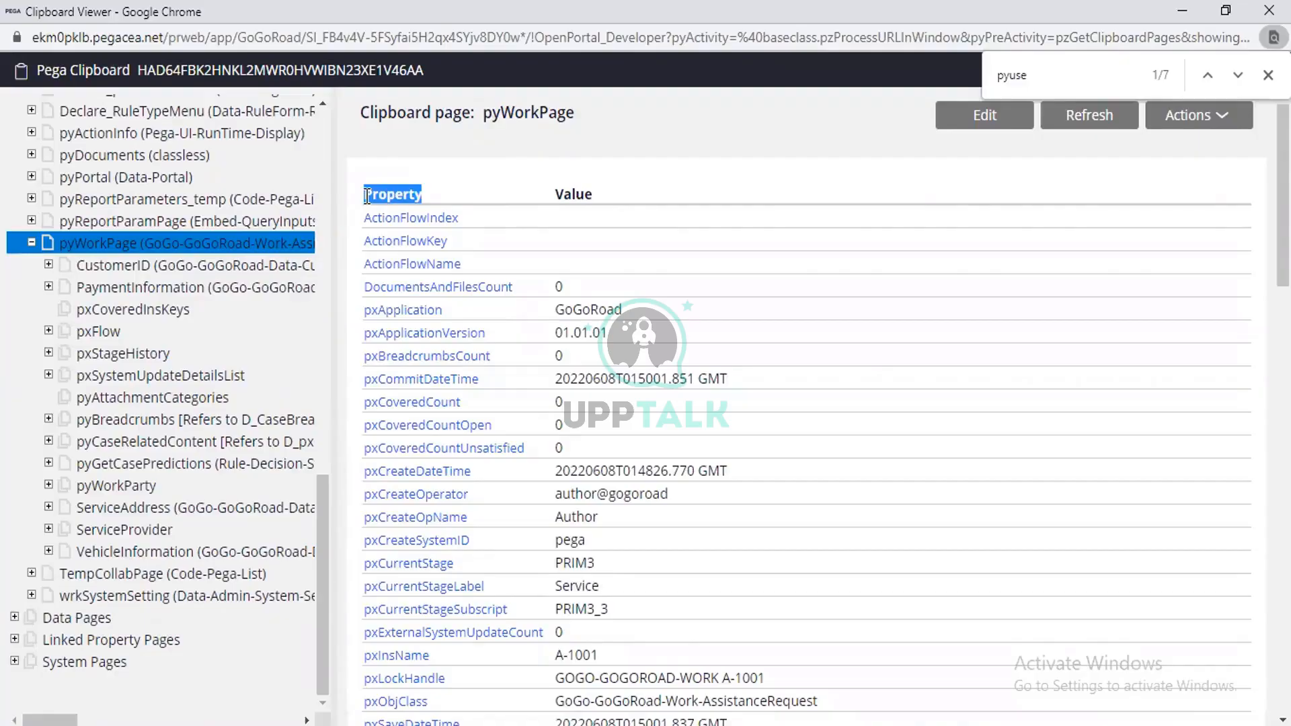
Collapse the User Pages group in the clipboard page tree.
{"action": "scroll", "coordinate": [171, 365], "scroll_direction": "up", "scroll_amount": 10}
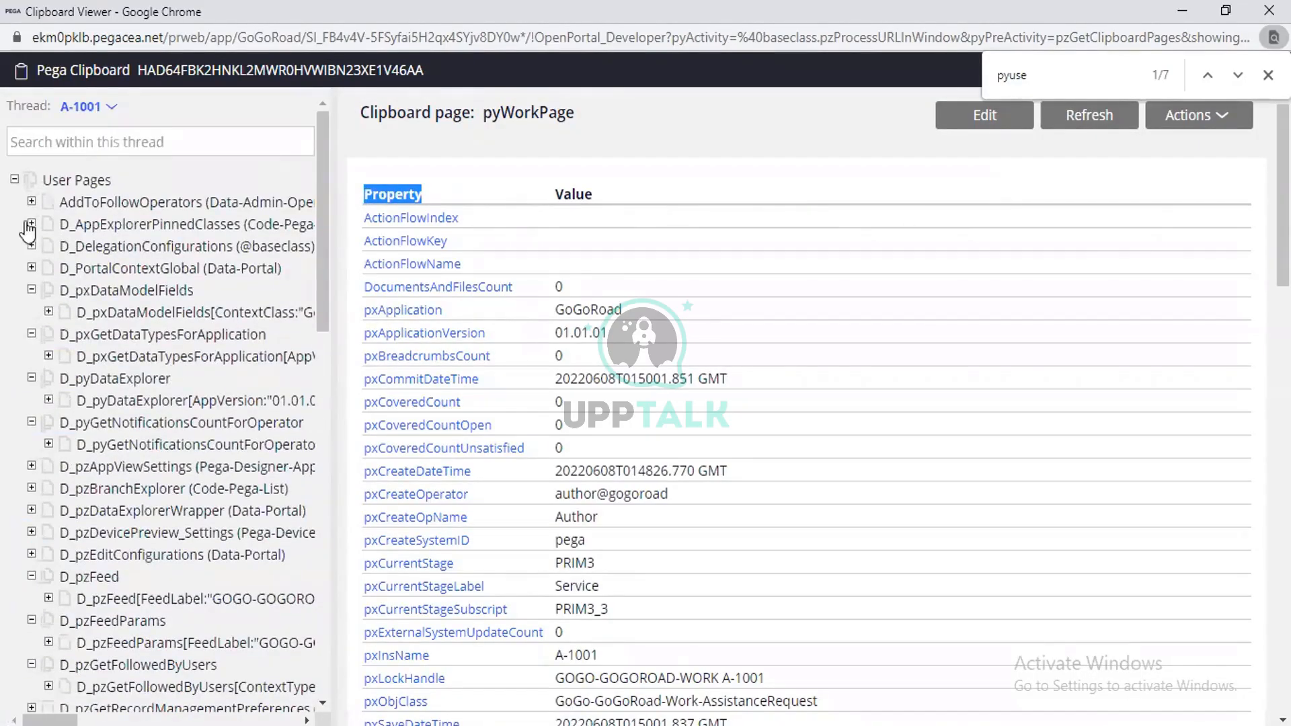
{"action": "left_click", "coordinate": [15, 180]}
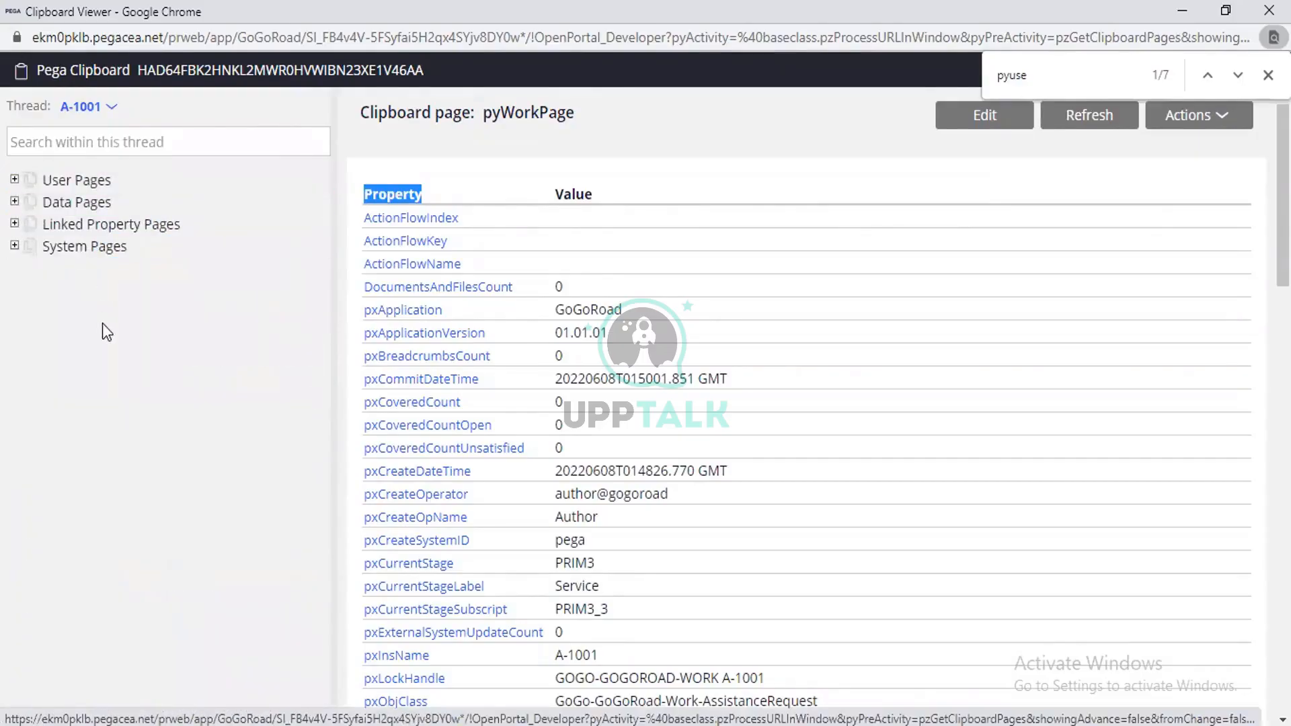
Switch to Pega Dev Studio and start a new Property record from the property instance list.
{"action": "left_click", "coordinate": [1204, 15]}
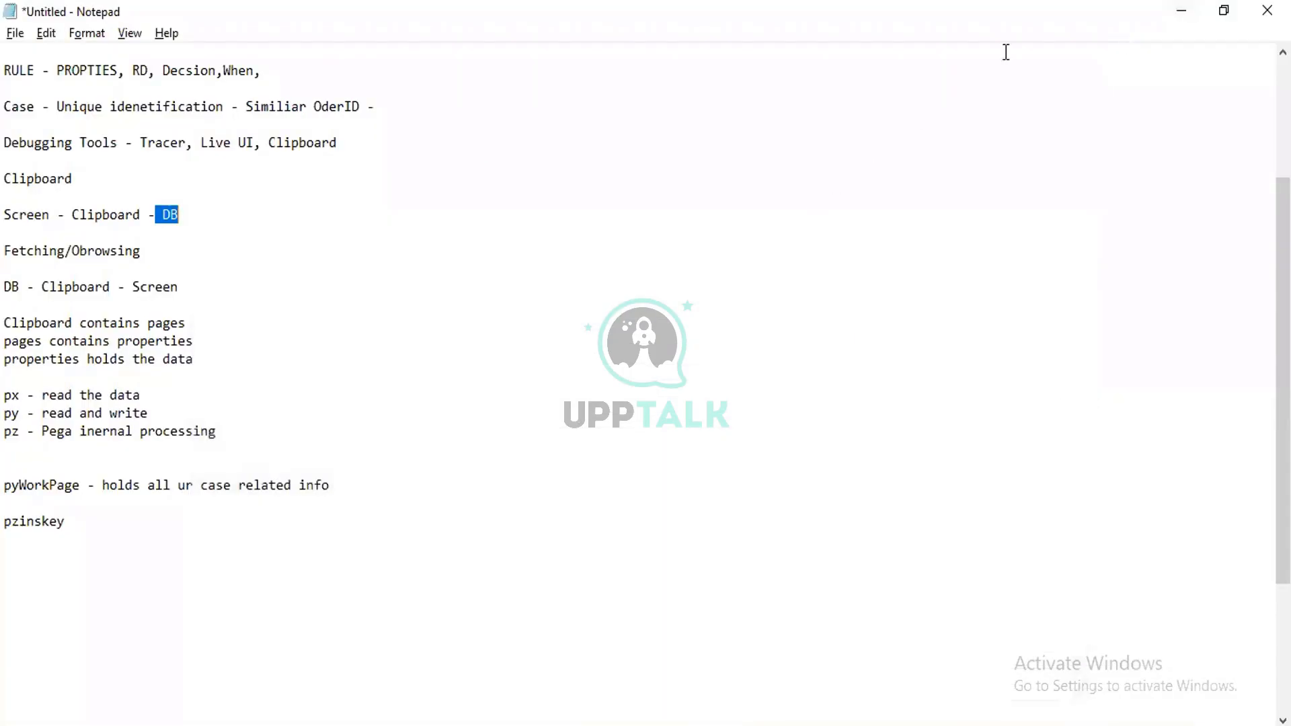
{"action": "left_click", "coordinate": [598, 723]}
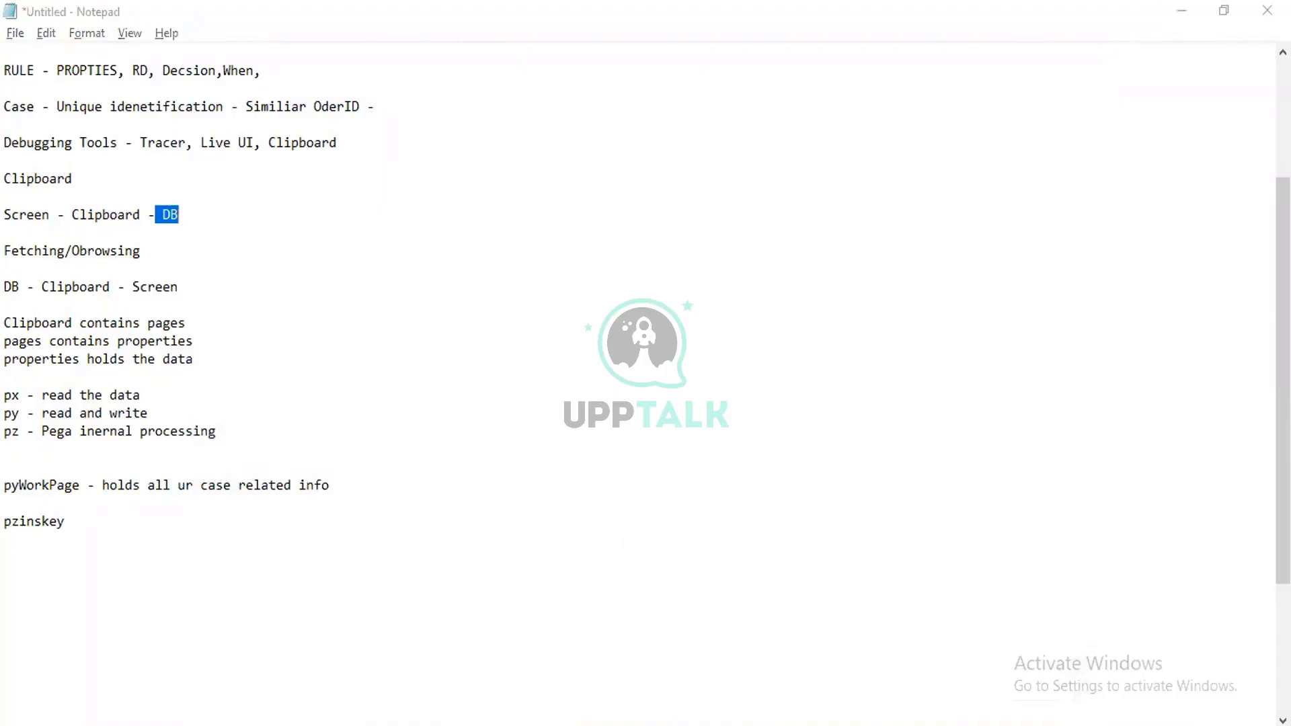
{"action": "left_click", "coordinate": [463, 676]}
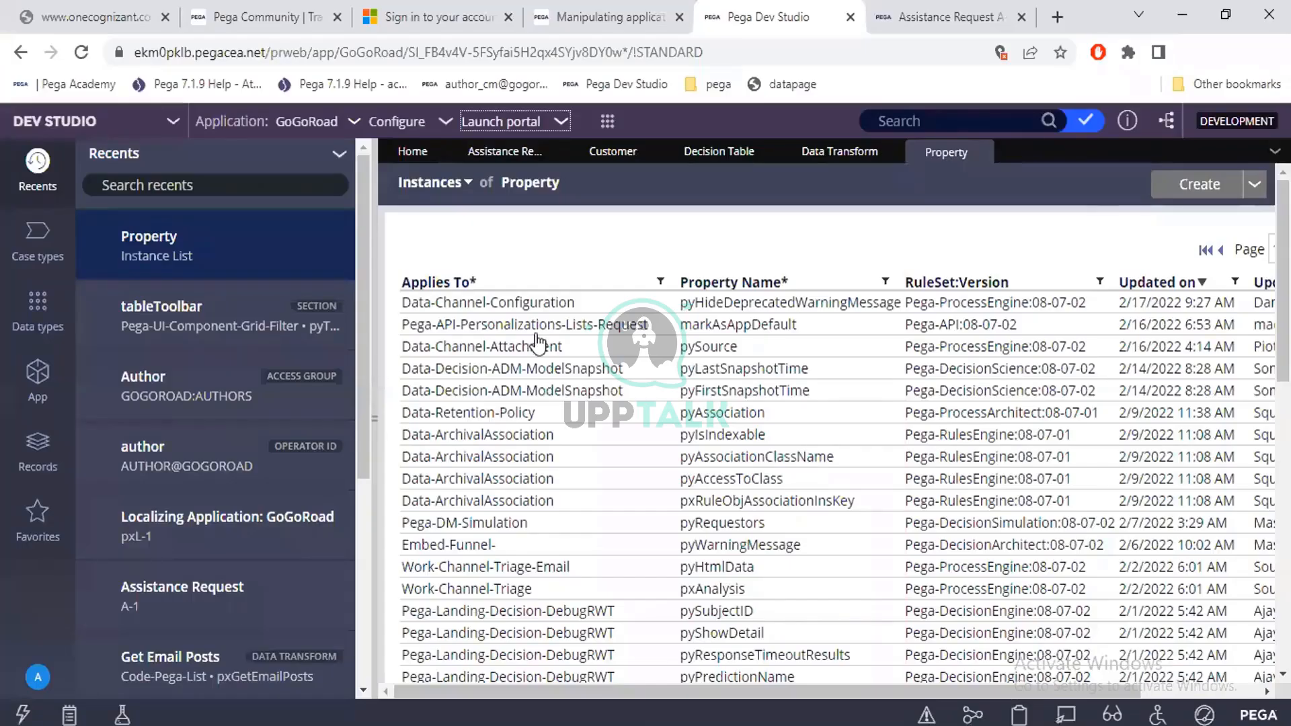
{"action": "left_click", "coordinate": [1199, 188]}
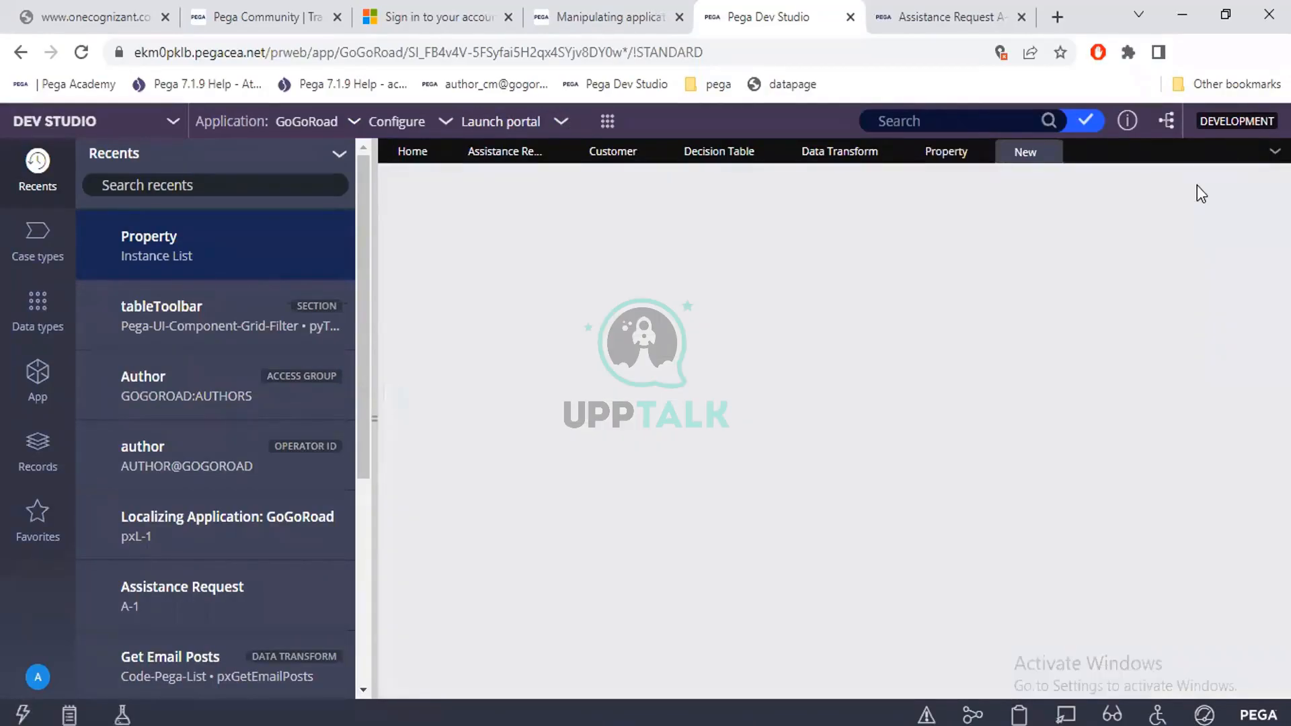
List the Property instances from the Data Model category of the records and examine the list's columns and page count.
{"action": "left_click", "coordinate": [52, 463]}
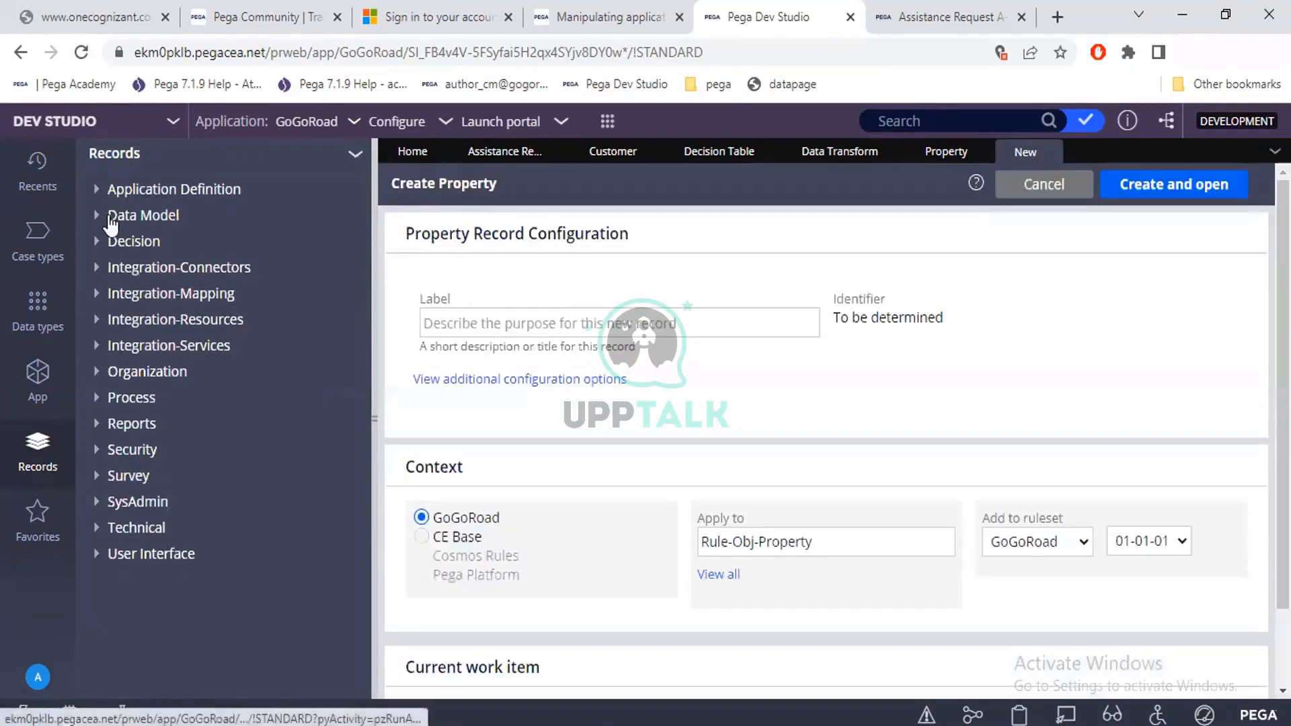
{"action": "left_click_drag", "start_coordinate": [107, 215], "coordinate": [177, 217]}
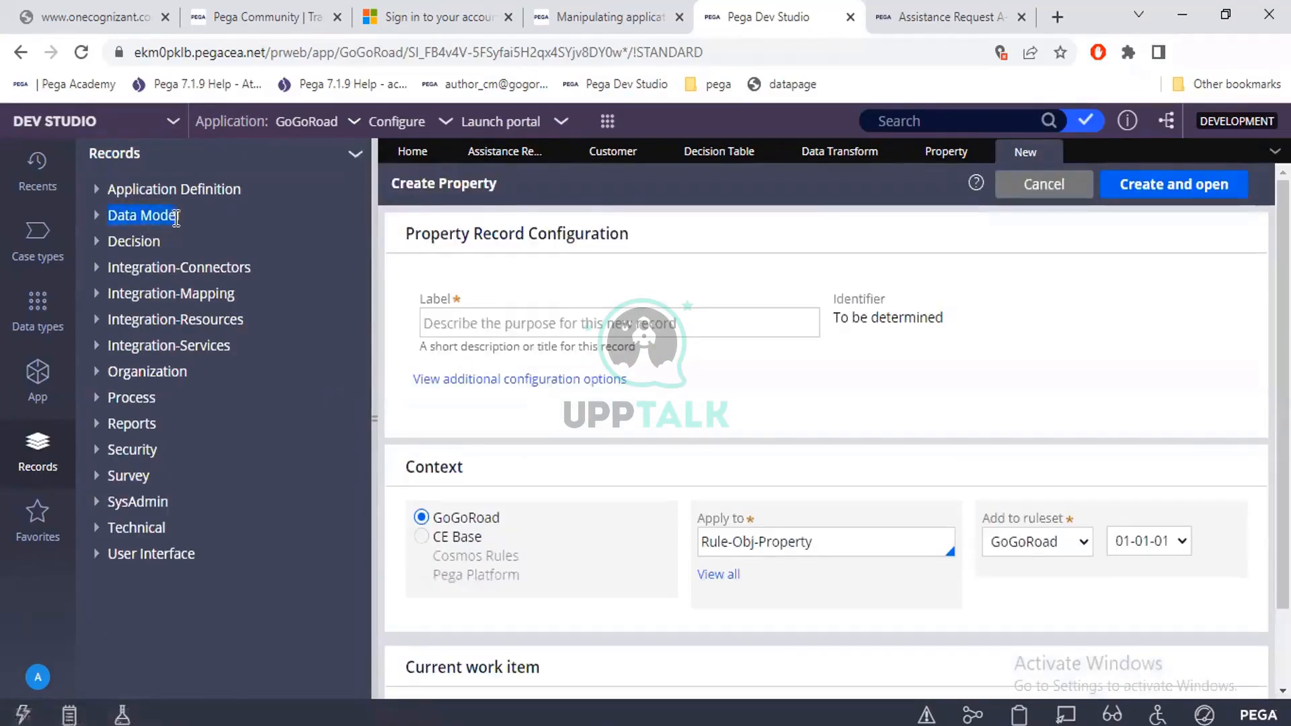
{"action": "left_click", "coordinate": [177, 217]}
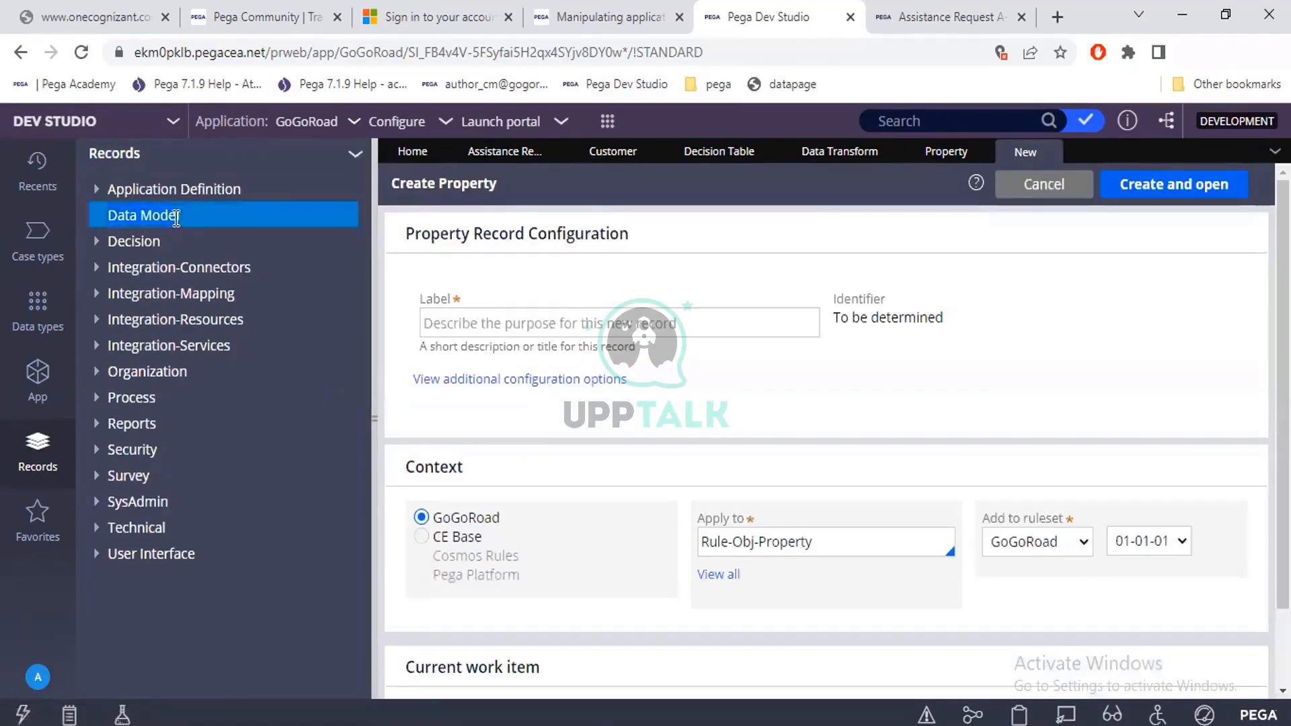
{"action": "left_click", "coordinate": [102, 214]}
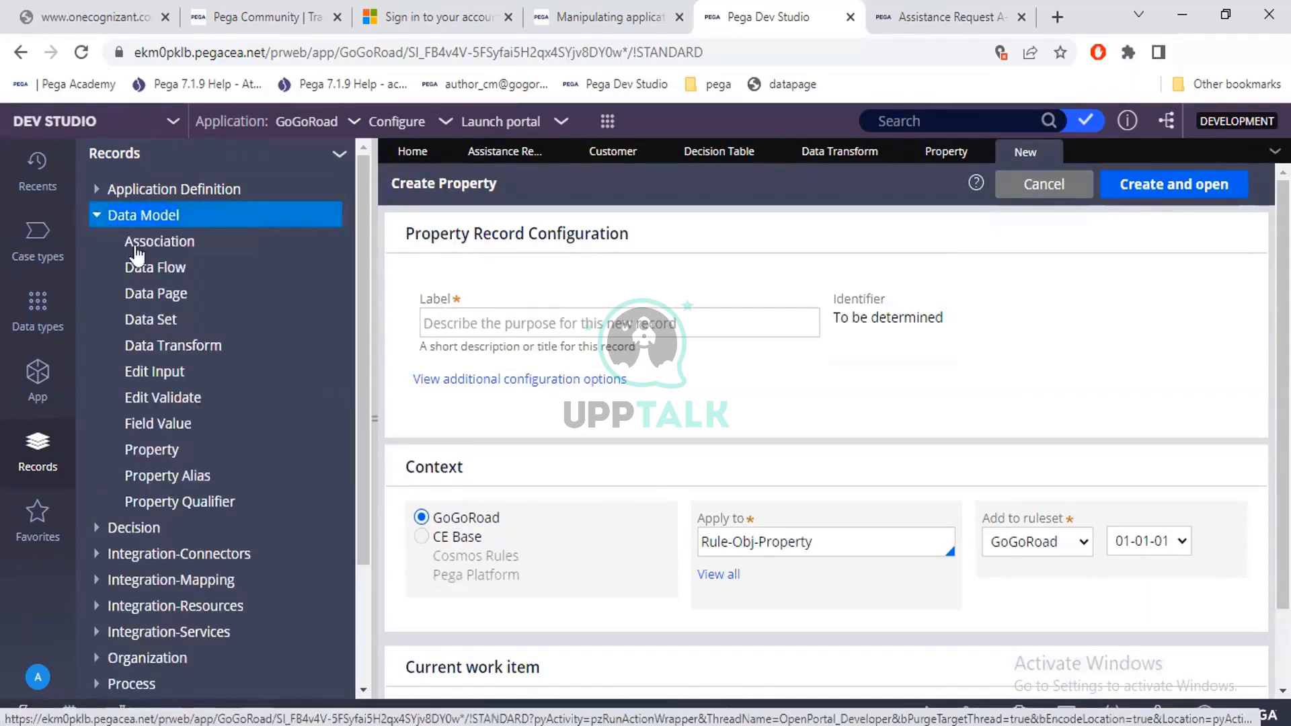
{"action": "left_click", "coordinate": [160, 458]}
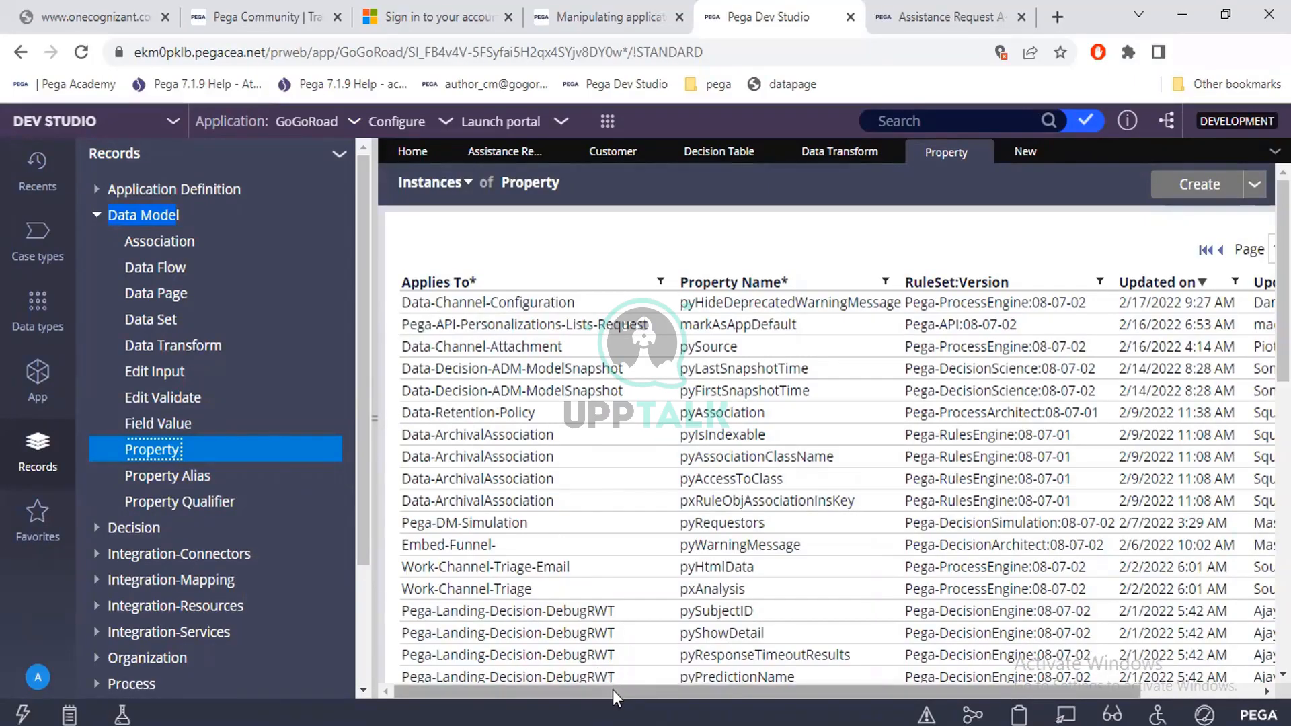
{"action": "left_click_drag", "start_coordinate": [611, 689], "coordinate": [746, 693]}
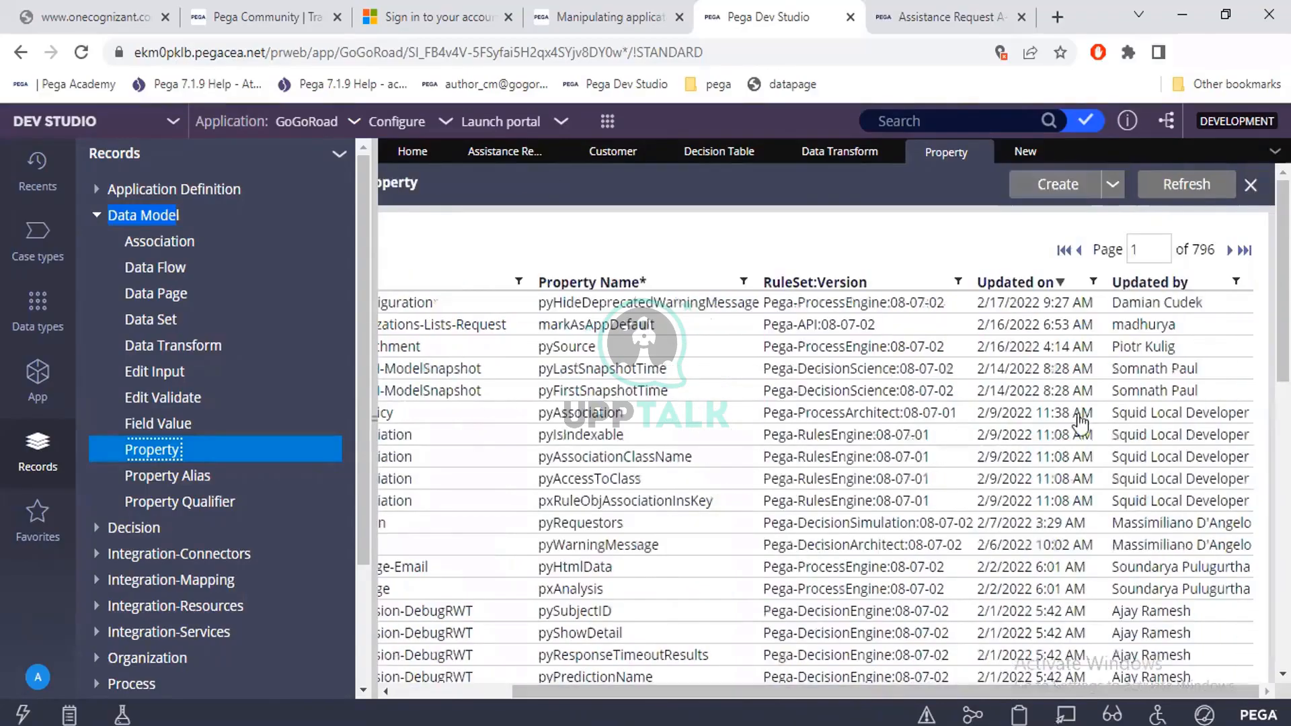
{"action": "left_click", "coordinate": [1195, 253]}
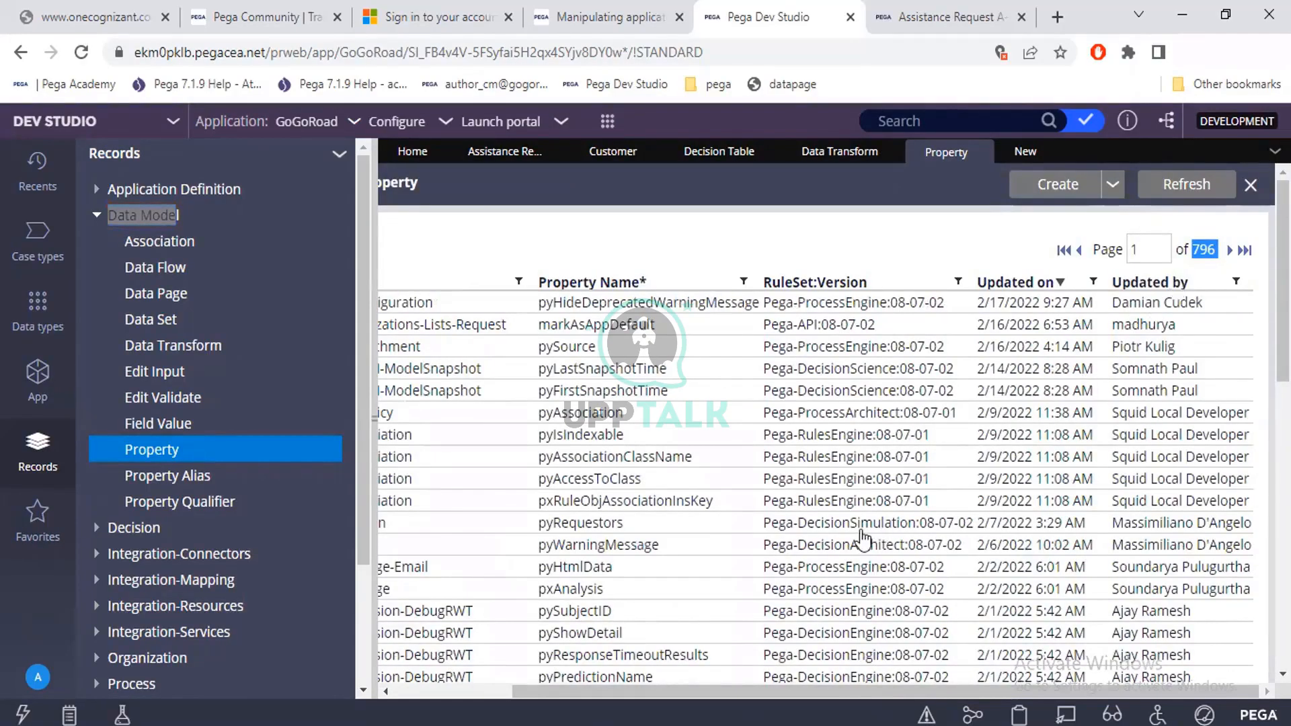
{"action": "left_click_drag", "start_coordinate": [768, 690], "coordinate": [633, 683]}
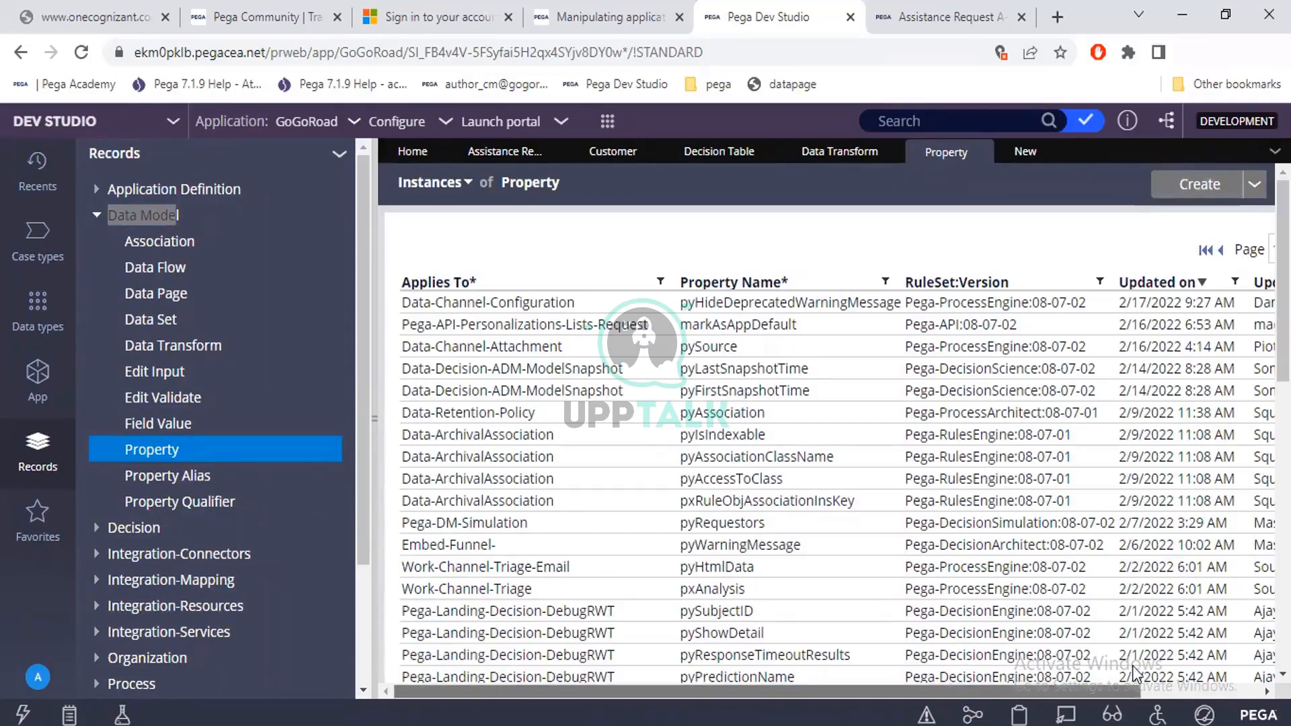
{"action": "left_click_drag", "start_coordinate": [950, 686], "coordinate": [1070, 685]}
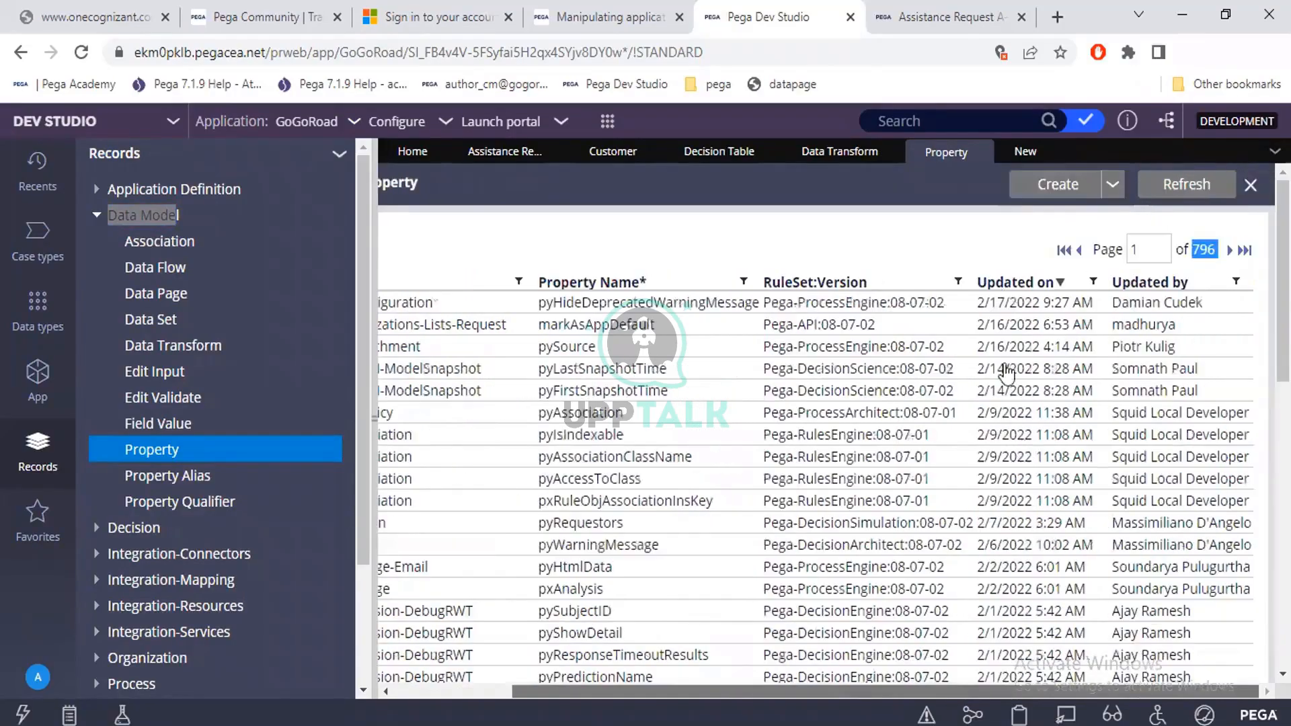
Return to the new Property record form and give the property the label FullName.
{"action": "left_click", "coordinate": [1040, 194]}
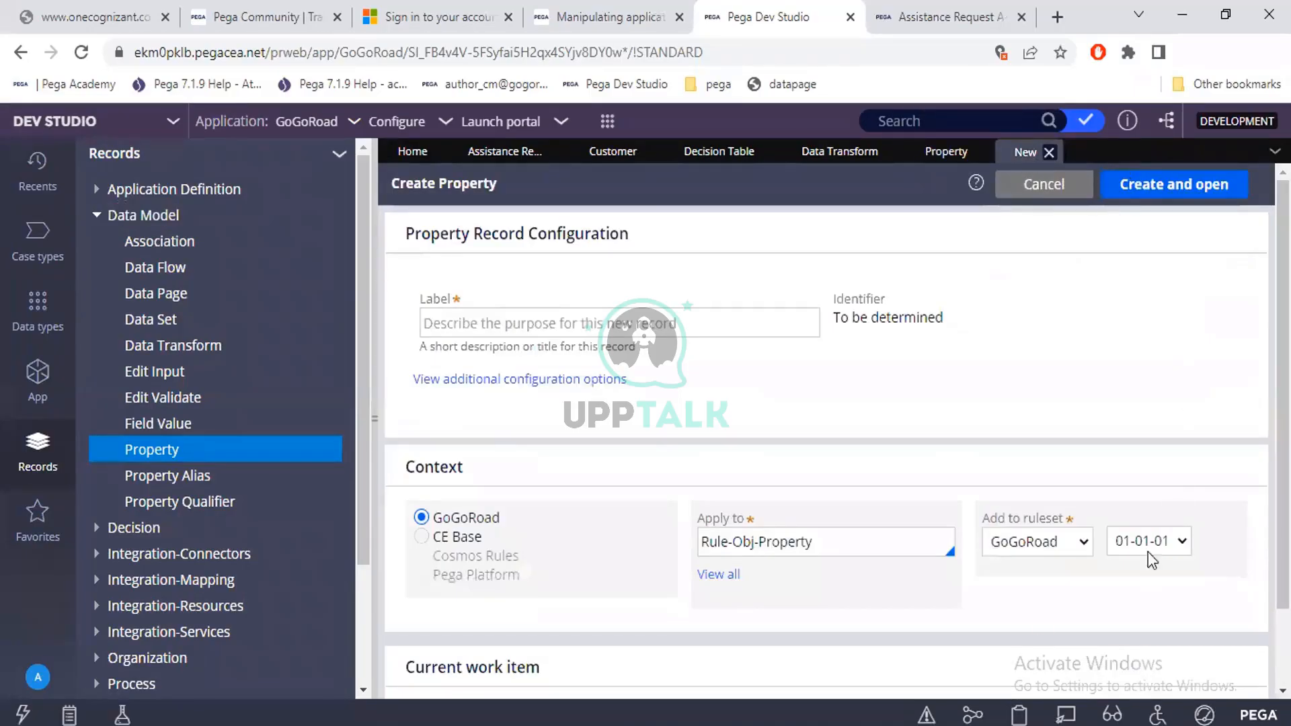
{"action": "left_click", "coordinate": [863, 532]}
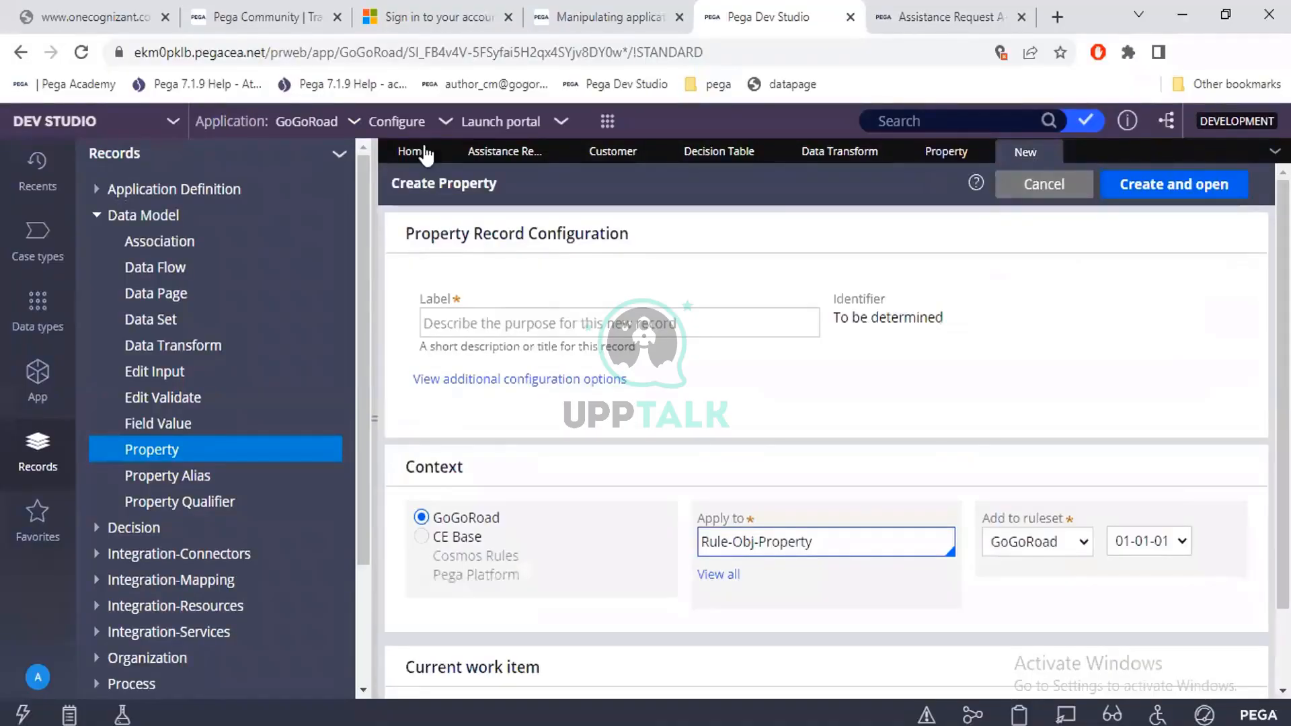
{"action": "left_click", "coordinate": [500, 196]}
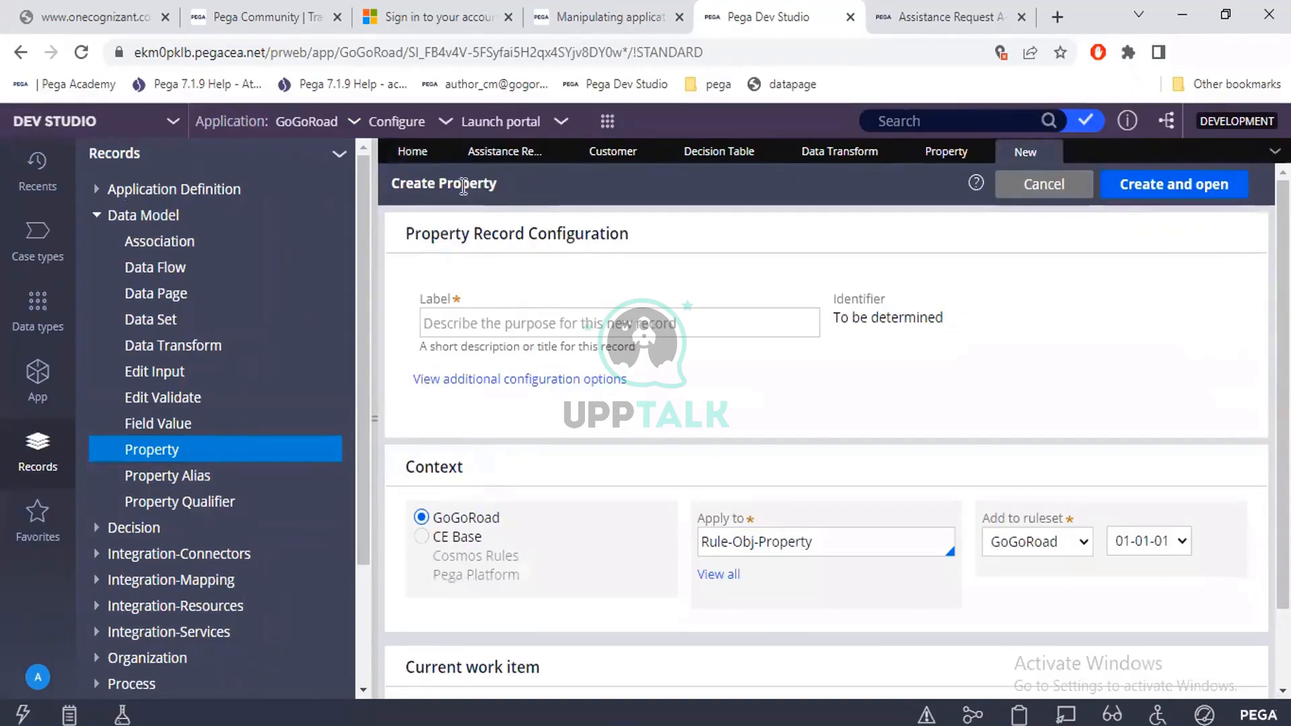
{"action": "left_click_drag", "start_coordinate": [502, 187], "coordinate": [389, 182]}
{"action": "left_click", "coordinate": [461, 318]}
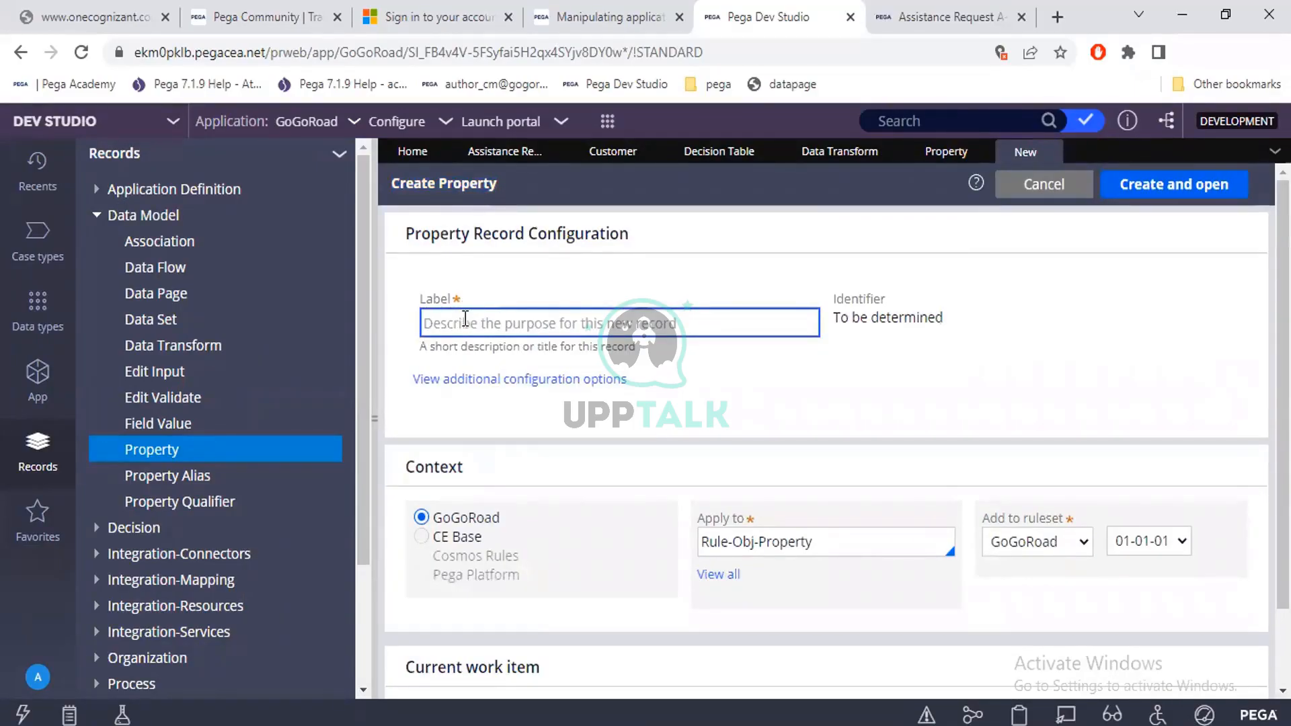
{"action": "type", "text": "Full"}
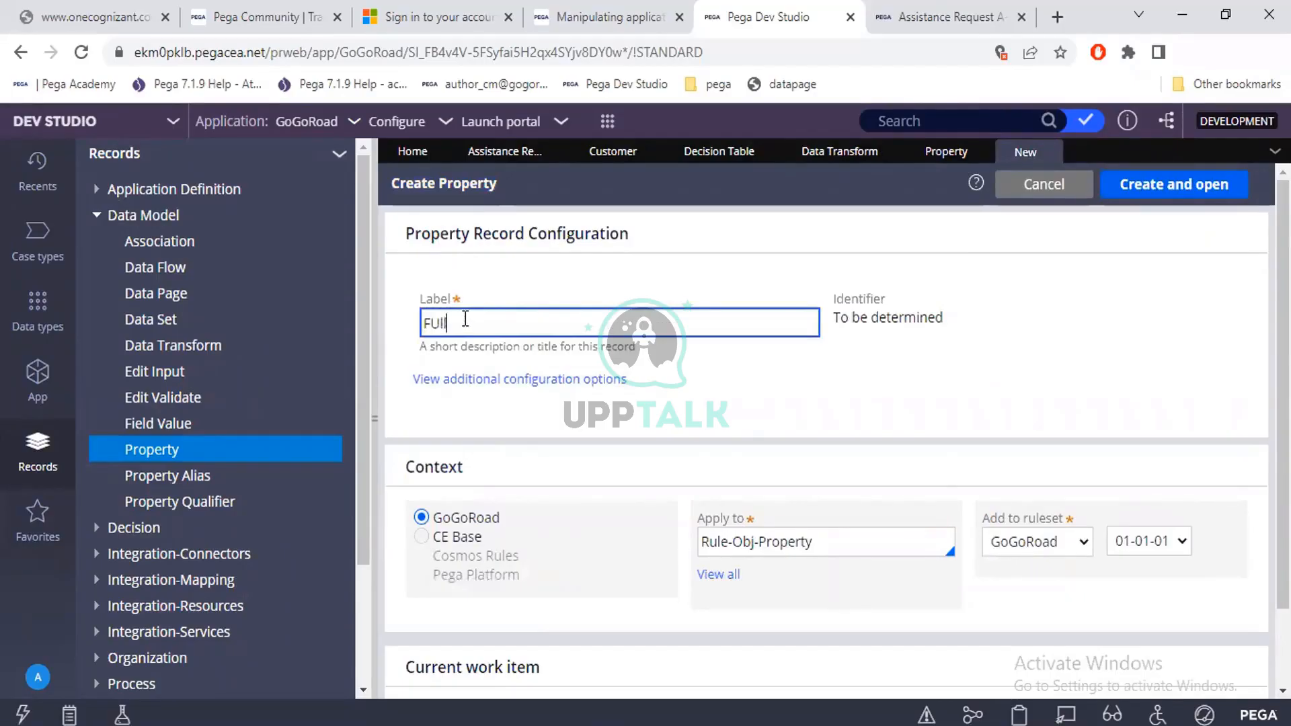
{"action": "key", "text": "BackSpace"}
{"action": "key", "text": "BackSpace"}
{"action": "key", "text": "BackSpace"}
{"action": "type", "text": "ullName"}
{"action": "left_click", "coordinate": [745, 386]}
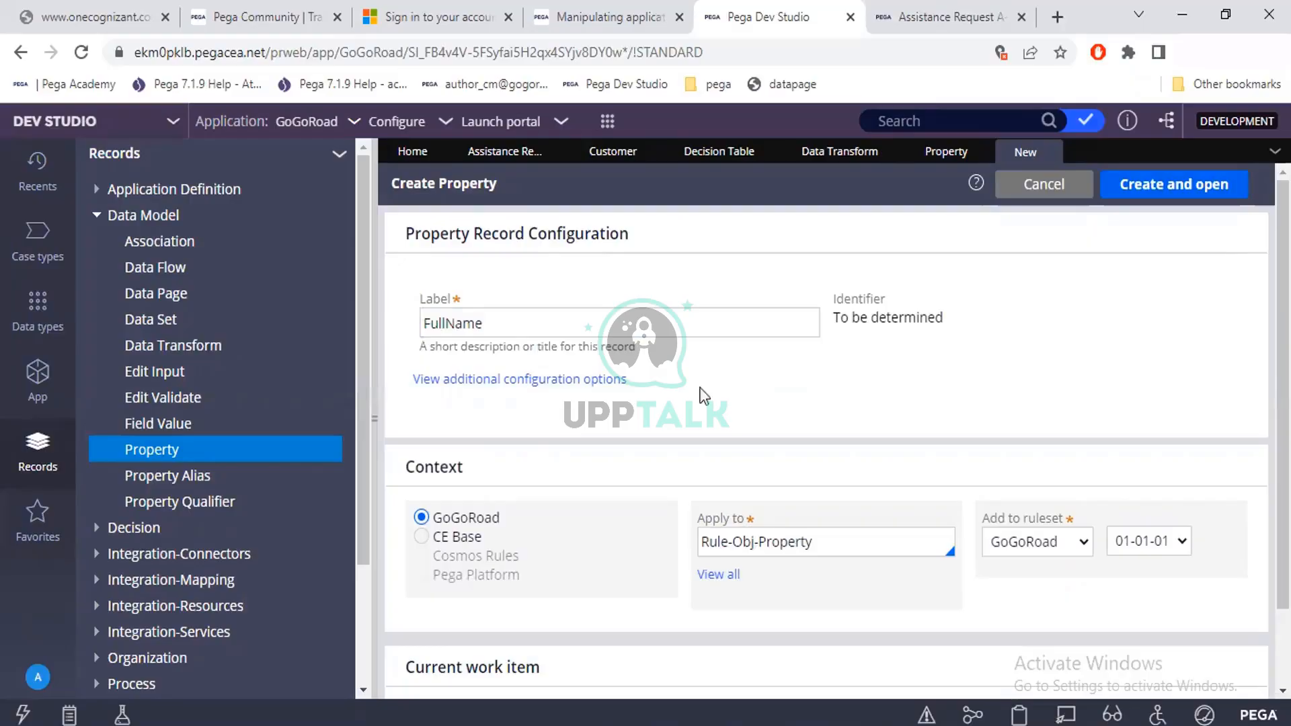
Show the application's class explorer, and in the Clipboard Viewer expand User Pages and locate pyWorkPage.
{"action": "left_click", "coordinate": [47, 372]}
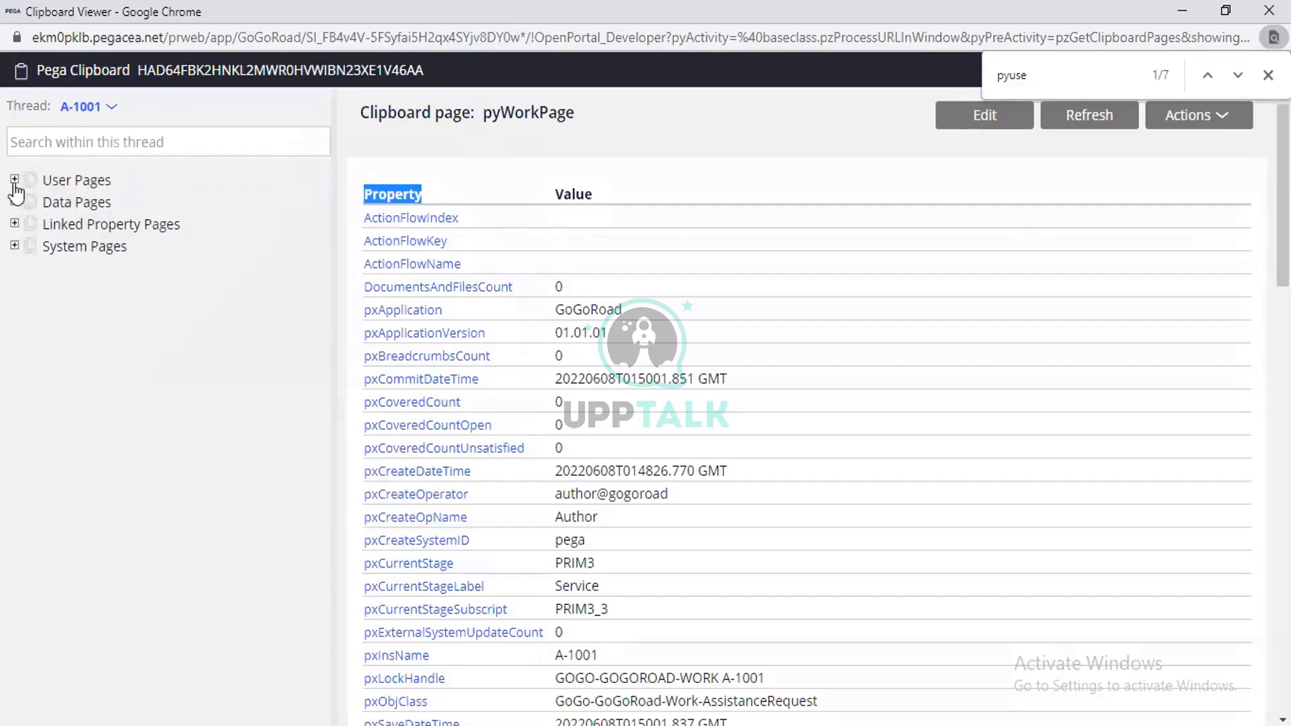
{"action": "left_click", "coordinate": [14, 180]}
{"action": "left_click", "coordinate": [191, 578]}
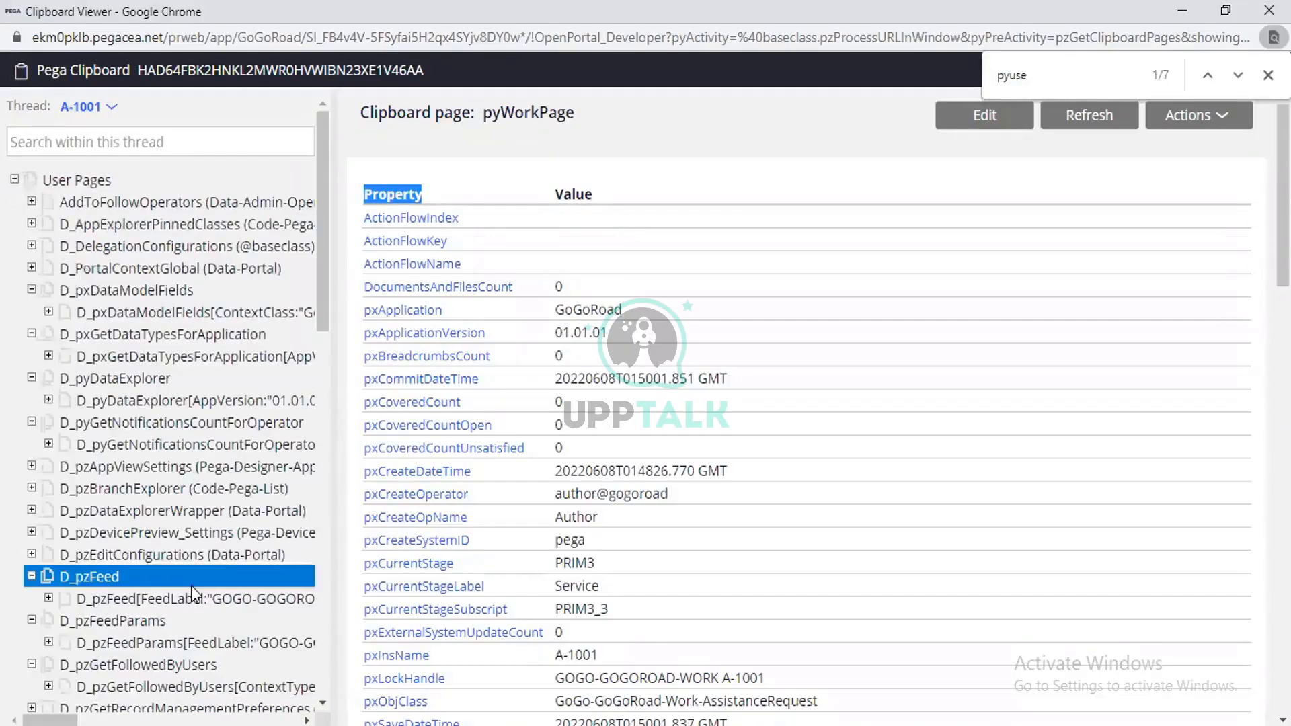
{"action": "left_click", "coordinate": [208, 644]}
{"action": "scroll", "coordinate": [208, 644], "scroll_direction": "down", "scroll_amount": 15}
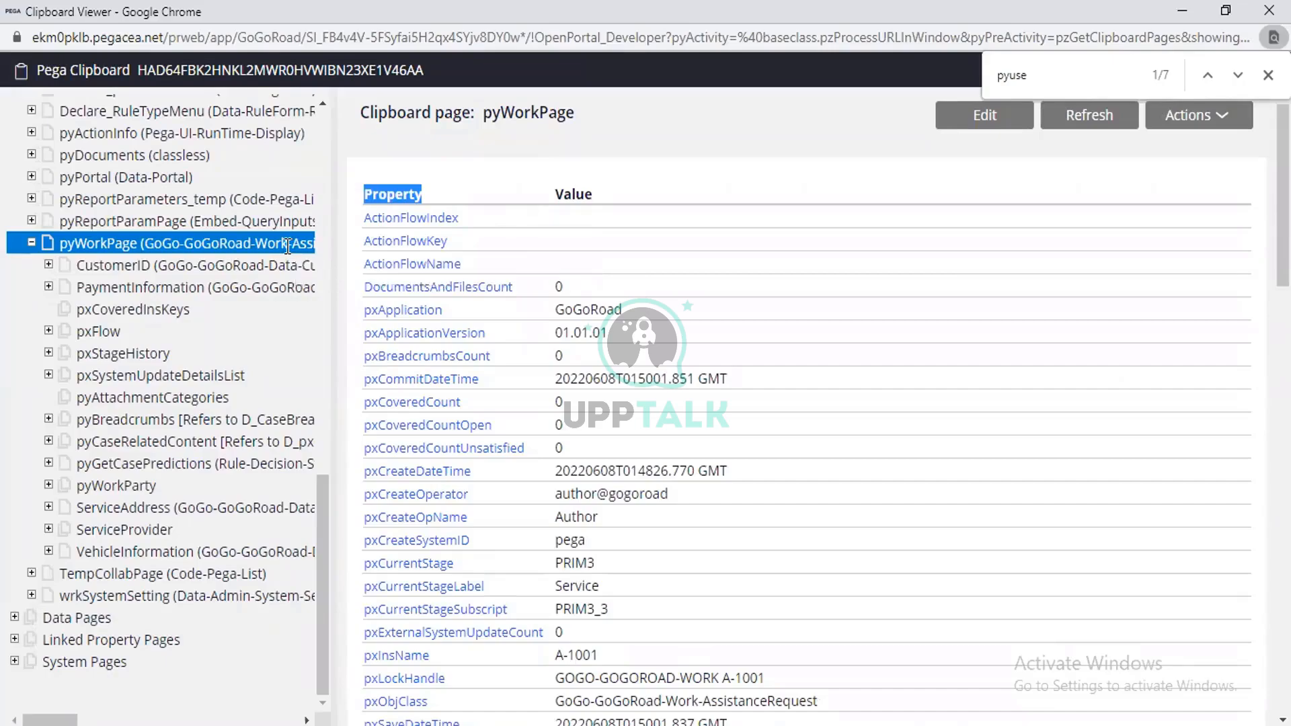
Search the pyWorkPage clipboard page for "pxobj" and look at the pxObjClass property.
{"action": "key", "text": "ctrl+f"}
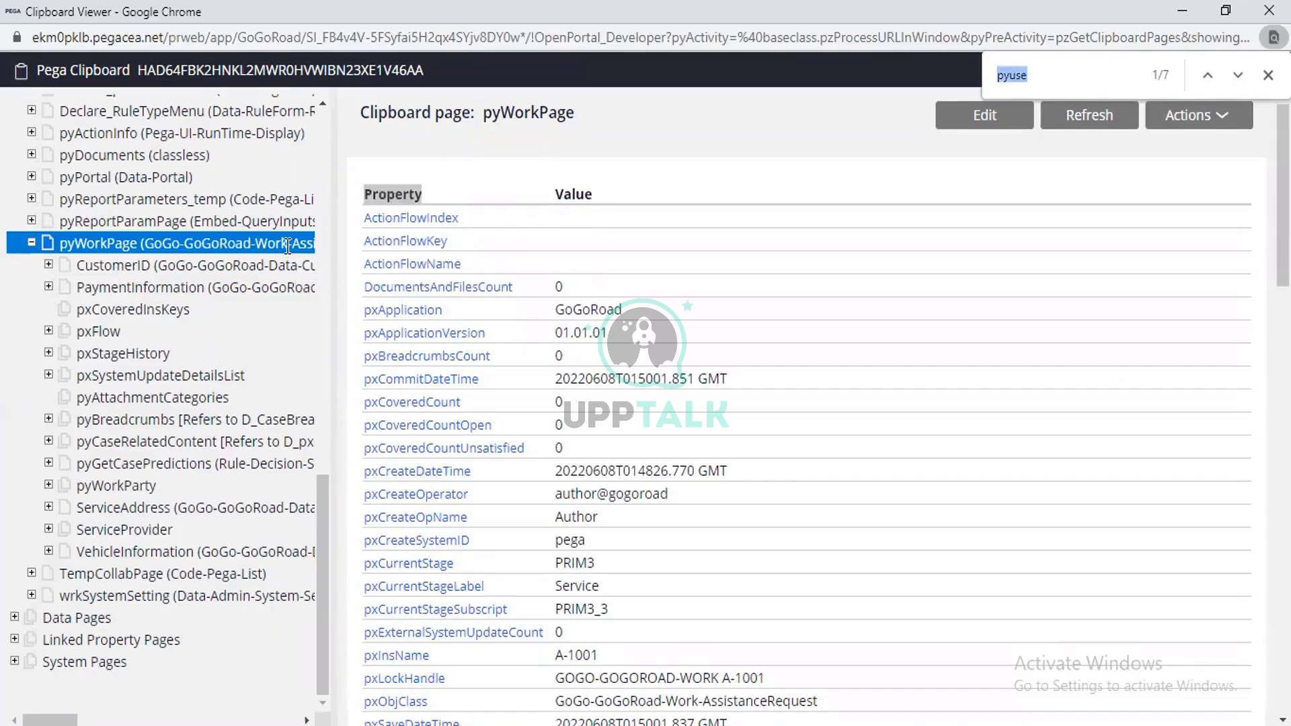
{"action": "type", "text": "pxobj"}
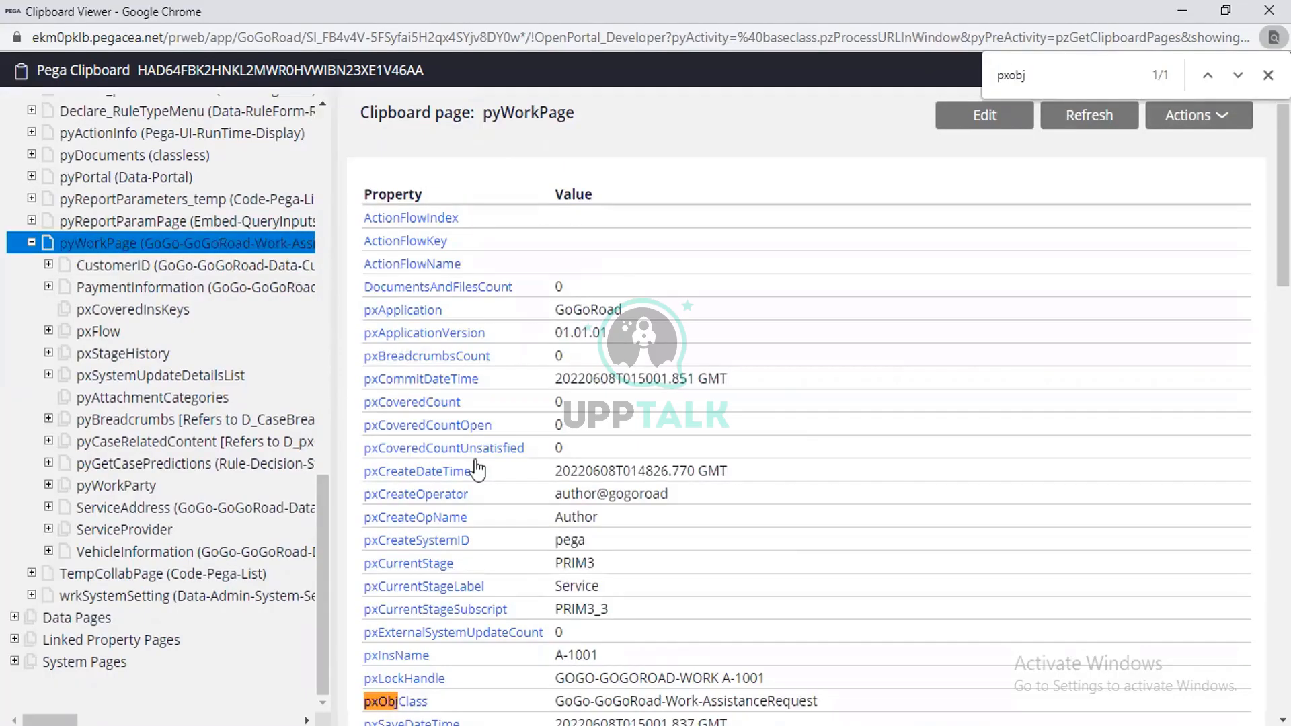
{"action": "scroll", "coordinate": [464, 456], "scroll_direction": "down", "scroll_amount": 4}
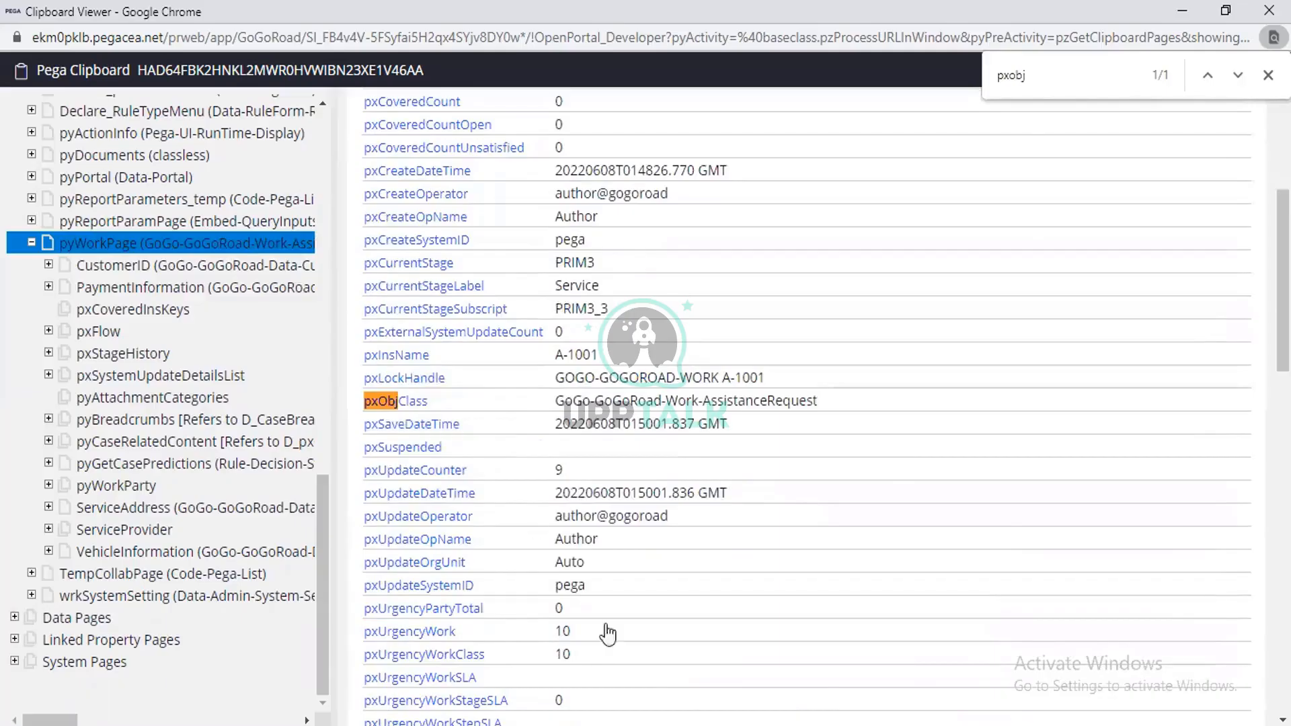
Switch to Notepad and add a long dashed line followed by "pyId, pxObjClass," after the Clipboard heading.
{"action": "left_click", "coordinate": [646, 724]}
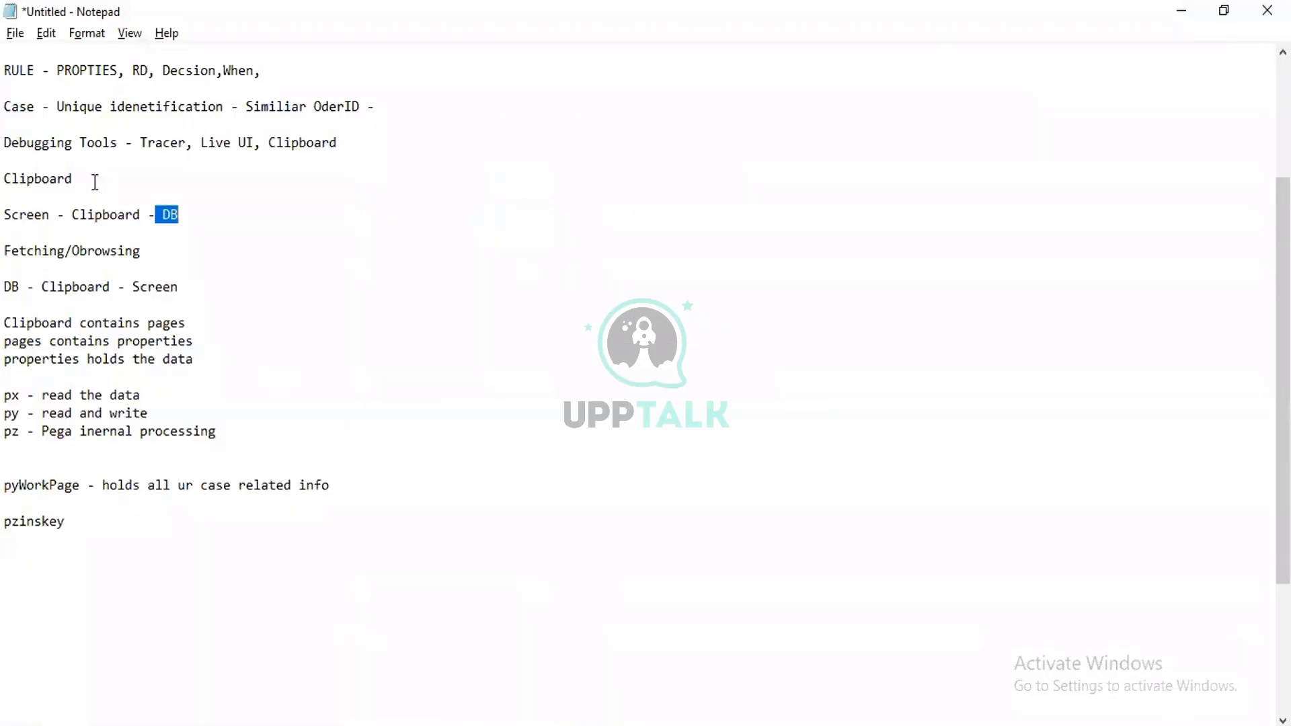
{"action": "left_click", "coordinate": [95, 182]}
{"action": "type", "text": "---------------------------------------------------------------------  pyId"}
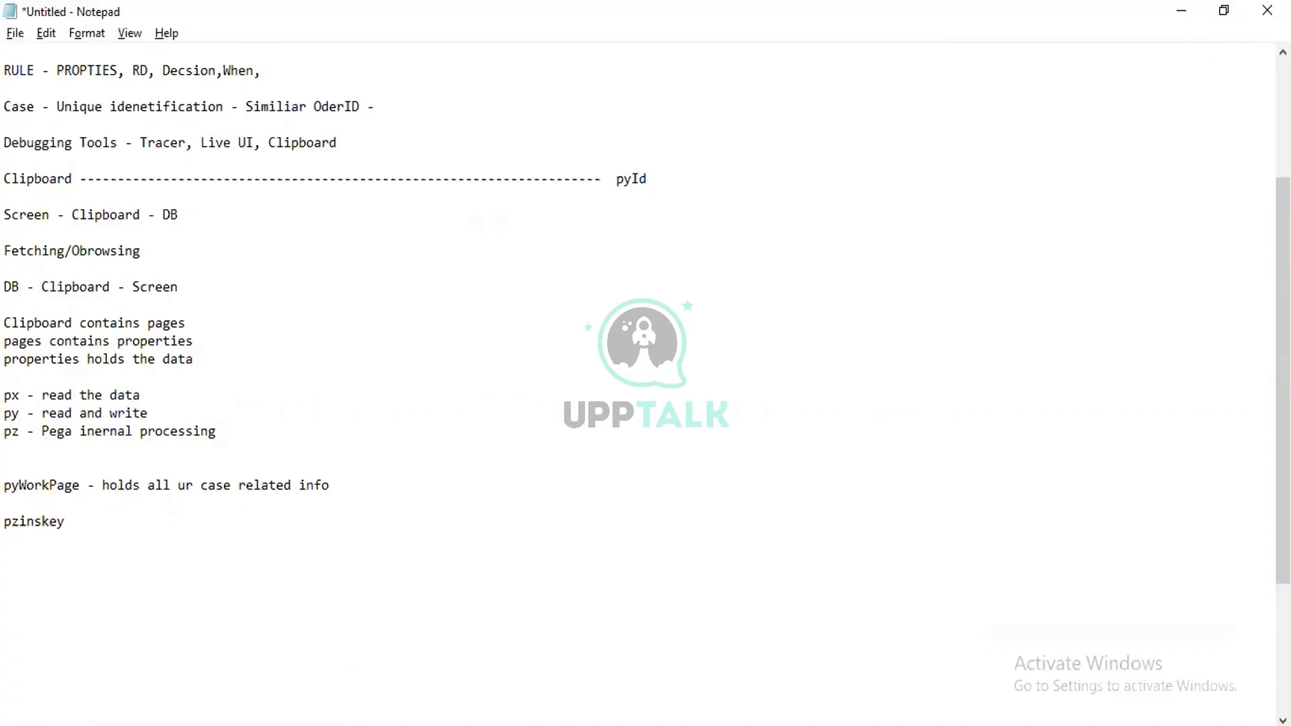
{"action": "type", "text": ", pxObjClass,"}
Add the note "Class == Database table" below the pzinskey line, separated by a blank line.
{"action": "left_click", "coordinate": [64, 526]}
{"action": "key", "text": "Return"}
{"action": "key", "text": "Return"}
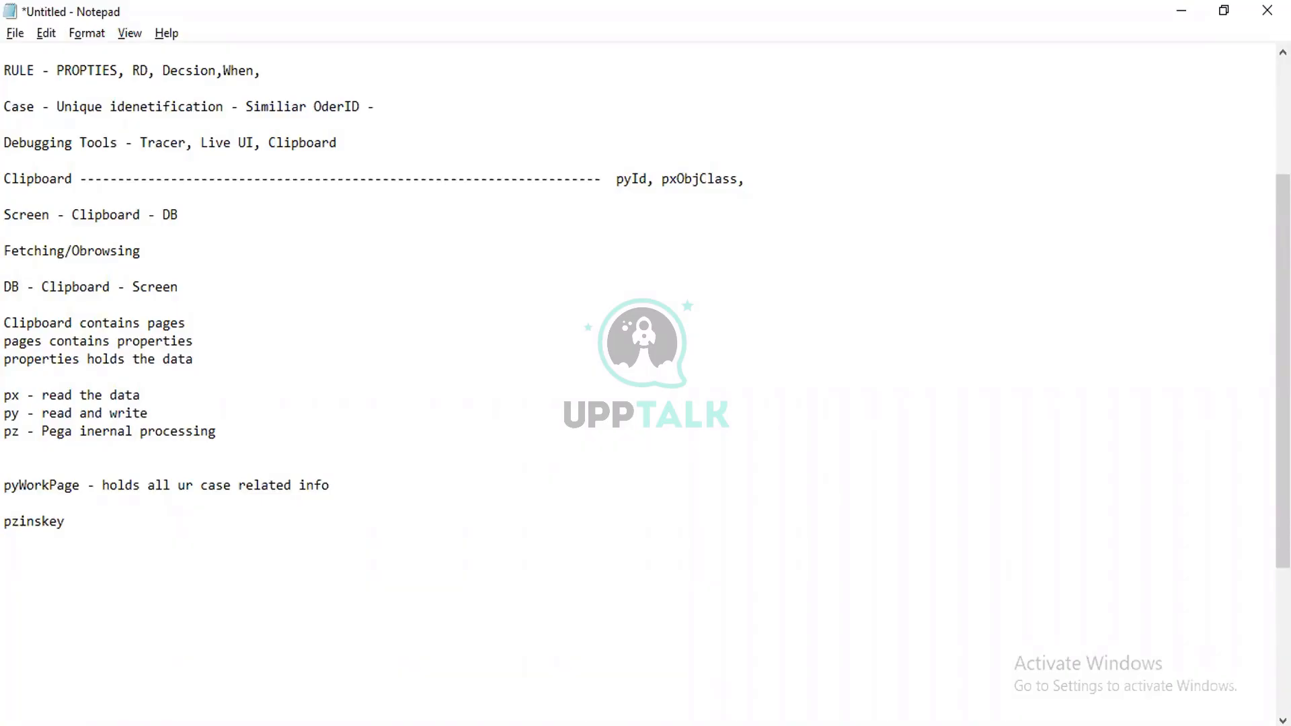
{"action": "type", "text": "Class == Database table"}
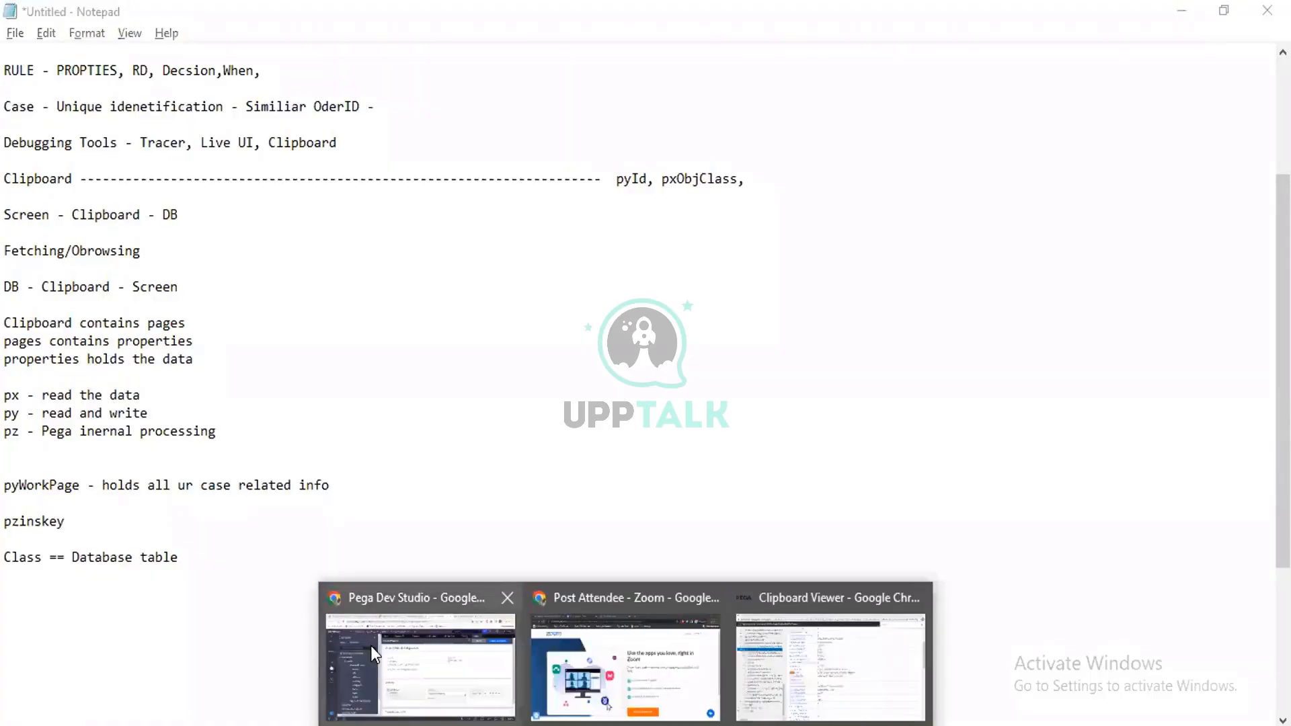
Switch to Pega Dev Studio and open the definition of the GoGo-GoGoRoad-Work class from the class explorer.
{"action": "left_click", "coordinate": [370, 645]}
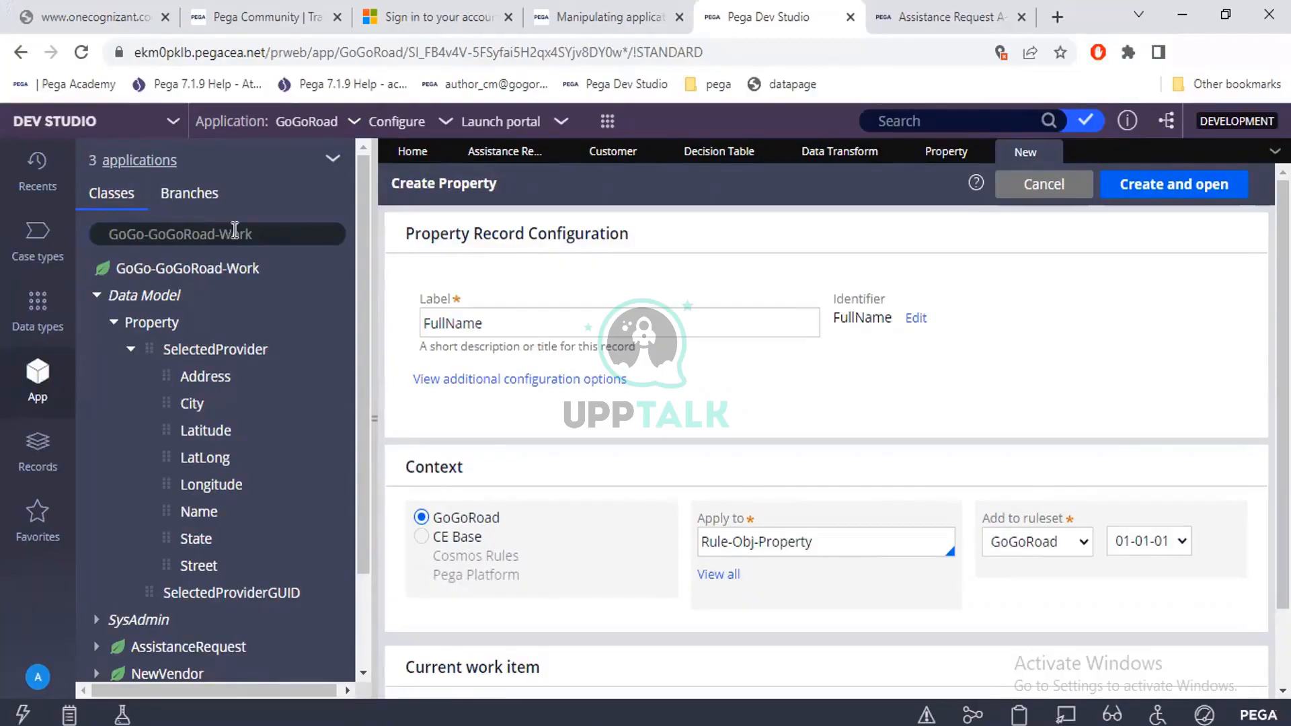
{"action": "left_click", "coordinate": [263, 229]}
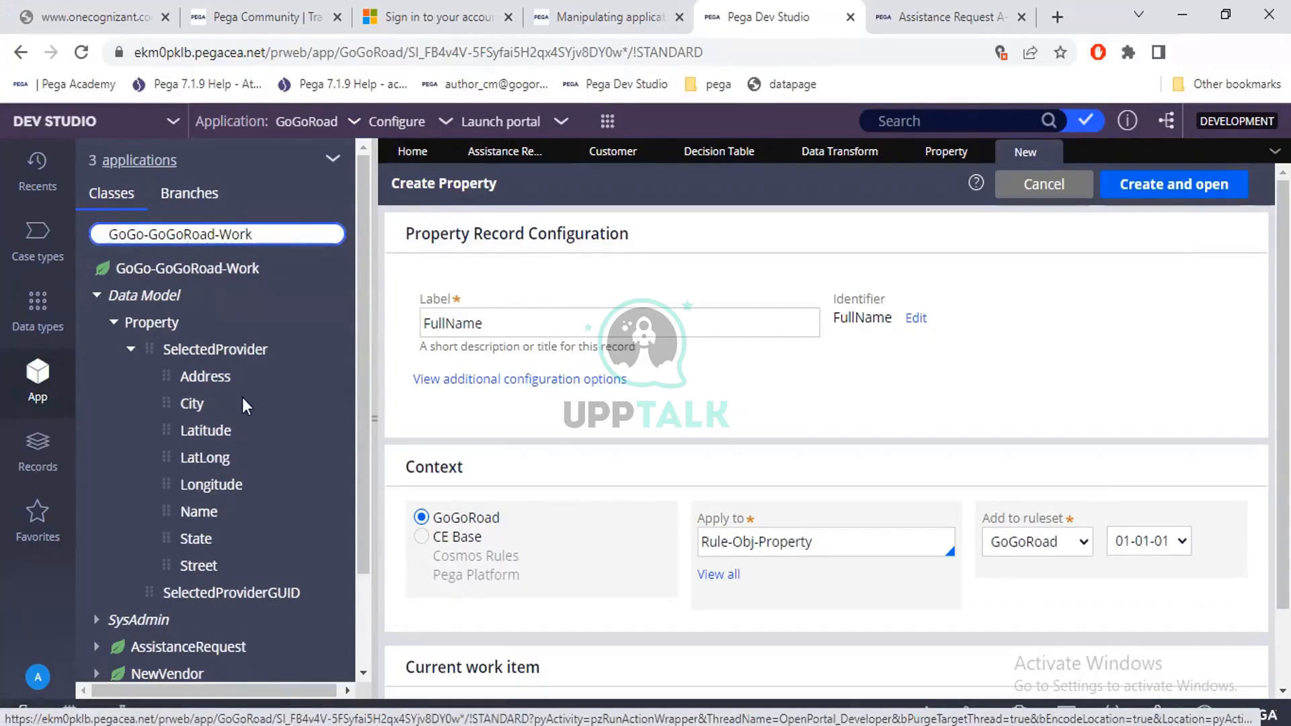
{"action": "left_click", "coordinate": [212, 266]}
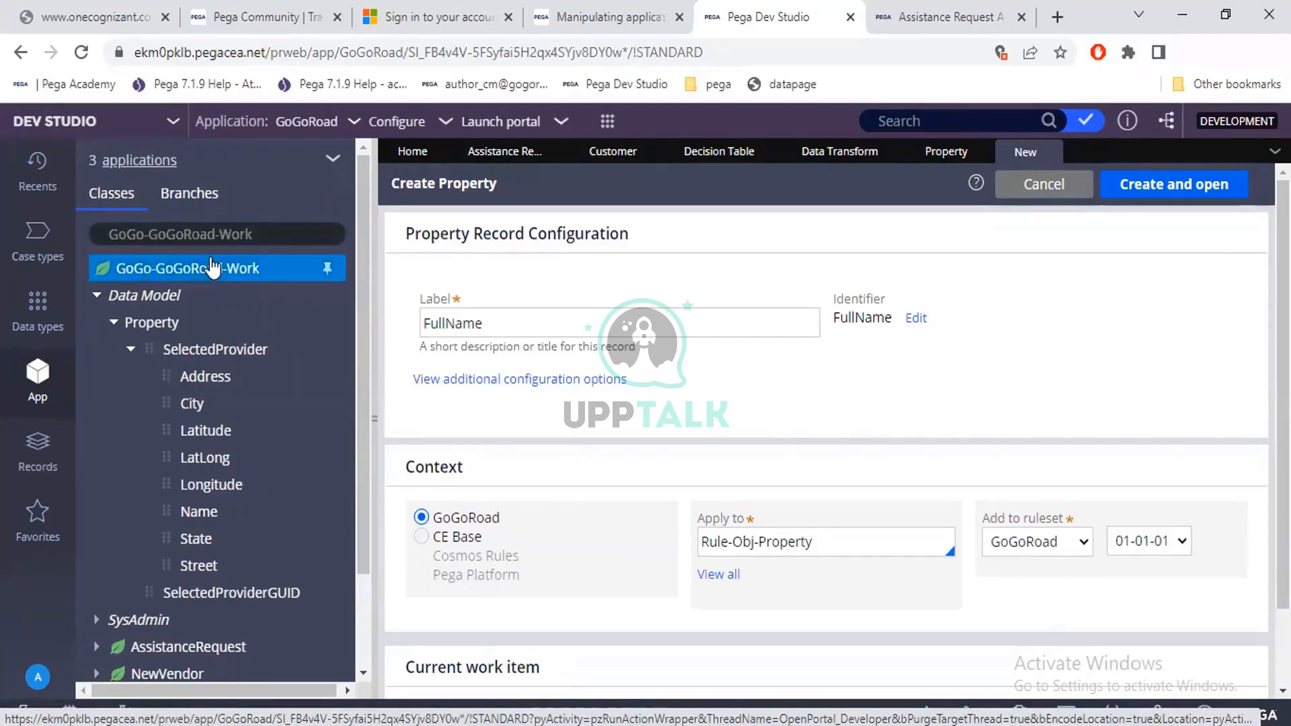
{"action": "right_click", "coordinate": [212, 267]}
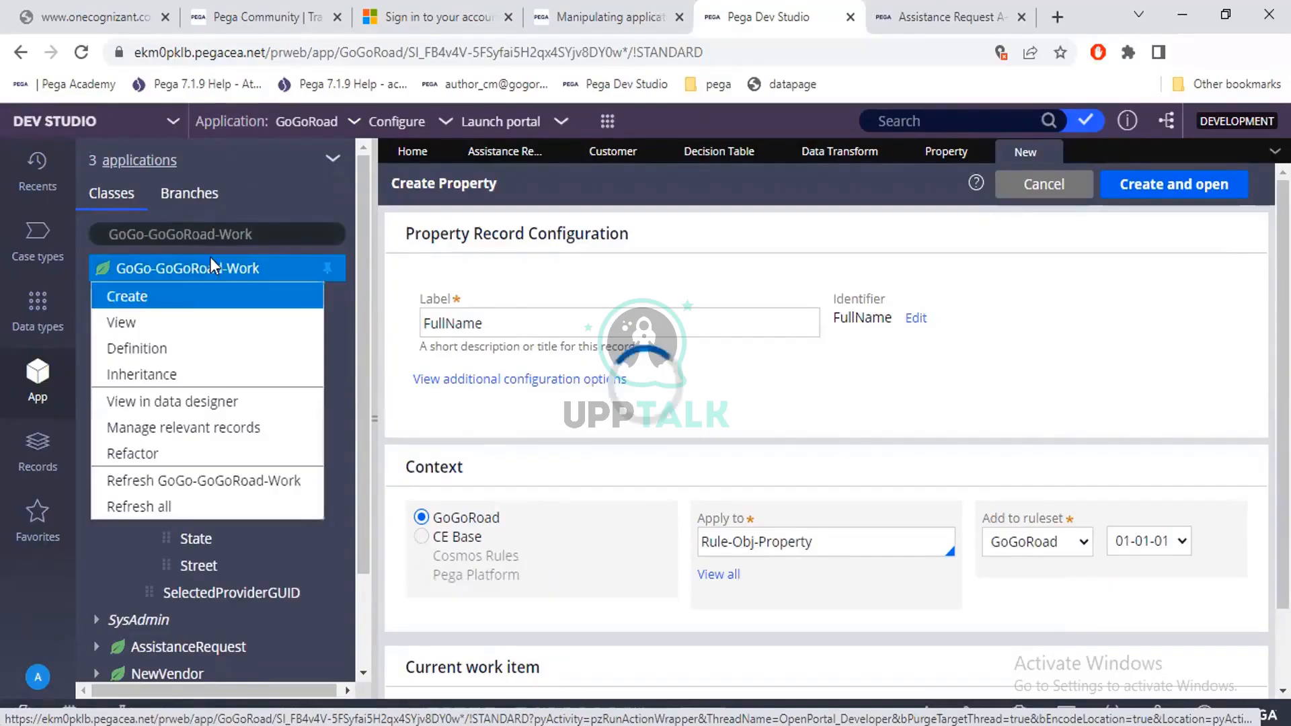
{"action": "left_click", "coordinate": [161, 349]}
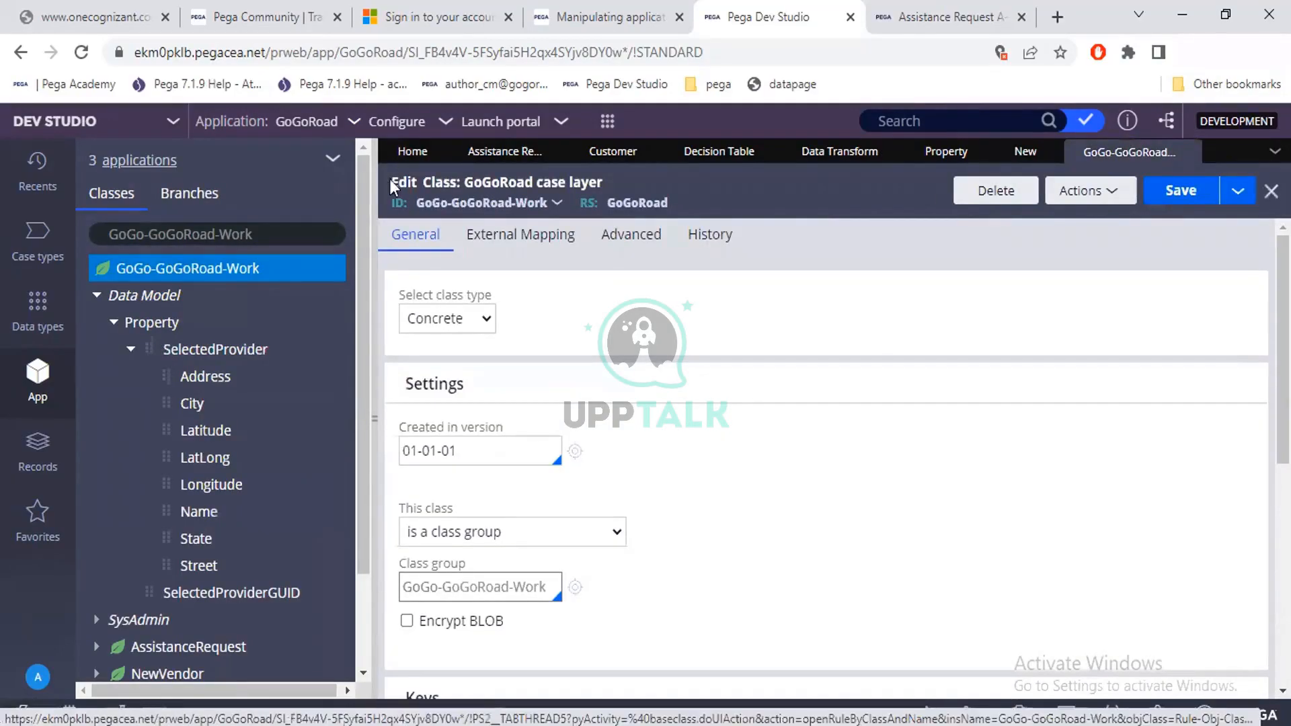
{"action": "left_click_drag", "start_coordinate": [389, 179], "coordinate": [456, 178]}
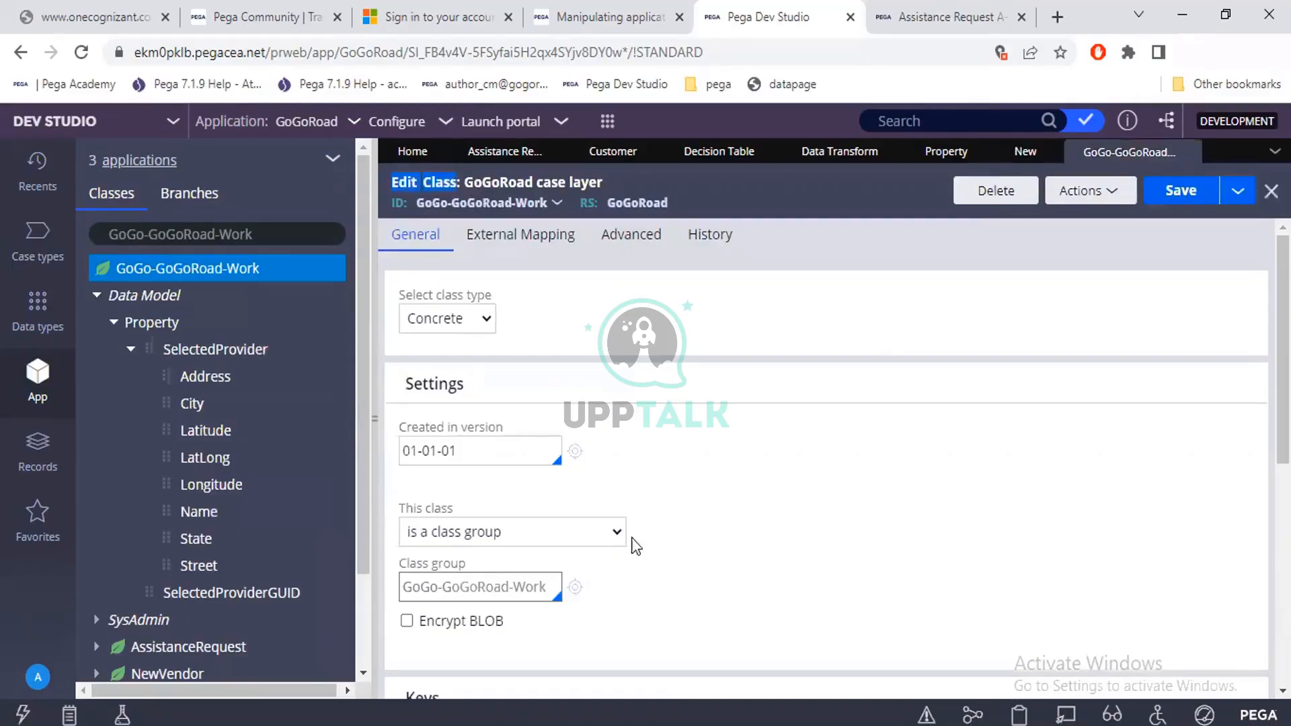
{"action": "left_click", "coordinate": [694, 570]}
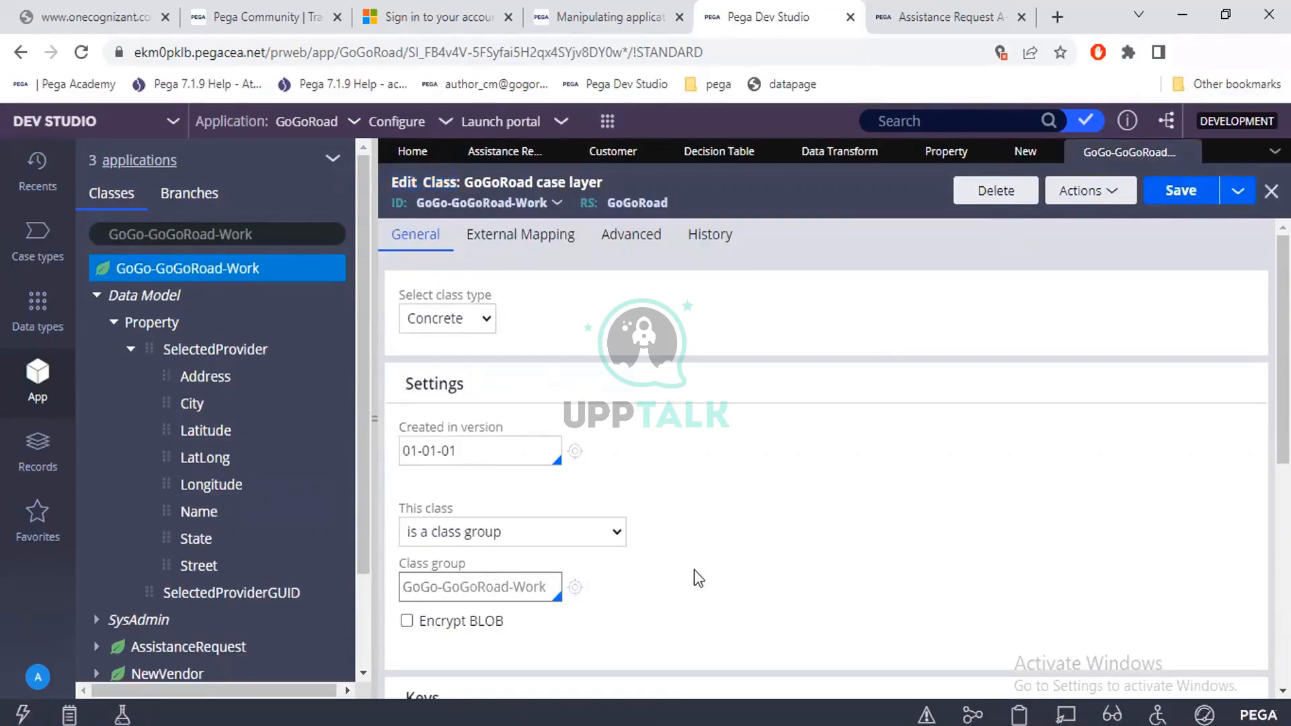
Test the class's connection to the database table and examine the mapped table and database names in the results.
{"action": "scroll", "coordinate": [694, 570], "scroll_direction": "down", "scroll_amount": 5}
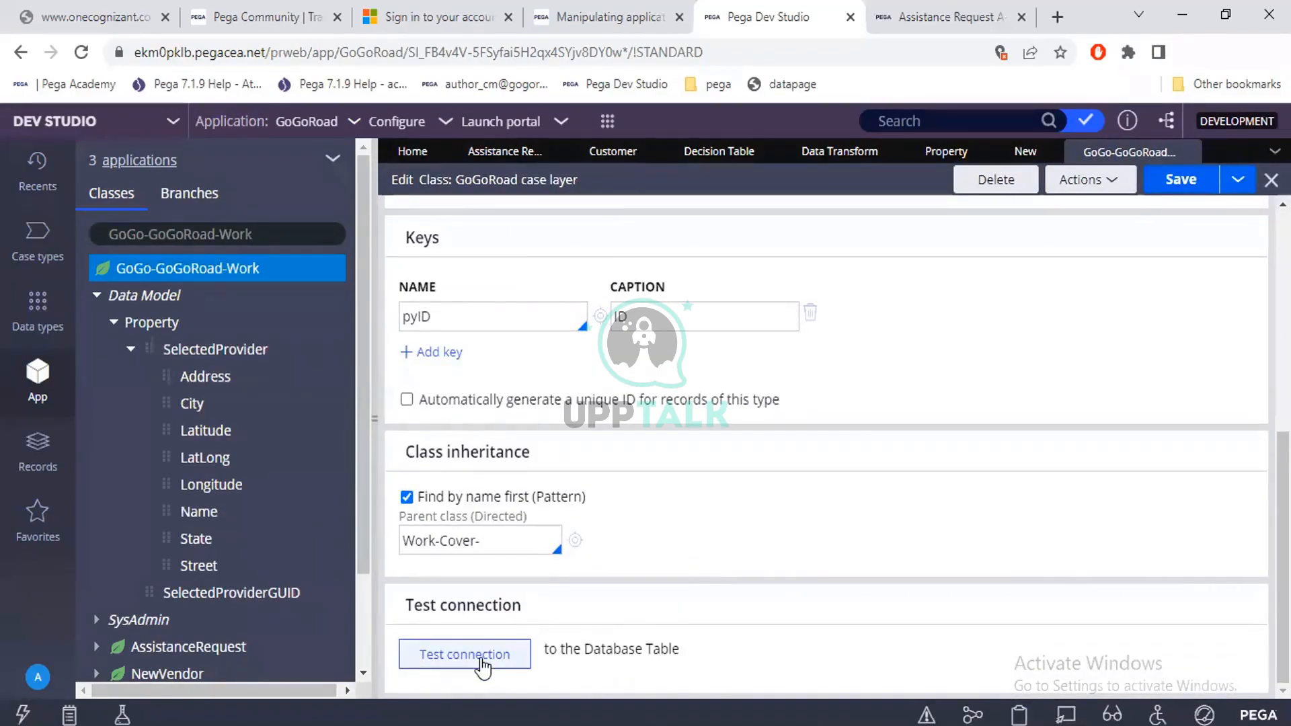
{"action": "left_click_drag", "start_coordinate": [542, 652], "coordinate": [684, 649]}
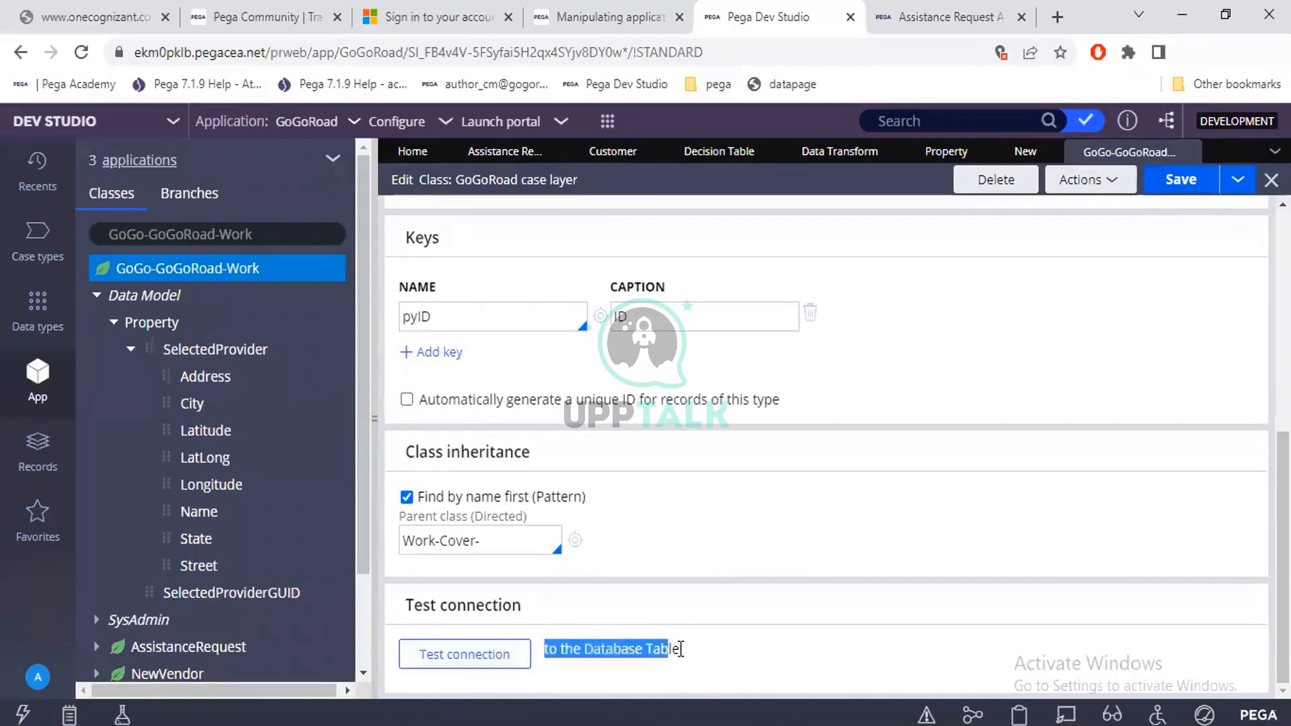
{"action": "left_click", "coordinate": [489, 673]}
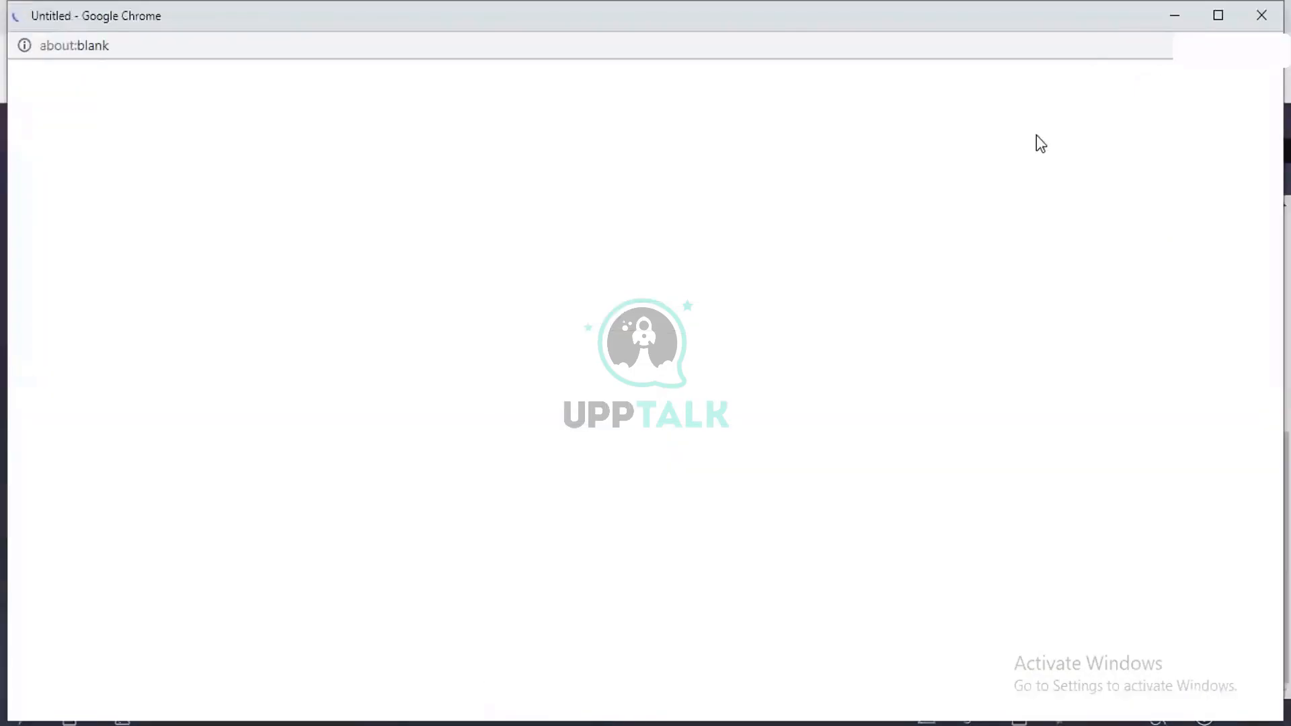
{"action": "left_click", "coordinate": [1209, 27]}
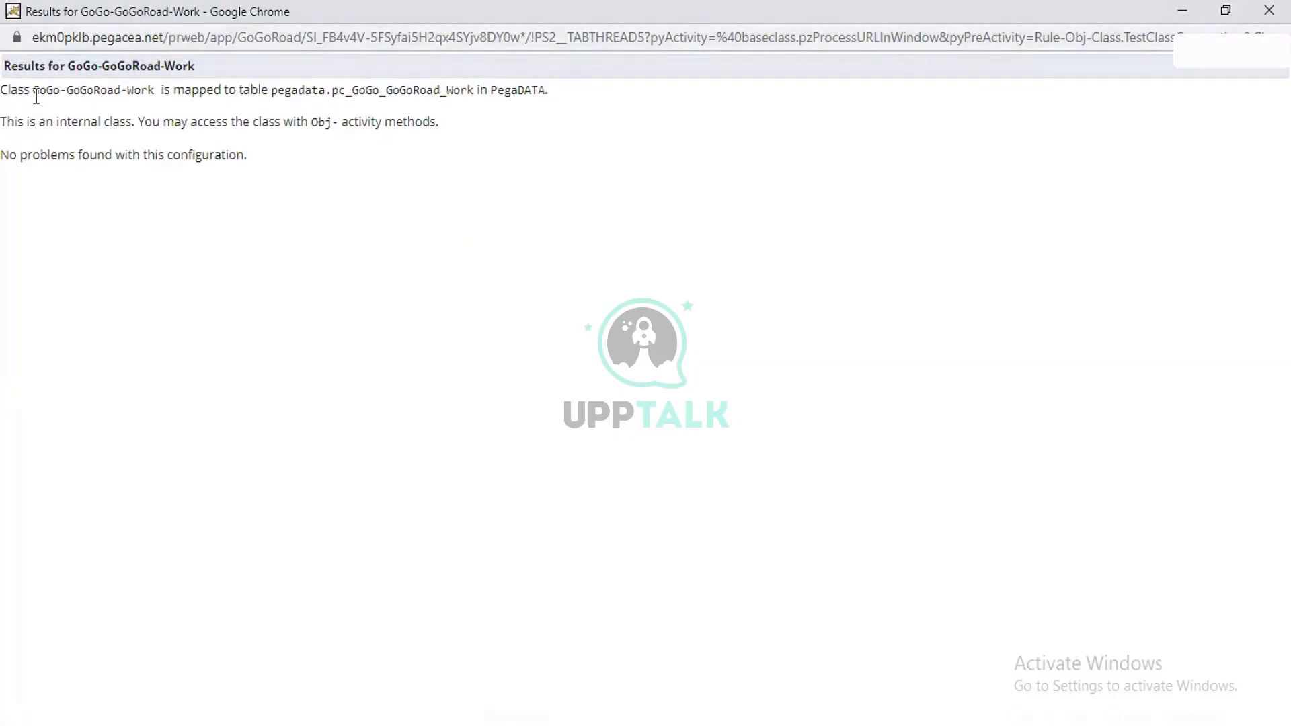
{"action": "left_click_drag", "start_coordinate": [34, 96], "coordinate": [157, 98]}
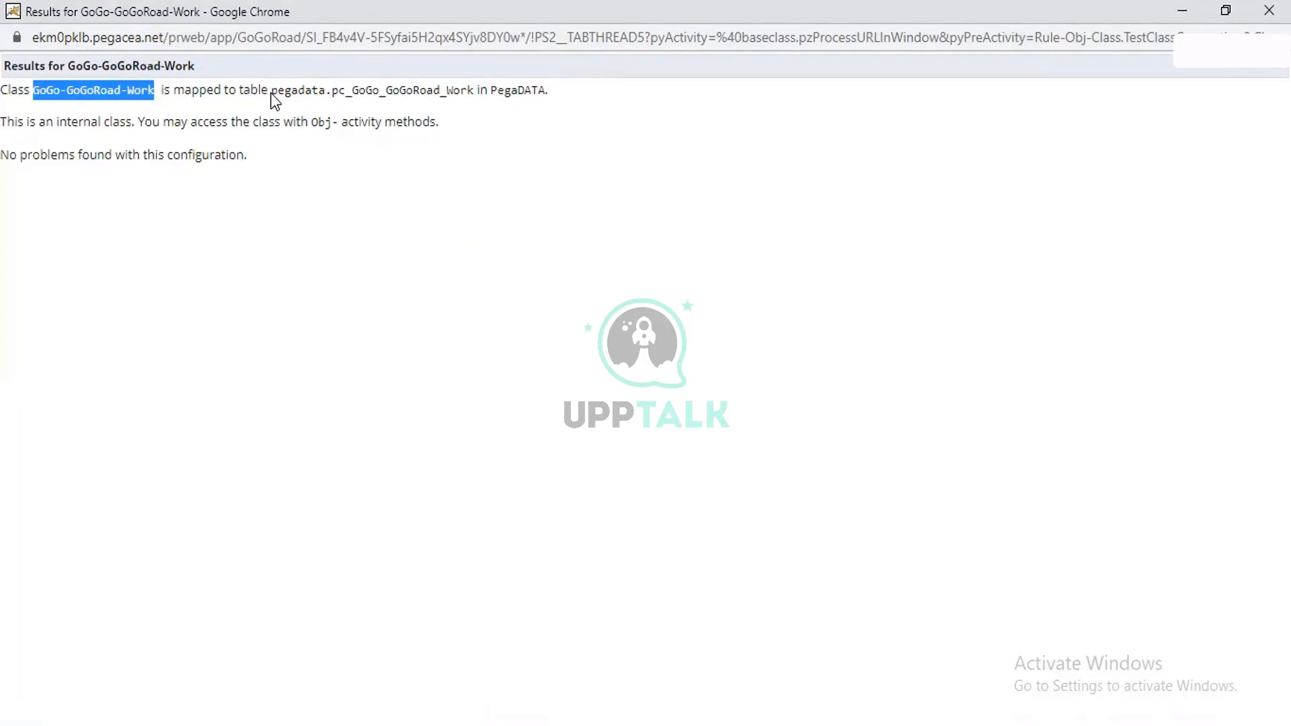
{"action": "left_click_drag", "start_coordinate": [272, 94], "coordinate": [477, 96]}
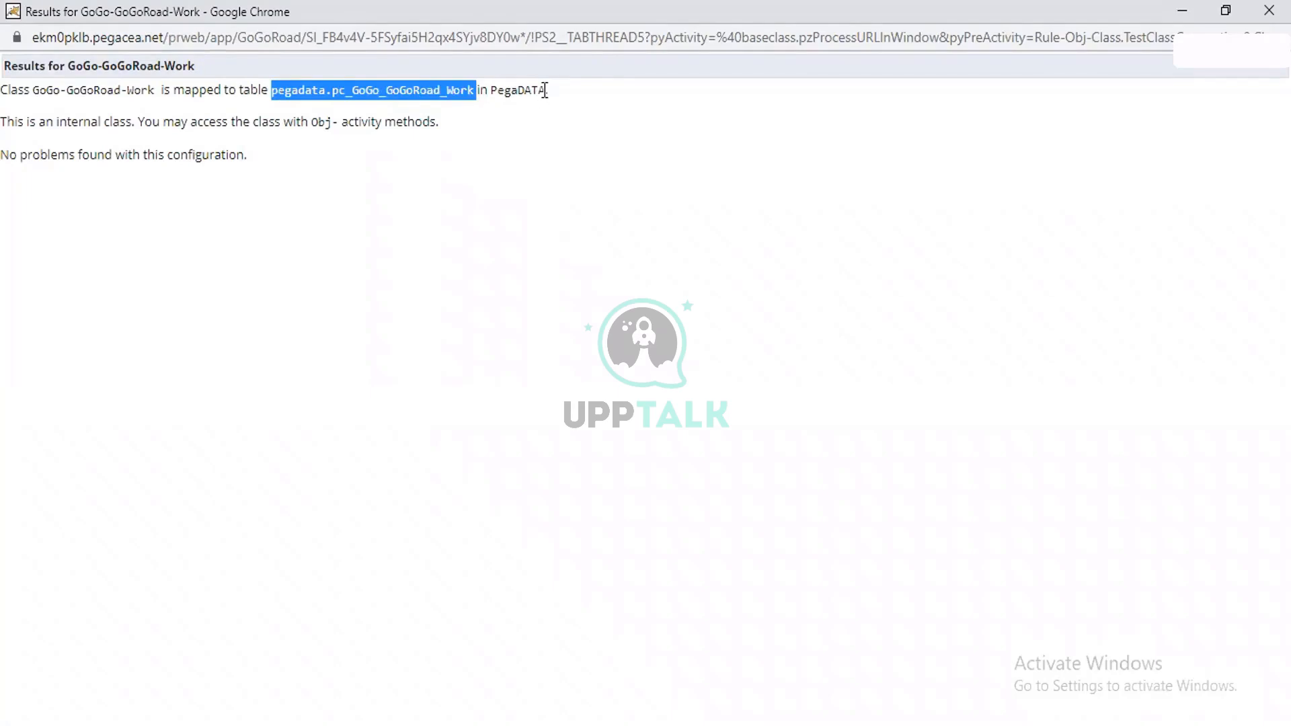
{"action": "left_click_drag", "start_coordinate": [545, 91], "coordinate": [491, 82]}
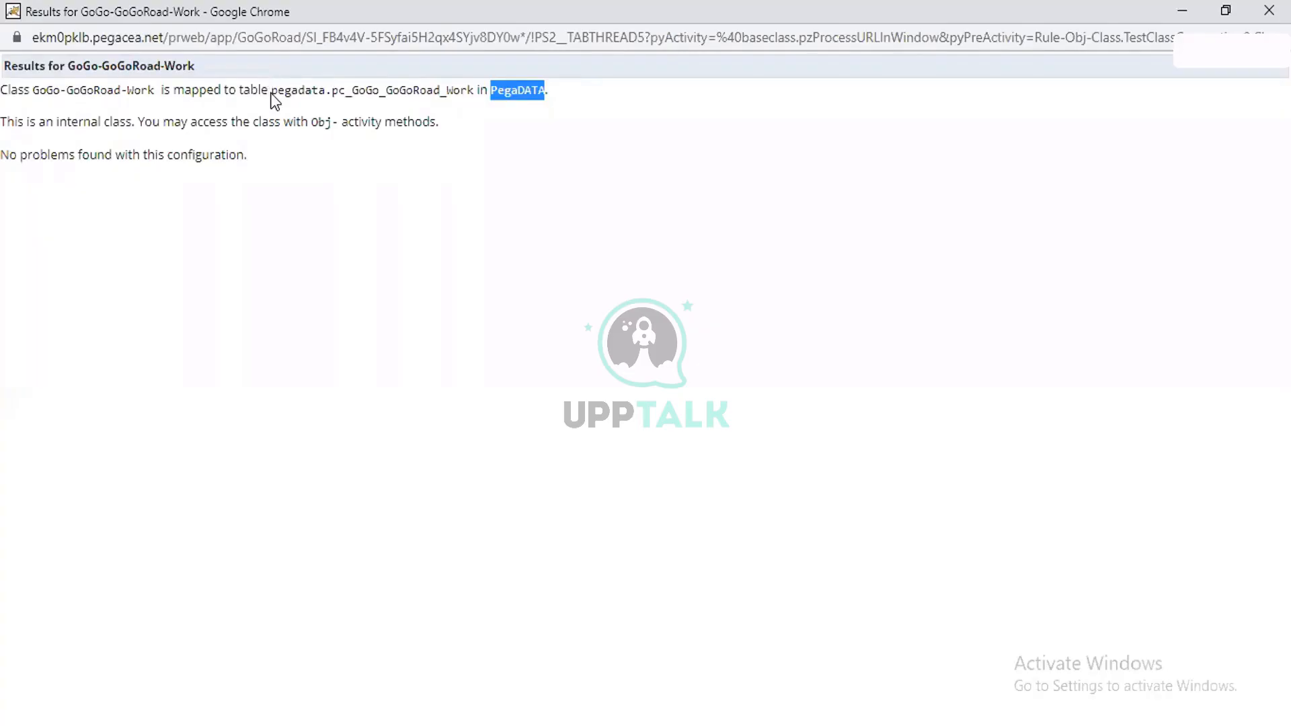
{"action": "left_click_drag", "start_coordinate": [271, 92], "coordinate": [470, 94]}
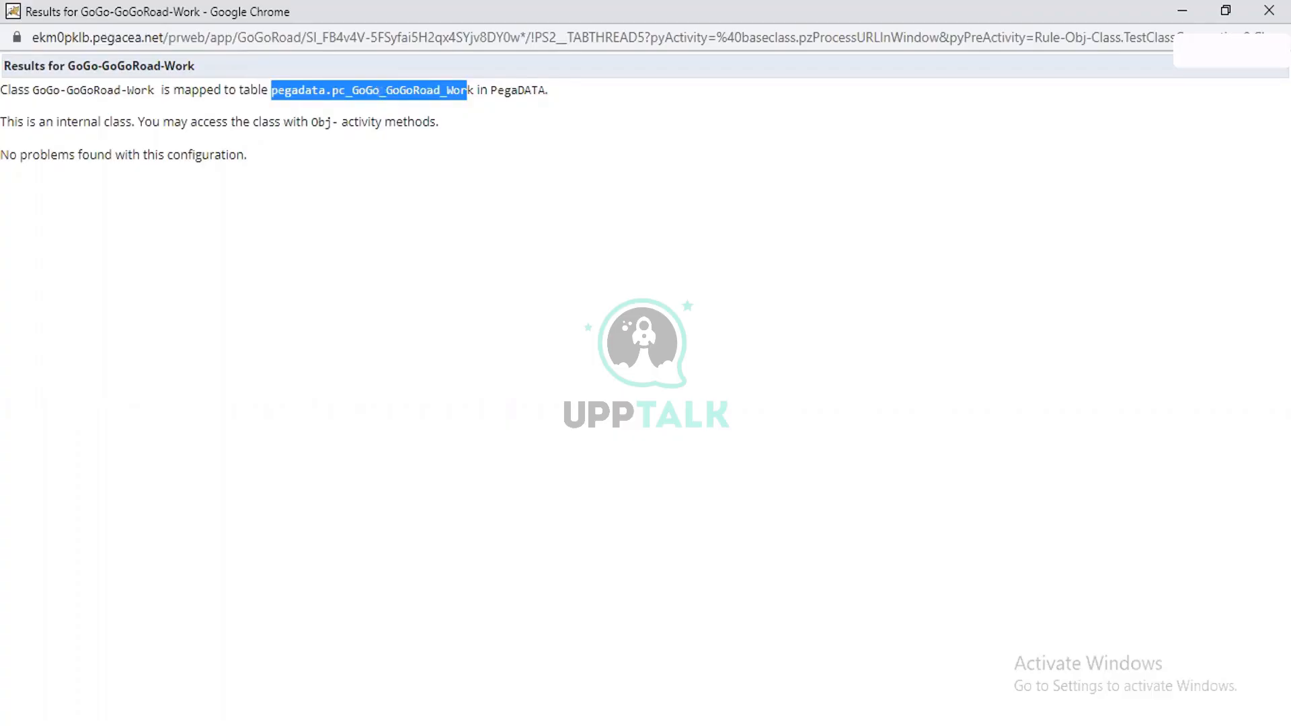
Switch to the Clipboard Viewer and highlight the pxObjClass value of pyWorkPage.
{"action": "left_click", "coordinate": [743, 669]}
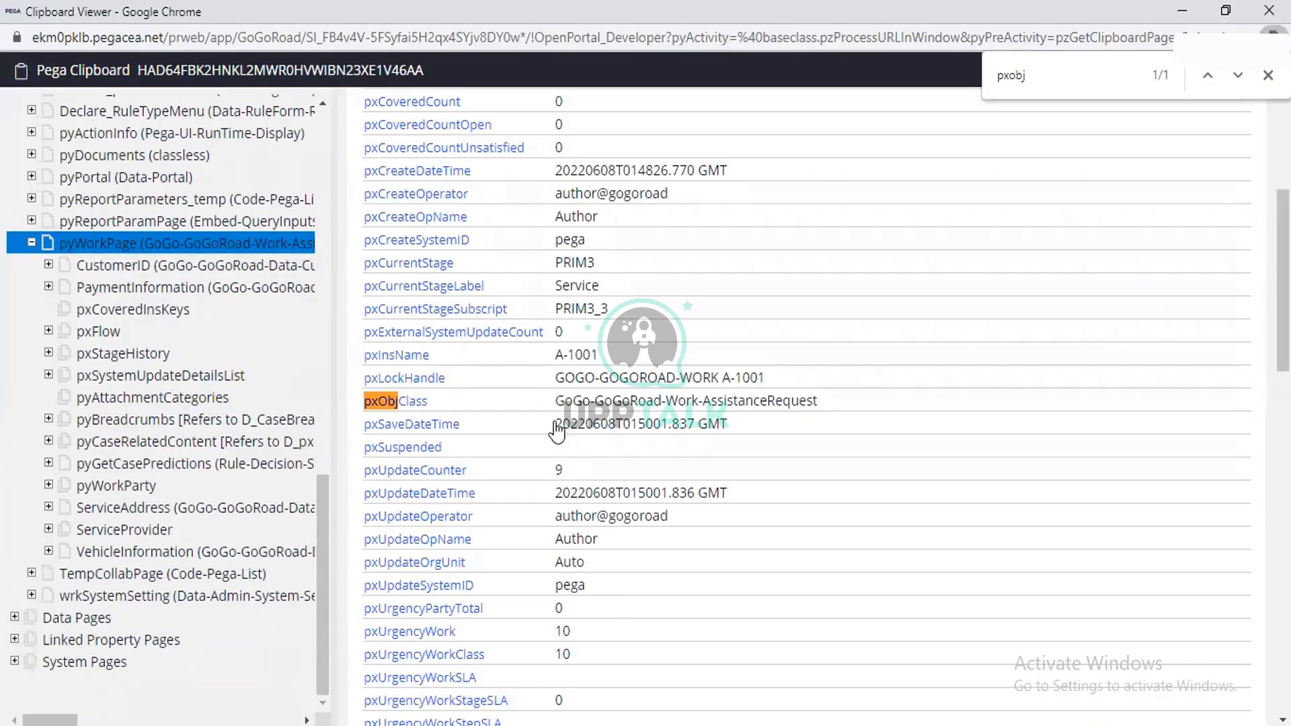
{"action": "triple_click", "coordinate": [828, 407]}
{"action": "key", "text": "ctrl+c"}
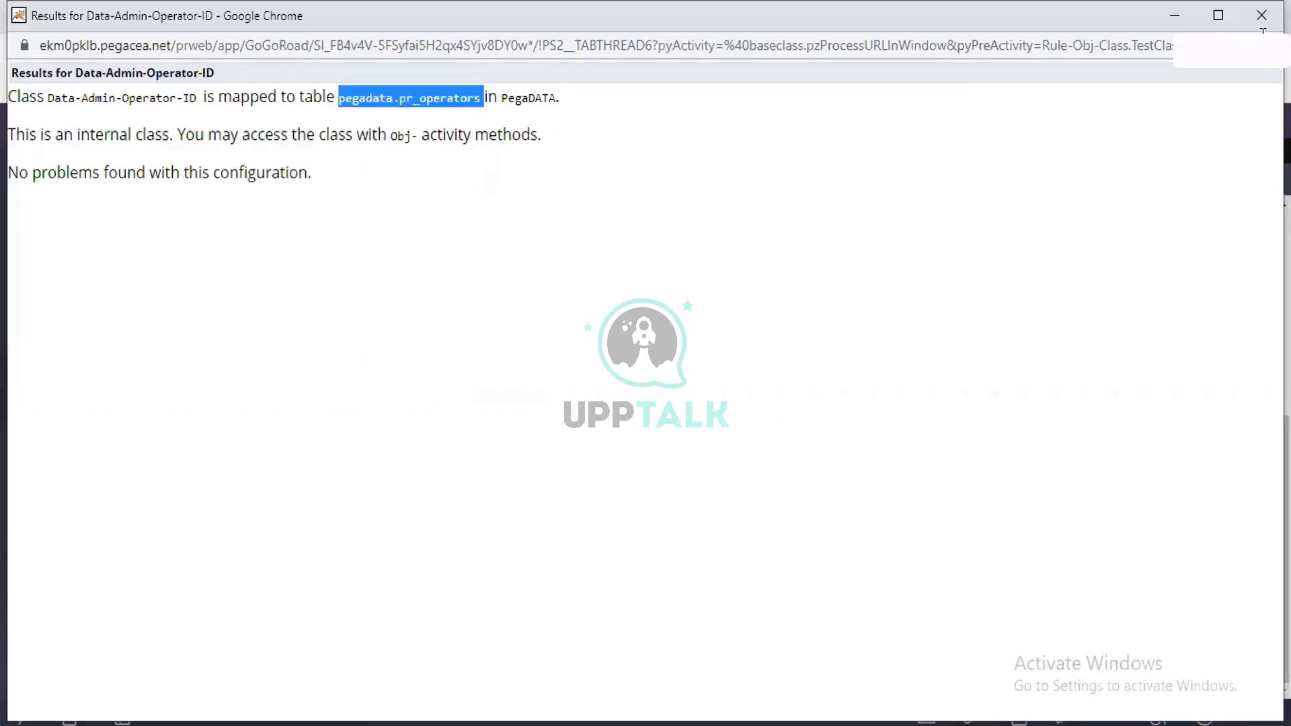
{"action": "left_click", "coordinate": [1261, 16]}
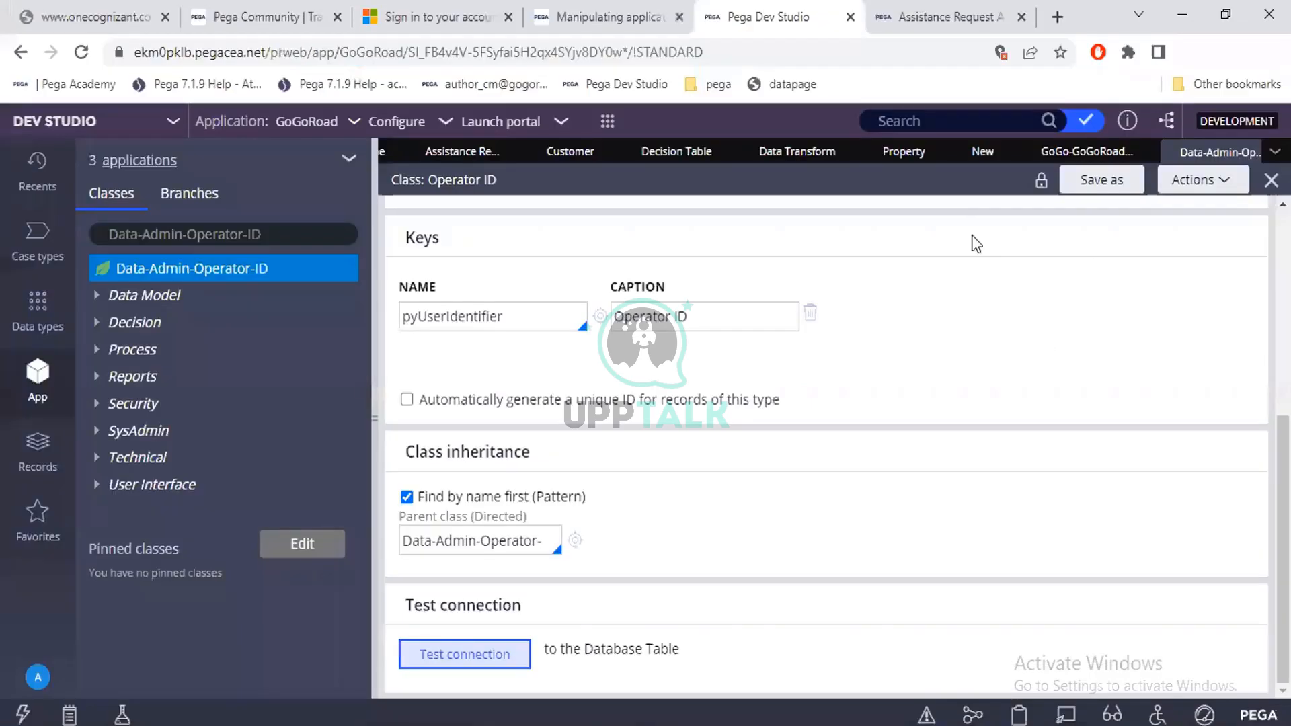
Return to the Create Property form for FullName and clear its Apply to class.
{"action": "left_click", "coordinate": [977, 158]}
{"action": "left_click", "coordinate": [807, 542]}
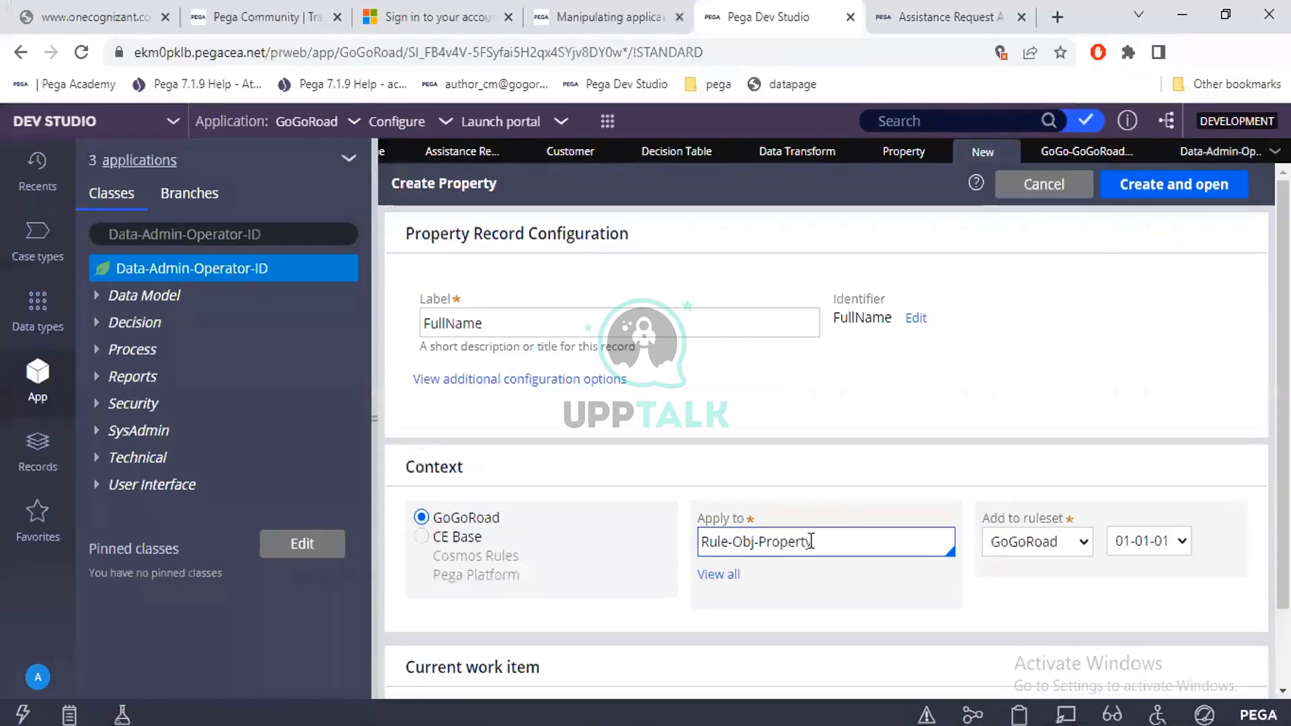
{"action": "left_click", "coordinate": [700, 548]}
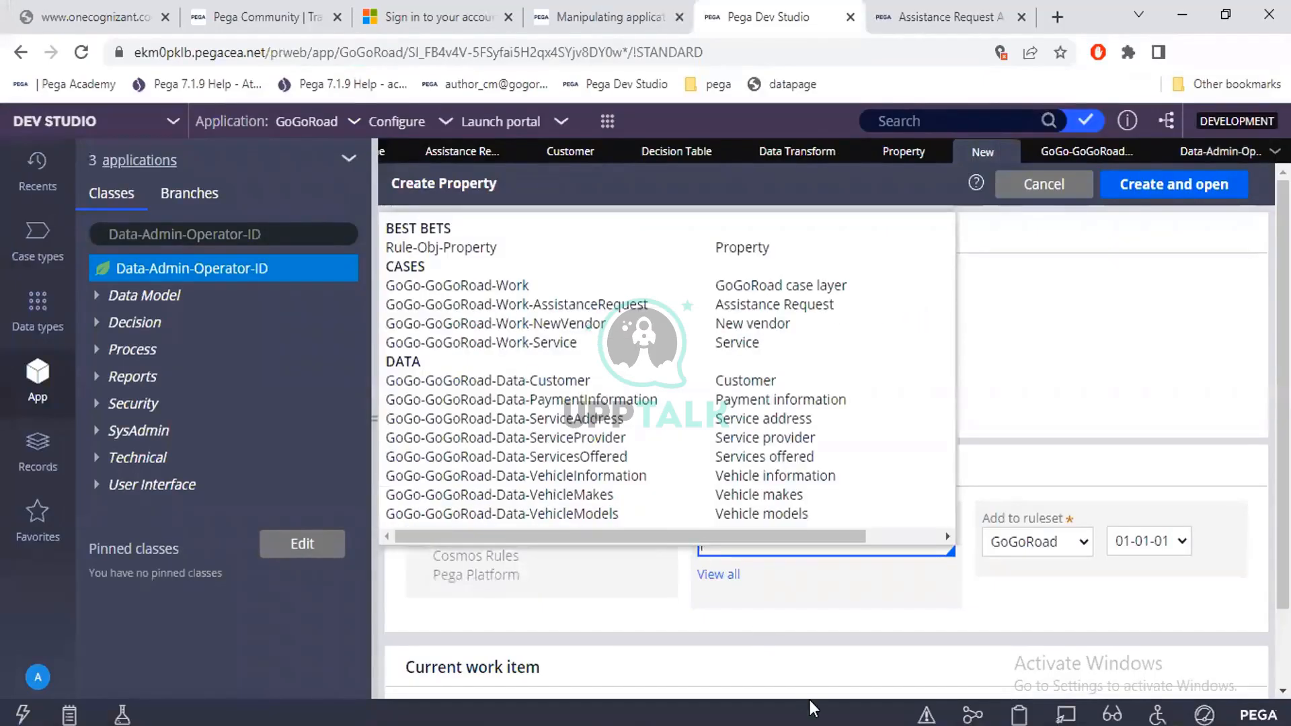
{"action": "left_click", "coordinate": [762, 617]}
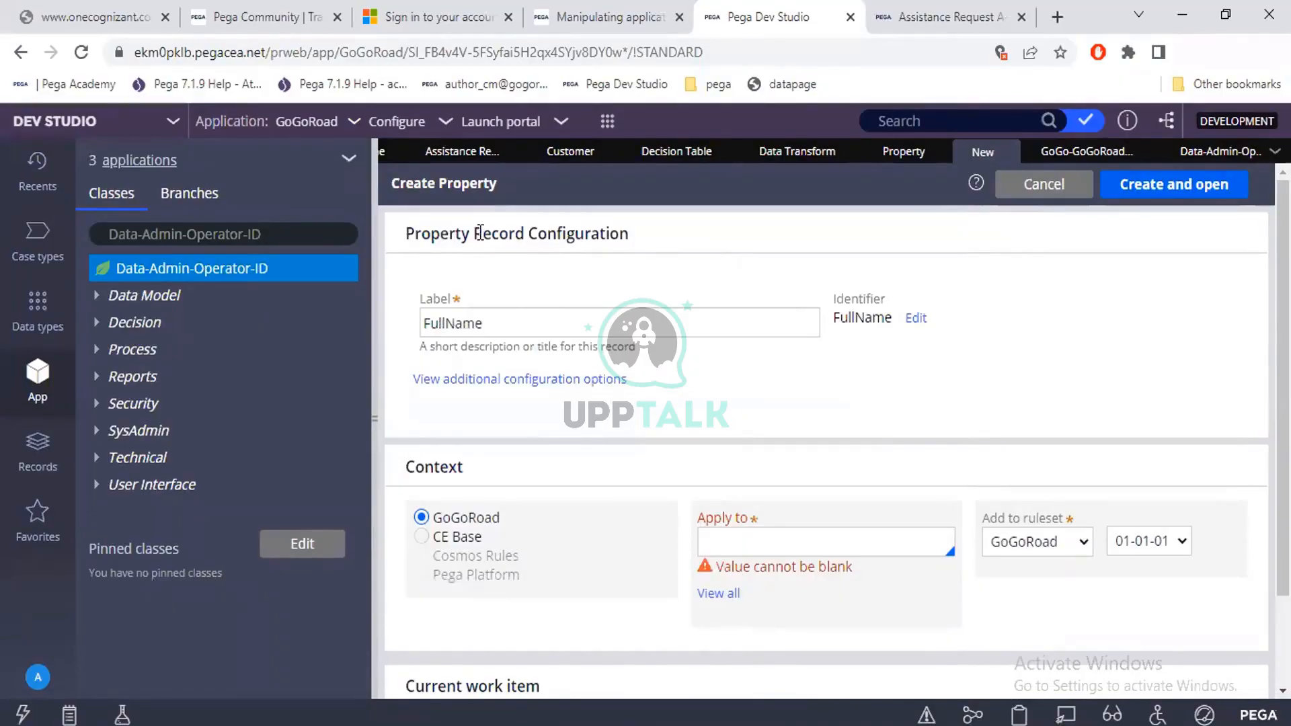
{"action": "left_click", "coordinate": [501, 315]}
{"action": "left_click", "coordinate": [501, 315]}
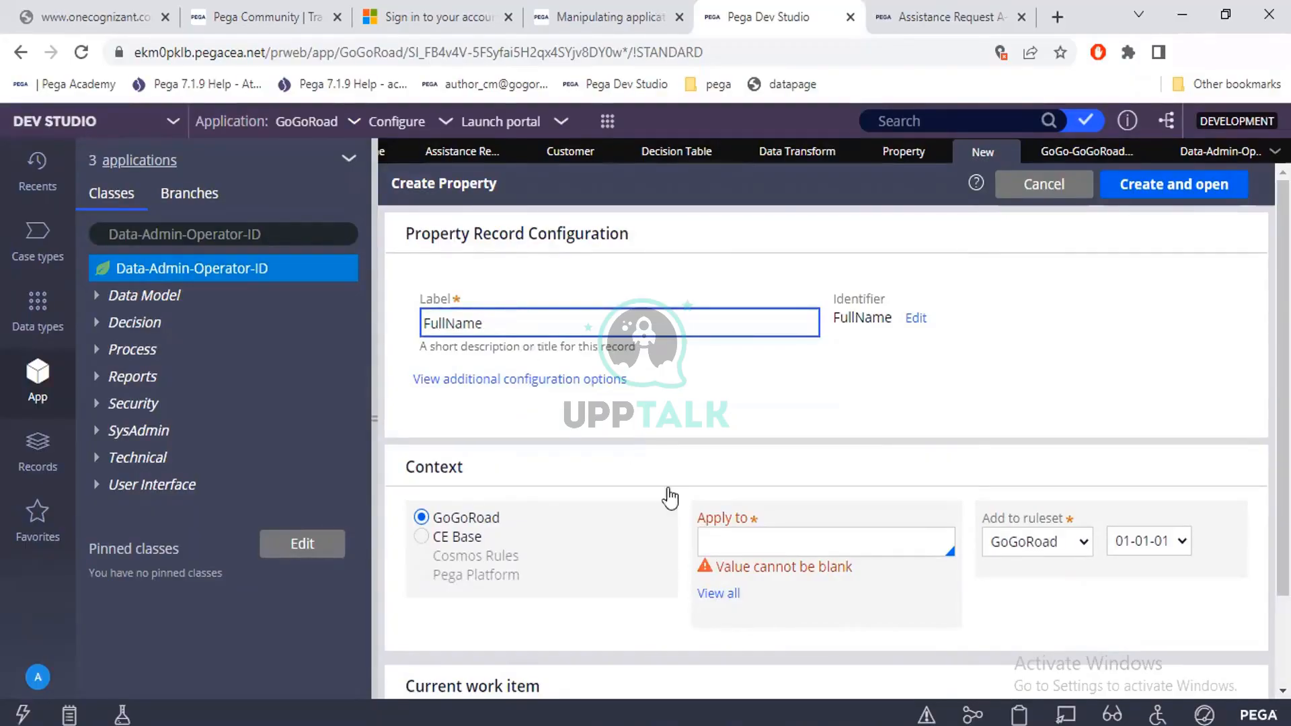
{"action": "left_click", "coordinate": [718, 539]}
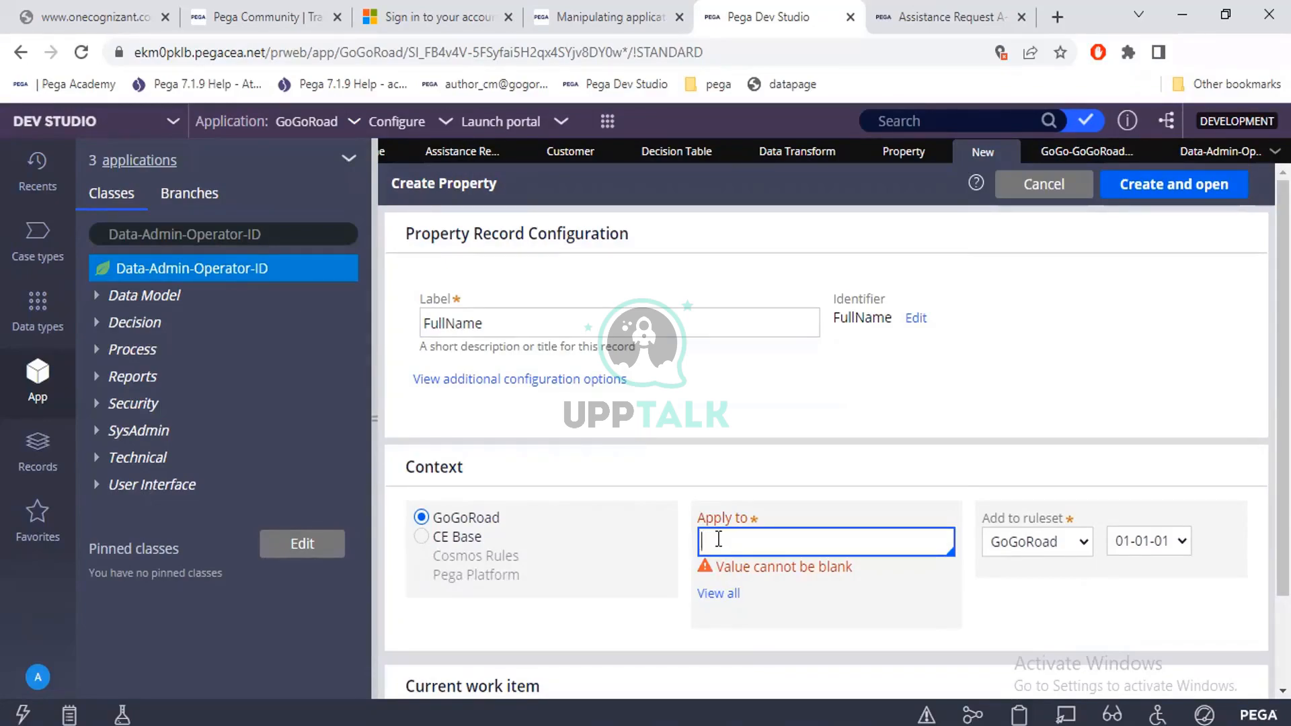
Copy the pxObjClass value from the Clipboard Viewer and set the property's Apply to class as GoGo-GoGoRoad-Work-AssistanceRequest.
{"action": "left_click", "coordinate": [700, 725]}
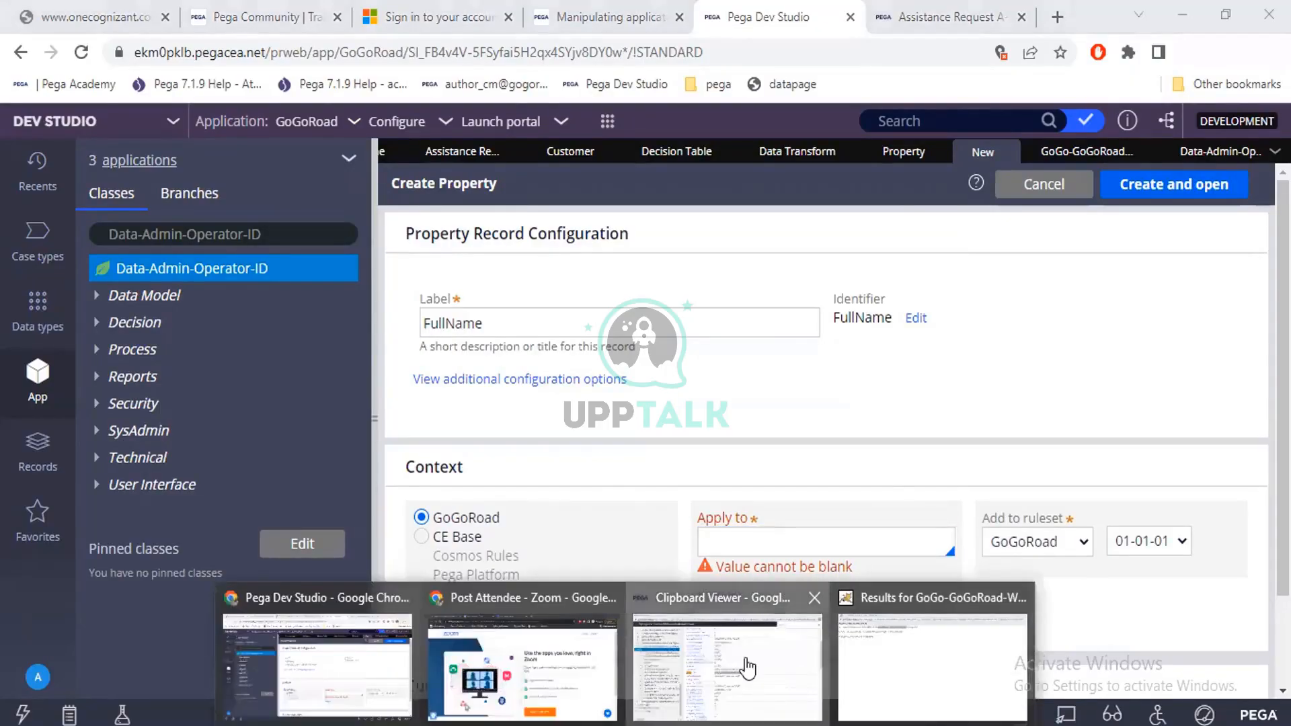
{"action": "left_click", "coordinate": [745, 668]}
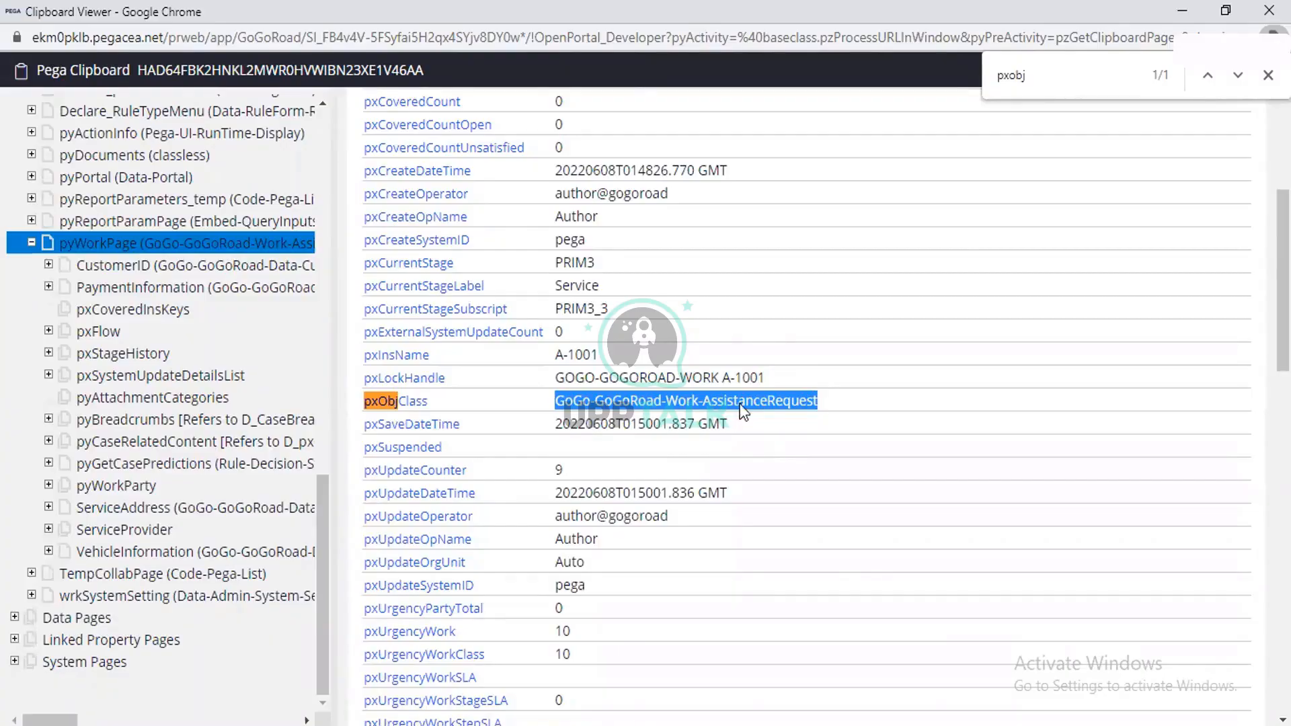
{"action": "key", "text": "alt+Tab"}
{"action": "key", "text": "ctrl+v"}
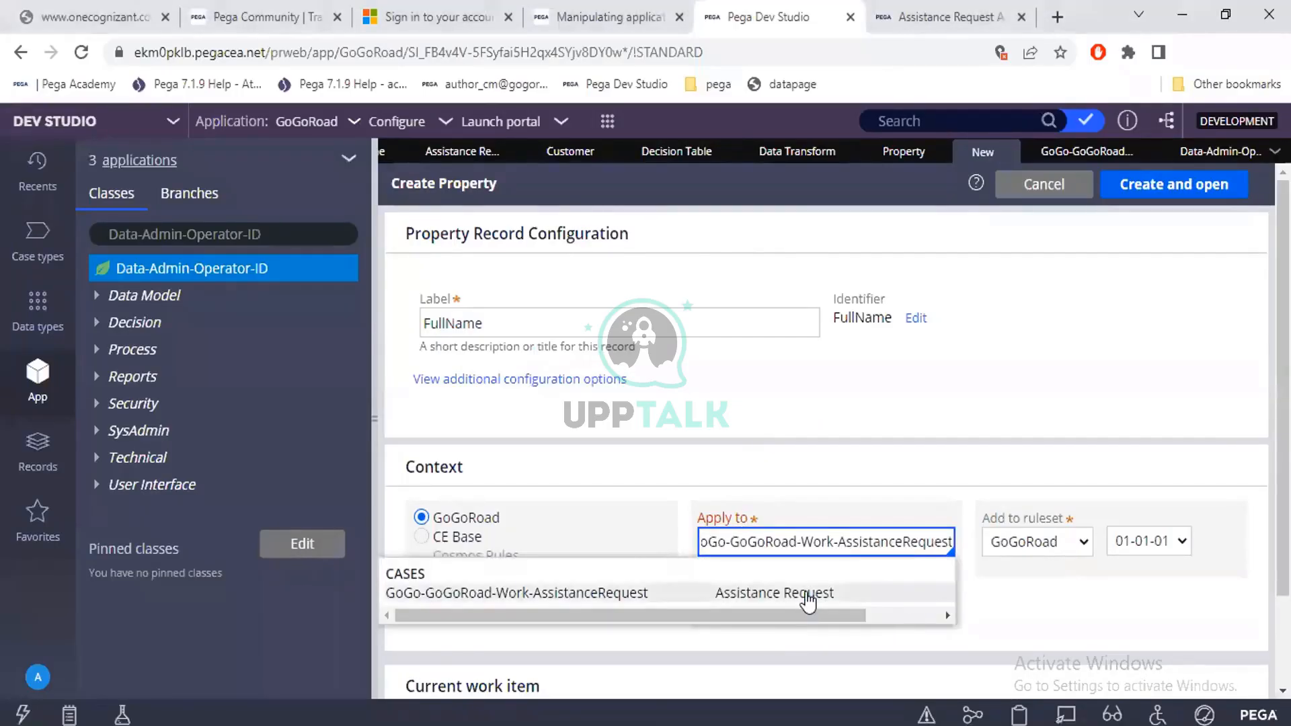
{"action": "left_click", "coordinate": [807, 595]}
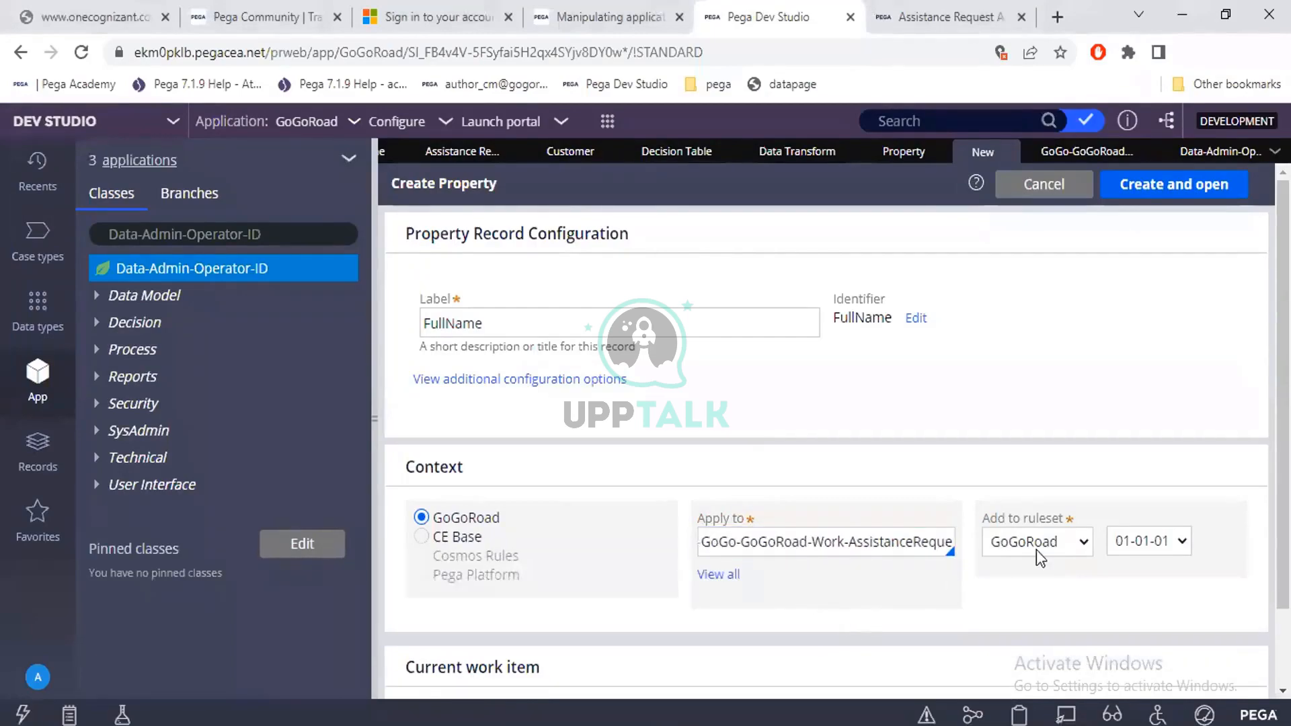
Review the ruleset and version choices for the property, keeping GoGoRoad and 01-01-01.
{"action": "left_click", "coordinate": [1060, 542]}
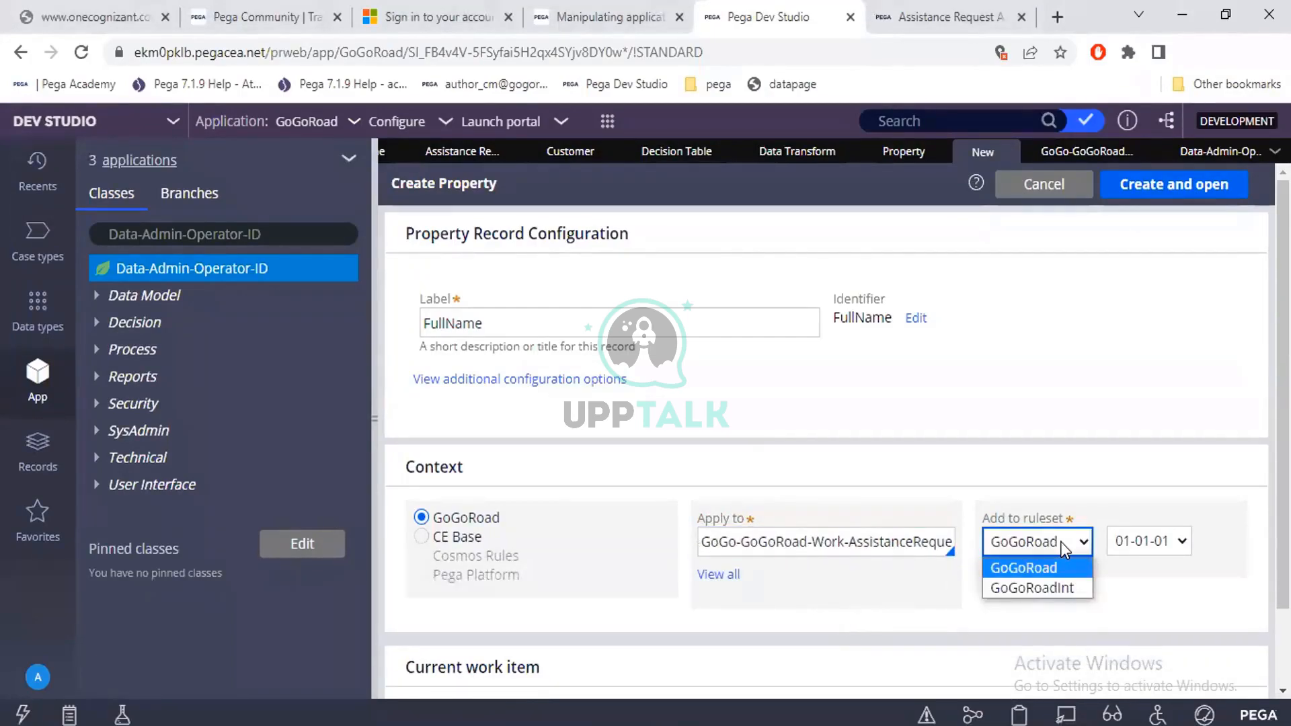
{"action": "left_click", "coordinate": [1060, 542]}
{"action": "left_click", "coordinate": [1143, 539]}
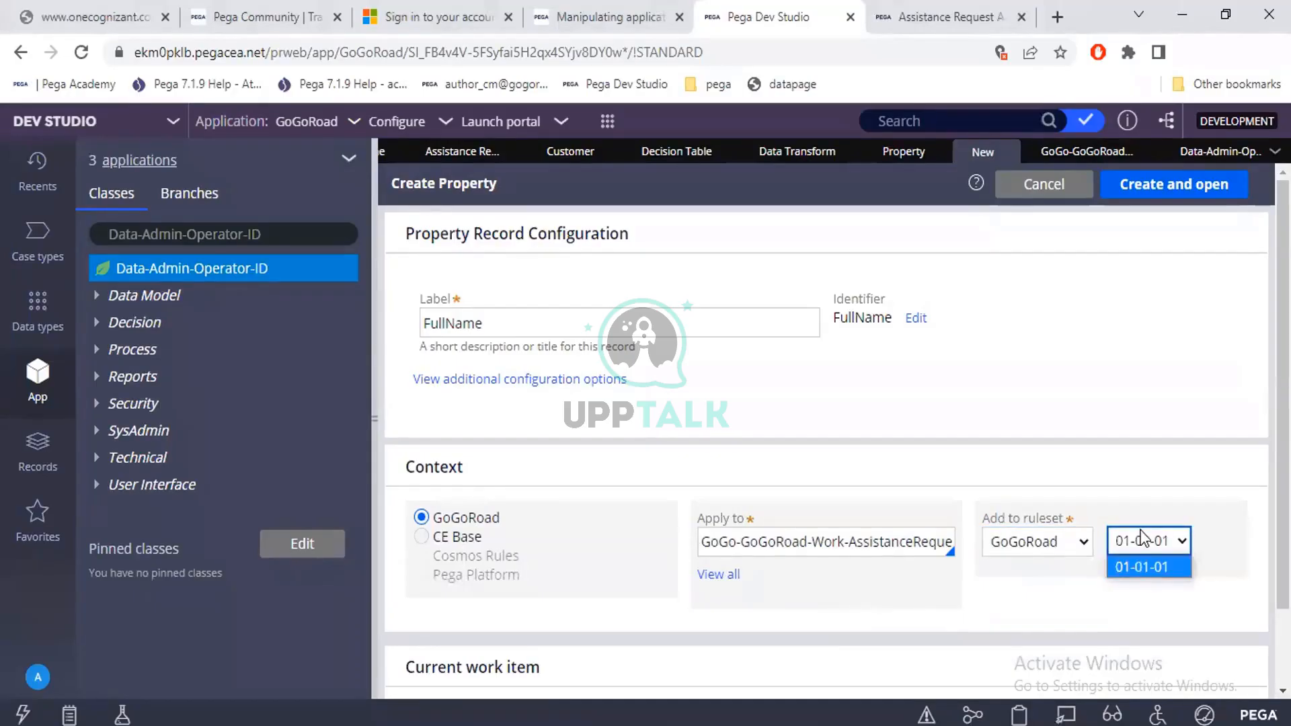
{"action": "left_click", "coordinate": [1143, 539]}
{"action": "left_click", "coordinate": [1069, 540]}
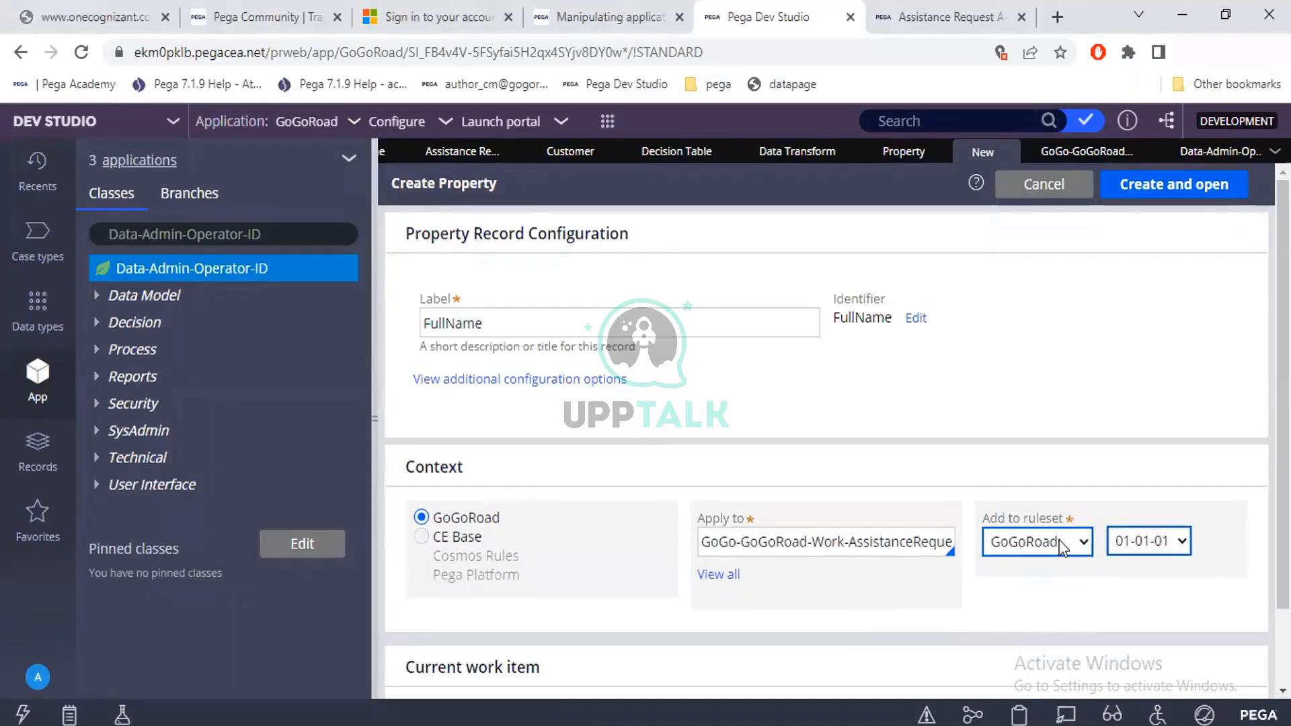
{"action": "left_click", "coordinate": [1115, 545]}
{"action": "left_click", "coordinate": [1115, 545]}
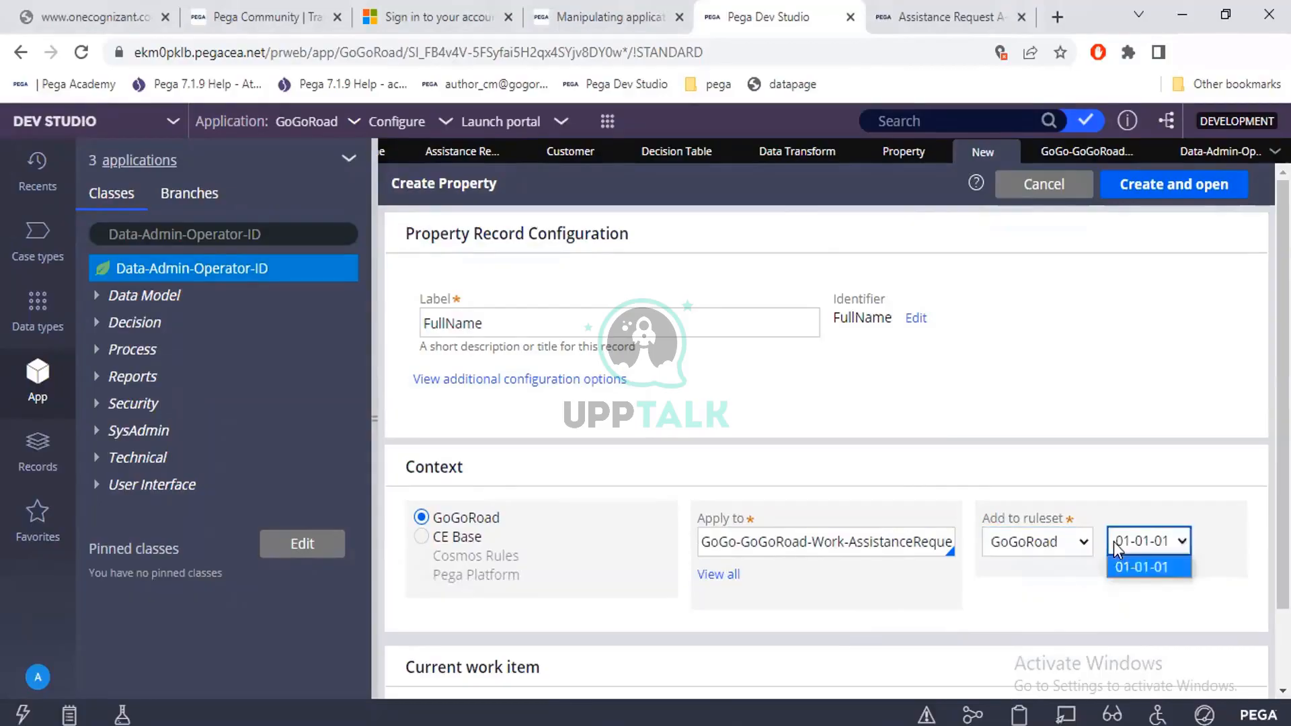
{"action": "left_click", "coordinate": [1113, 542]}
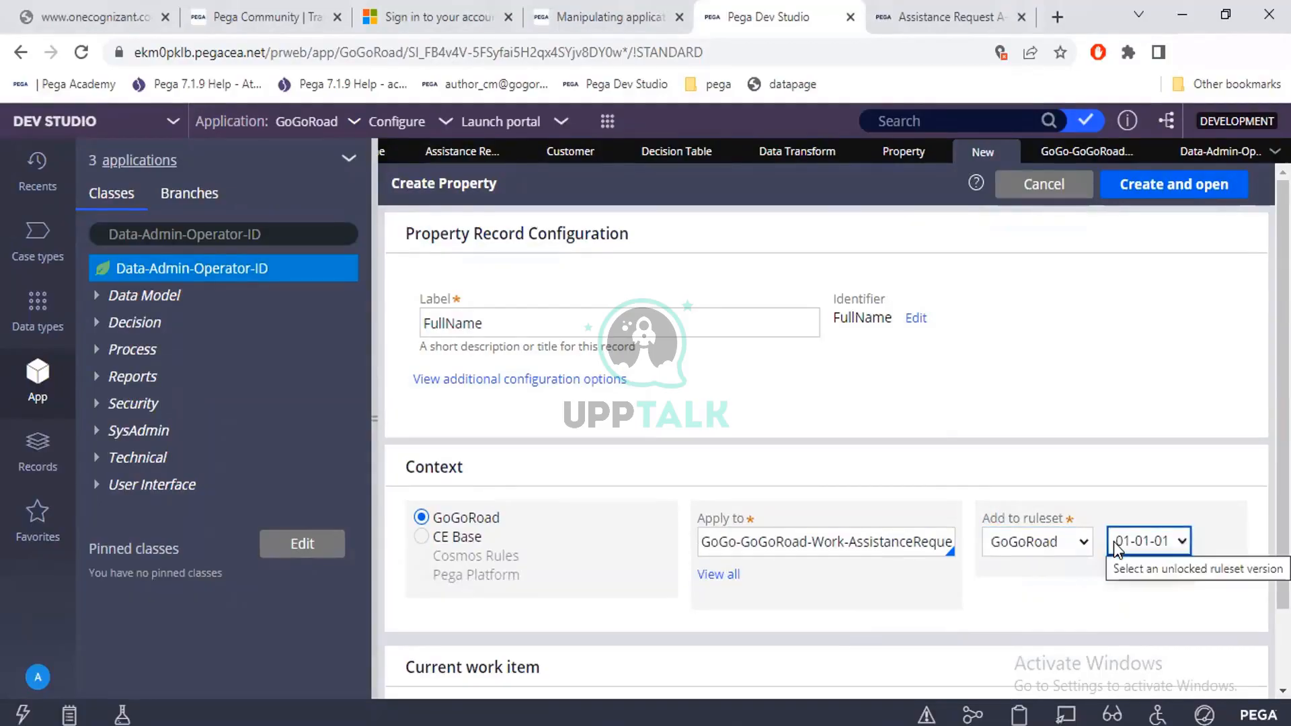
{"action": "left_click", "coordinate": [1076, 463]}
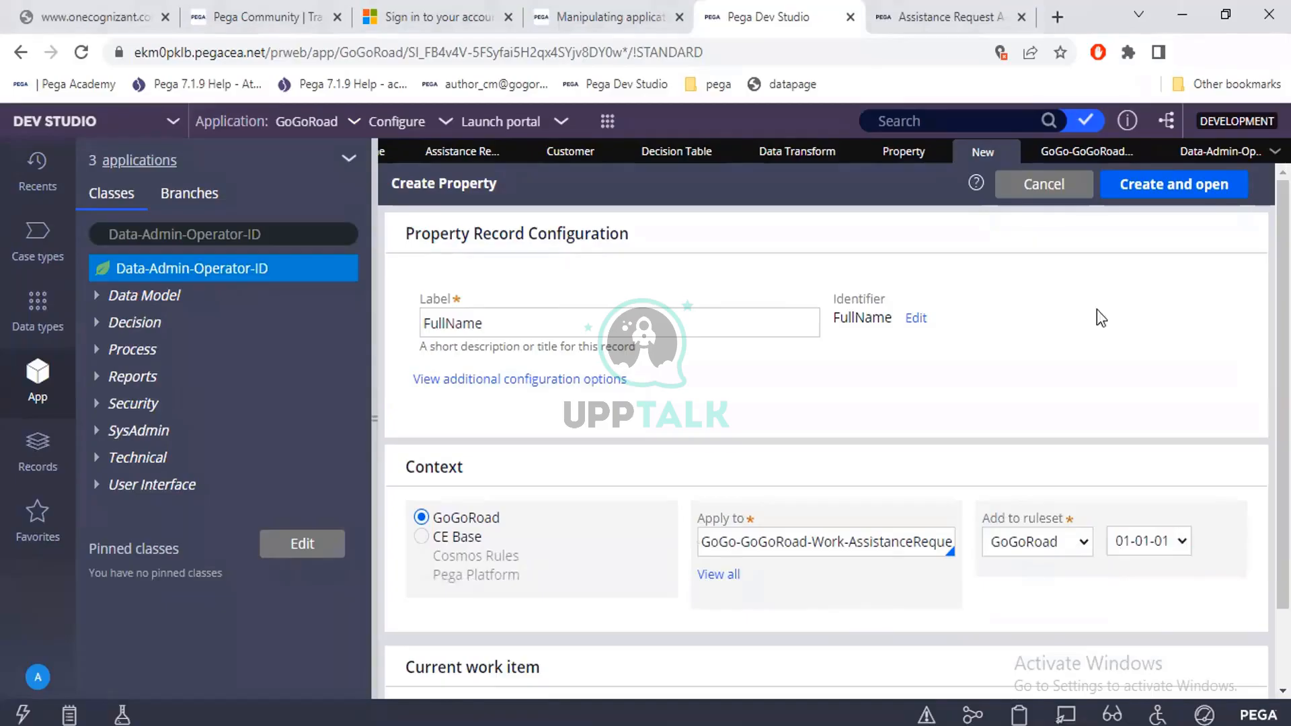
Create and open the FullName property record, and reduce the browser zoom to 90%.
{"action": "left_click", "coordinate": [1152, 196]}
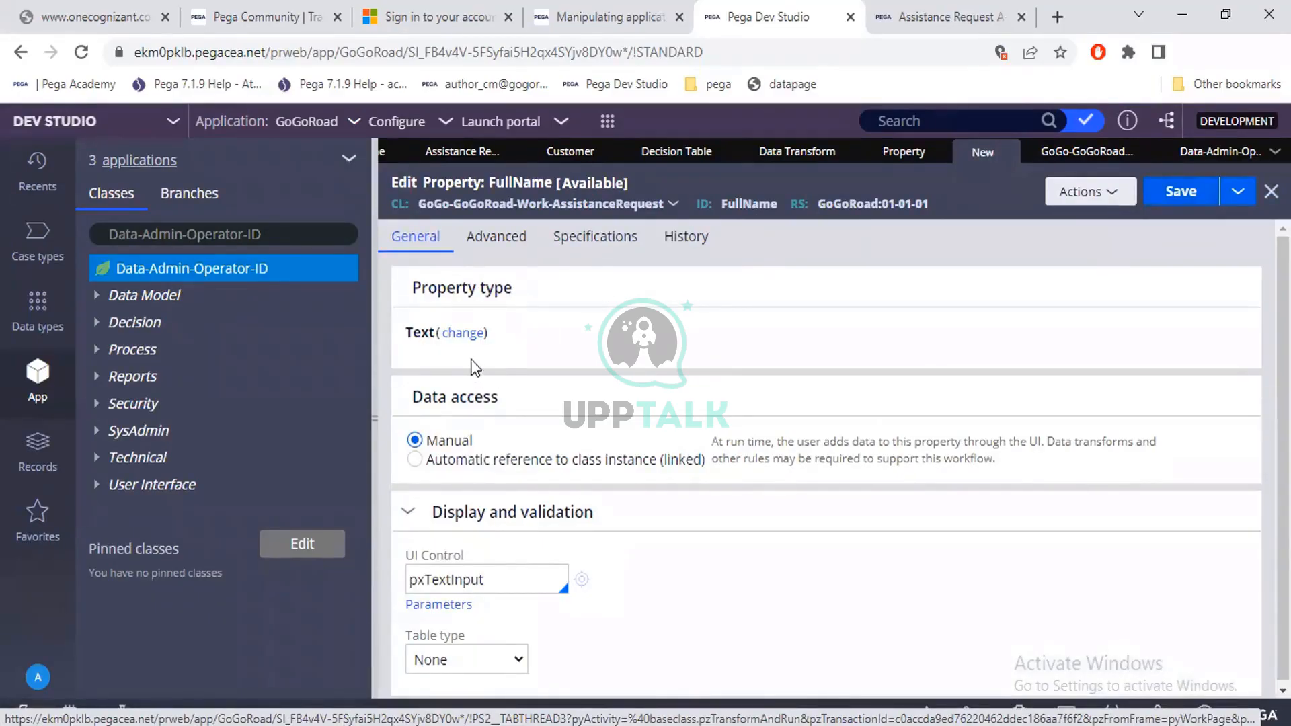
{"action": "left_click", "coordinate": [463, 333]}
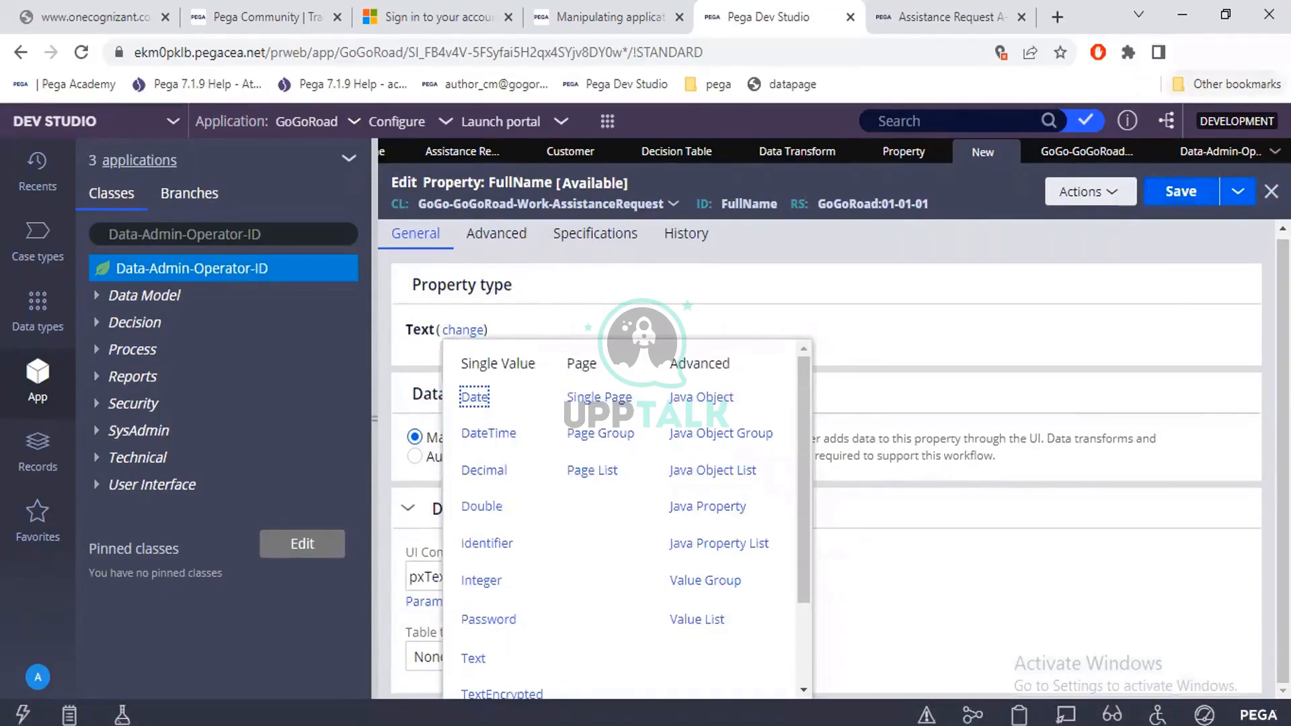
{"action": "left_click", "coordinate": [1271, 52]}
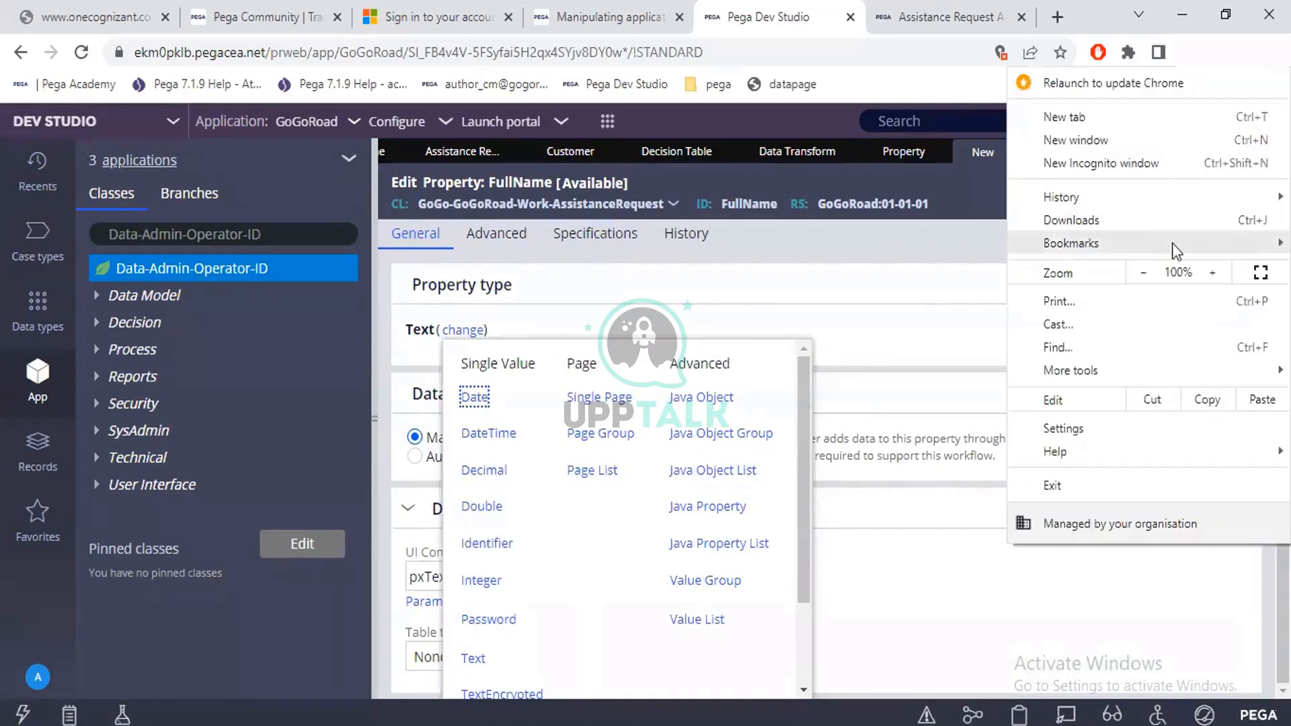
{"action": "left_click", "coordinate": [1134, 274]}
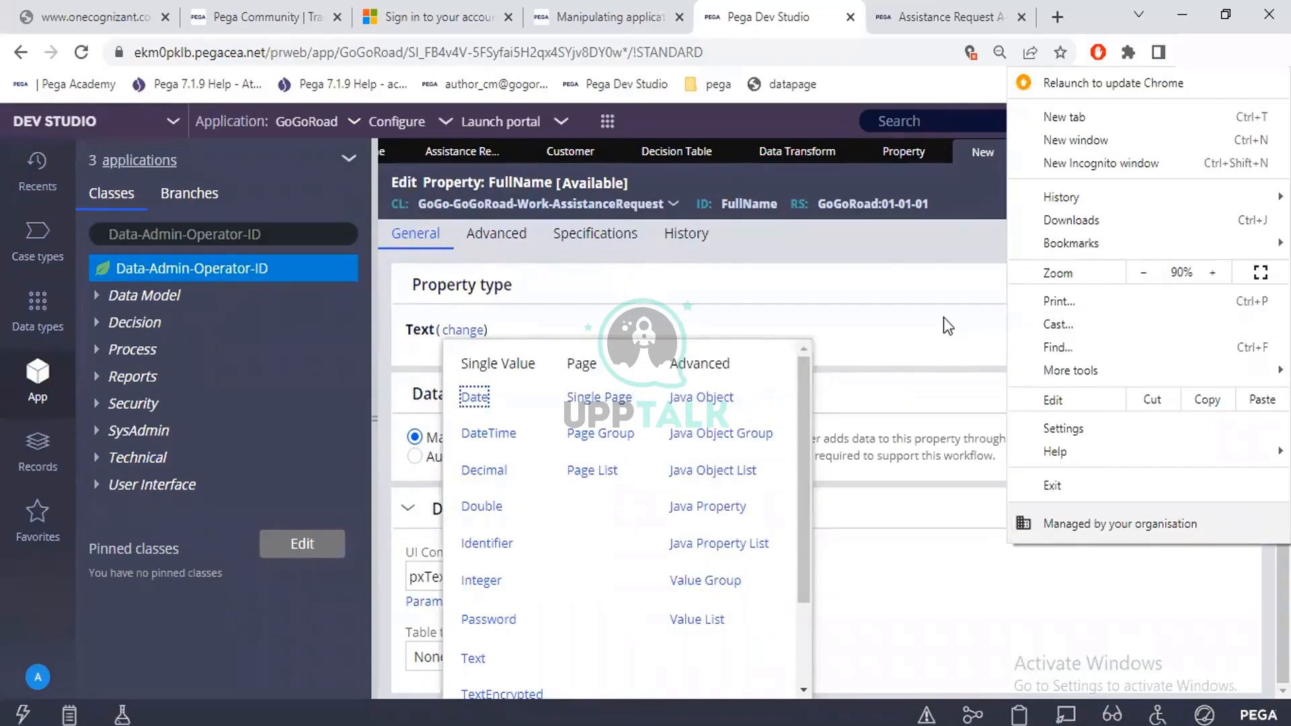
{"action": "left_click", "coordinate": [889, 360]}
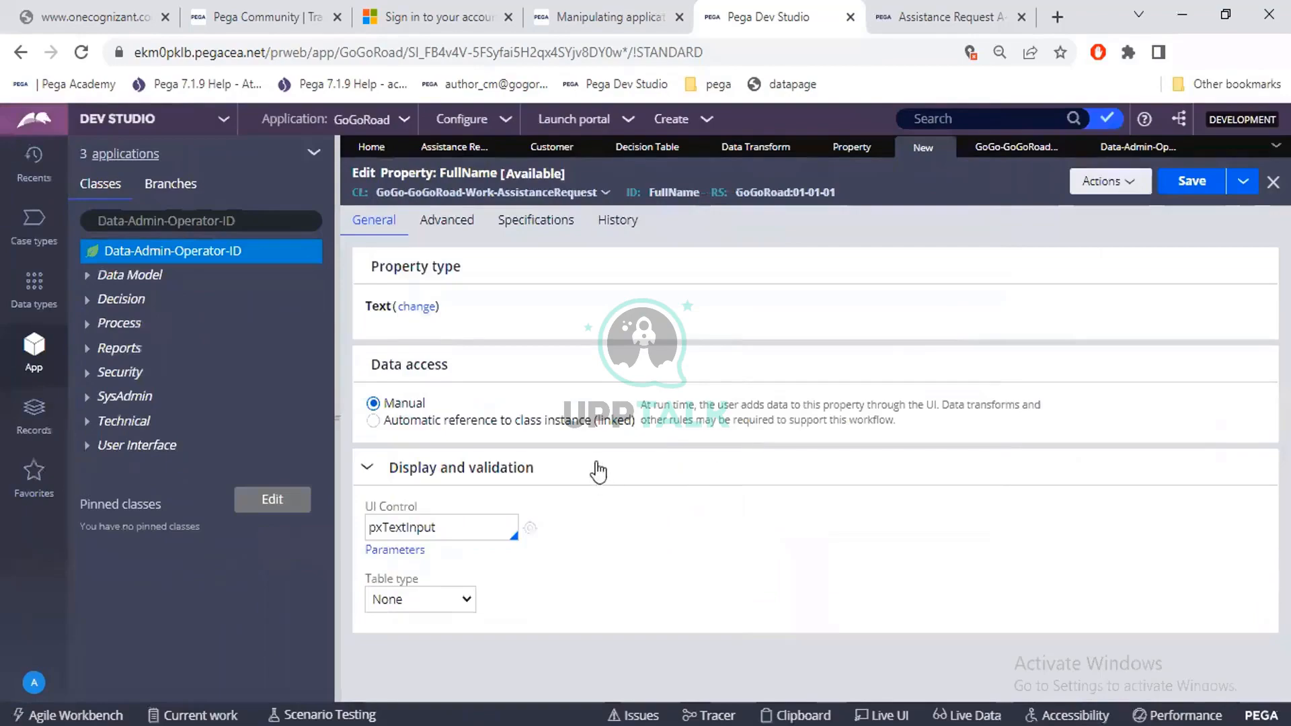
Examine the available single value, page and advanced property types for FullName, keeping the Text type.
{"action": "left_click", "coordinate": [419, 309]}
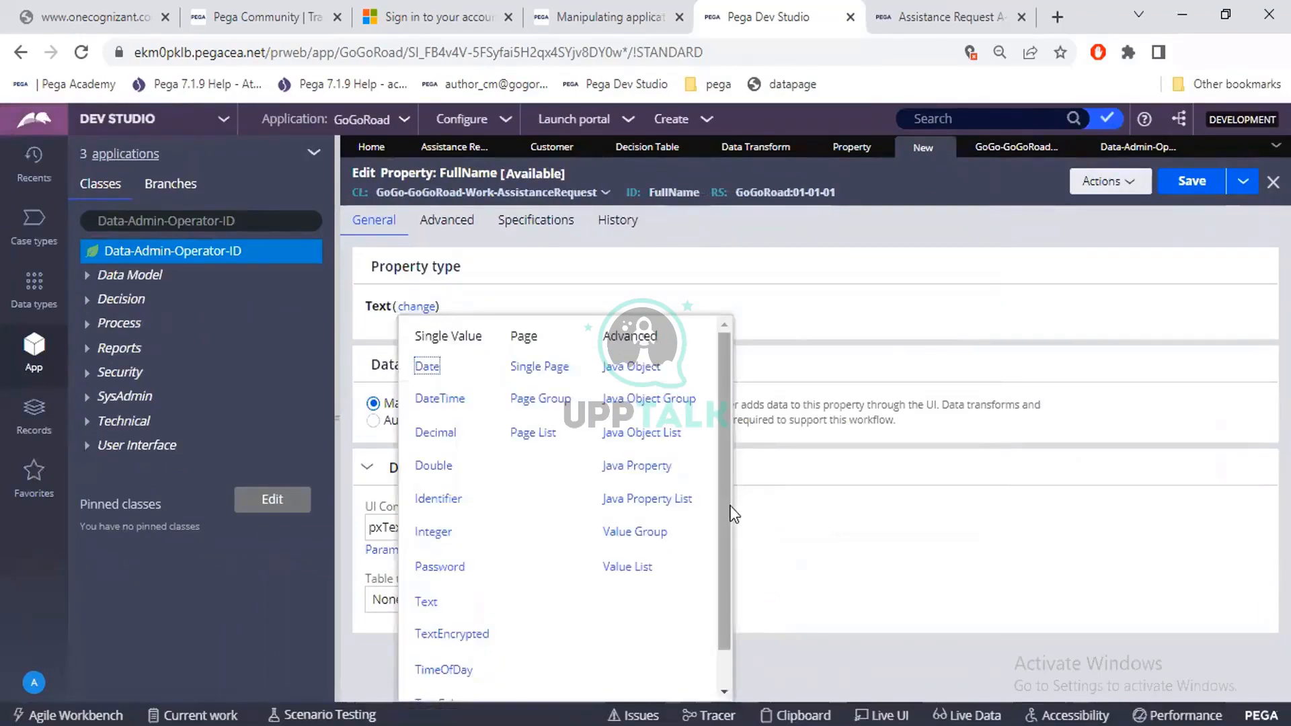
{"action": "scroll", "coordinate": [729, 533], "scroll_direction": "down", "scroll_amount": 1}
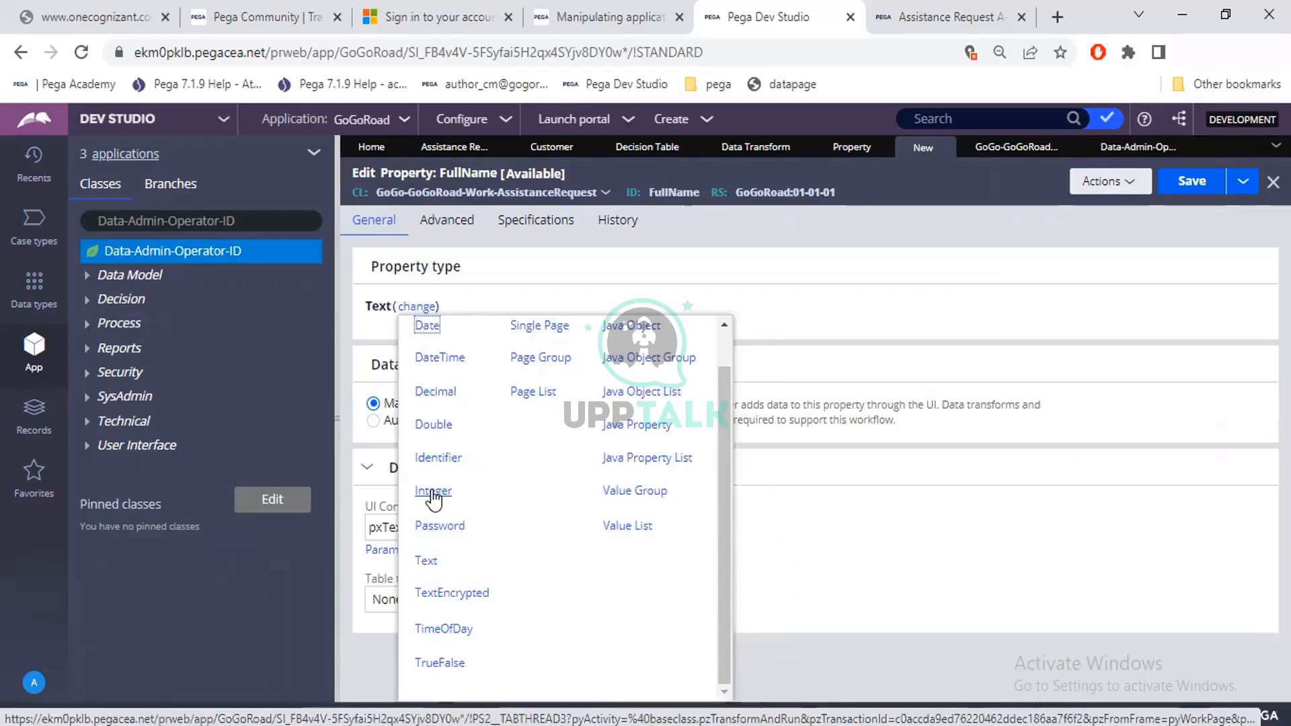
{"action": "scroll", "coordinate": [433, 498], "scroll_direction": "up", "scroll_amount": 1}
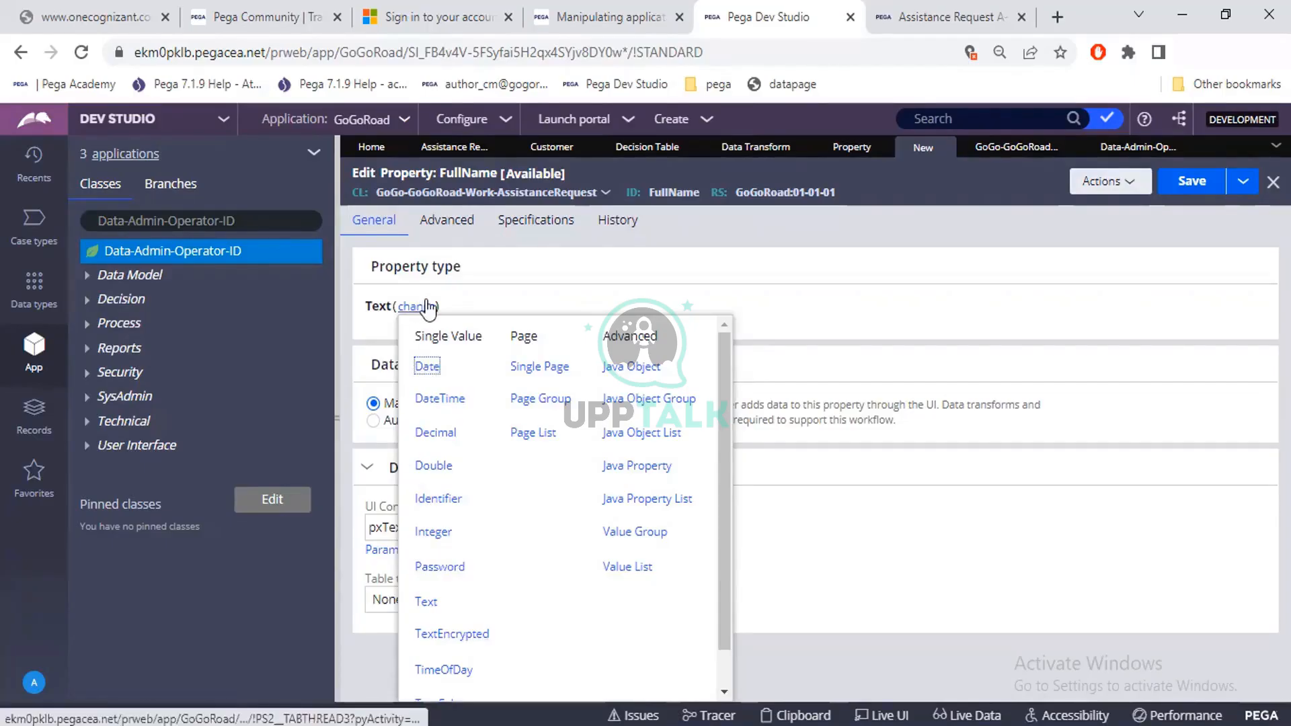
{"action": "left_click", "coordinate": [543, 292]}
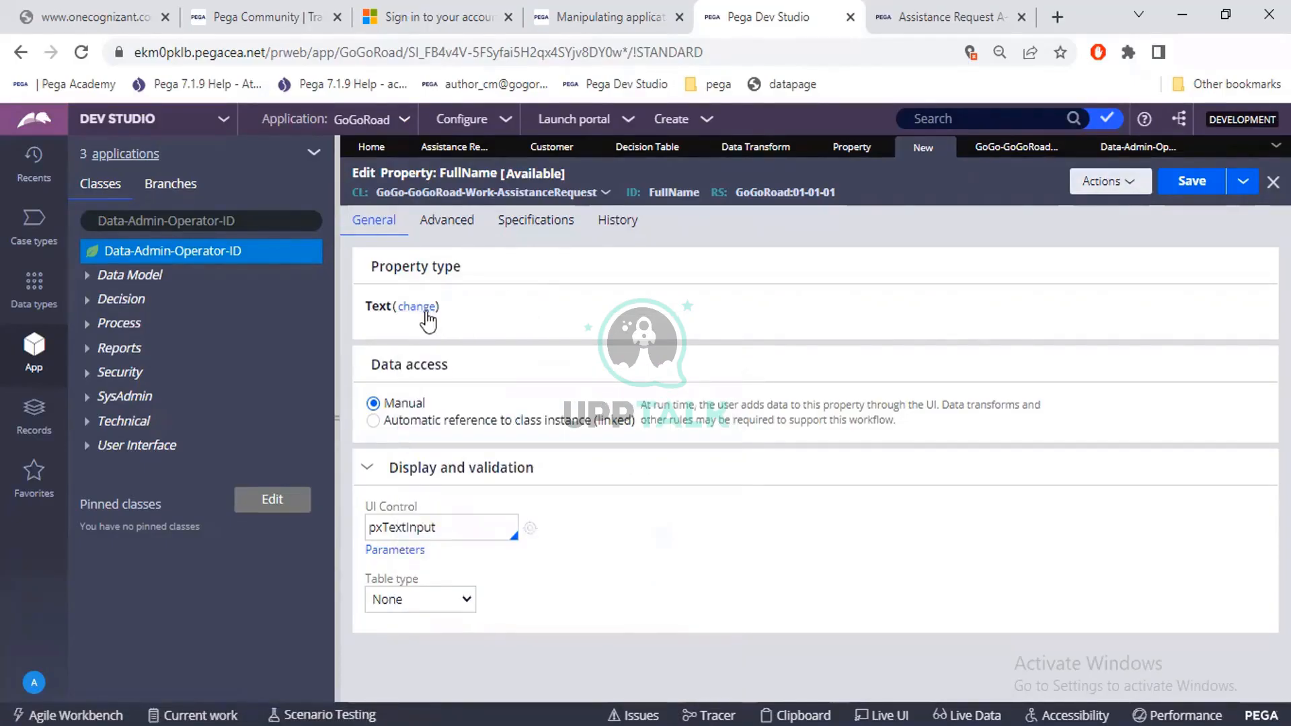
Save the FullName property and highlight its Text property type.
{"action": "left_click", "coordinate": [1184, 188]}
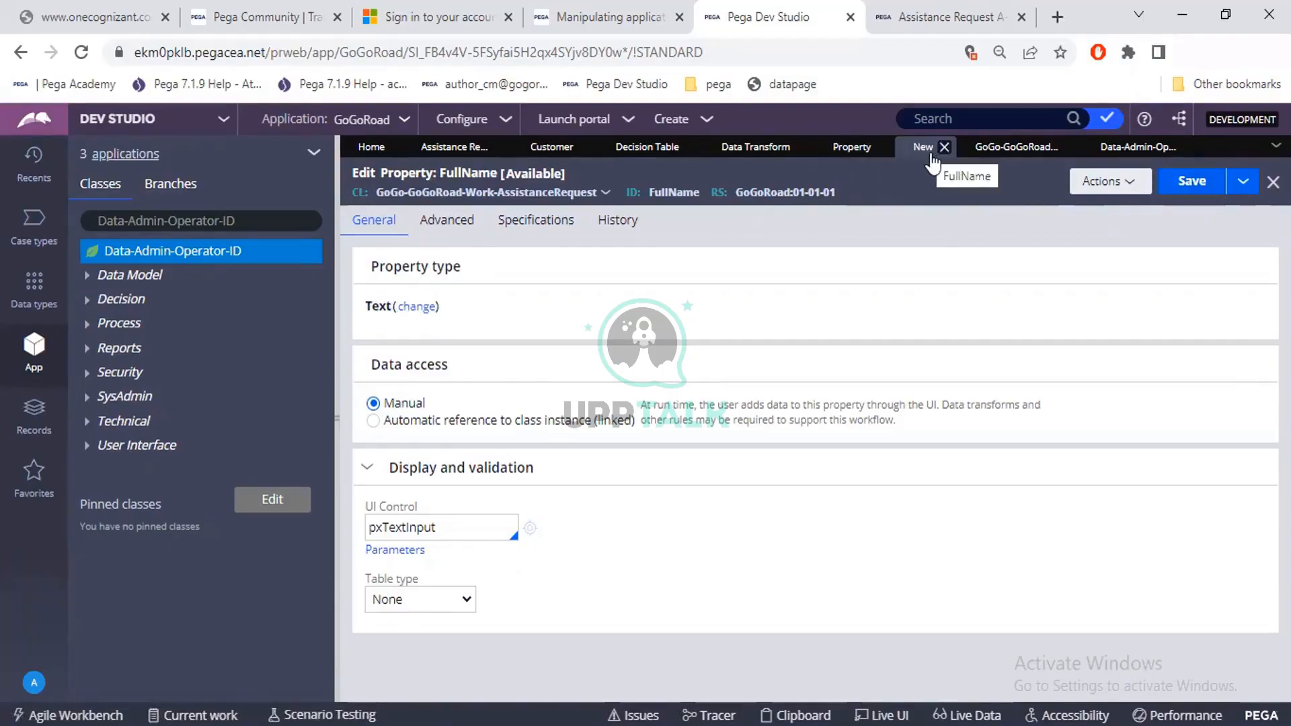
{"action": "left_click", "coordinate": [1181, 182]}
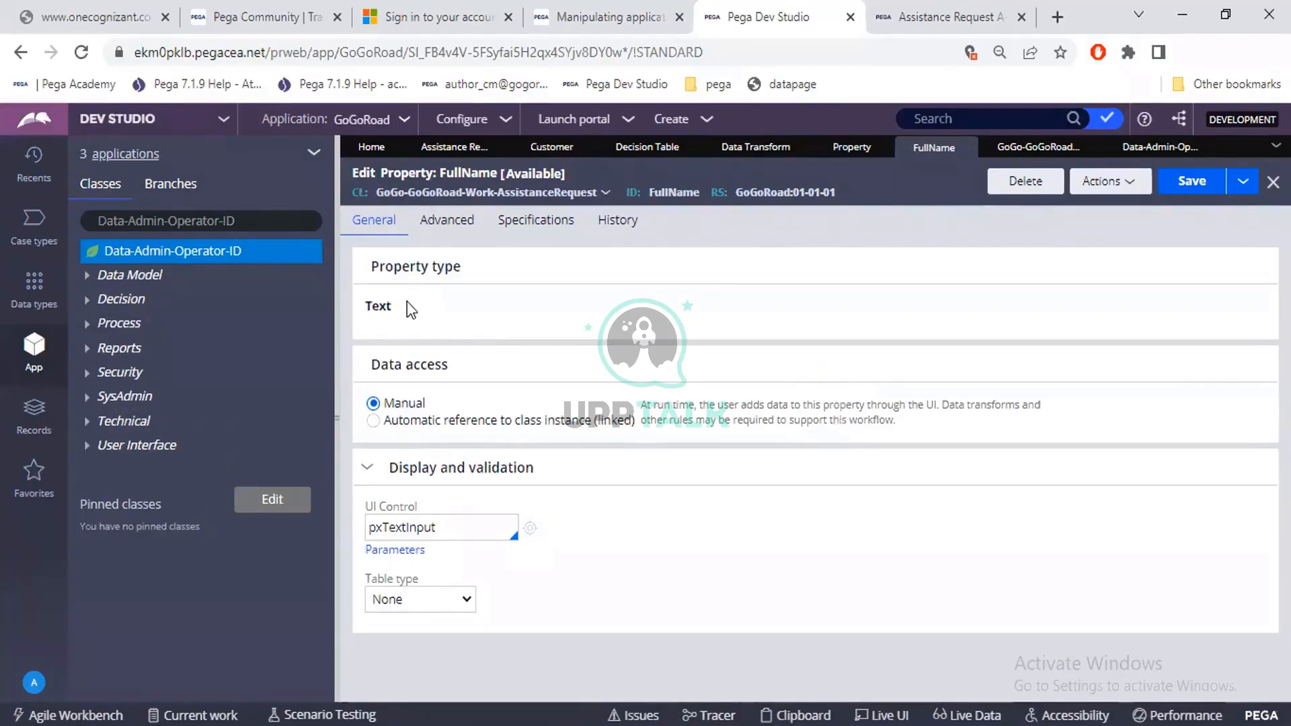
{"action": "left_click_drag", "start_coordinate": [406, 301], "coordinate": [361, 300]}
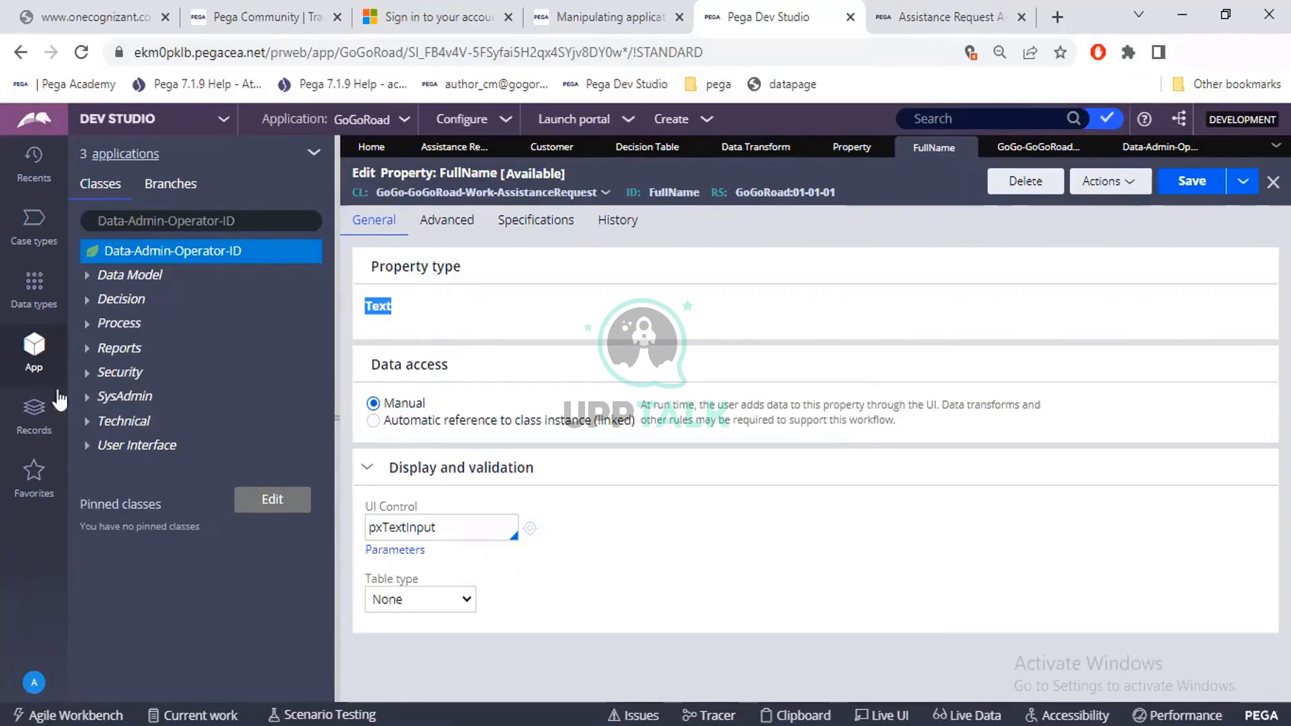
Bring up the Data Model categories in the Records explorer and the list of Property instances.
{"action": "left_click", "coordinate": [34, 423]}
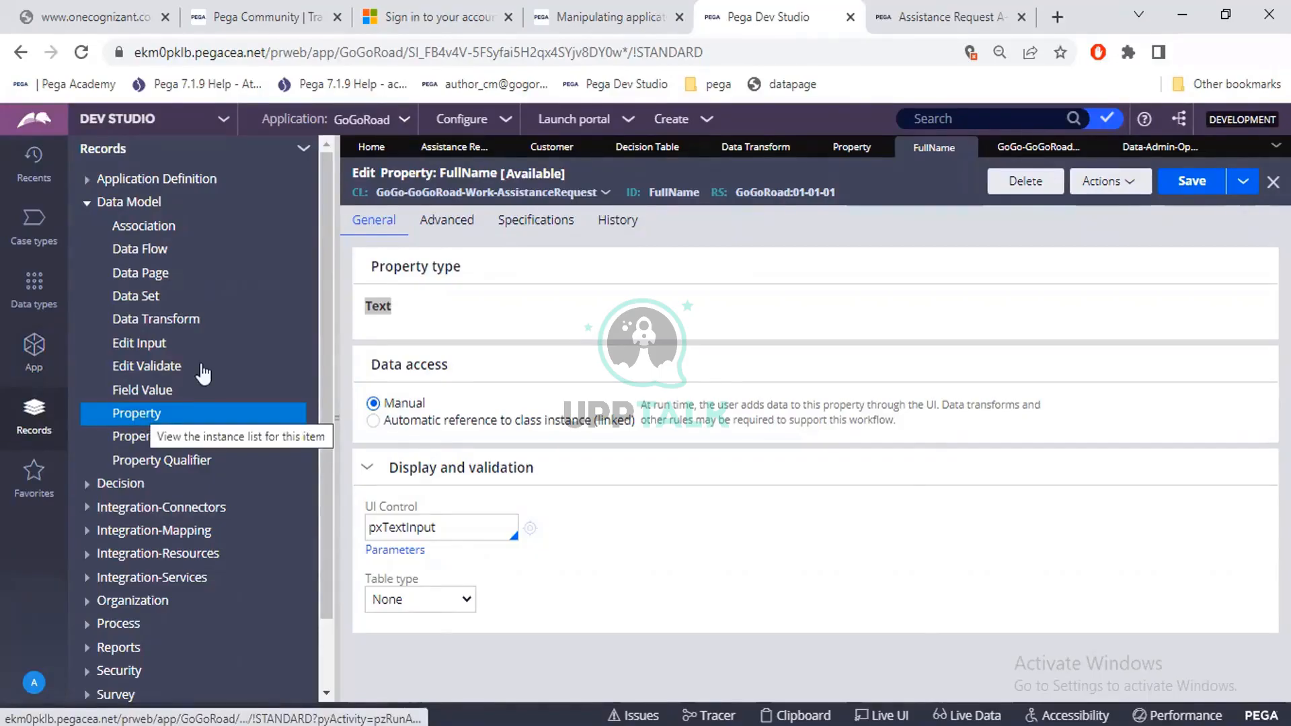
{"action": "left_click", "coordinate": [844, 155]}
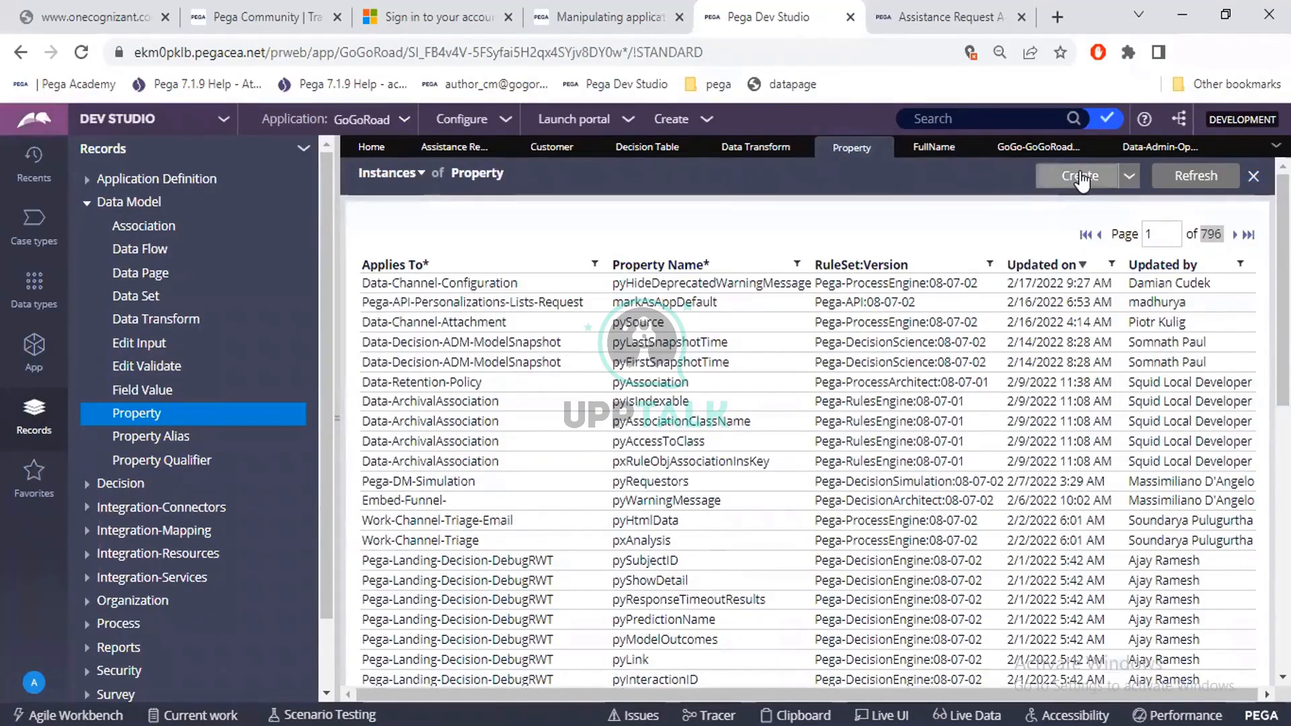
Find the class GoGo-GoGoRoad-Work-AssistanceRequest in the App explorer by pasting its name, and select it.
{"action": "left_click", "coordinate": [32, 368]}
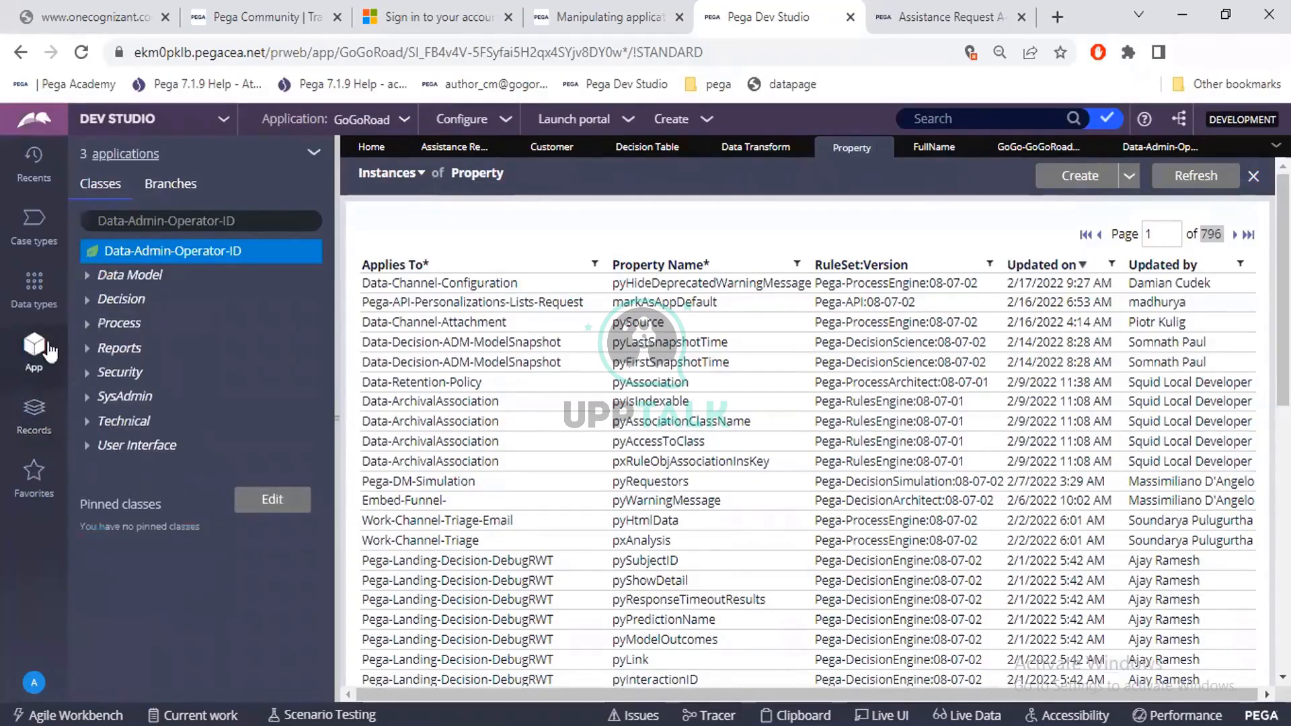
{"action": "left_click", "coordinate": [267, 220]}
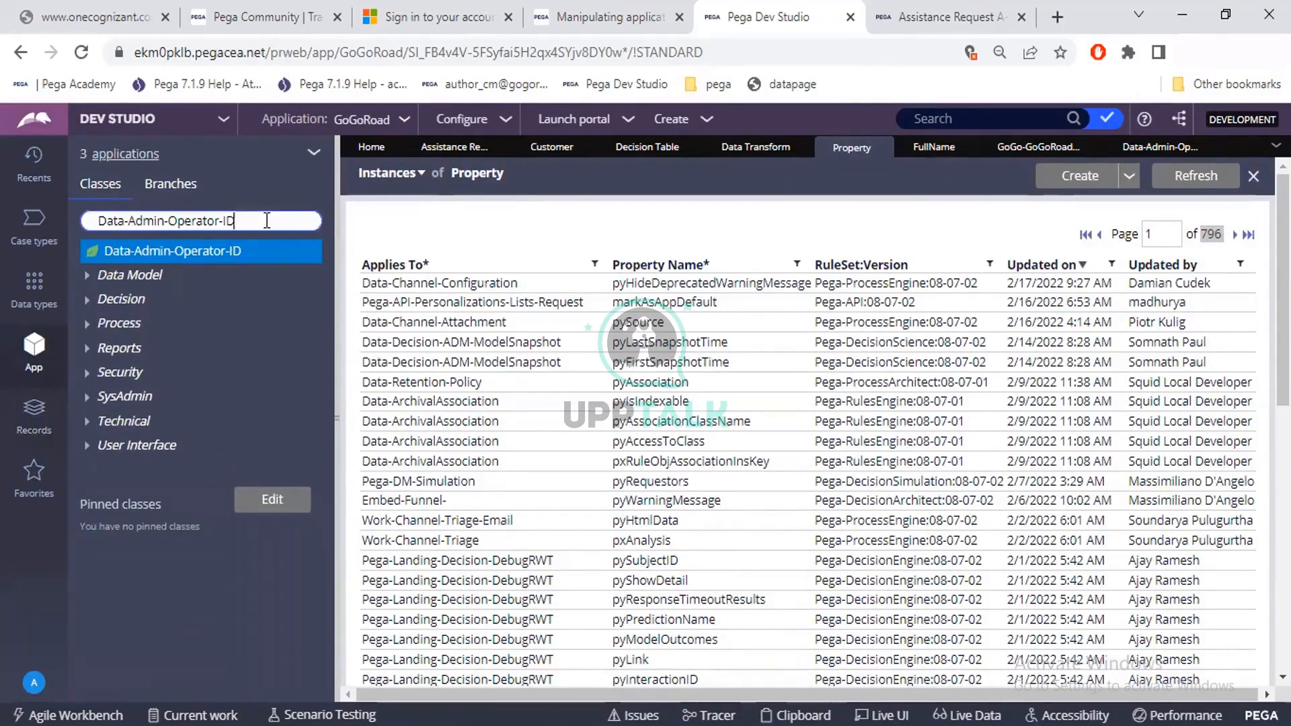
{"action": "key", "text": "ctrl+a"}
{"action": "key", "text": "BackSpace"}
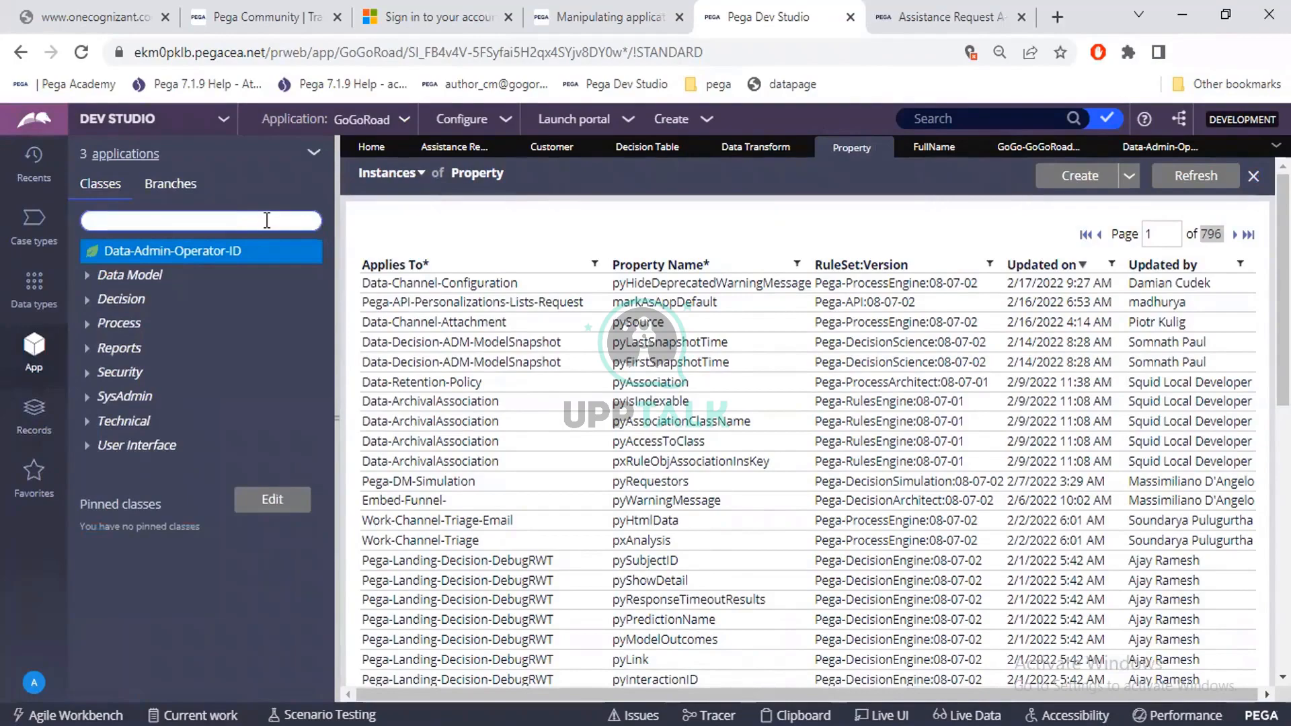
{"action": "left_click", "coordinate": [267, 220]}
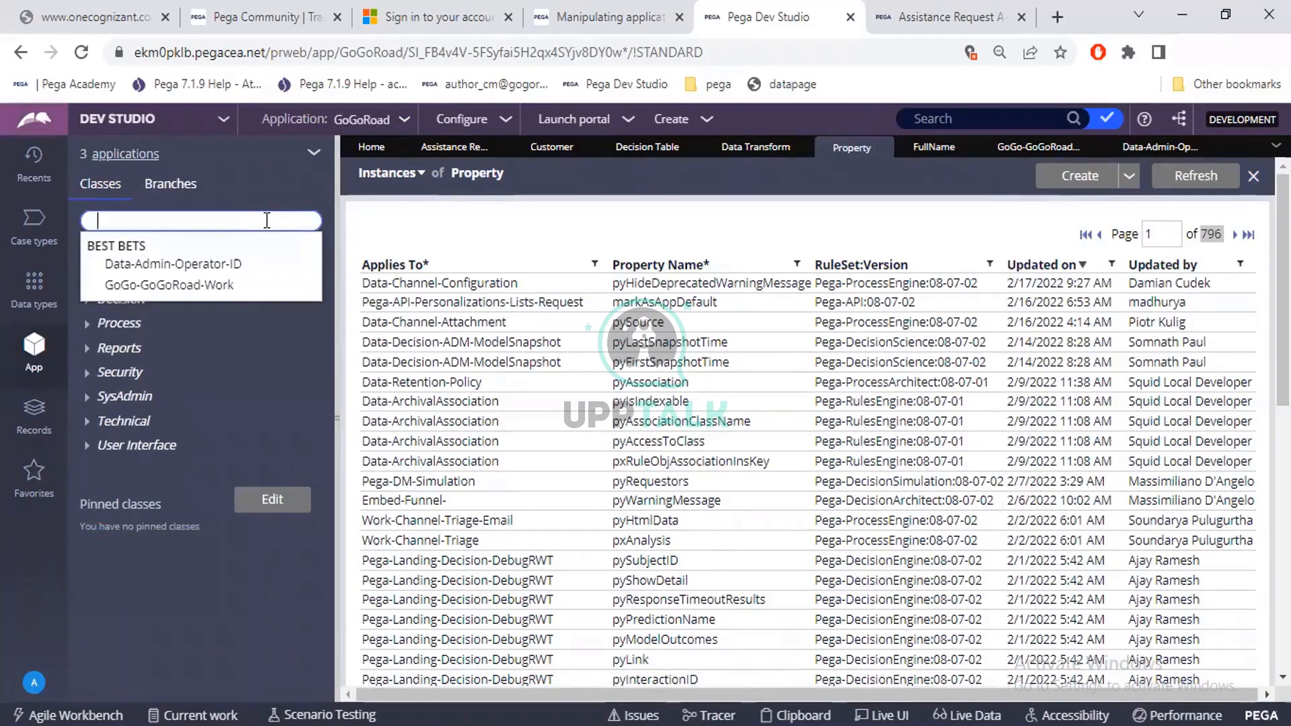
{"action": "type", "text": "GoGo-GoGoRoad-Work-AssistanceRequest"}
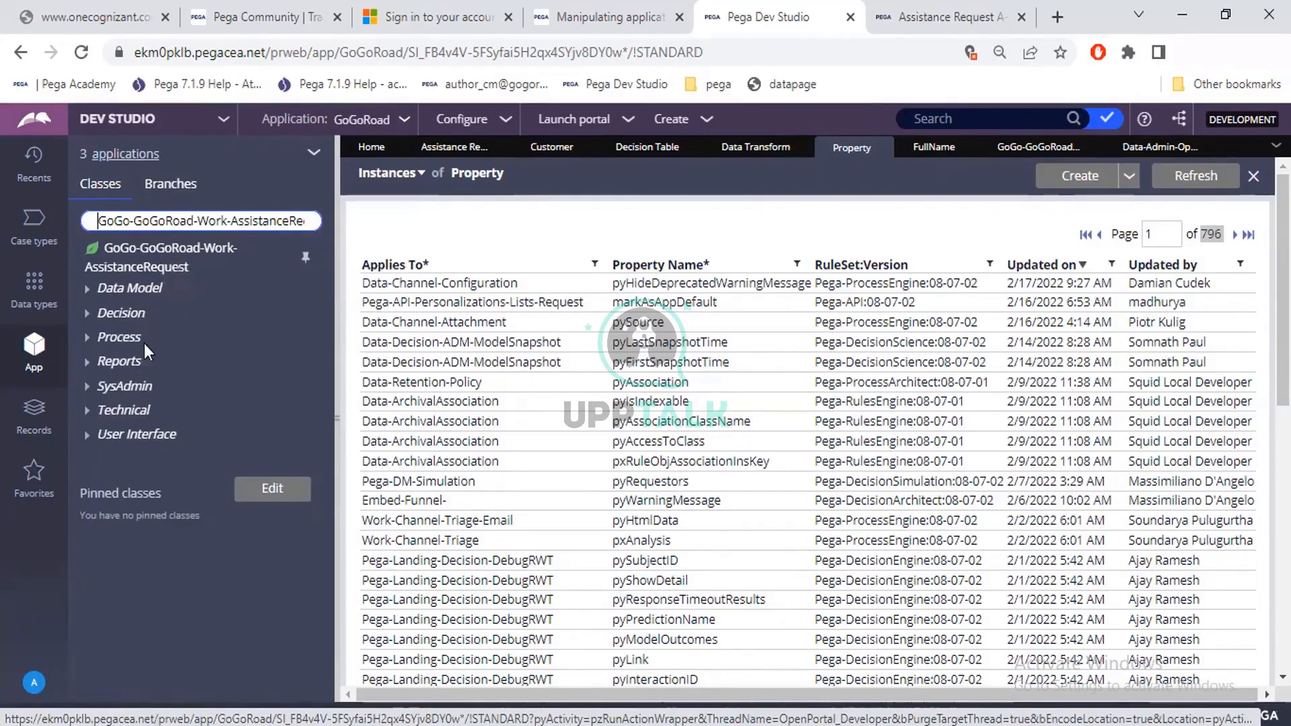
{"action": "left_click", "coordinate": [134, 269]}
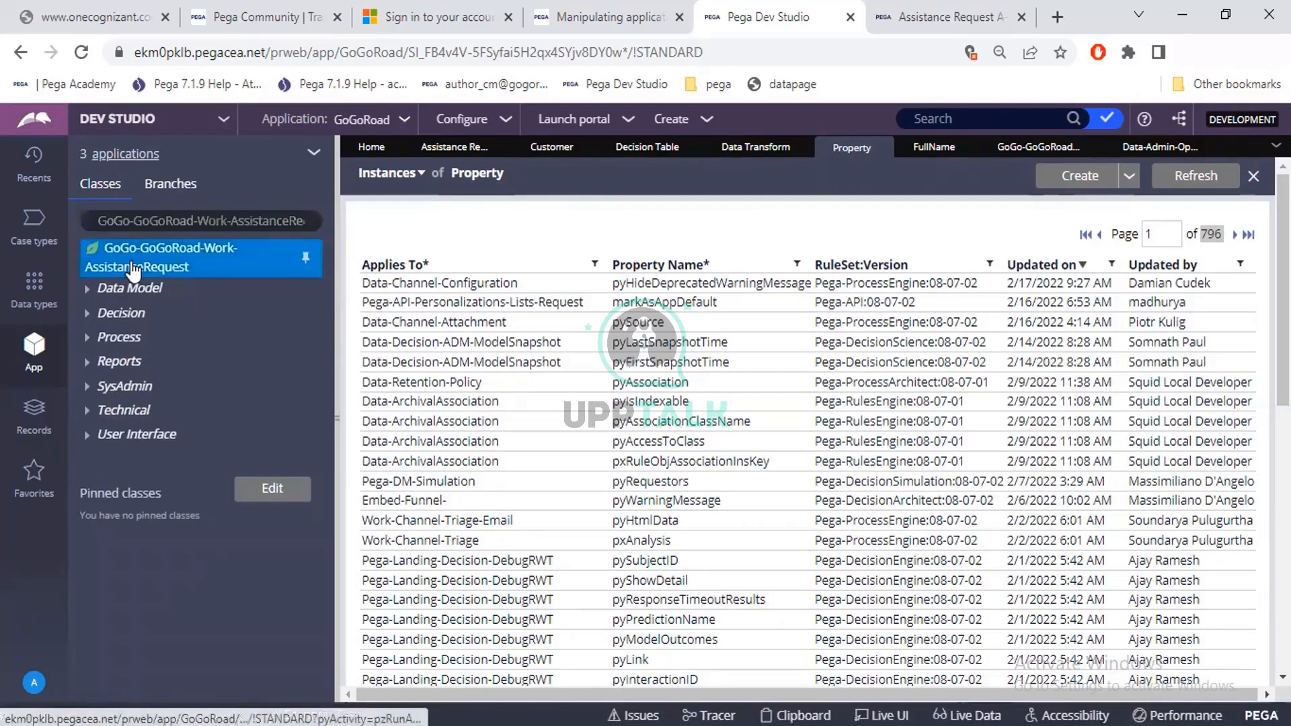
Start a new Data Model property from the AssistanceRequest class and highlight the prefilled Apply to class.
{"action": "right_click", "coordinate": [134, 269]}
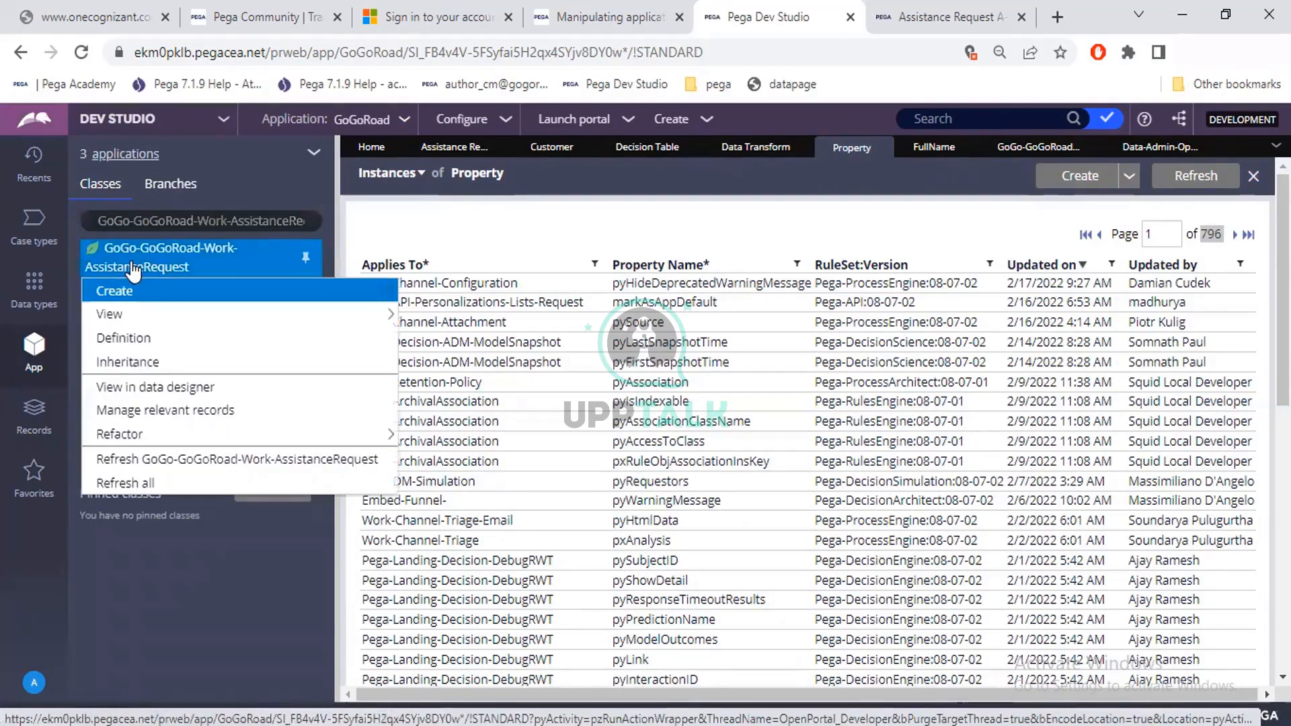
{"action": "mouse_move", "coordinate": [187, 299]}
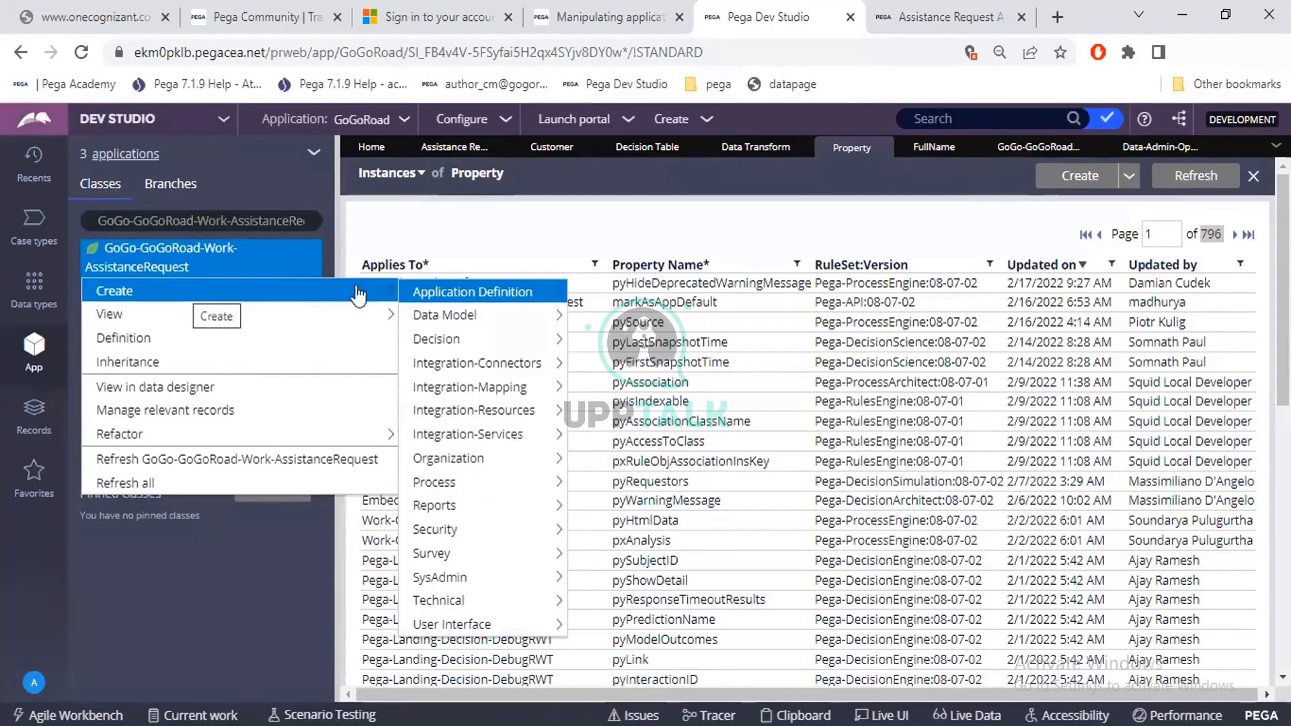
{"action": "mouse_move", "coordinate": [420, 299]}
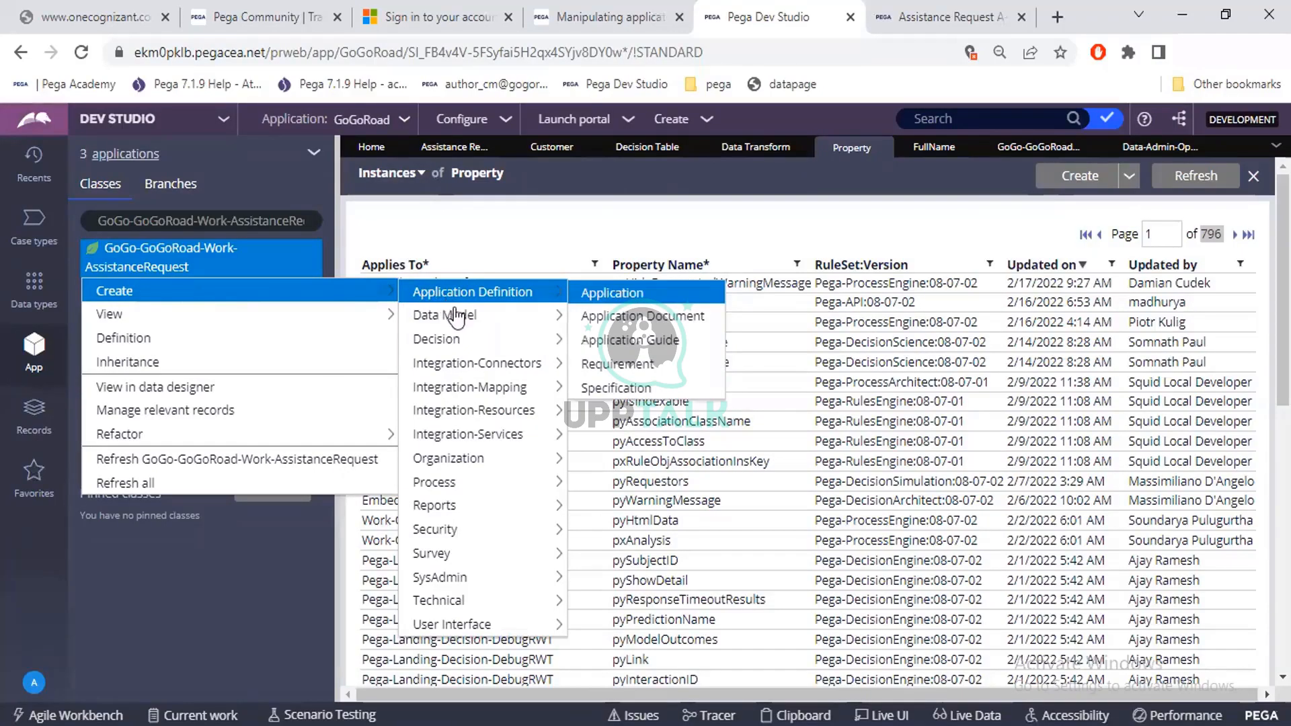
{"action": "mouse_move", "coordinate": [460, 319]}
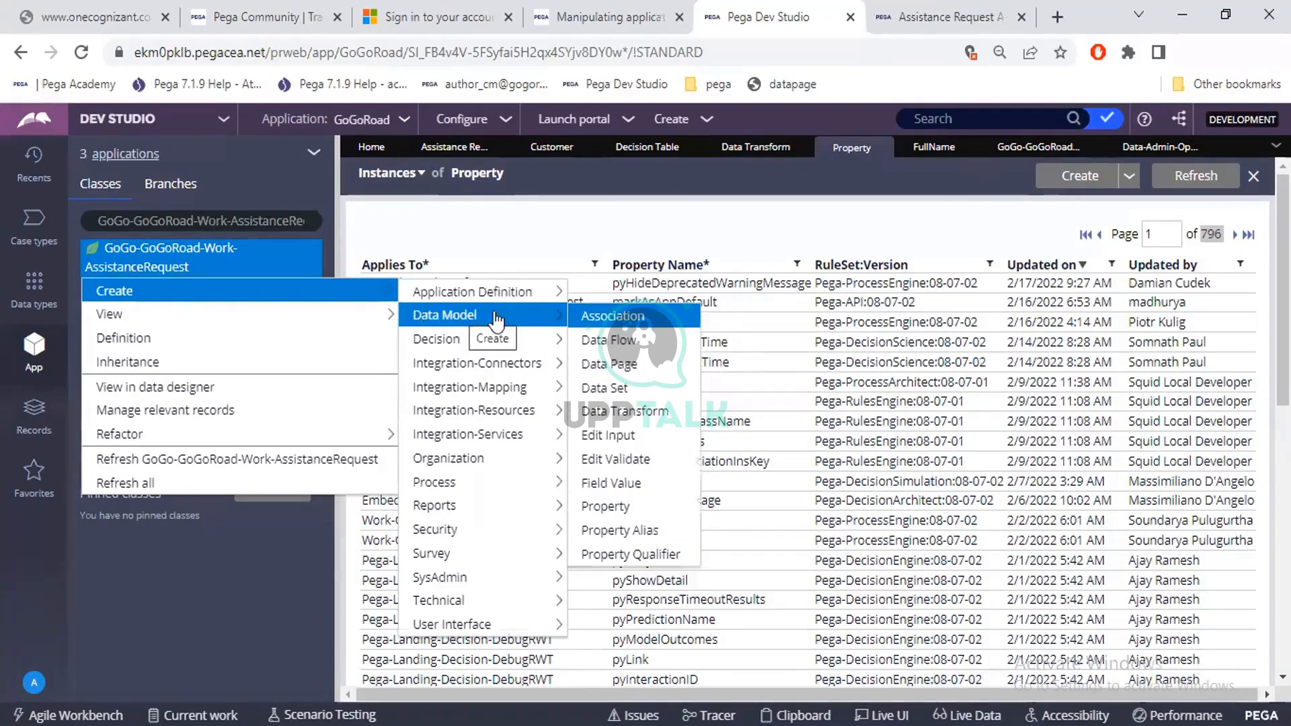
{"action": "left_click", "coordinate": [617, 510]}
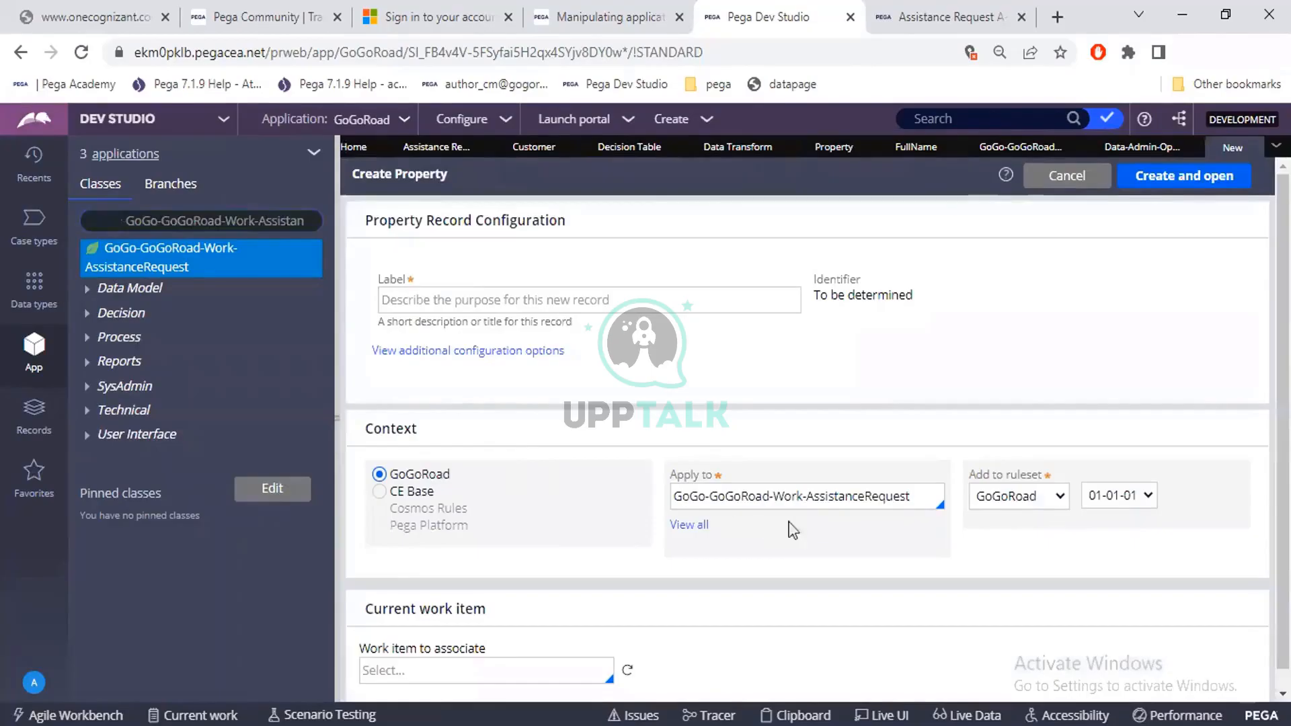
{"action": "left_click", "coordinate": [871, 497]}
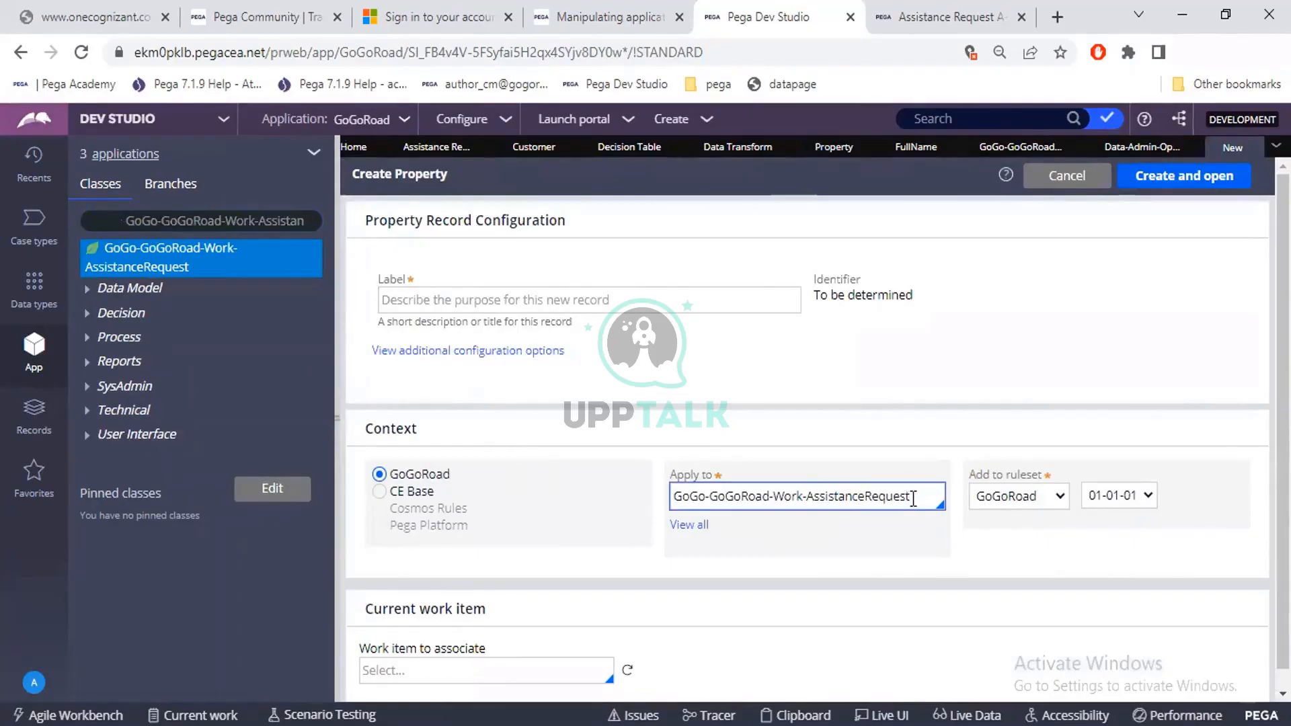
{"action": "left_click_drag", "start_coordinate": [913, 499], "coordinate": [709, 496]}
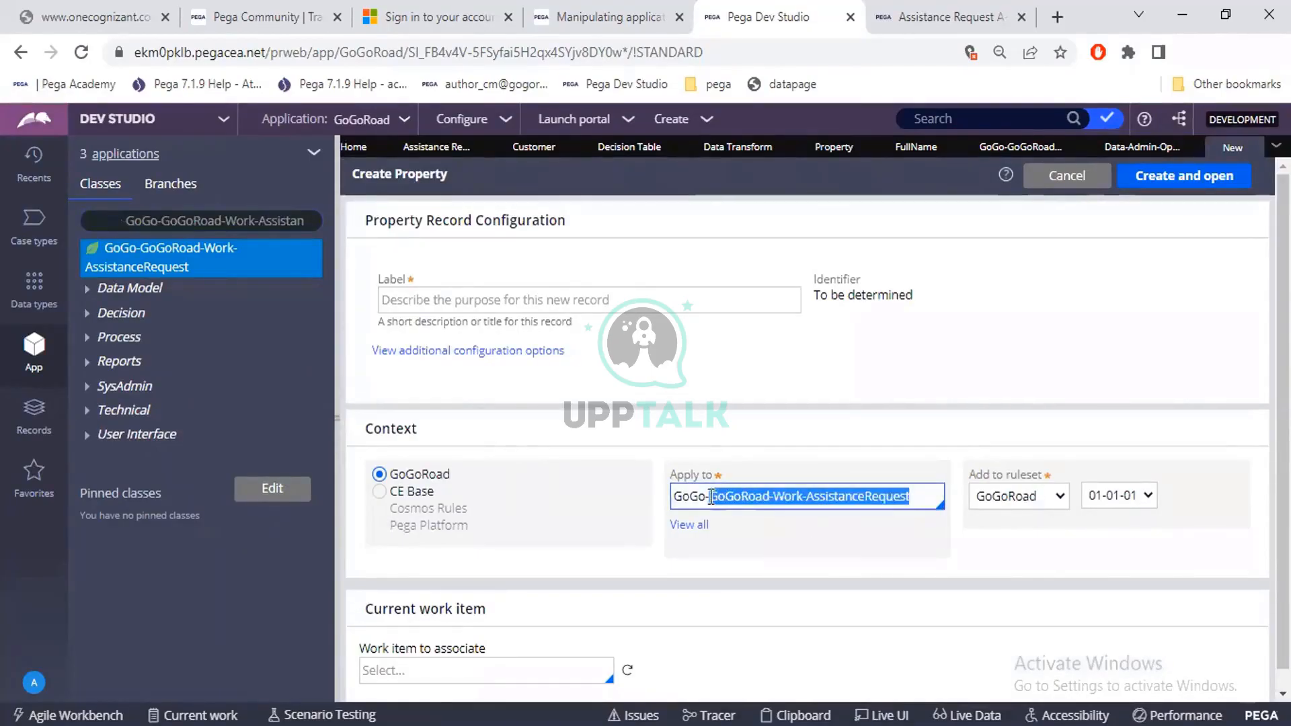
Start another property from the Property records list and compare its Apply to class with the form started from the class.
{"action": "left_click", "coordinate": [35, 411]}
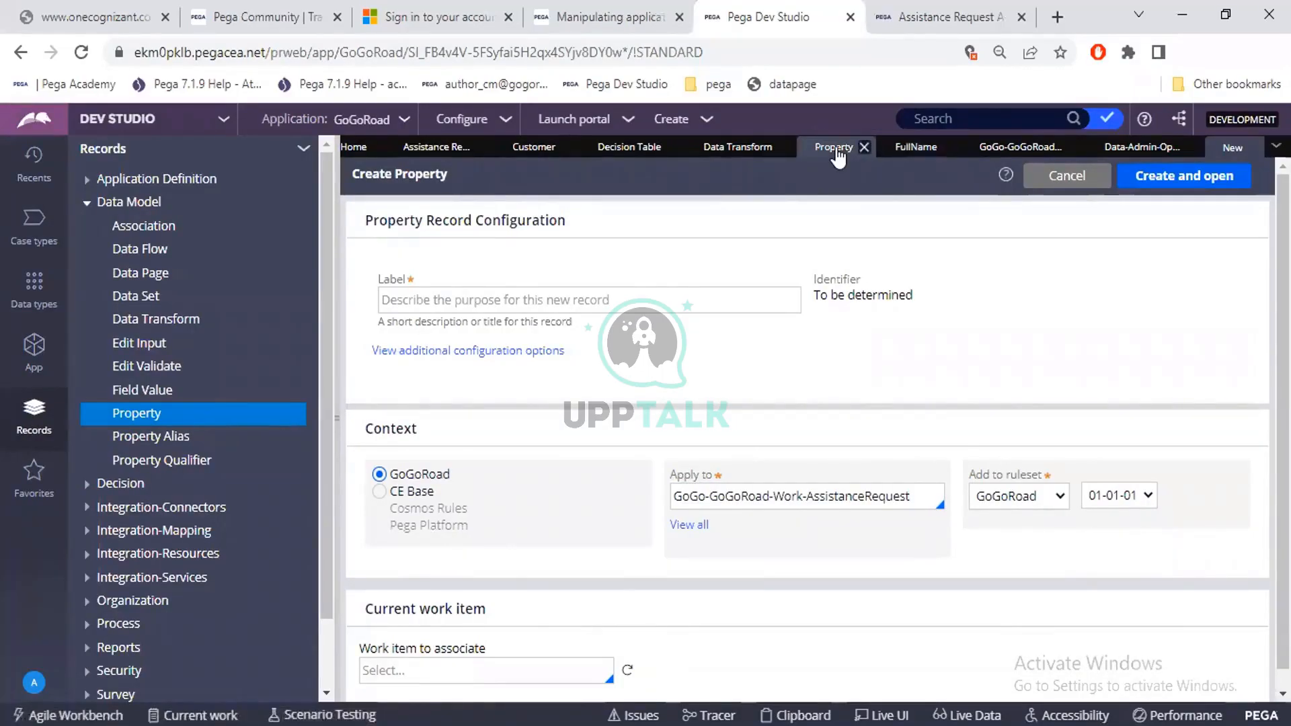
{"action": "left_click", "coordinate": [1069, 175]}
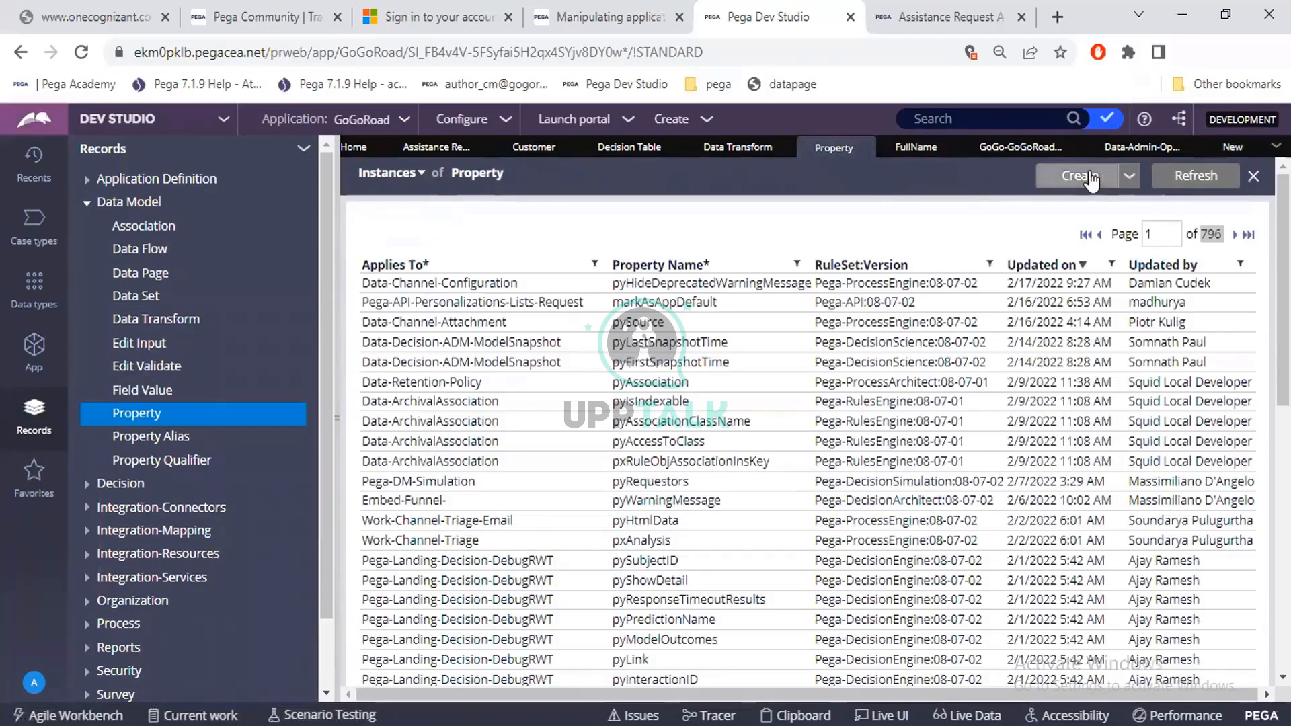
{"action": "left_click", "coordinate": [1090, 176]}
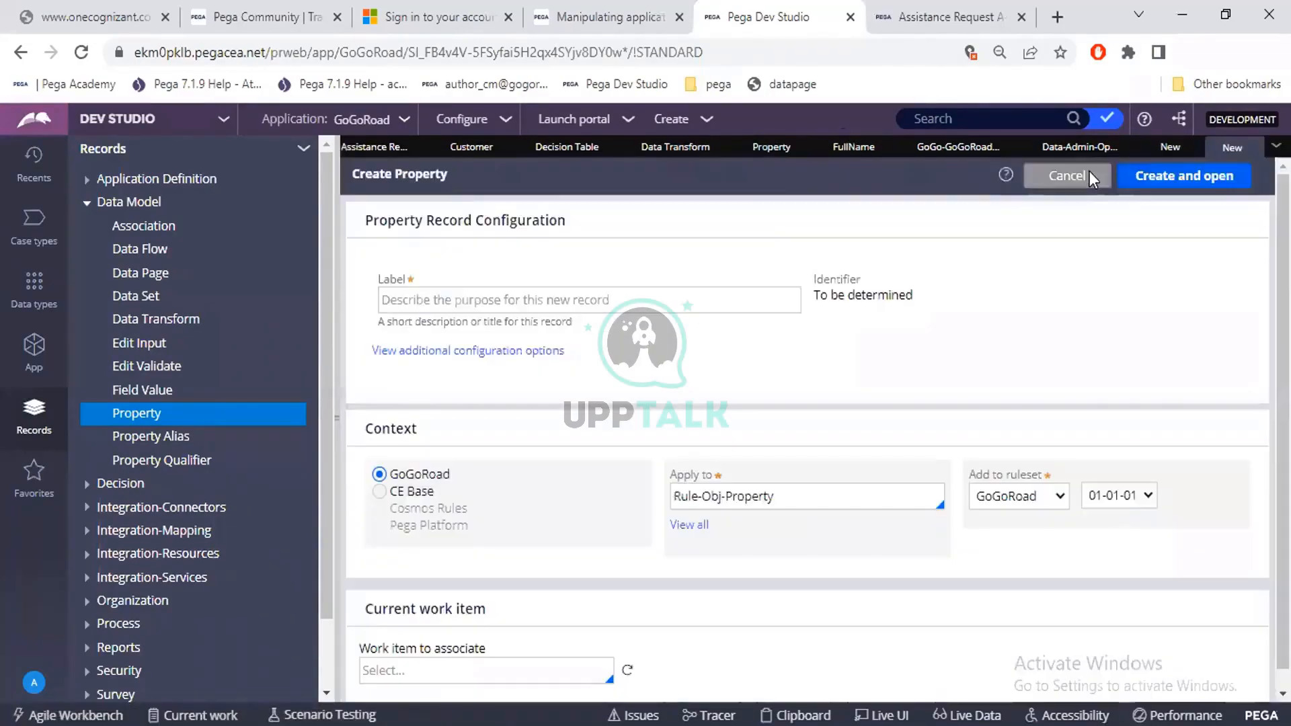
{"action": "left_click", "coordinate": [763, 498]}
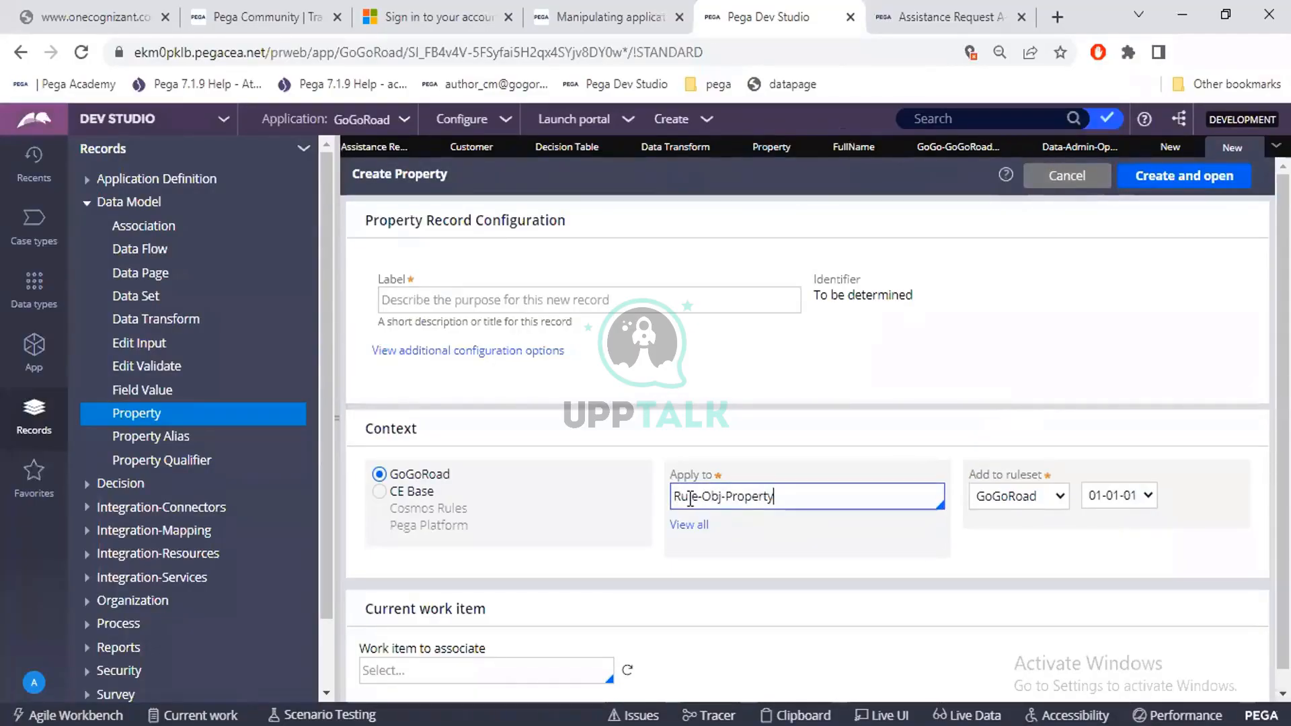
{"action": "left_click", "coordinate": [1170, 149]}
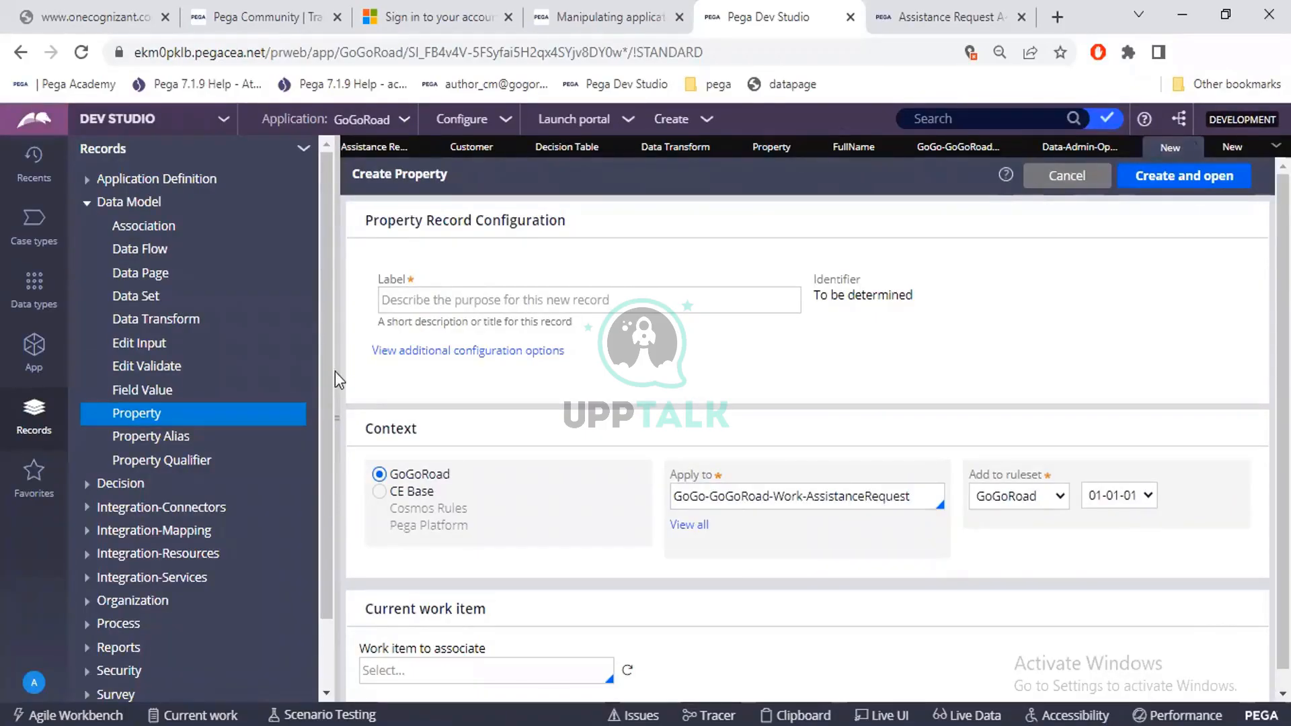
Revisit the App and Records explorers and open a fresh Create Property form from the Property instances list.
{"action": "left_click", "coordinate": [34, 348]}
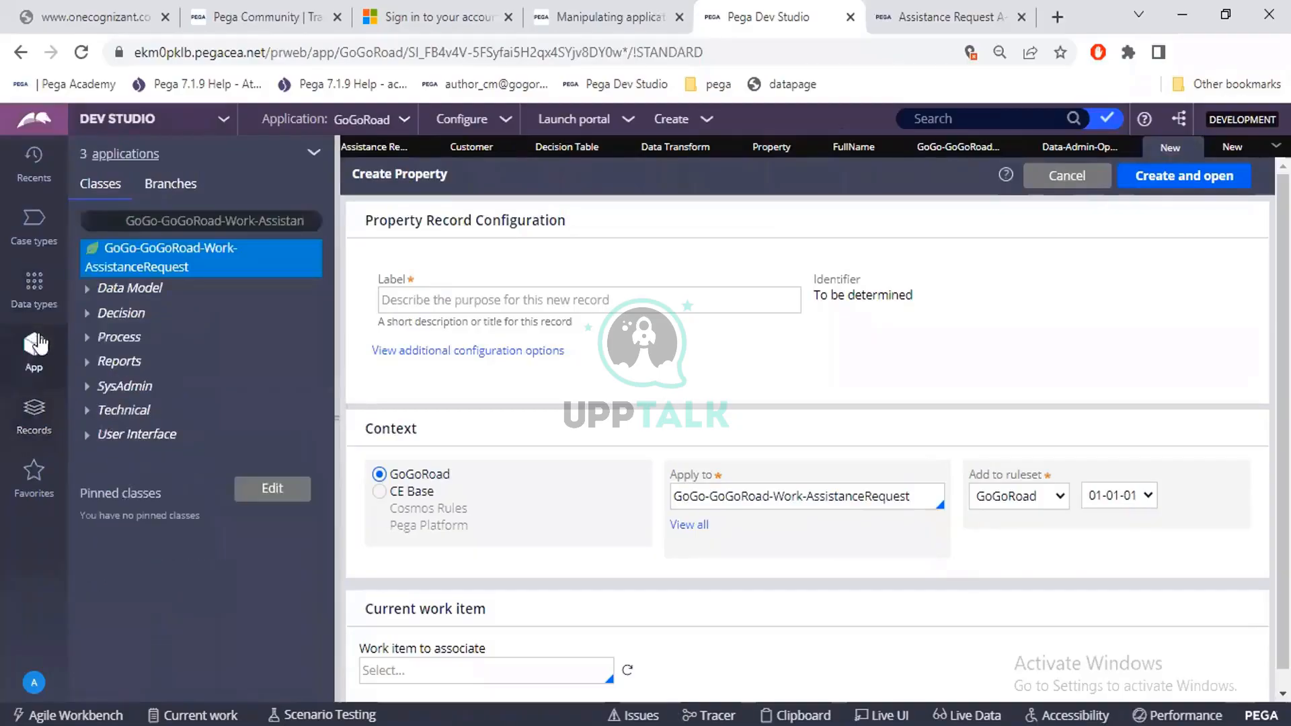
{"action": "left_click", "coordinate": [33, 415]}
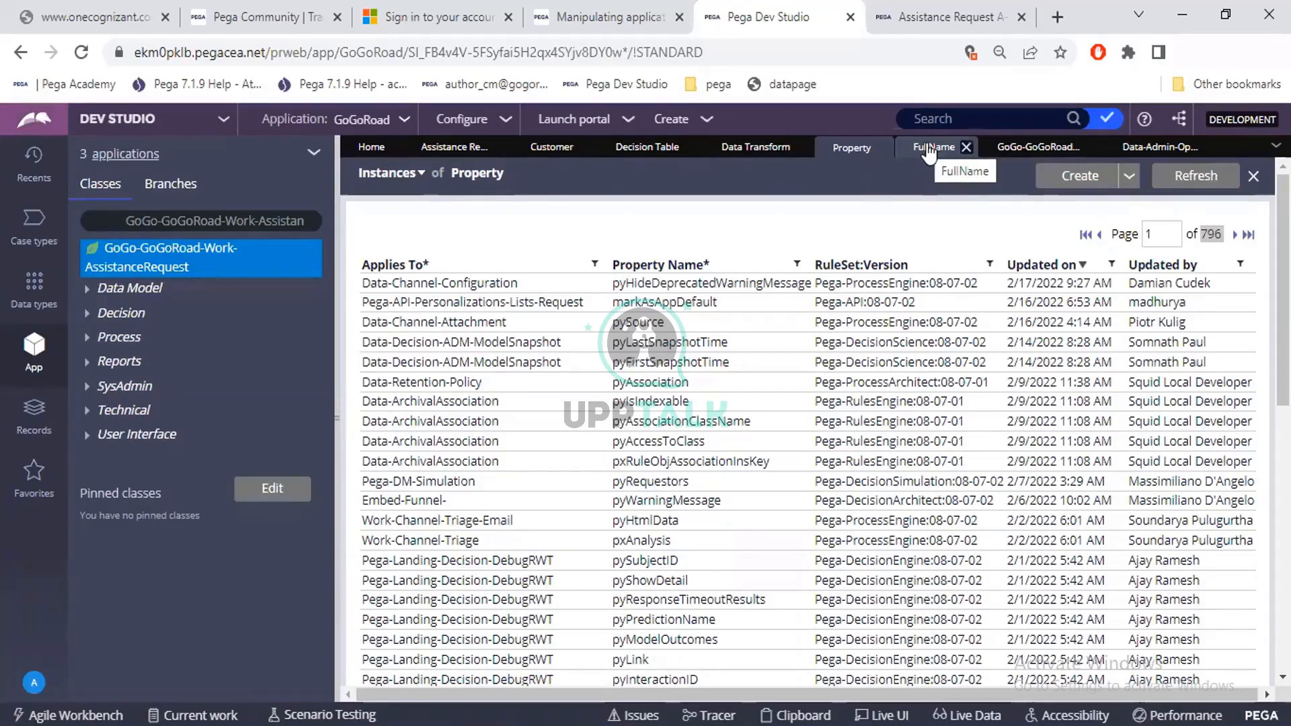
{"action": "left_click", "coordinate": [1061, 188]}
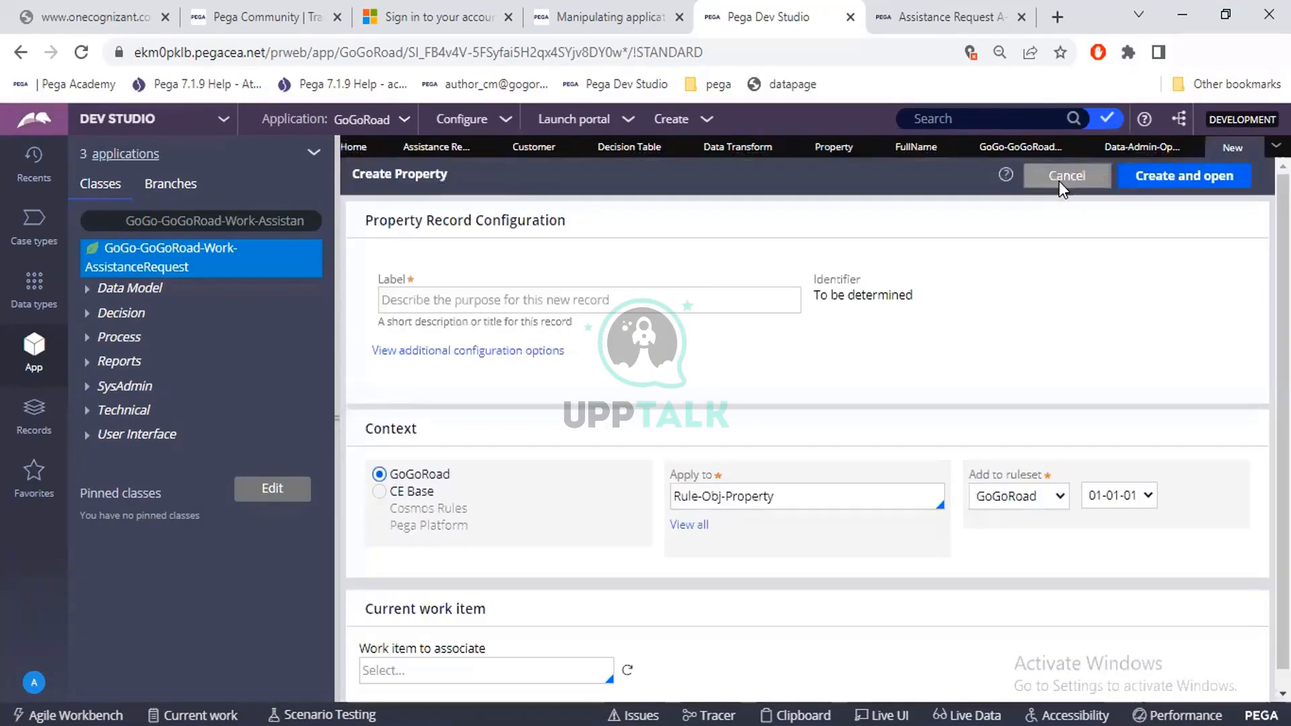
Enter CurrentLocaion as the label of the new property record.
{"action": "left_click", "coordinate": [474, 304]}
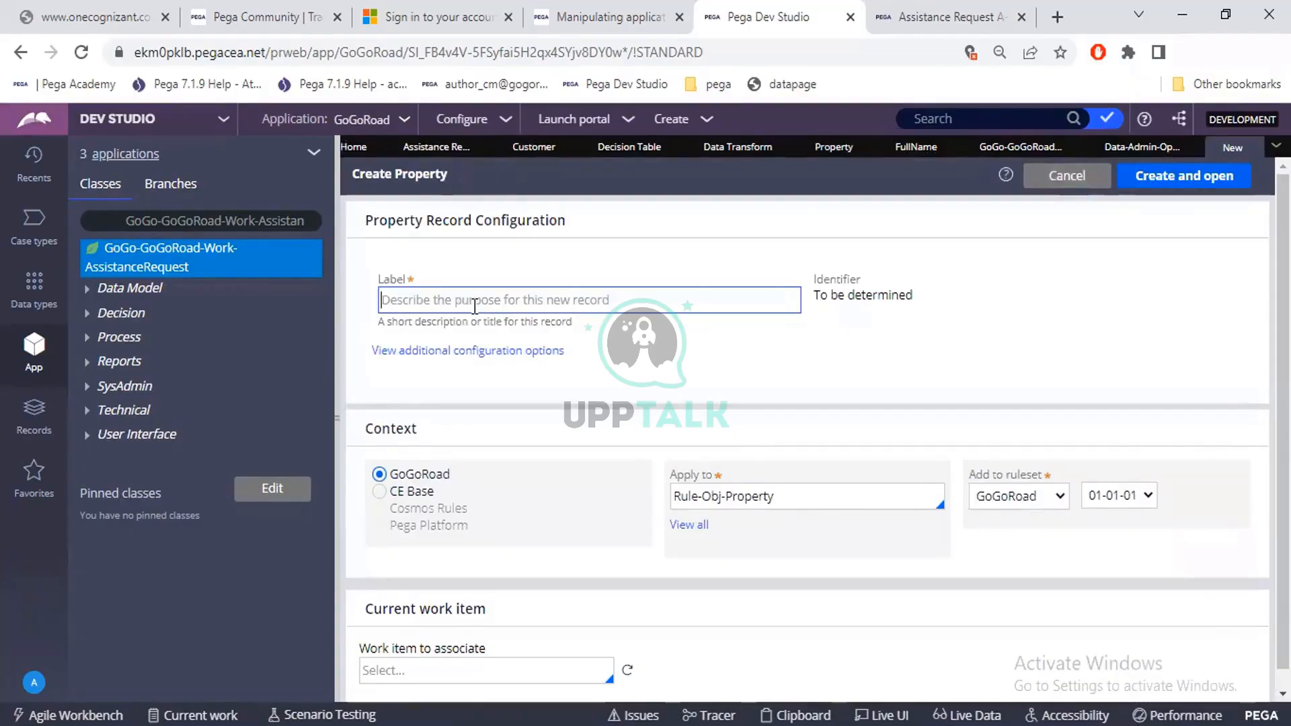
{"action": "type", "text": "Current"}
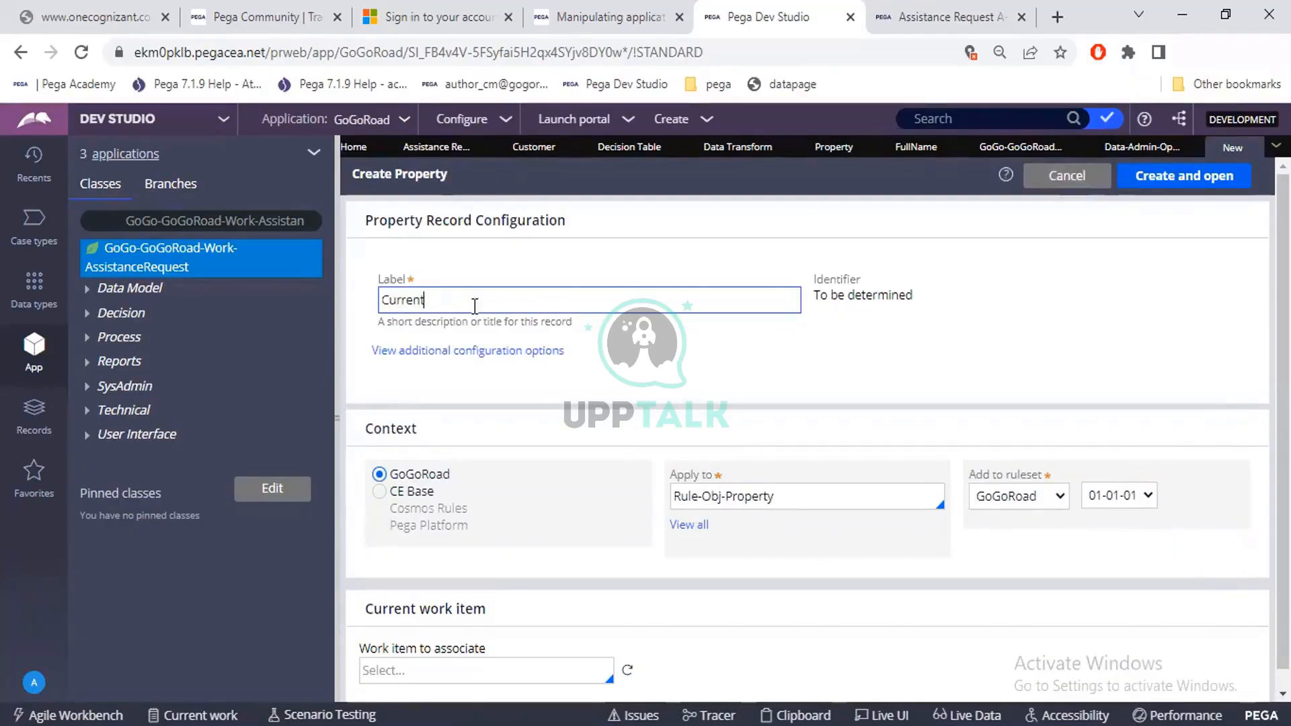
{"action": "type", "text": "Locaion"}
{"action": "left_click", "coordinate": [753, 360]}
Replace the Apply to class with GoGo-GoGoRoad-Work-AssistanceRequest, then create and open the CurrentLocaion property.
{"action": "left_click", "coordinate": [792, 498]}
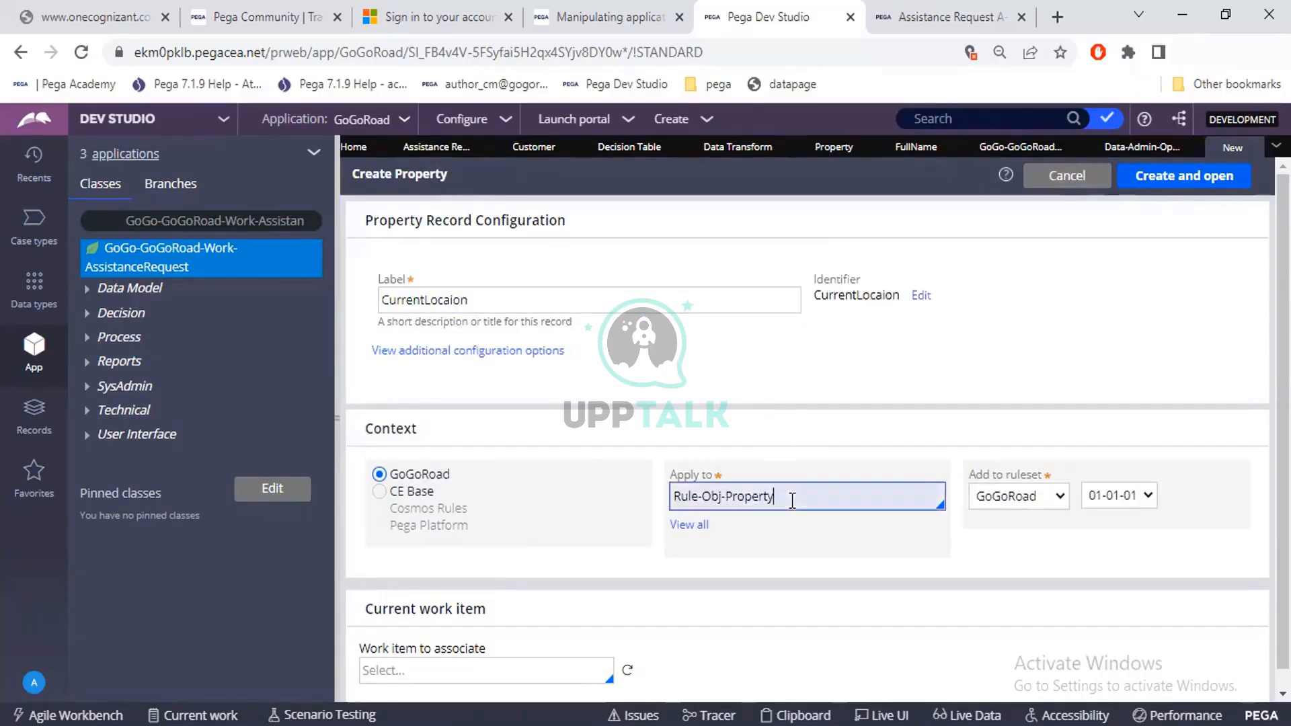
{"action": "key", "text": "ctrl+a"}
{"action": "type", "text": "GoGo-GoGoRoad-Work-AssistanceRequest"}
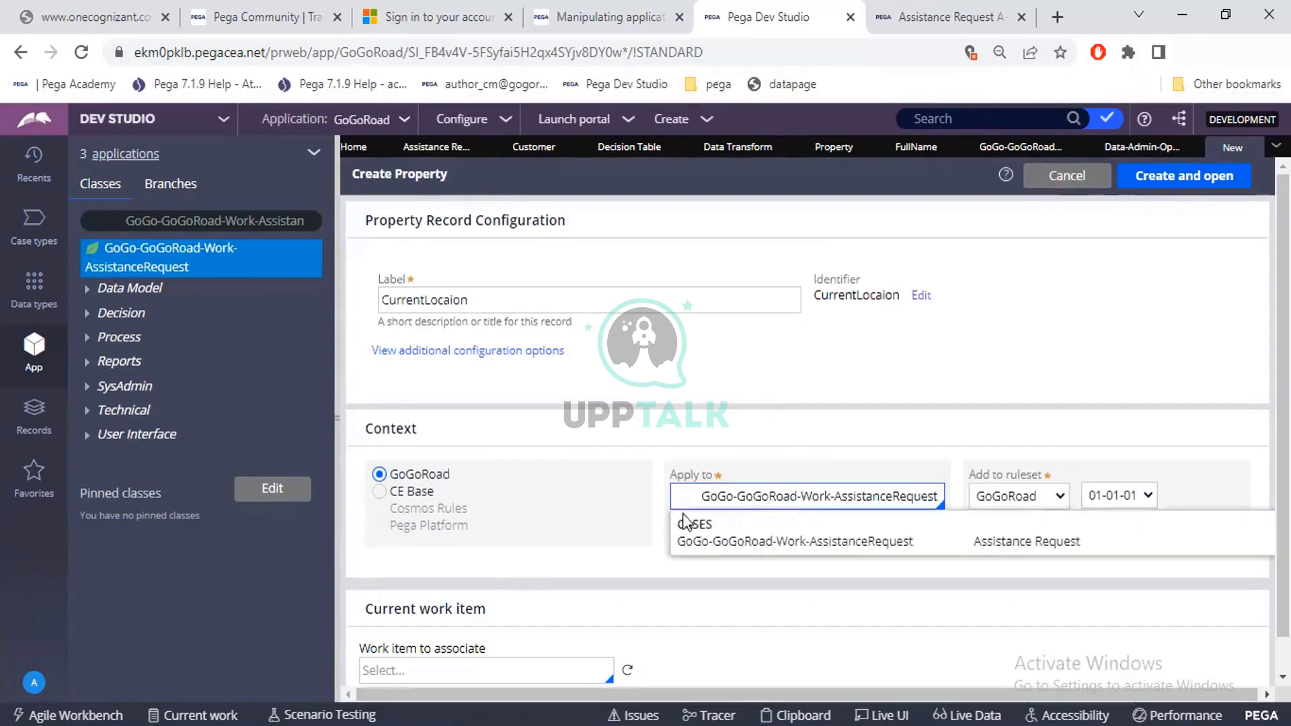
{"action": "left_click", "coordinate": [702, 496]}
{"action": "key", "text": "BackSpace"}
{"action": "key", "text": "BackSpace"}
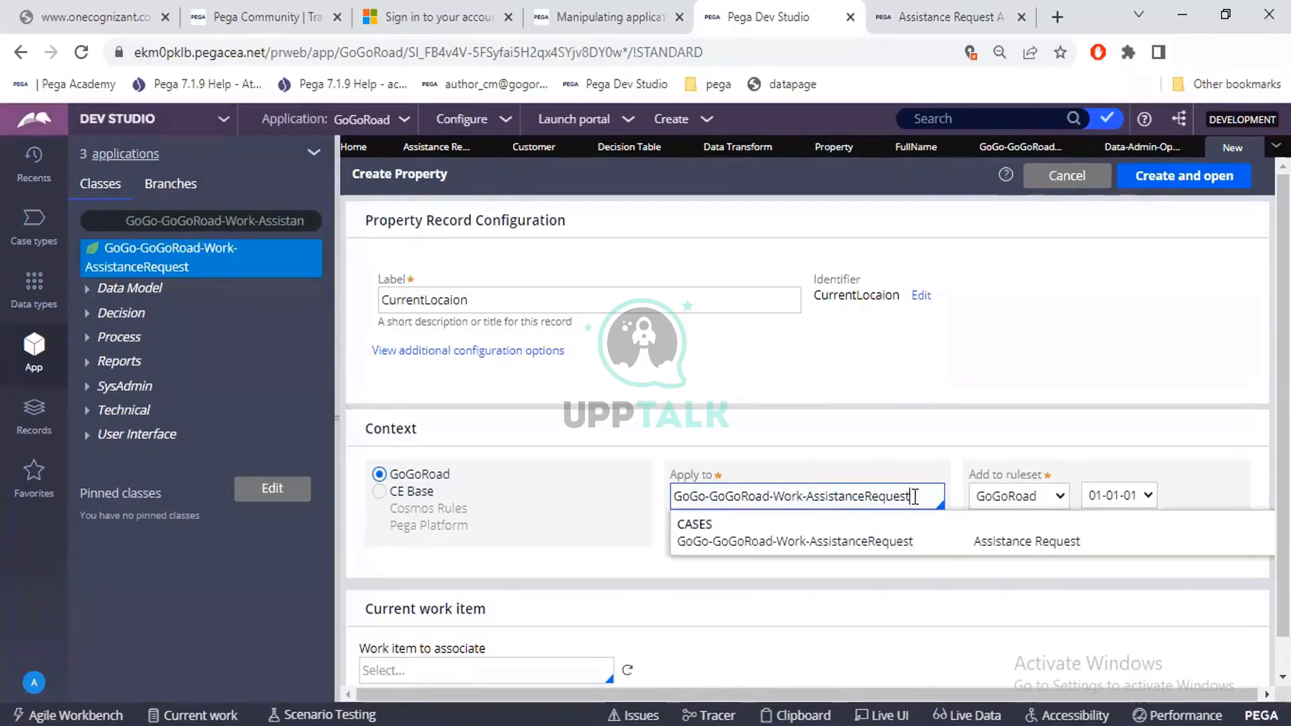
{"action": "left_click", "coordinate": [918, 541]}
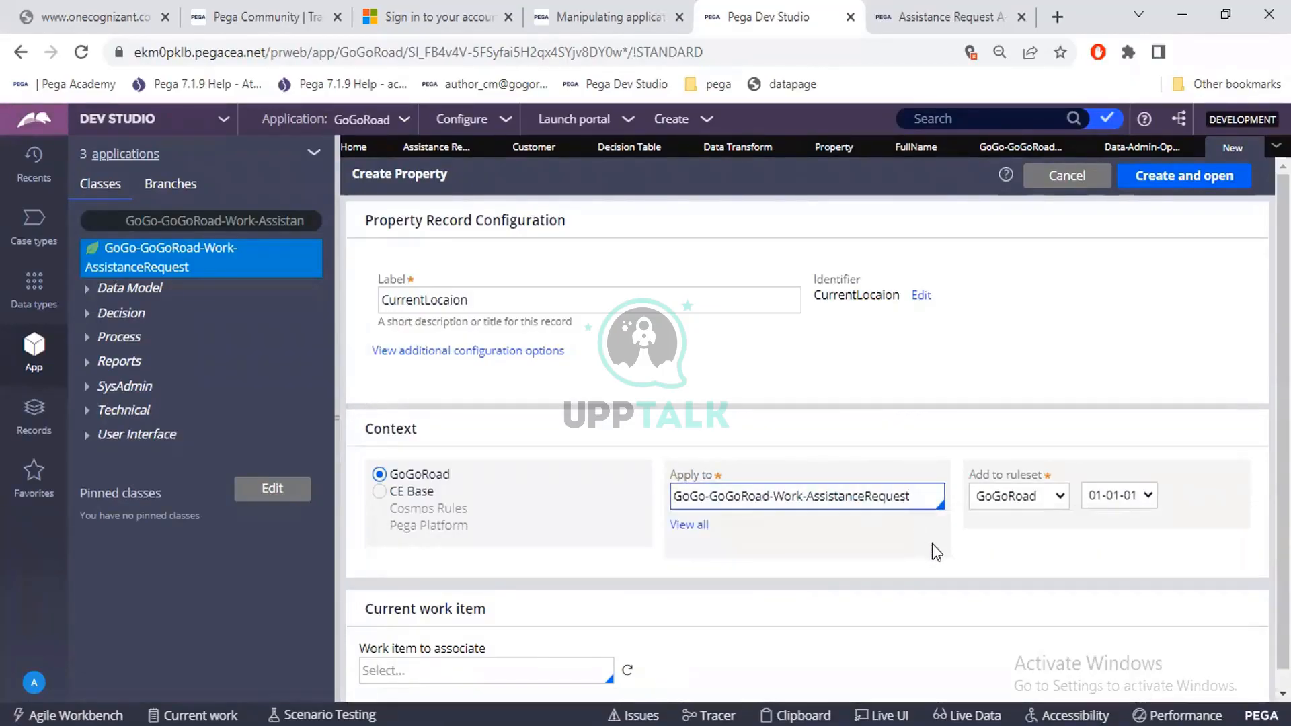
{"action": "left_click", "coordinate": [1163, 178]}
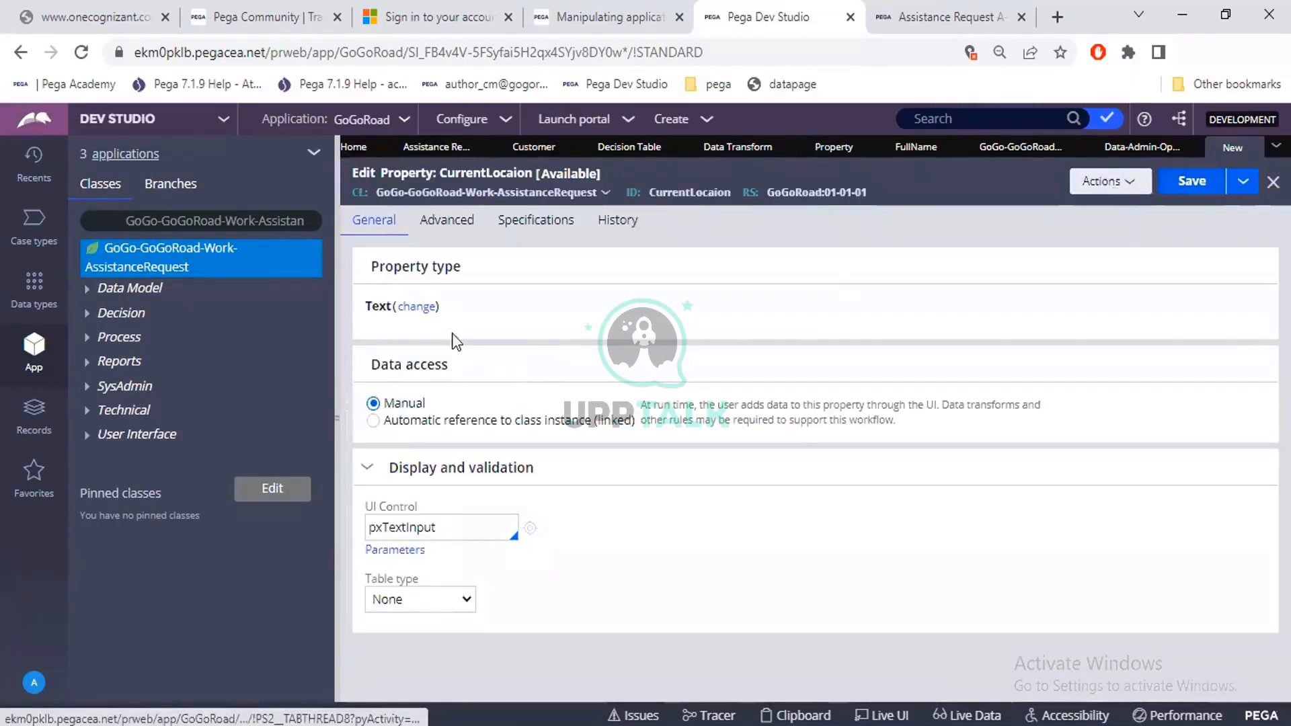
Change the CurrentLocaion property type from Text to Single Page and point out its required Page definition field.
{"action": "left_click", "coordinate": [417, 306]}
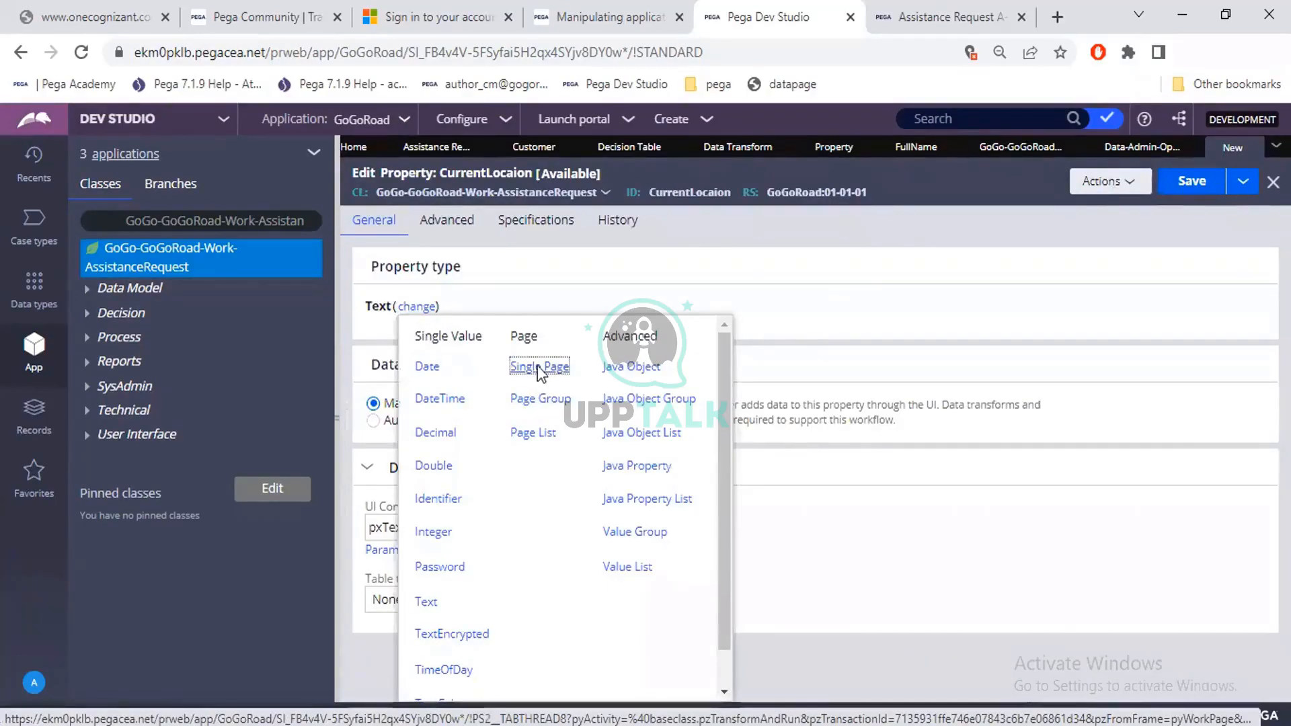
{"action": "key", "text": "Escape"}
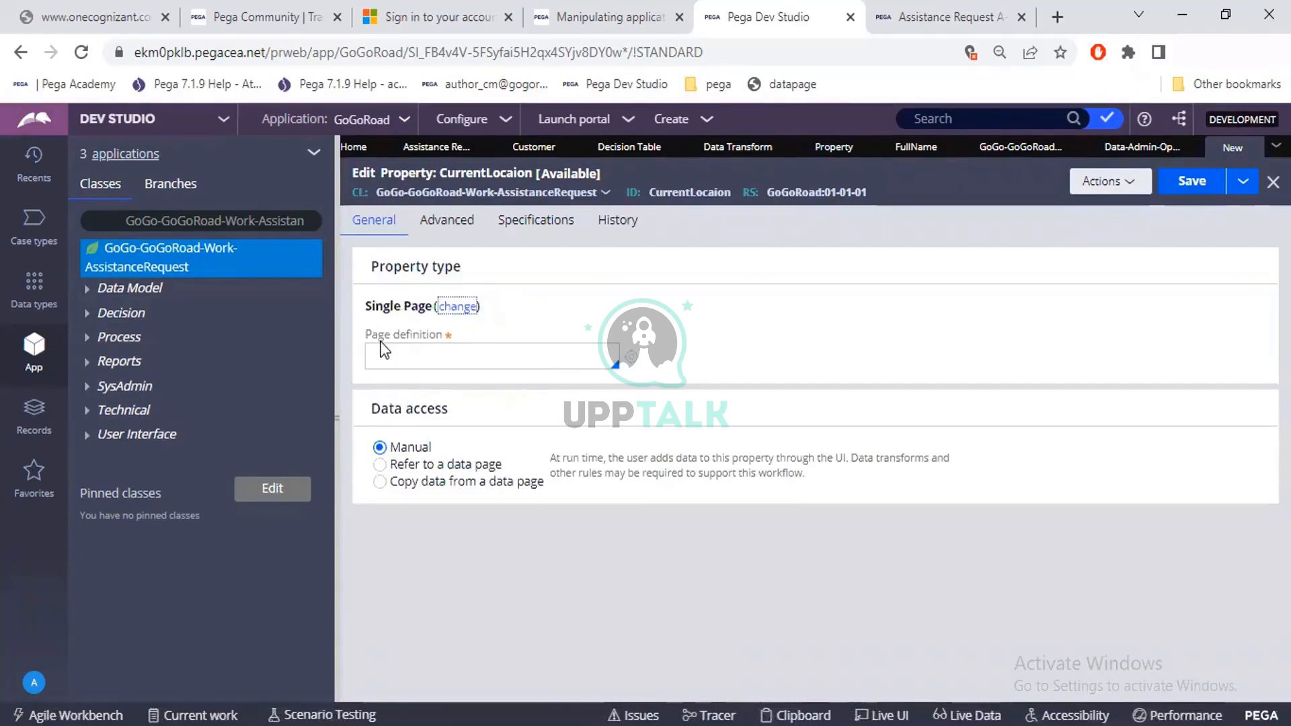
{"action": "left_click_drag", "start_coordinate": [365, 337], "coordinate": [437, 333]}
{"action": "left_click", "coordinate": [427, 360]}
Switch to a blank Excel workbook and enter the headers Emp id, Empname and Empexp in cells A1 to C1.
{"action": "key", "text": "super+s"}
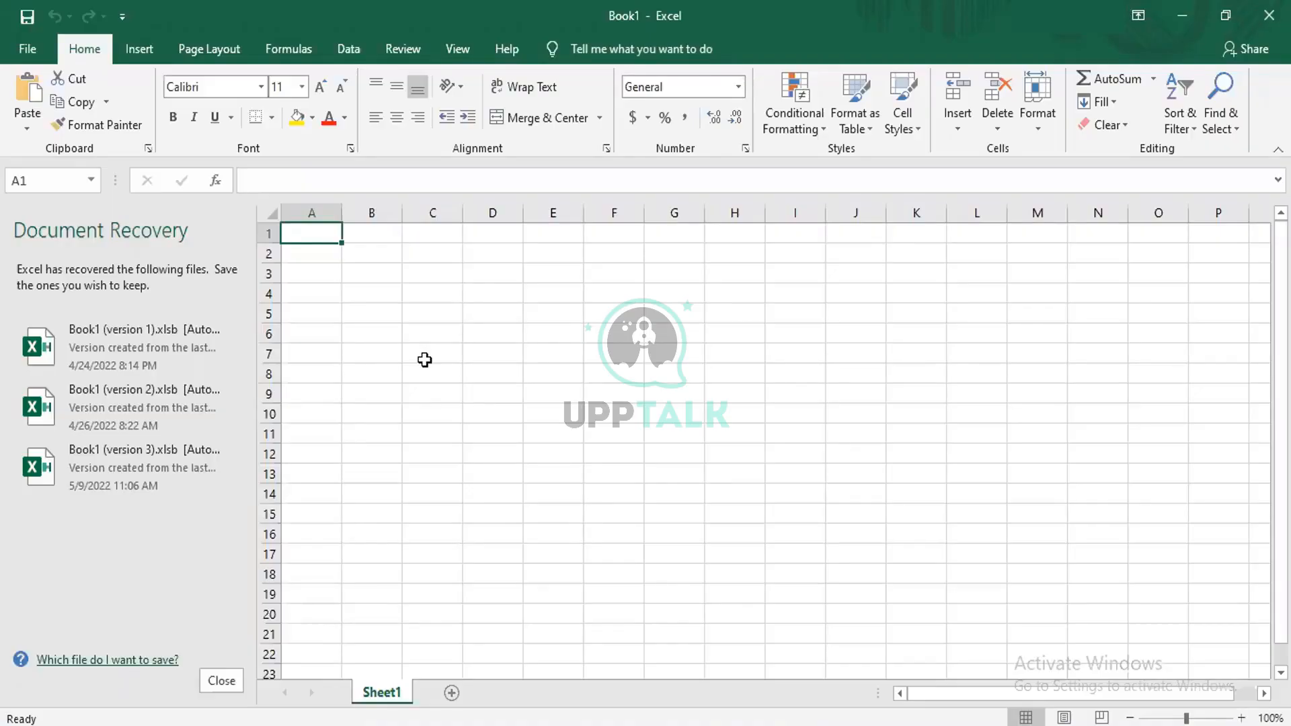
{"action": "type", "text": "Emp id"}
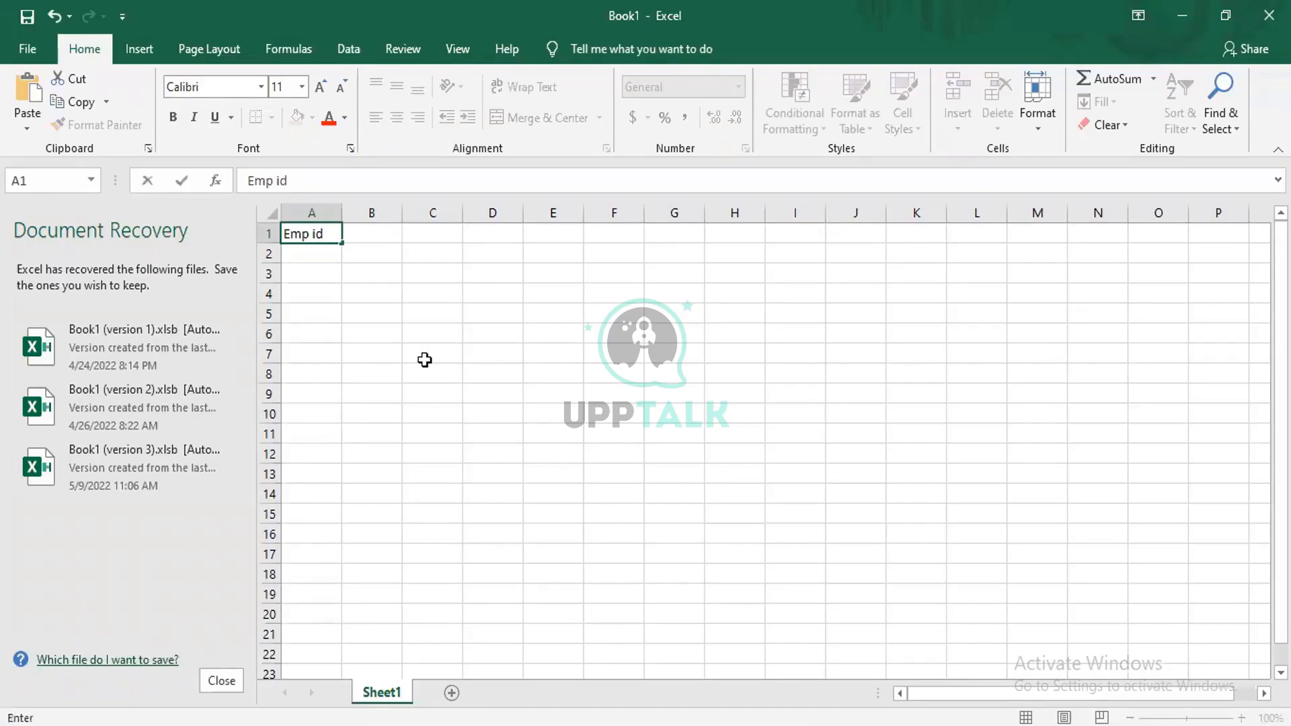
{"action": "key", "text": "Tab"}
{"action": "key", "text": "Tab"}
{"action": "key", "text": "Left"}
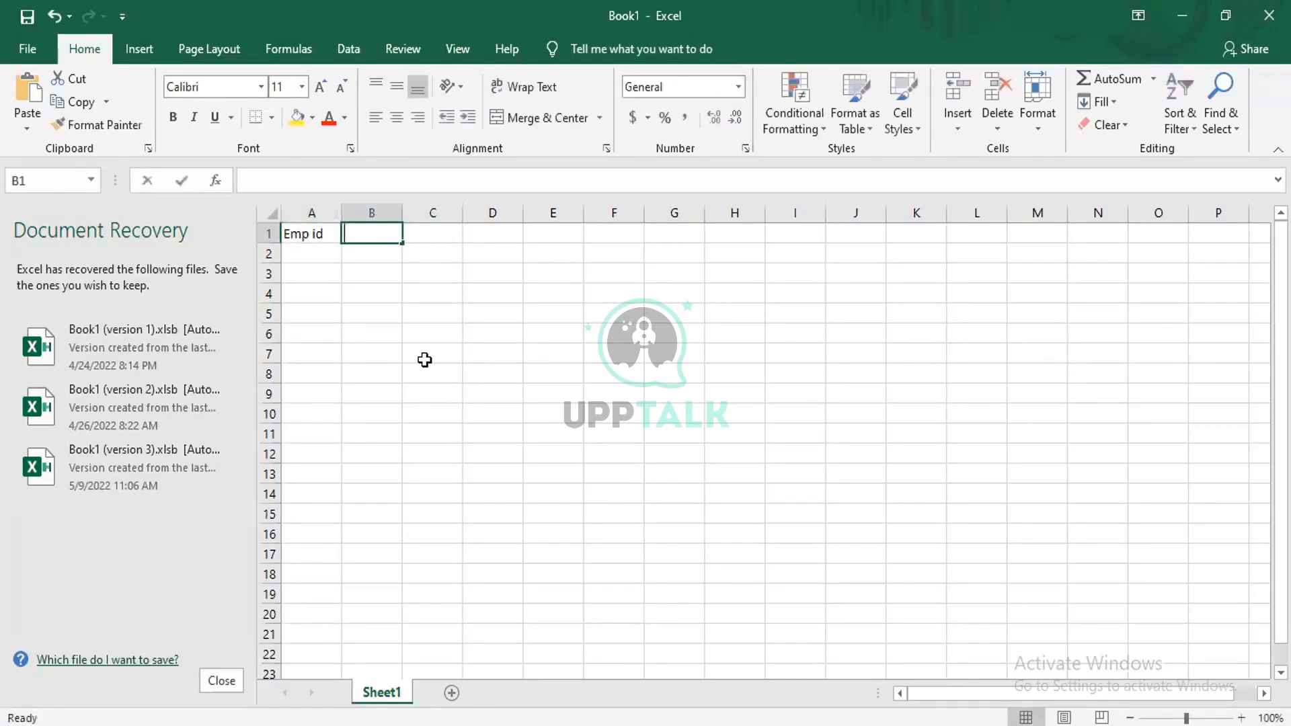
{"action": "type", "text": "Empname"}
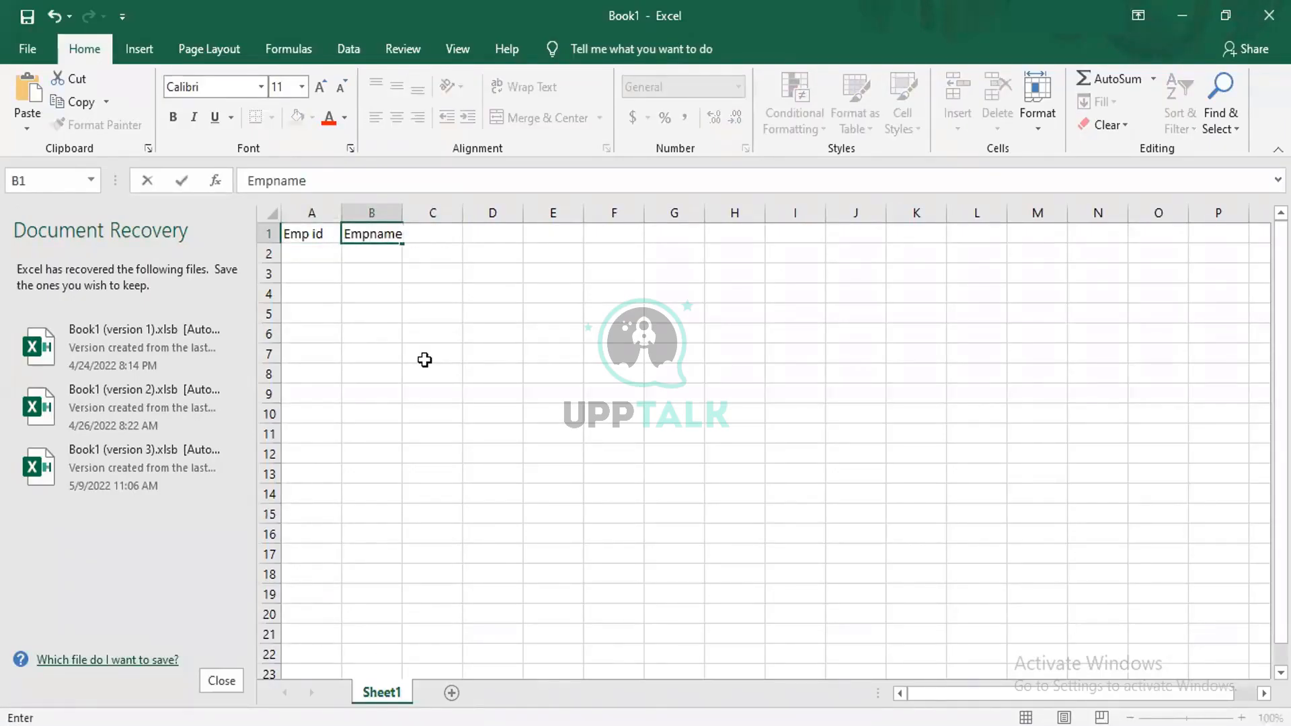
{"action": "key", "text": "Tab"}
{"action": "type", "text": "EMpexp"}
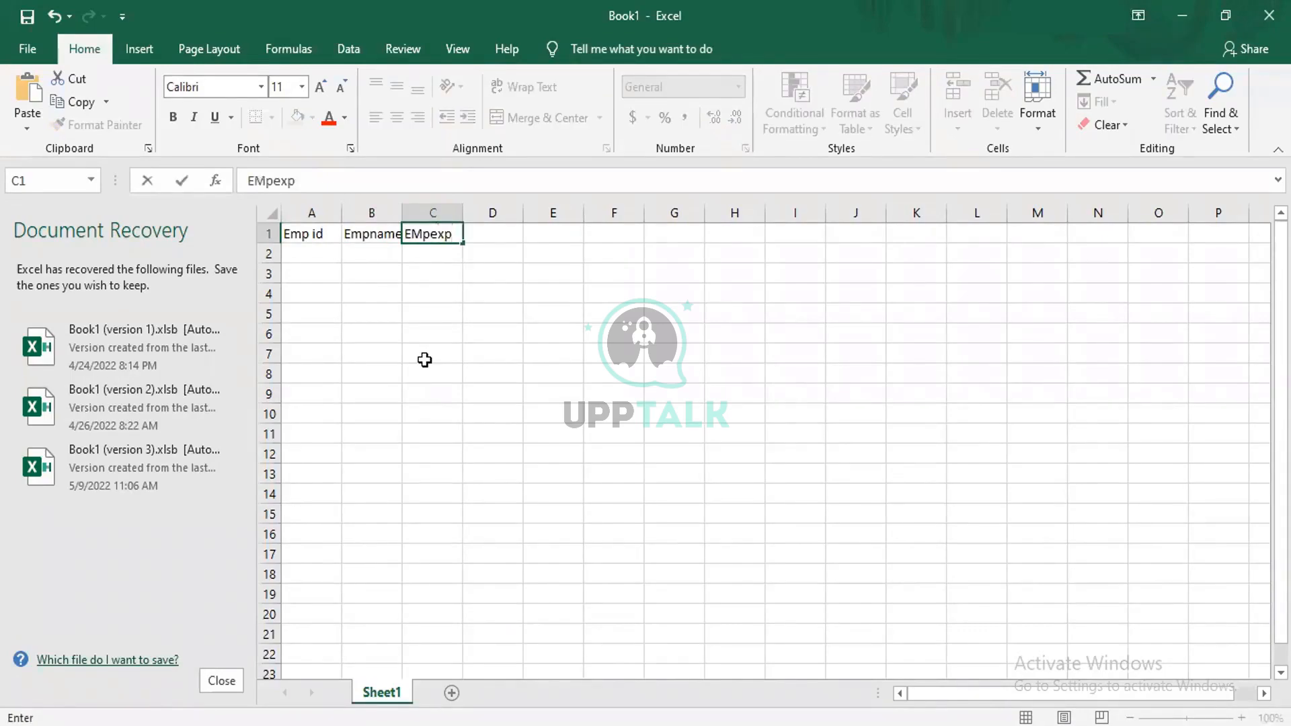
{"action": "key", "text": "Return"}
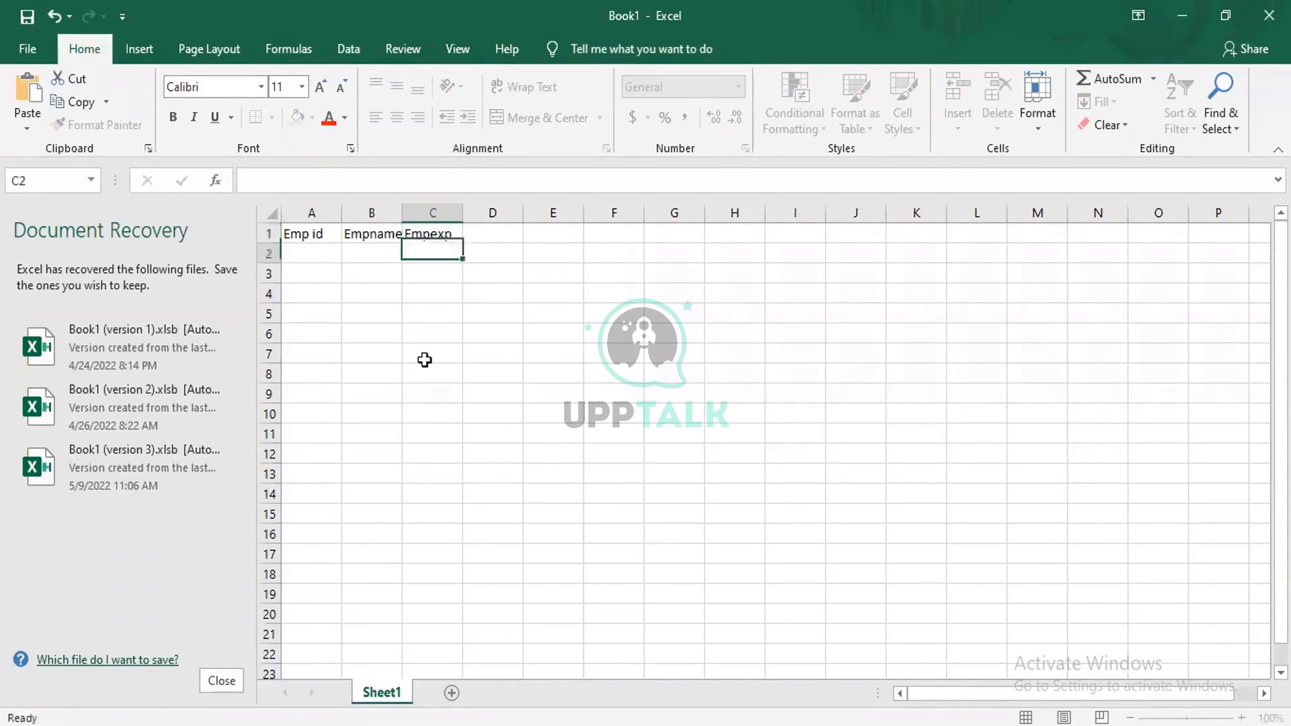
Fill row 2 with the first sample employee record: 1, ABC and 2.
{"action": "key", "text": "Left"}
{"action": "key", "text": "Left"}
{"action": "type", "text": "1"}
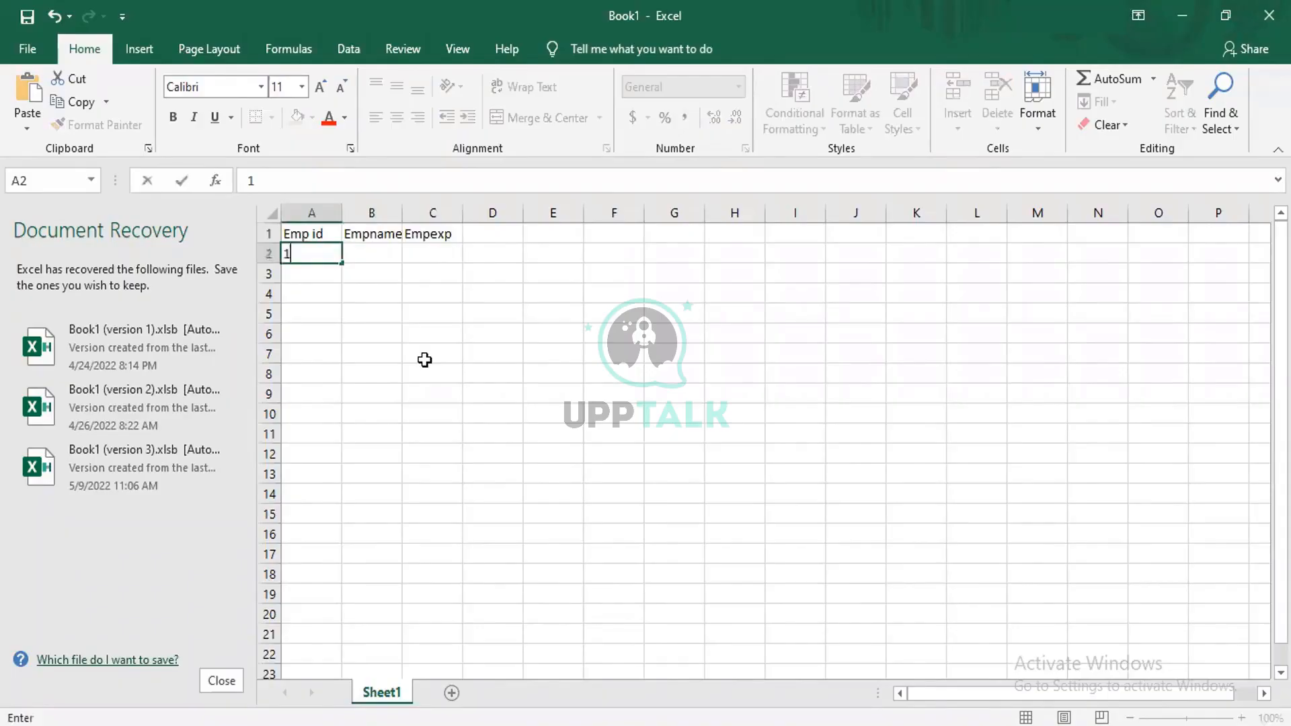
{"action": "key", "text": "Tab"}
{"action": "type", "text": "ABC"}
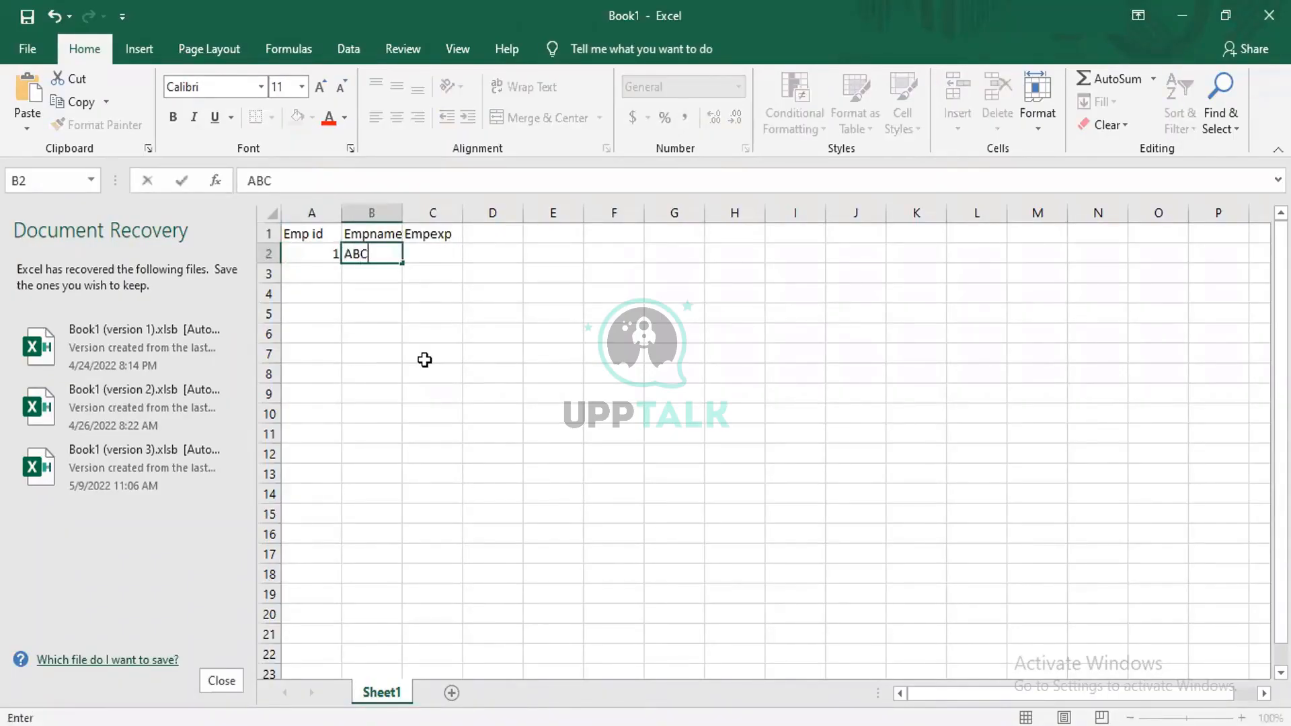
{"action": "key", "text": "Tab"}
{"action": "type", "text": "2"}
{"action": "key", "text": "Return"}
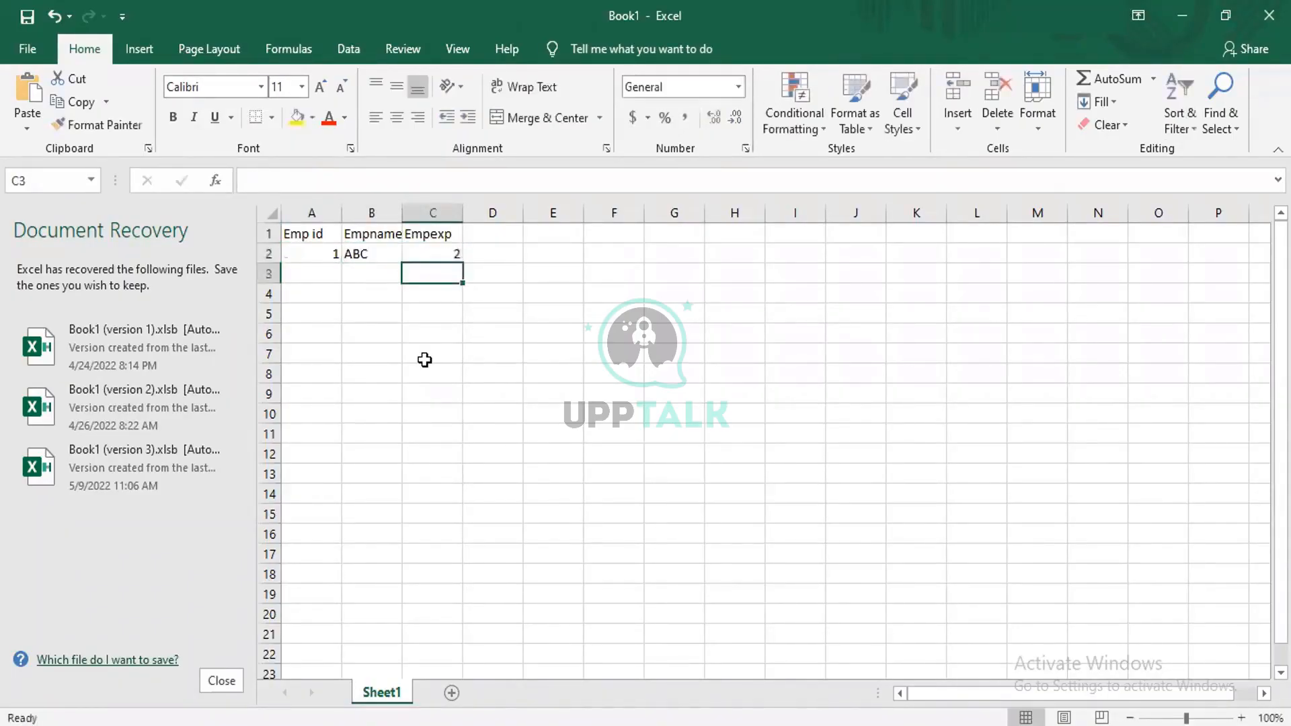
Fill row 3 with the second sample employee record: 2, XYZ and 3.
{"action": "key", "text": "Left"}
{"action": "key", "text": "Left"}
{"action": "type", "text": "2"}
{"action": "key", "text": "Tab"}
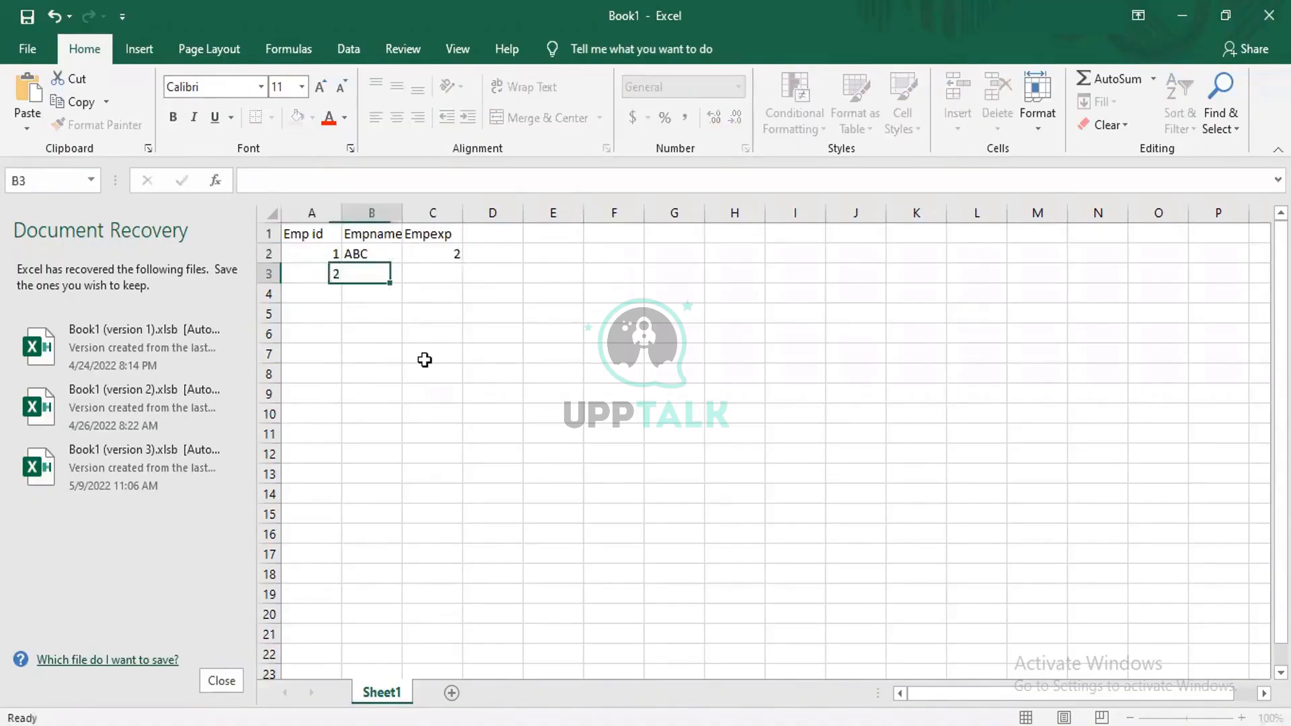
{"action": "type", "text": "XYZ"}
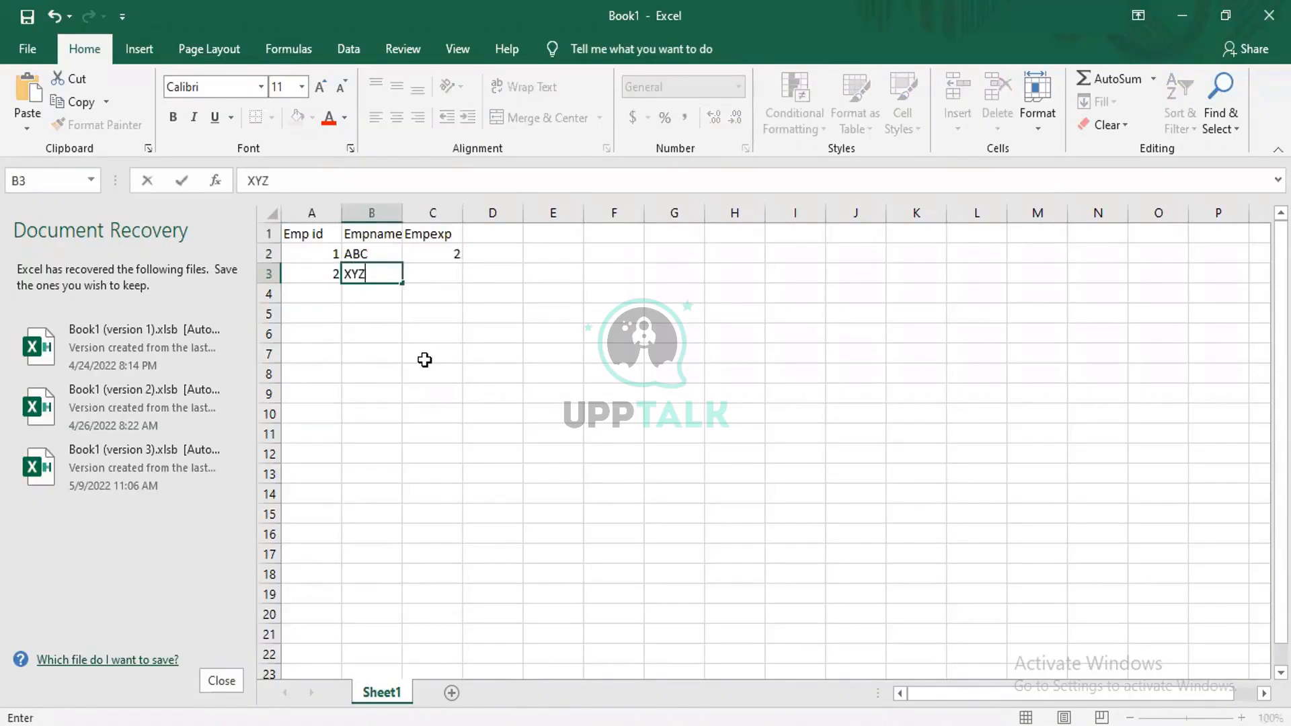
{"action": "key", "text": "Tab"}
{"action": "type", "text": "3"}
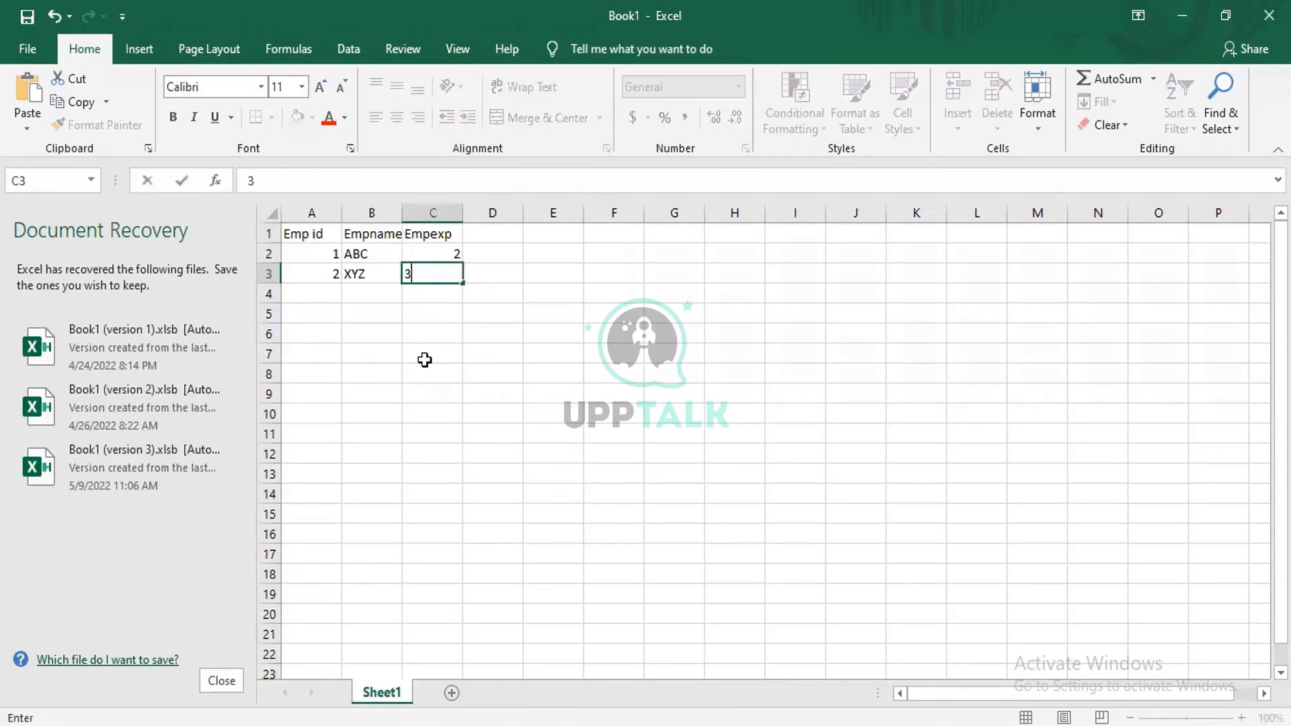
{"action": "key", "text": "Return"}
Fill row 4 with the third sample employee record: 4, PQR and 10.
{"action": "key", "text": "Left"}
{"action": "key", "text": "Left"}
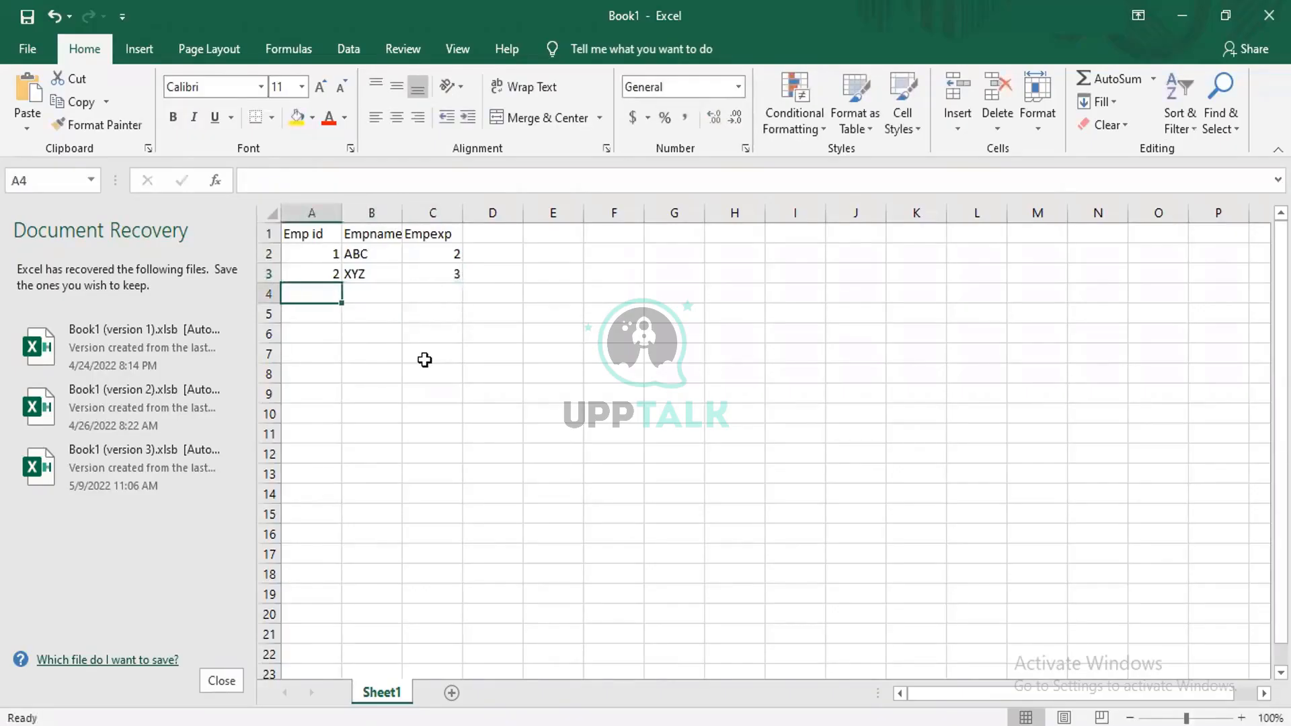
{"action": "type", "text": "4"}
{"action": "key", "text": "Tab"}
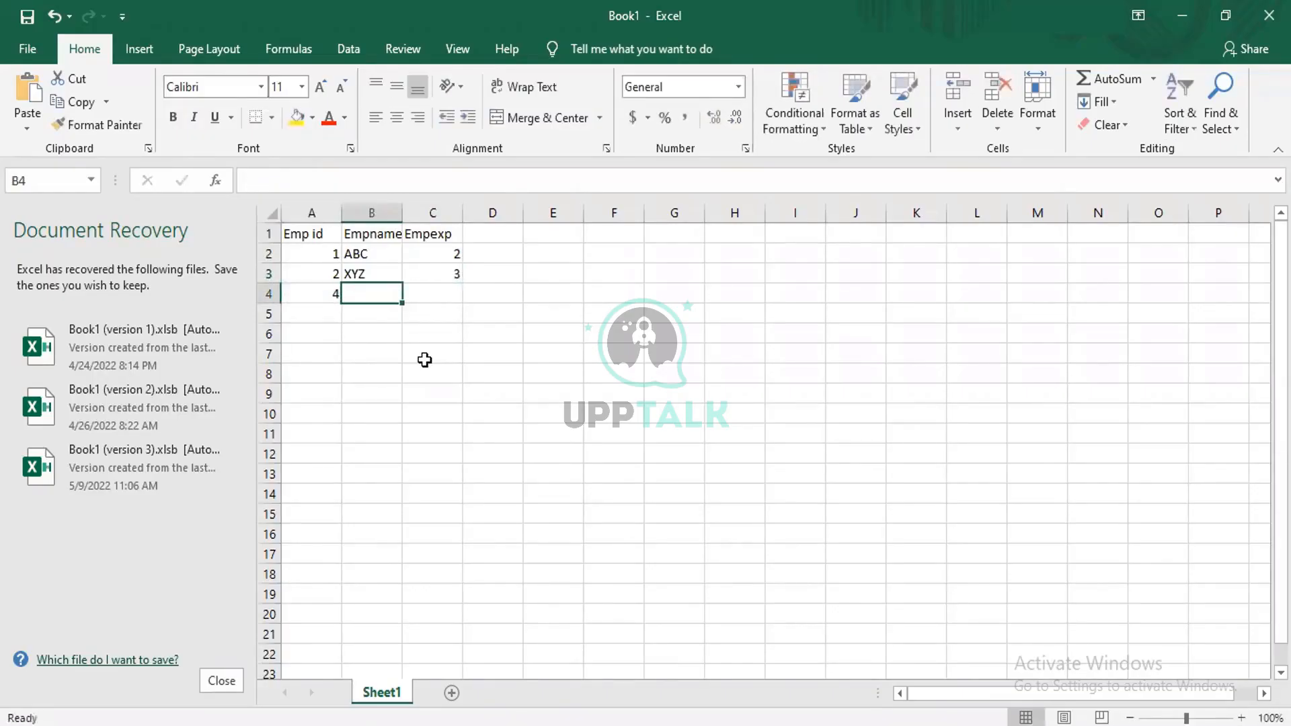
{"action": "type", "text": "PQR"}
{"action": "key", "text": "Tab"}
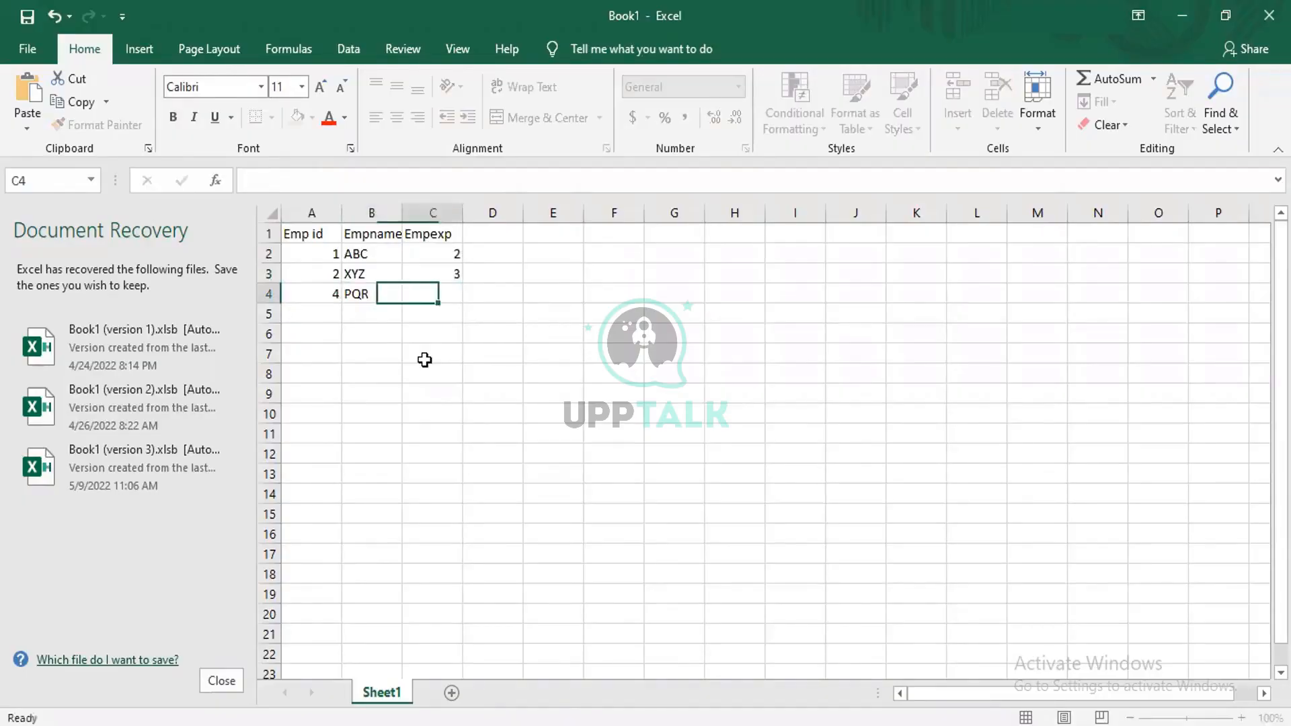
{"action": "type", "text": "10"}
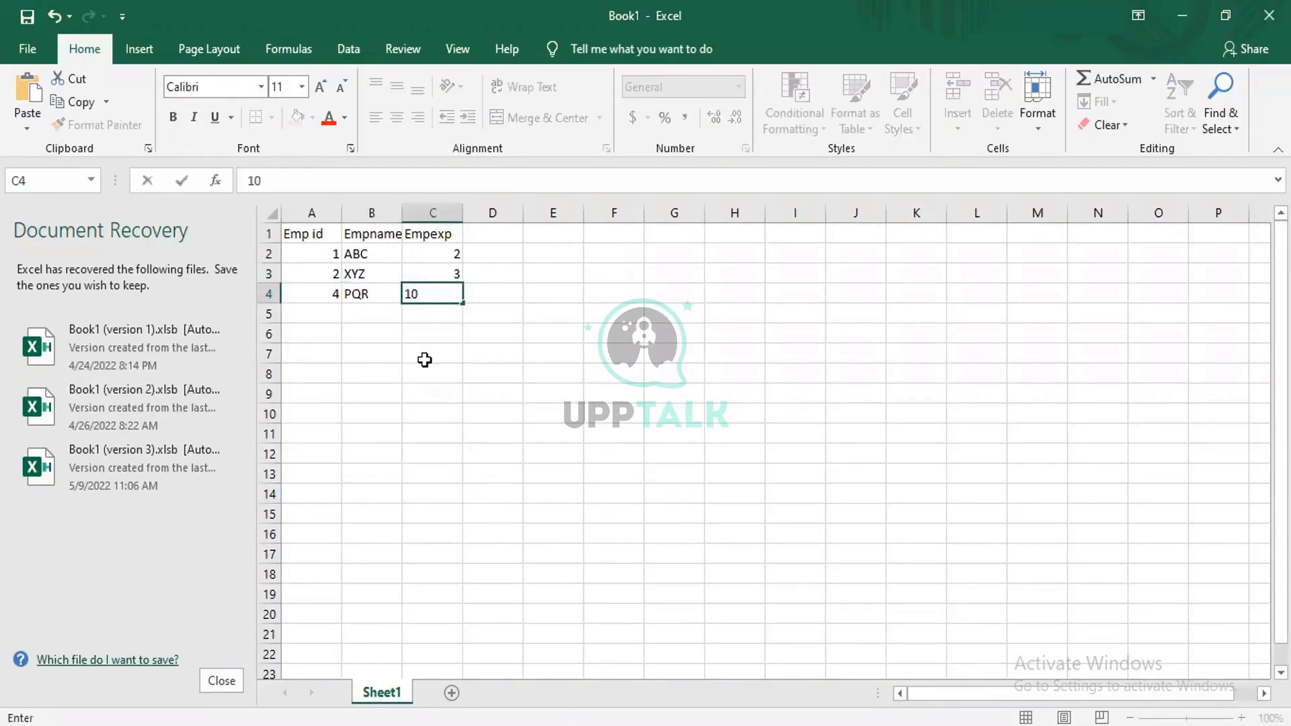
{"action": "left_click", "coordinate": [394, 369]}
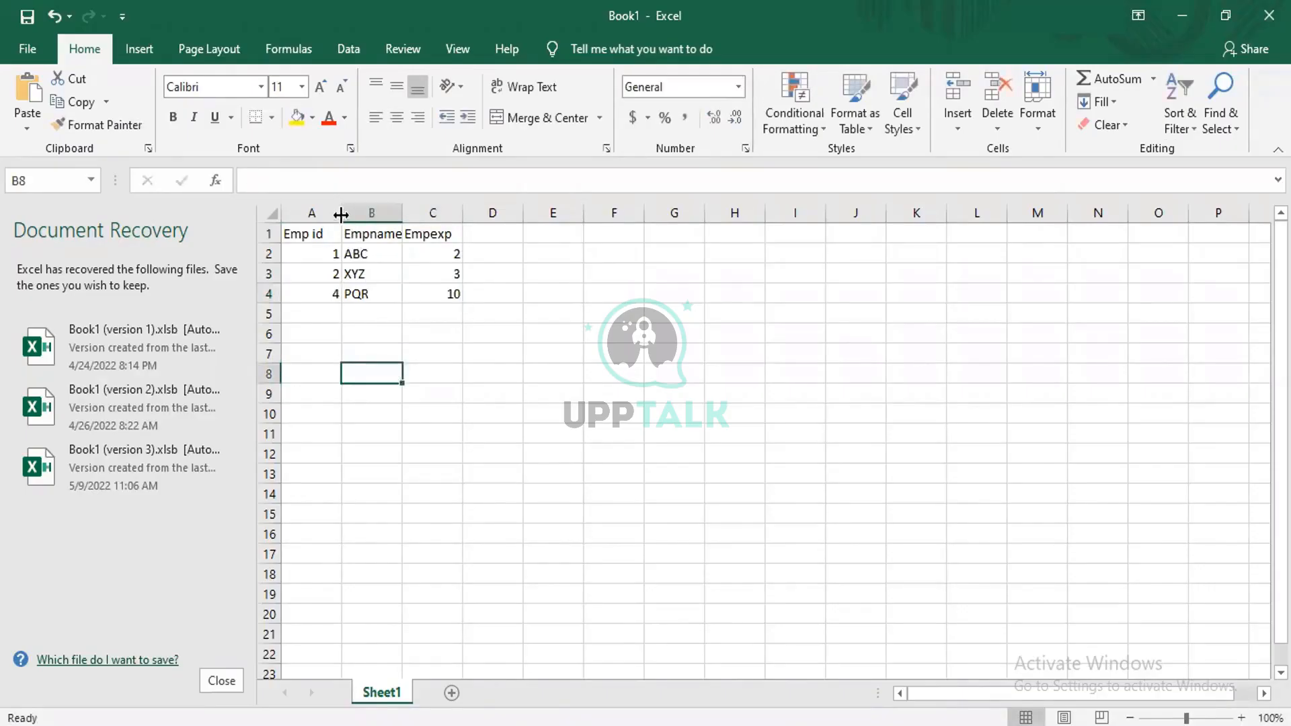
Widen columns A, B and C of the employee table and select row 2 as an example record.
{"action": "left_click_drag", "start_coordinate": [341, 213], "coordinate": [652, 212]}
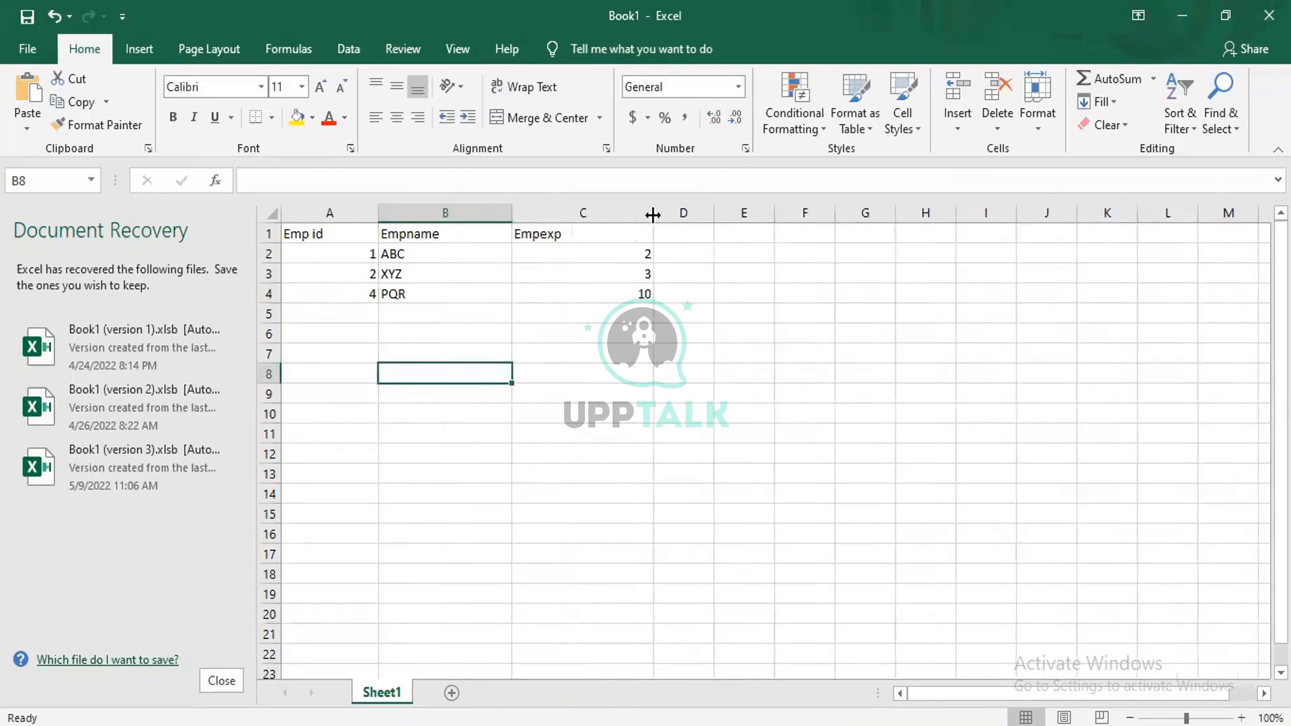
{"action": "left_click", "coordinate": [393, 255]}
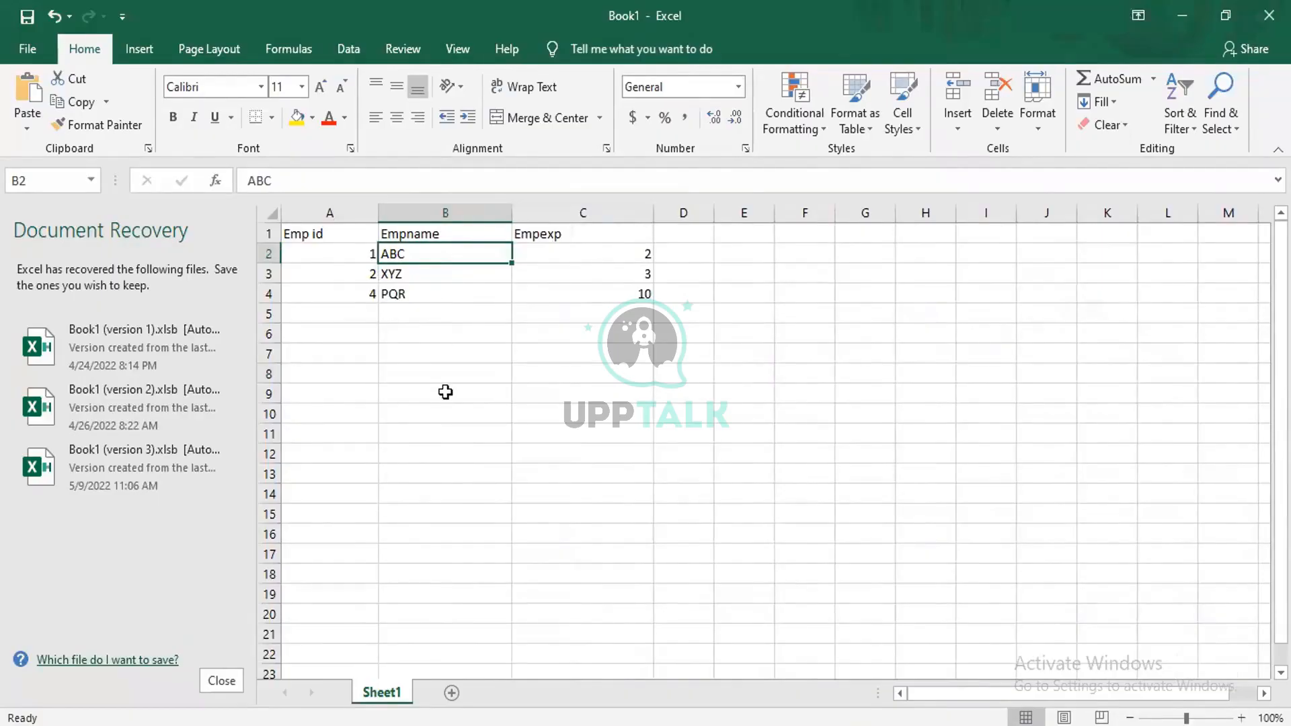
{"action": "left_click", "coordinate": [446, 392]}
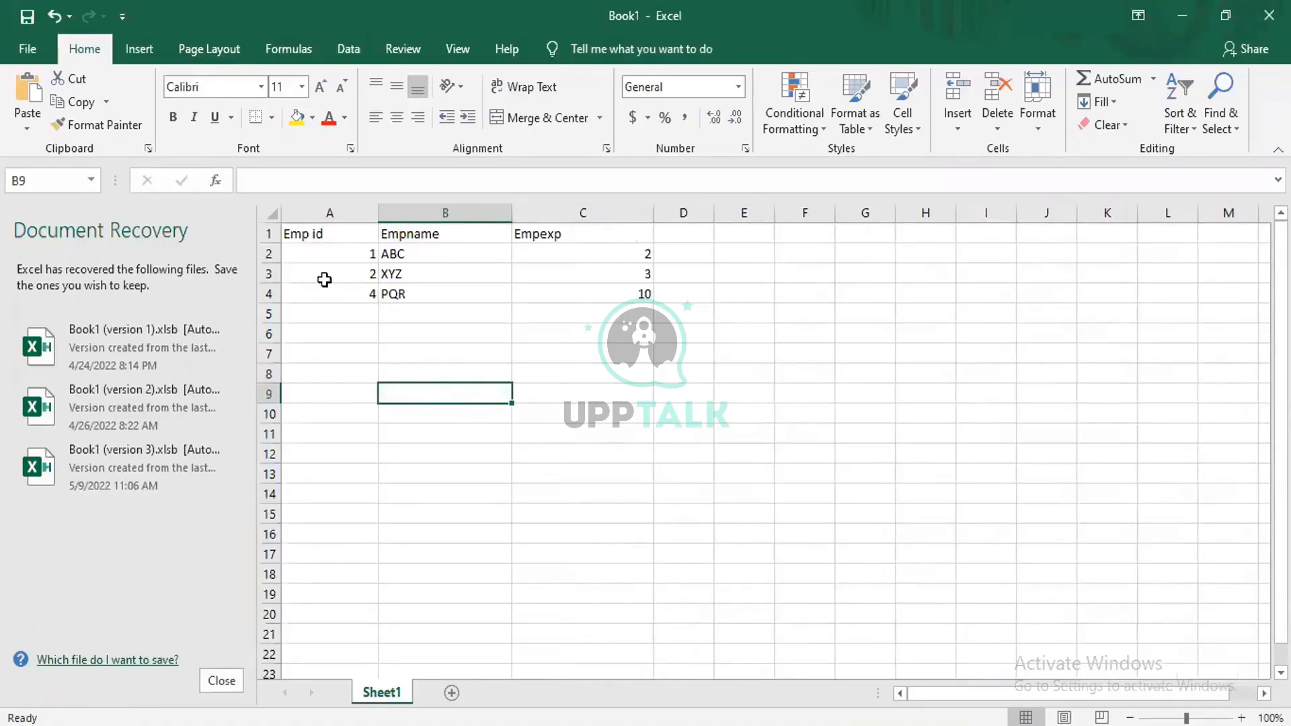
{"action": "left_click", "coordinate": [265, 255]}
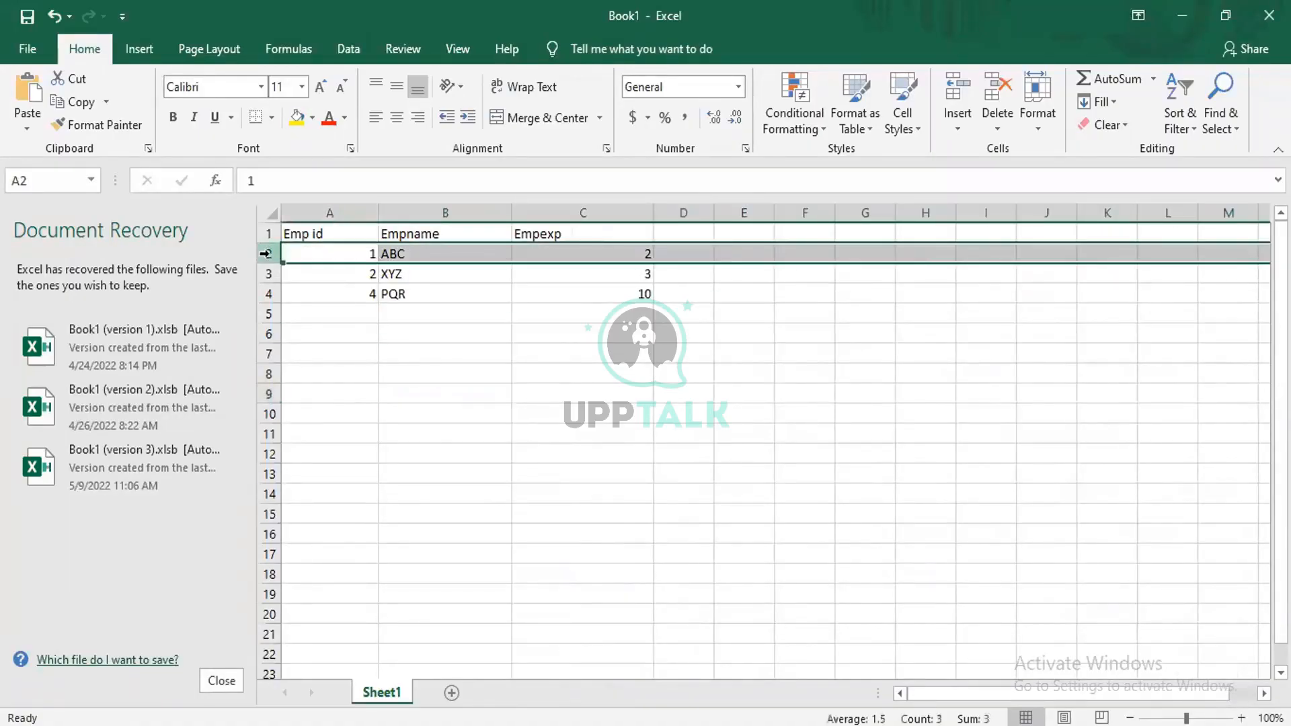
Mark the Emp id column as the key by changing its header in A1 to "Emp id (key)".
{"action": "left_click", "coordinate": [326, 232]}
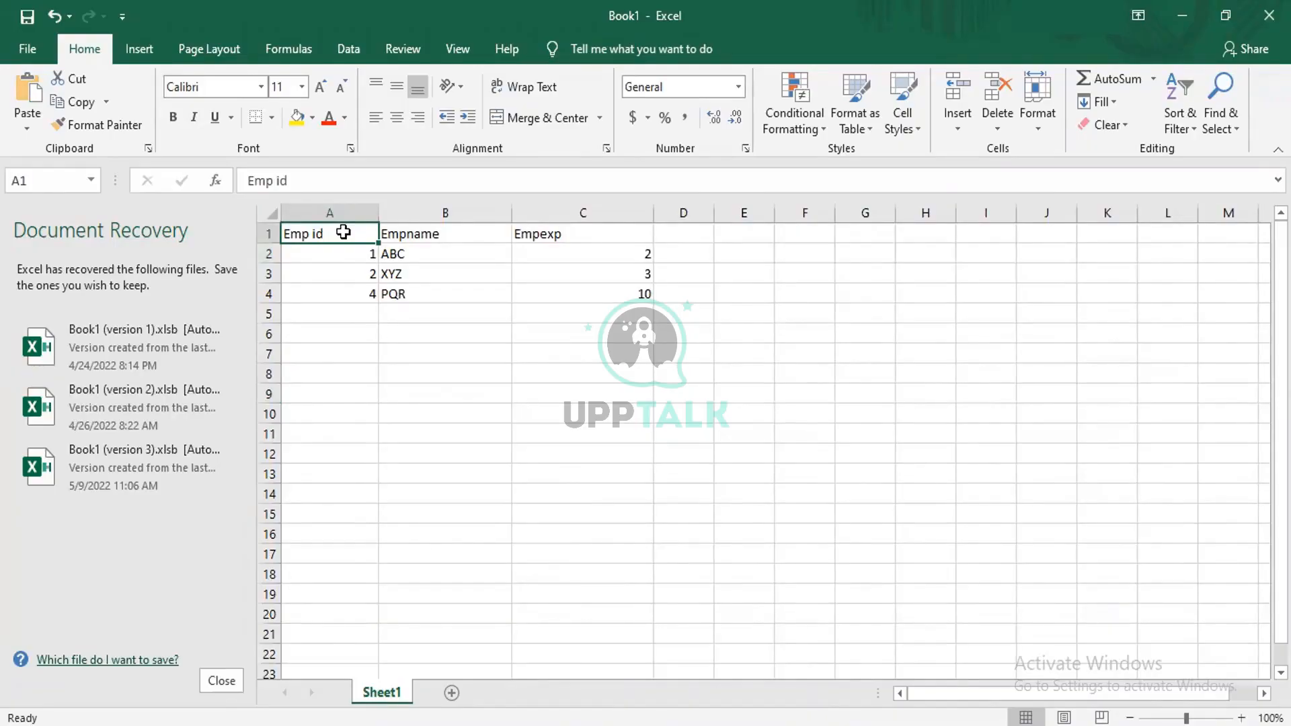
{"action": "double_click", "coordinate": [345, 232]}
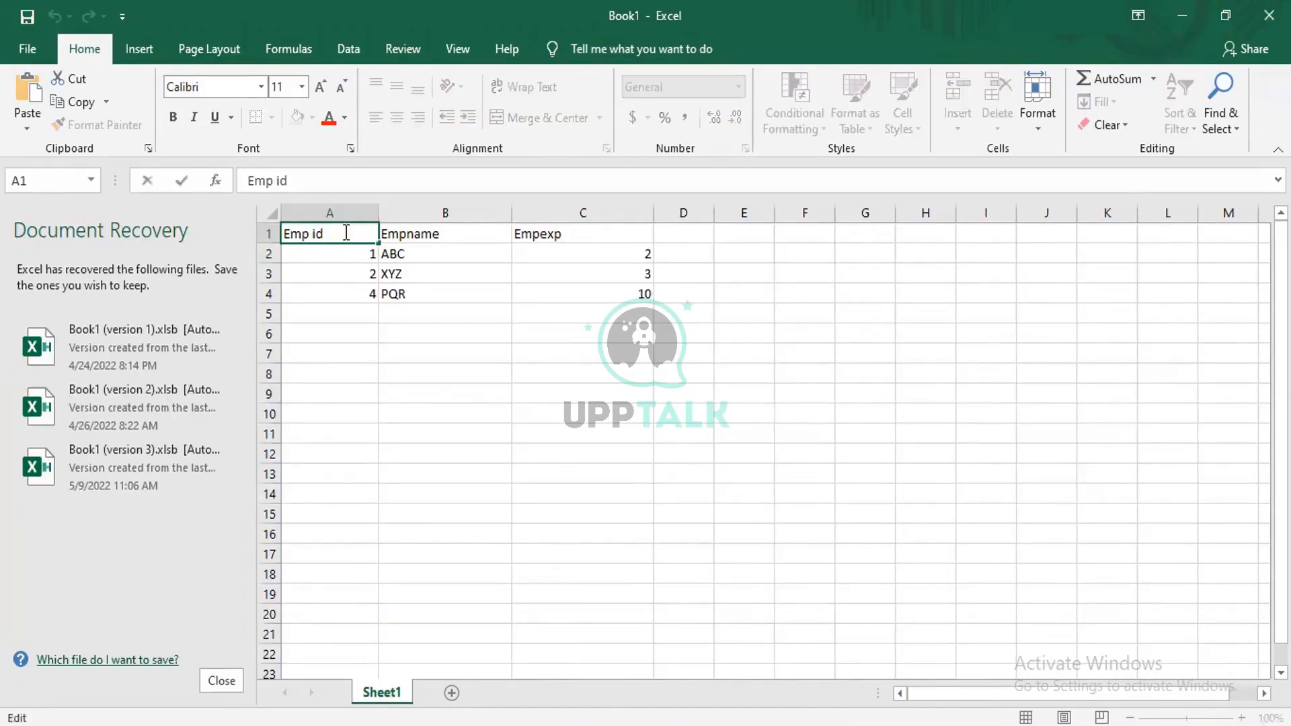
{"action": "type", "text": "()"}
{"action": "key", "text": "Left"}
{"action": "type", "text": "key"}
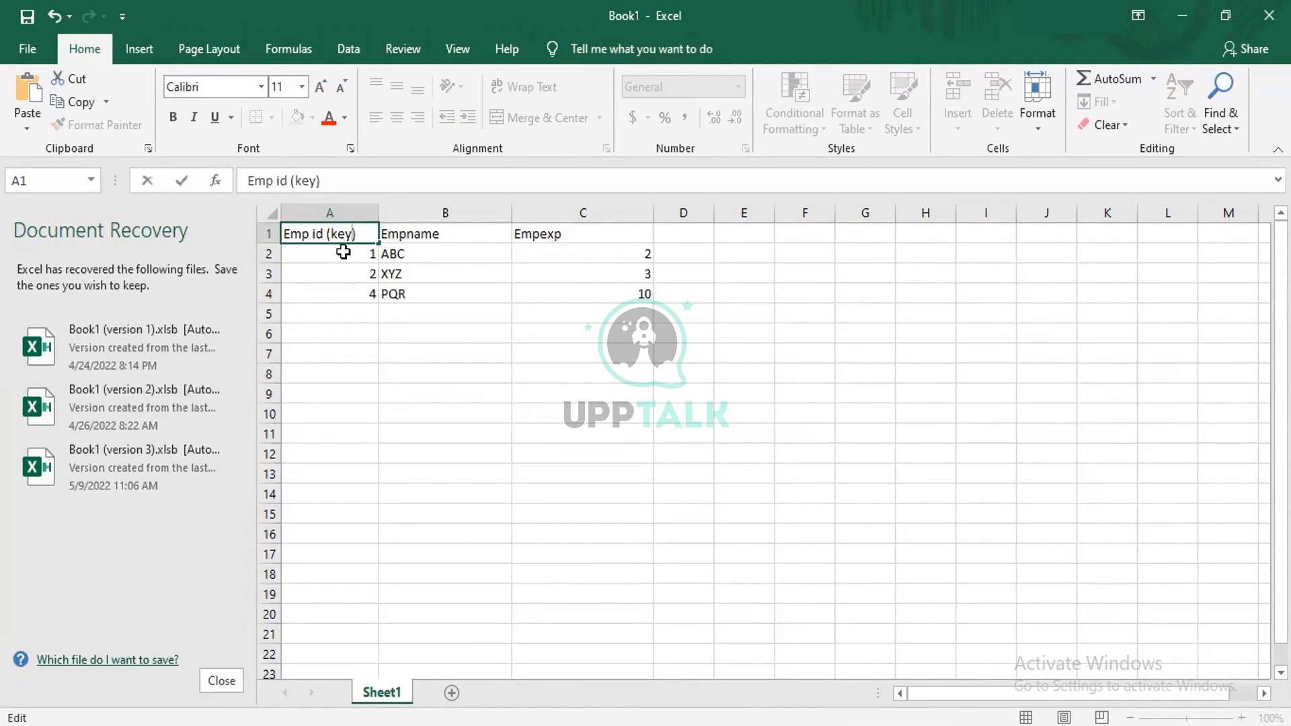
{"action": "left_click", "coordinate": [342, 252]}
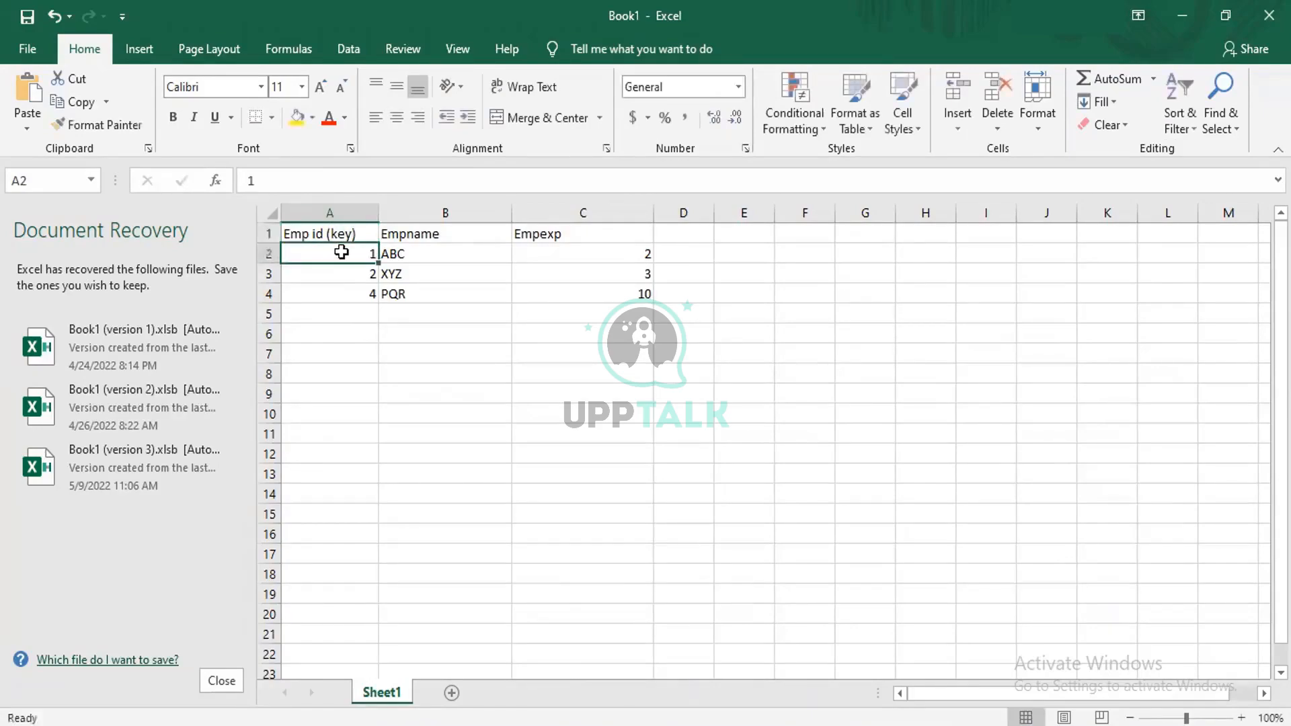
{"action": "left_click", "coordinate": [343, 234]}
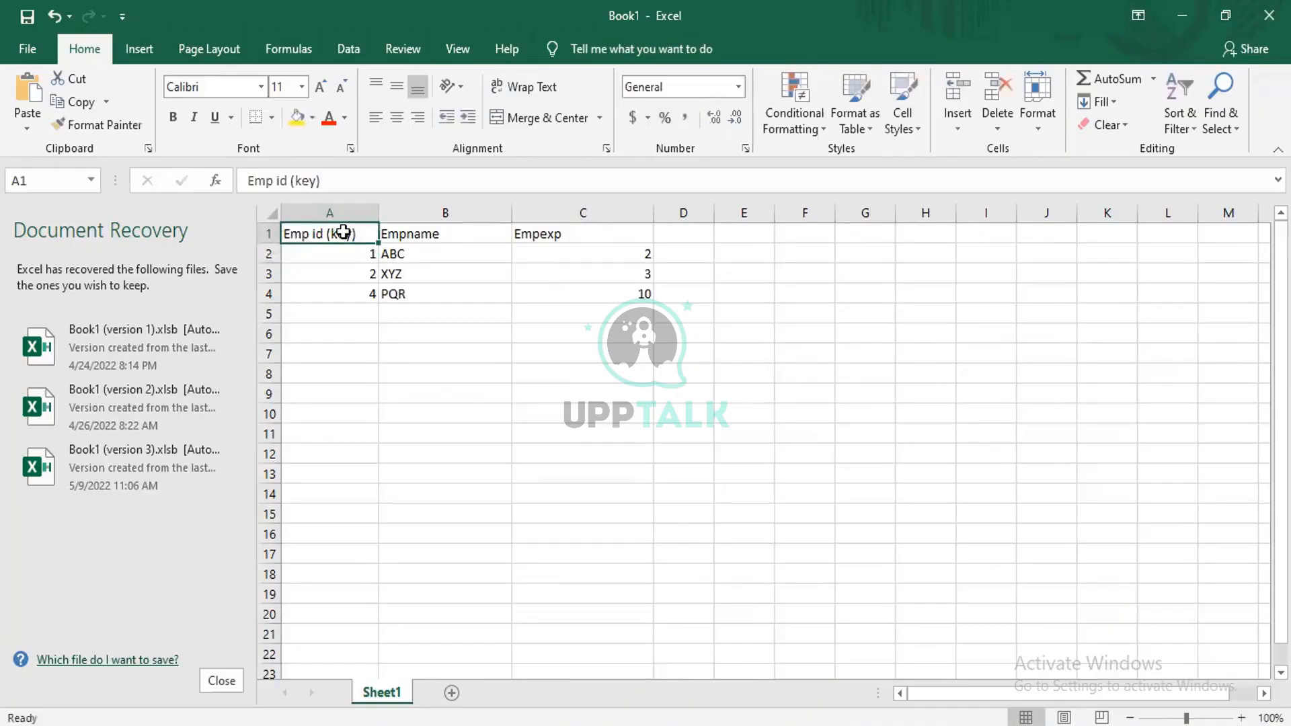
Select employee row 2 as a sample record, and highlight the Single Page type of the CurrentLocaion property in Pega Dev Studio.
{"action": "left_click", "coordinate": [343, 255]}
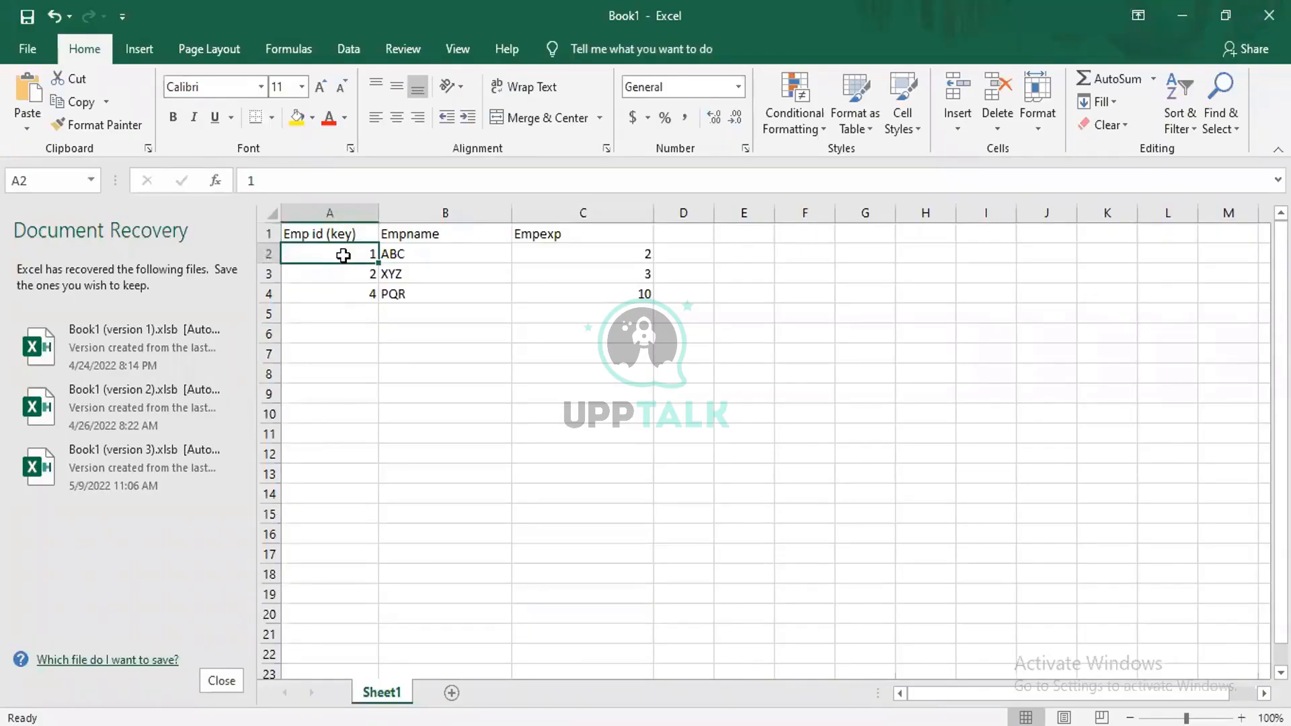
{"action": "left_click", "coordinate": [270, 254]}
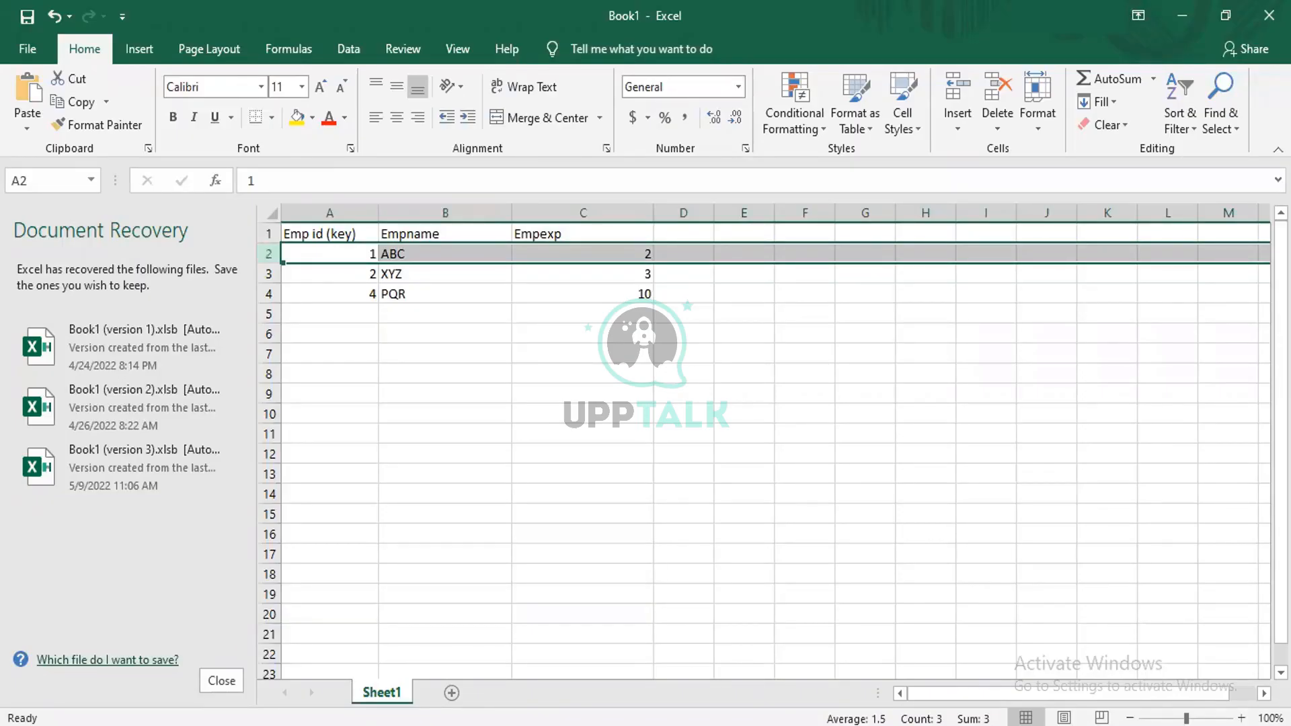
{"action": "mouse_move", "coordinate": [764, 725]}
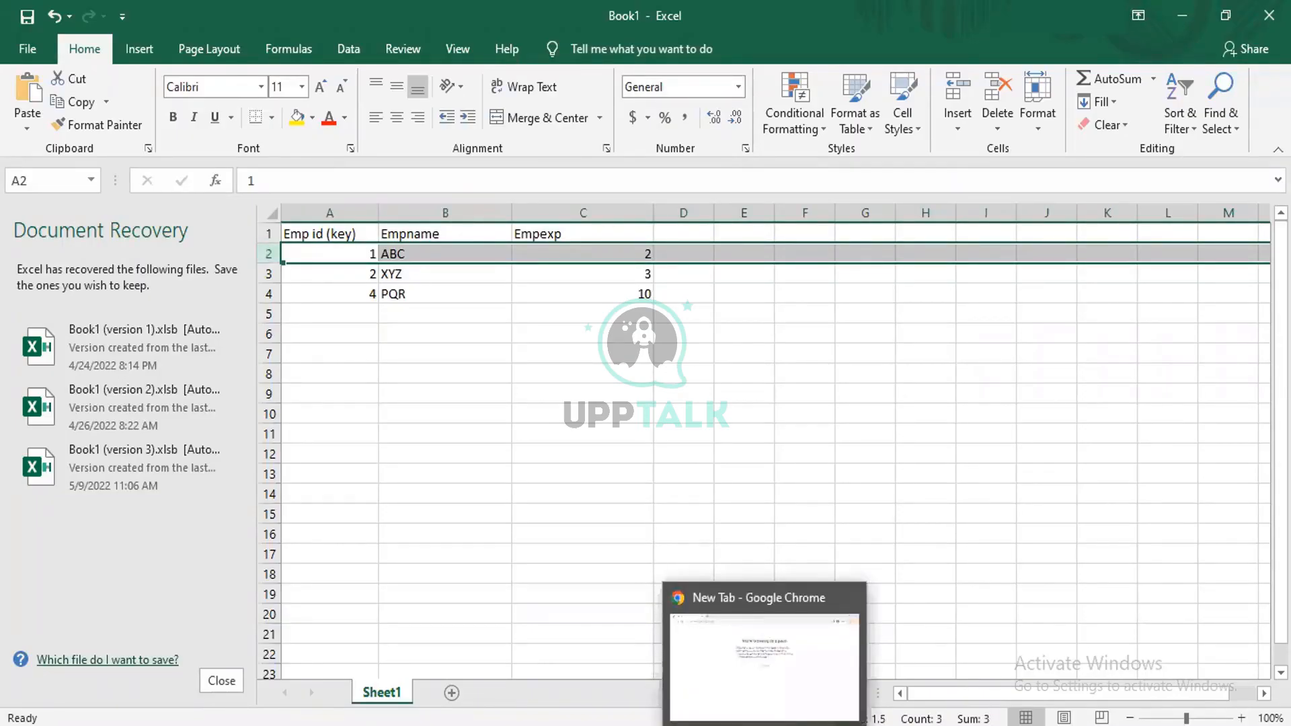
{"action": "mouse_move", "coordinate": [625, 724]}
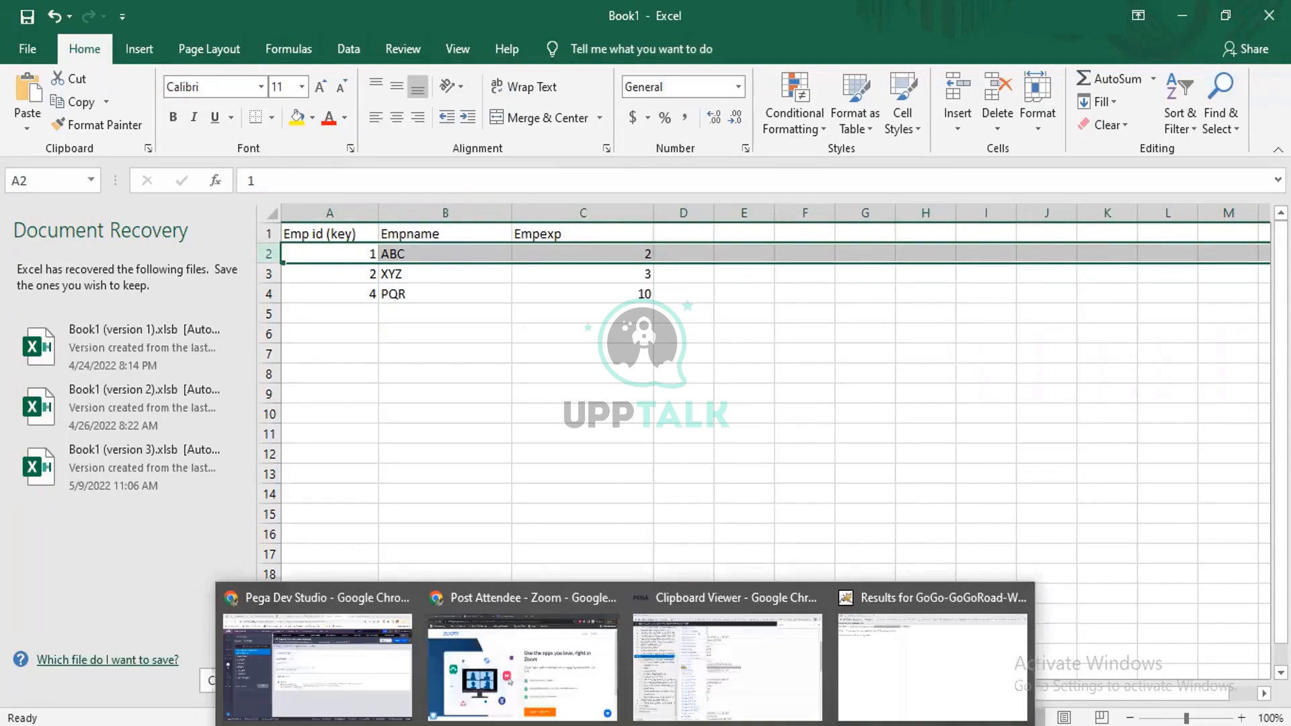
{"action": "left_click", "coordinate": [395, 710]}
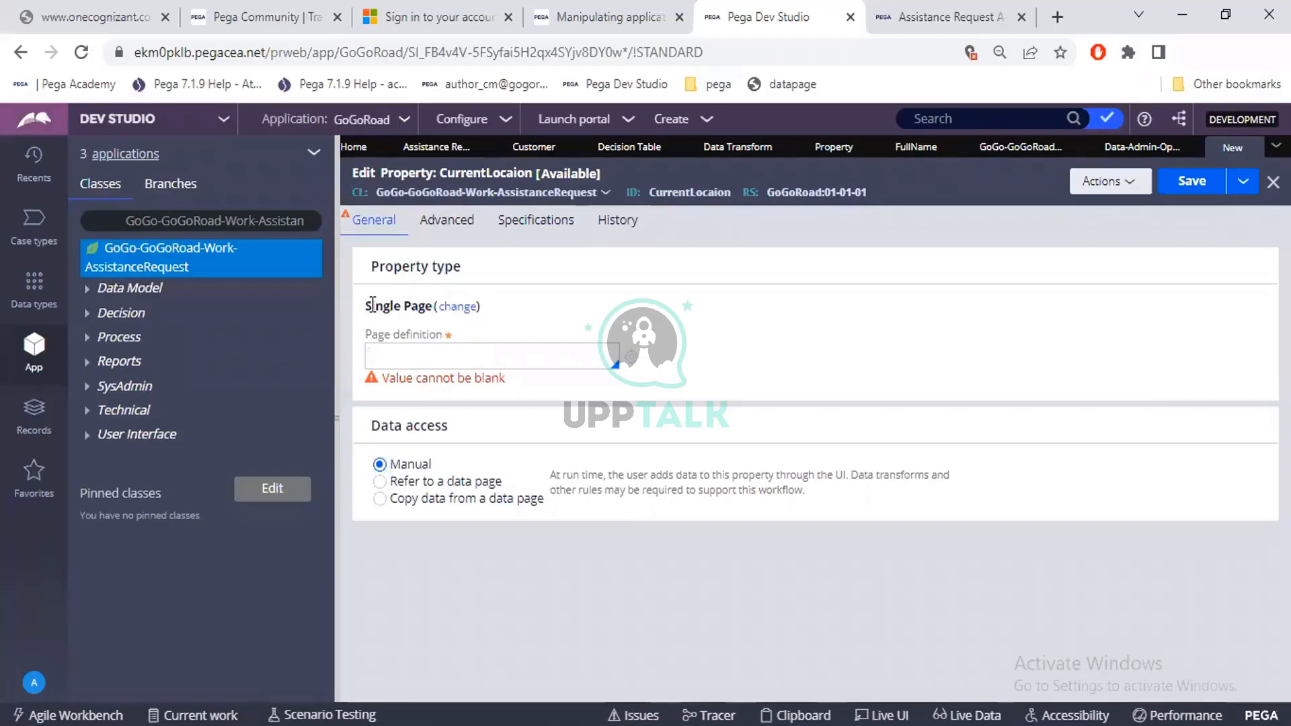
{"action": "left_click_drag", "start_coordinate": [366, 306], "coordinate": [432, 307]}
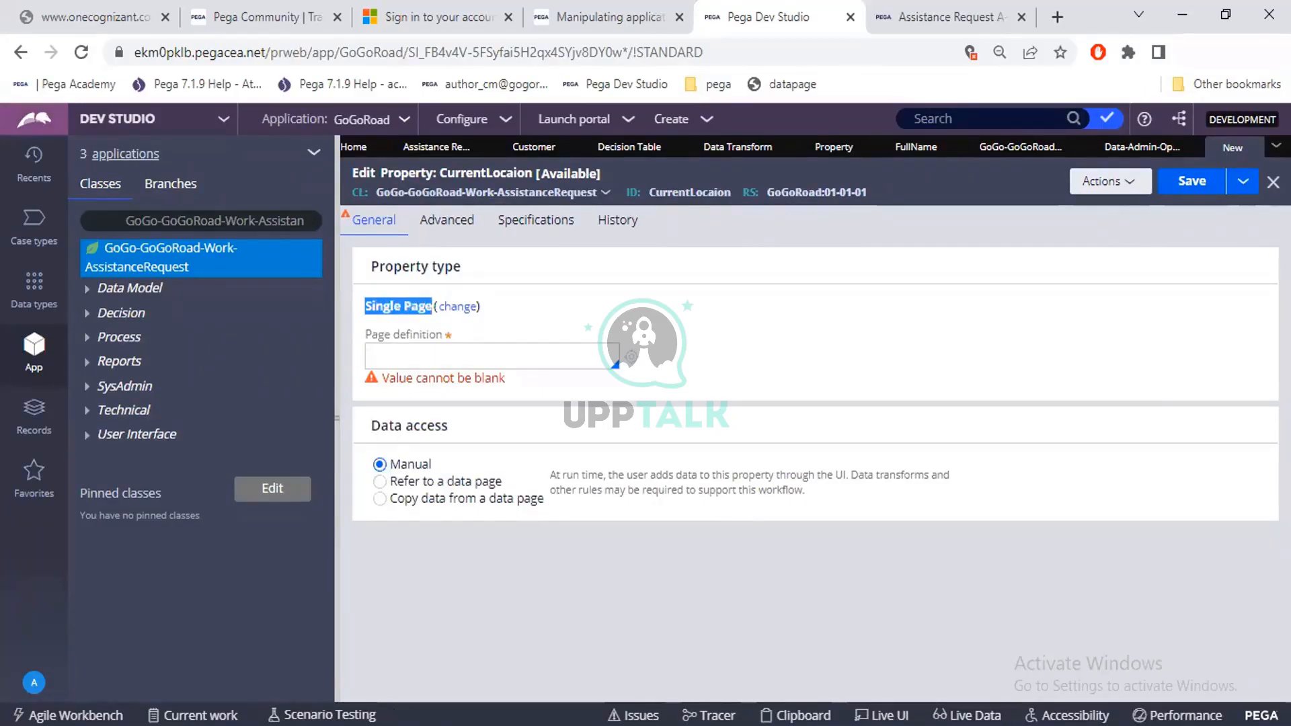
Switch to the Clipboard Viewer, examine the VehicleInformation page under pyWorkPage and highlight its page name.
{"action": "left_click", "coordinate": [625, 725]}
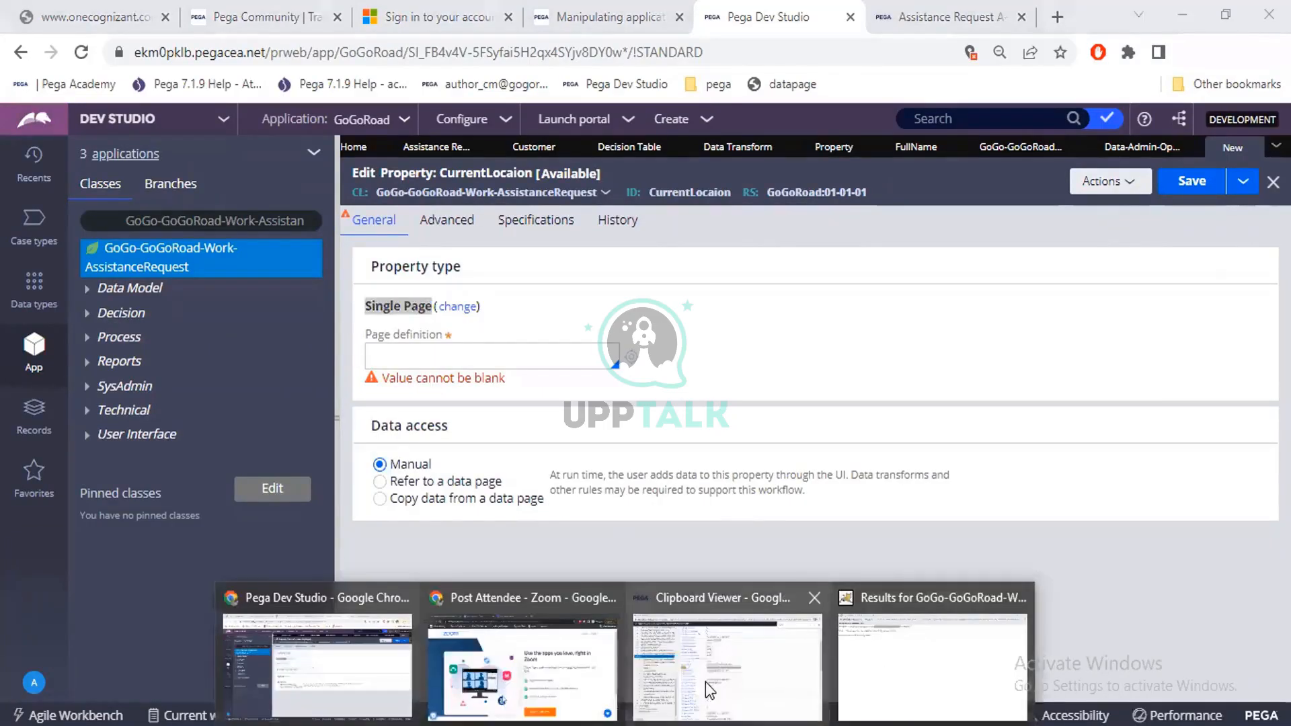
{"action": "left_click", "coordinate": [706, 684]}
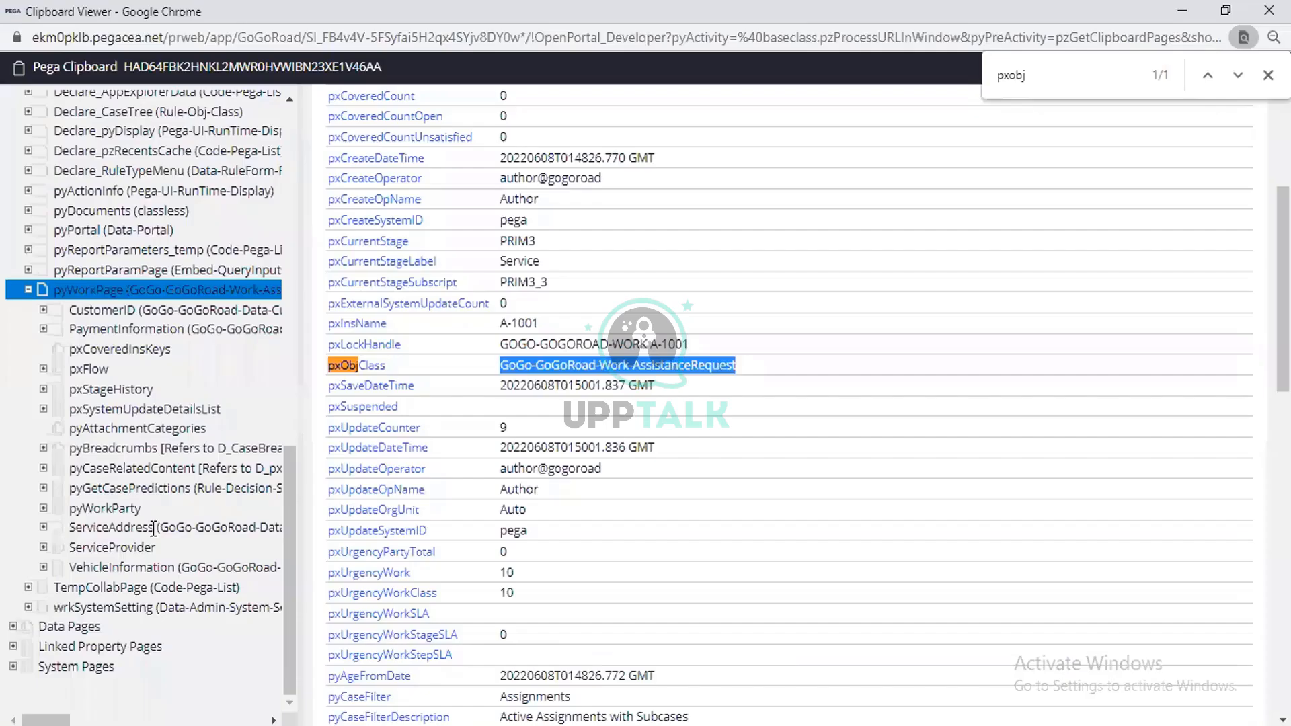
{"action": "left_click", "coordinate": [142, 566]}
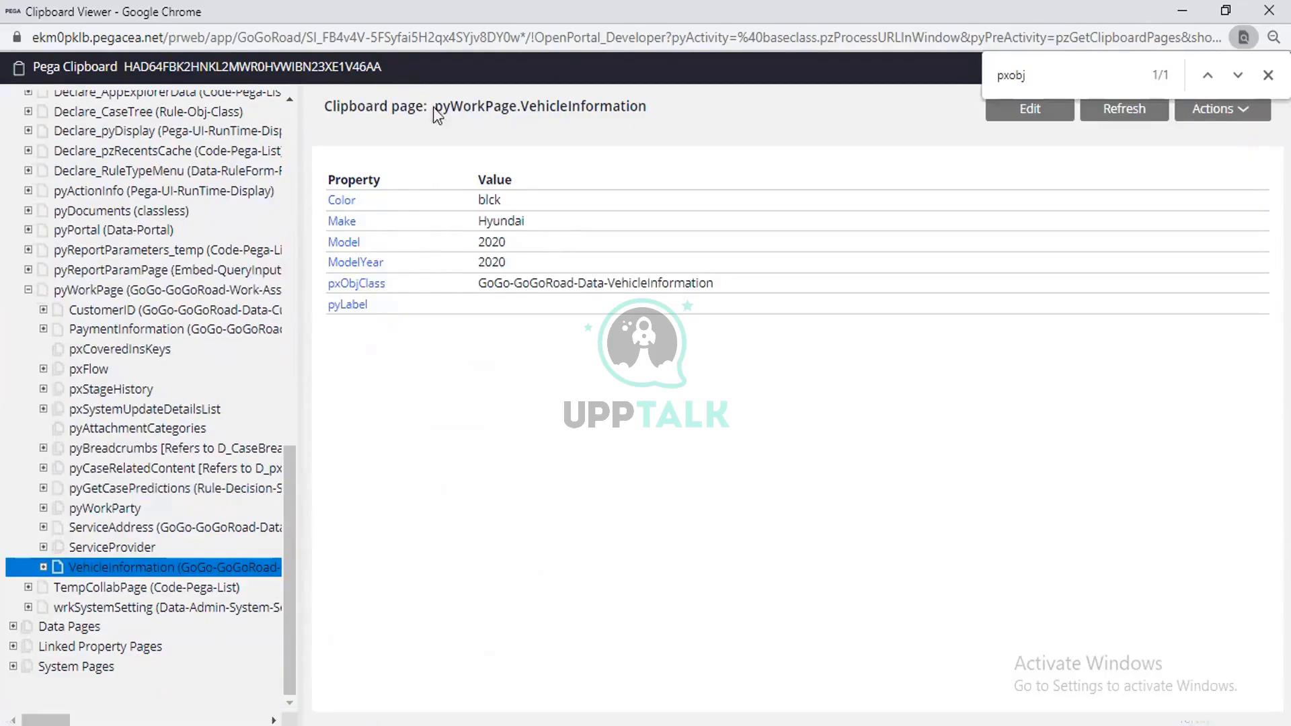
{"action": "left_click_drag", "start_coordinate": [435, 109], "coordinate": [647, 108]}
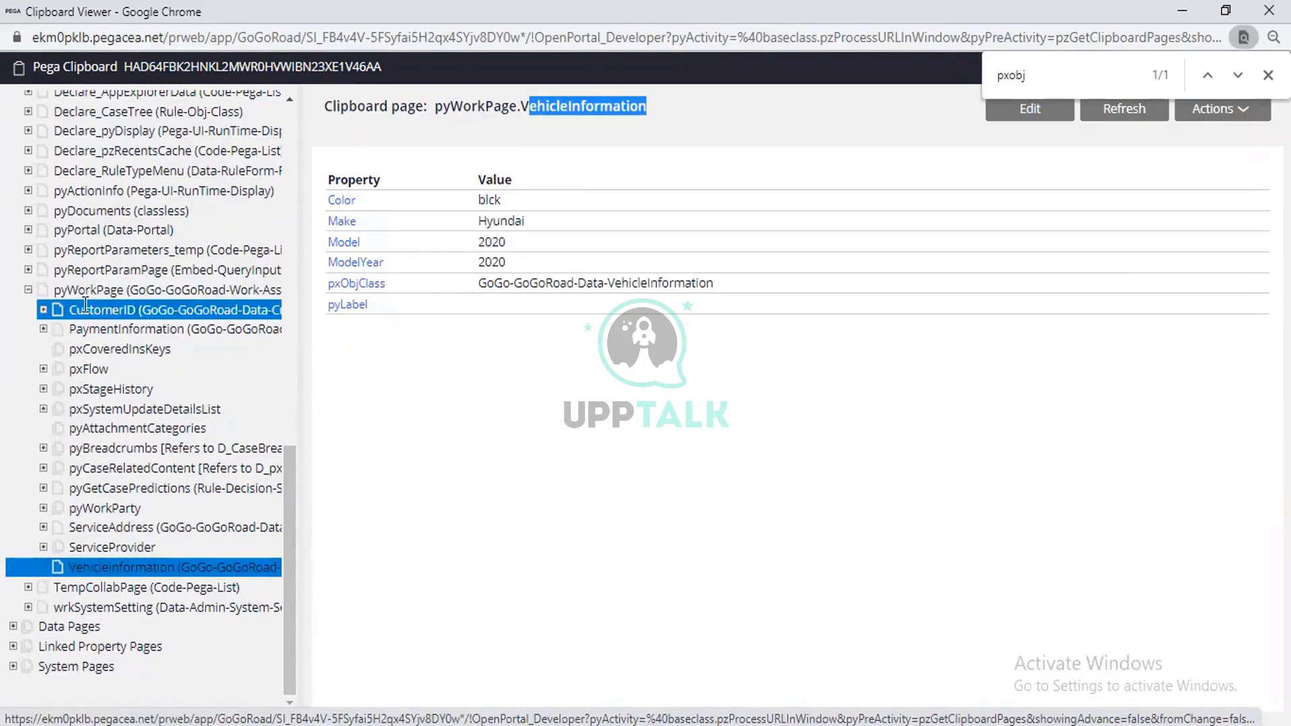
Examine the CustomerID and PaymentInformation pages under pyWorkPage as further single page examples, and minimize the Clipboard Viewer.
{"action": "left_click", "coordinate": [43, 311]}
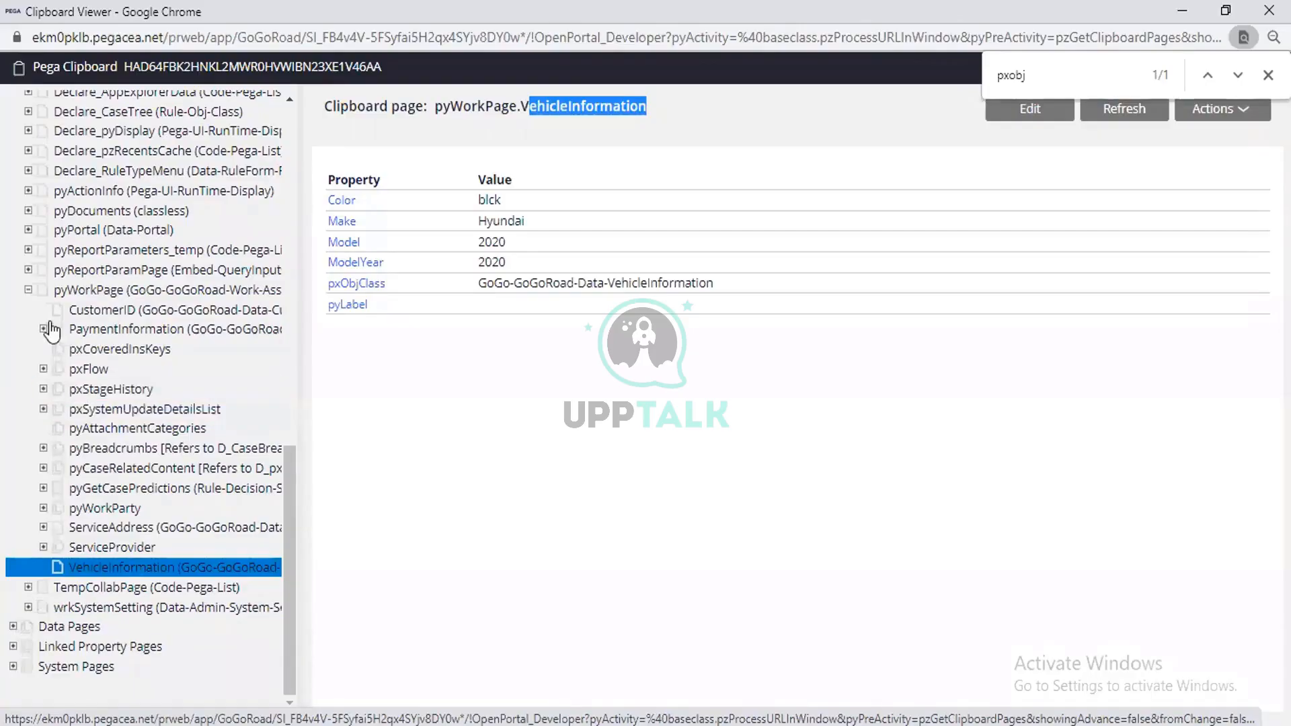
{"action": "left_click", "coordinate": [78, 312]}
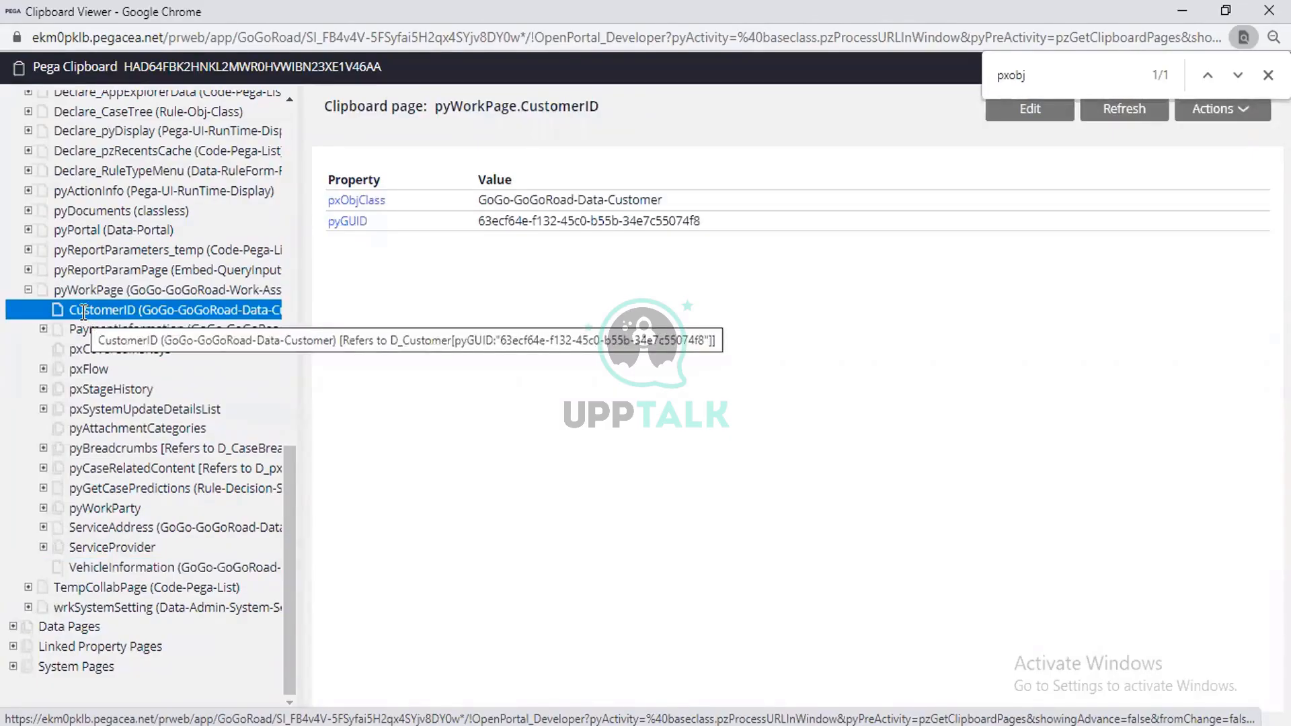
{"action": "left_click", "coordinate": [101, 312]}
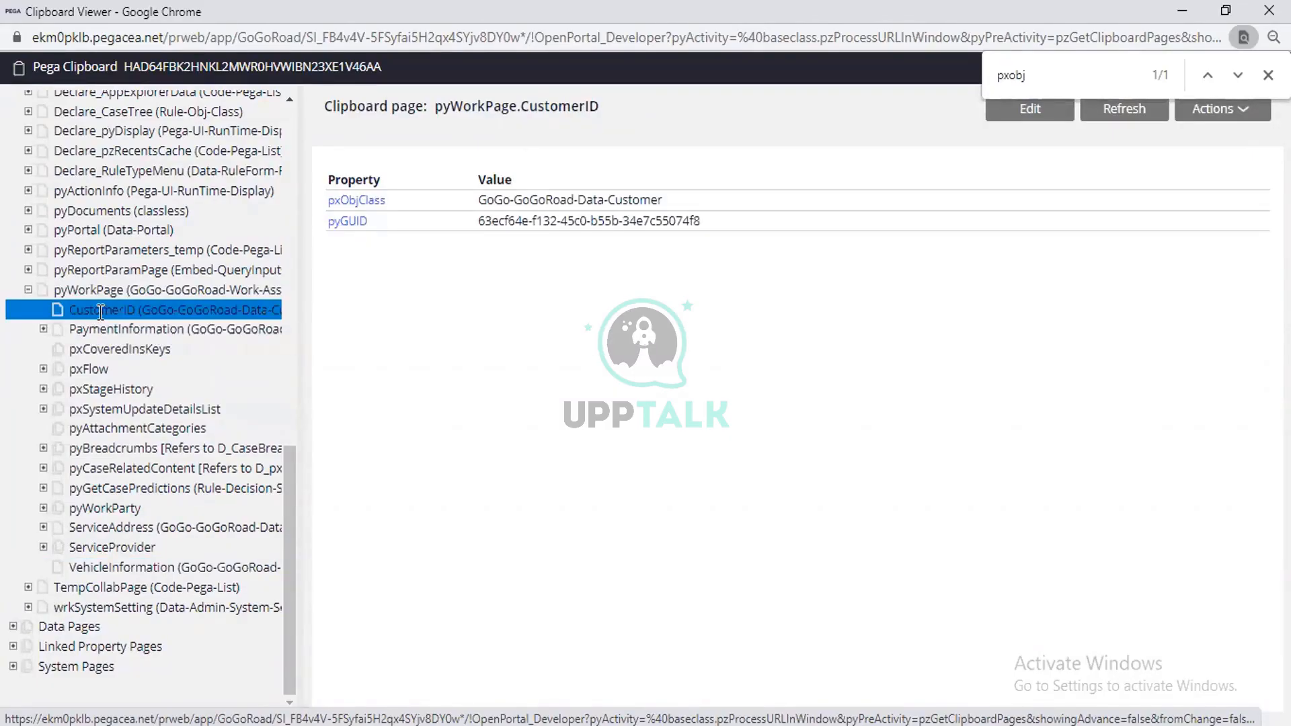
{"action": "left_click", "coordinate": [43, 329]}
{"action": "left_click", "coordinate": [85, 329]}
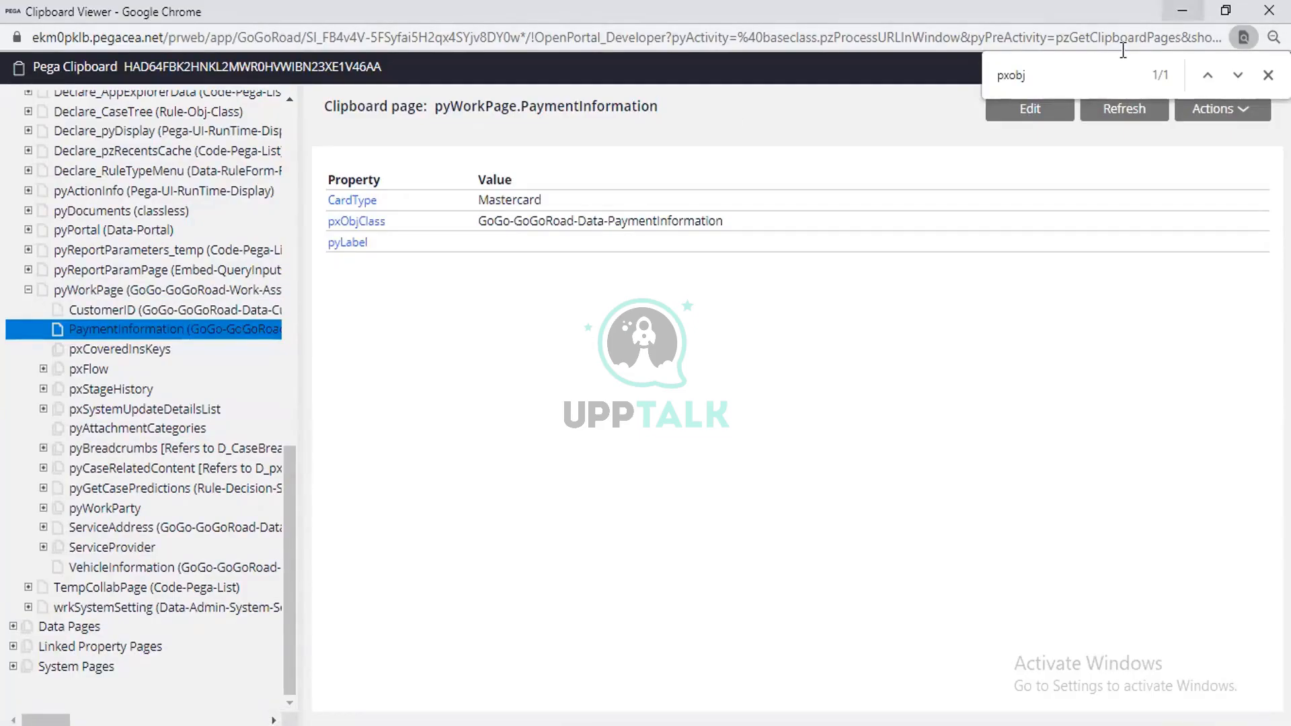
{"action": "left_click", "coordinate": [1182, 11]}
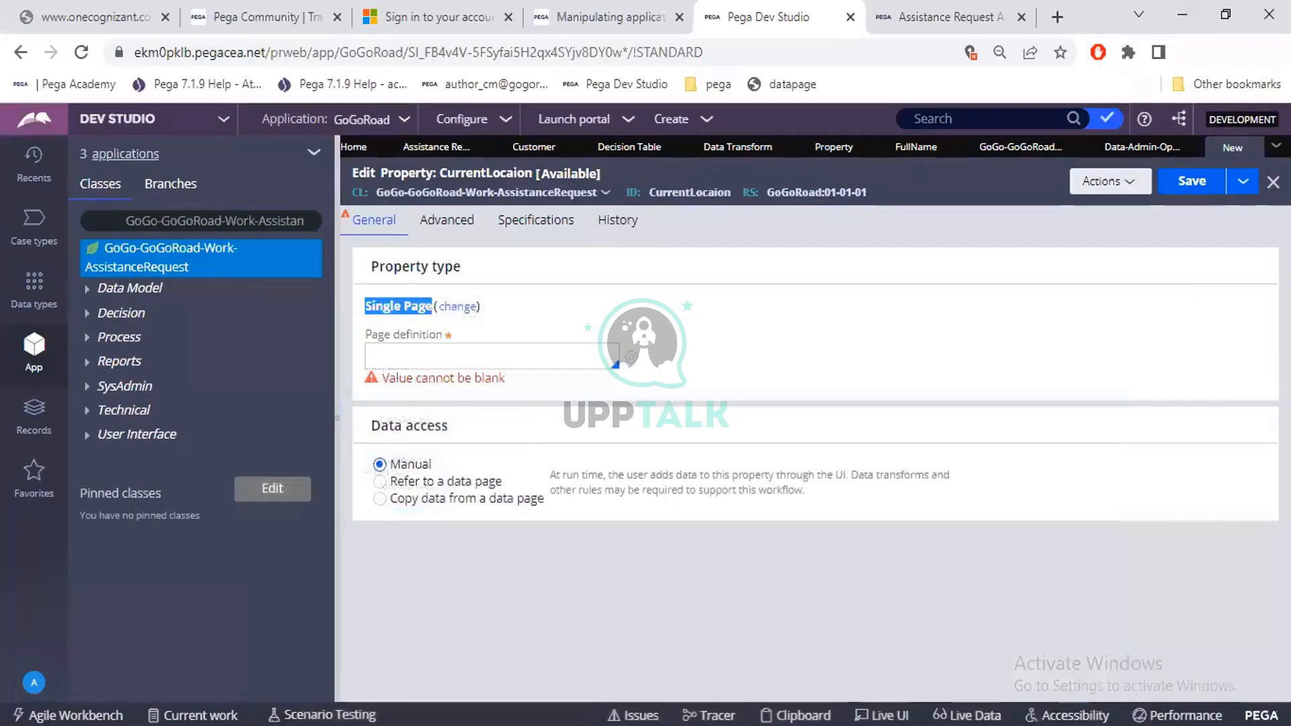
Compare employee row 4 in Excel with the PaymentInformation clipboard page, and go through the Empexp values in C2 to C4.
{"action": "key", "text": "alt+Tab"}
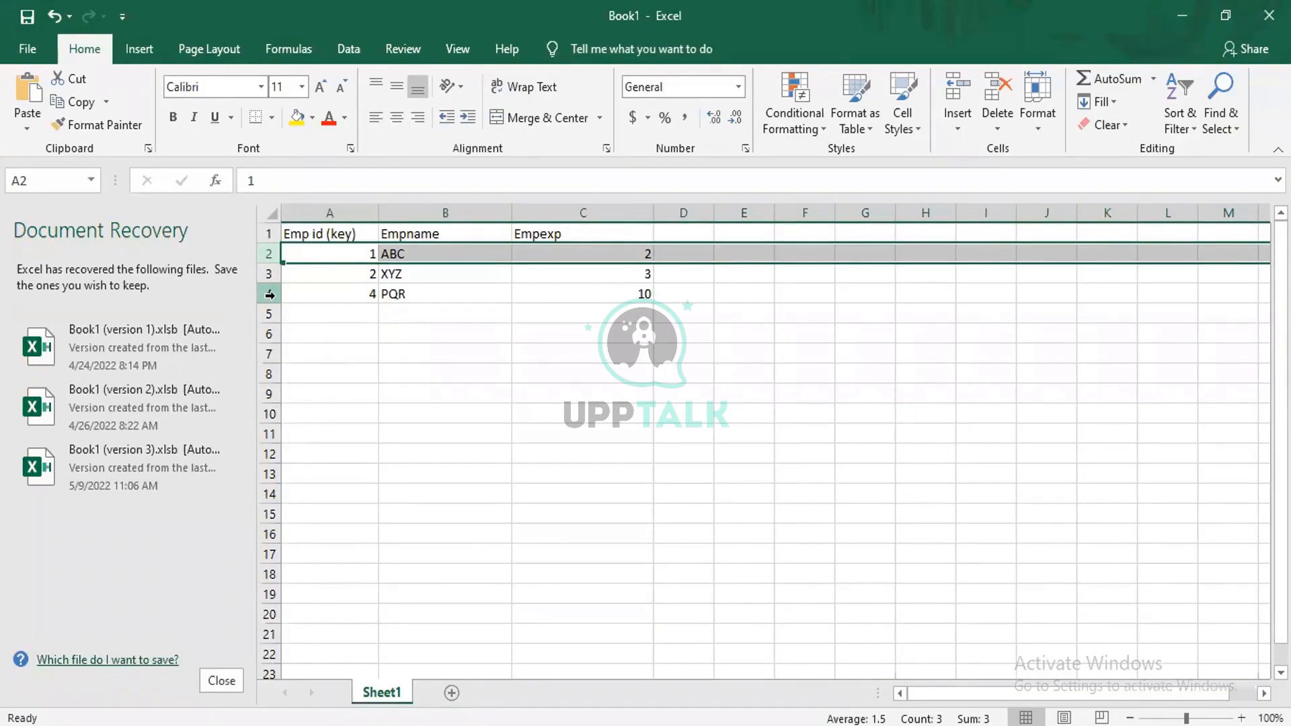
{"action": "left_click", "coordinate": [270, 294]}
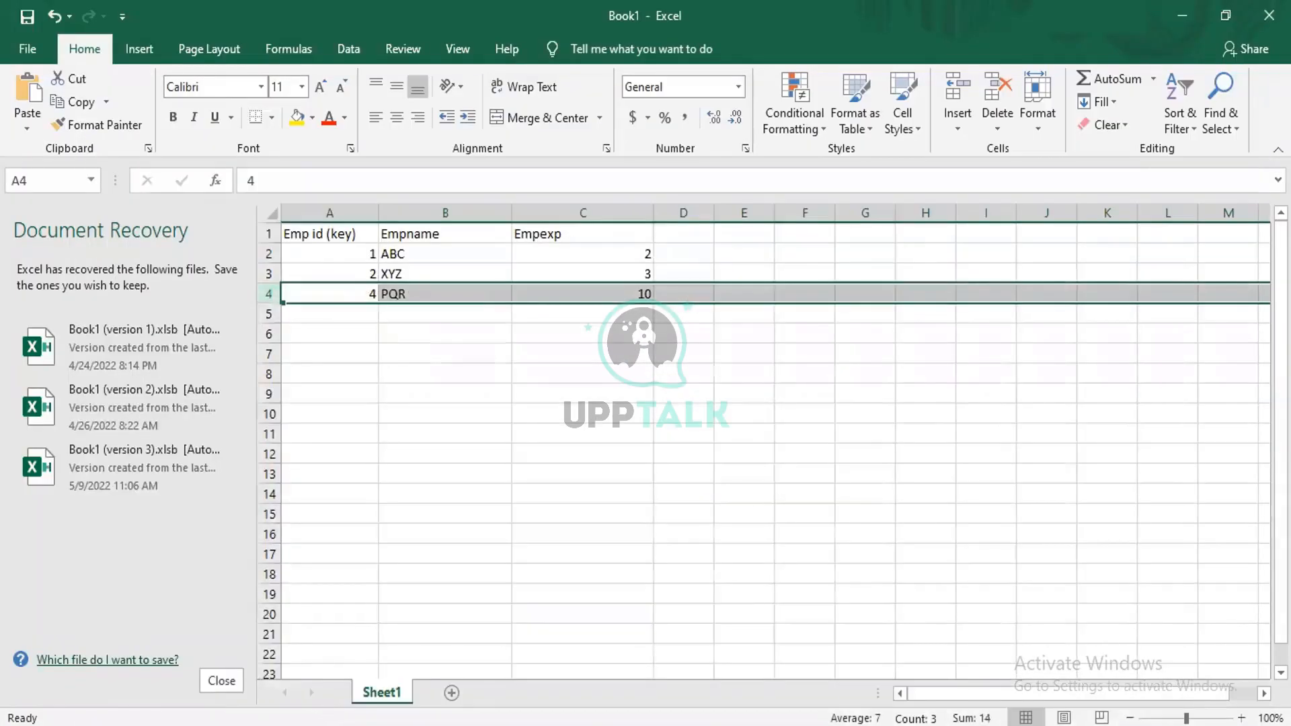
{"action": "left_click", "coordinate": [625, 725]}
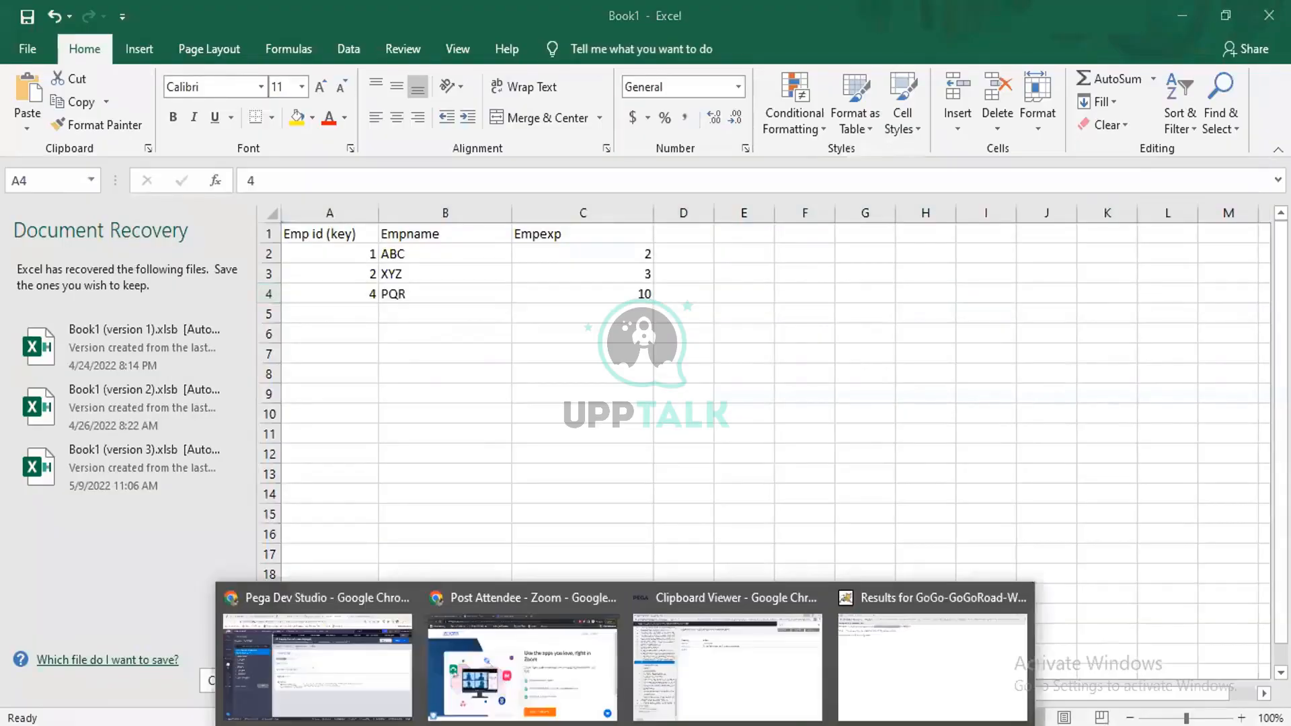
{"action": "left_click", "coordinate": [673, 699]}
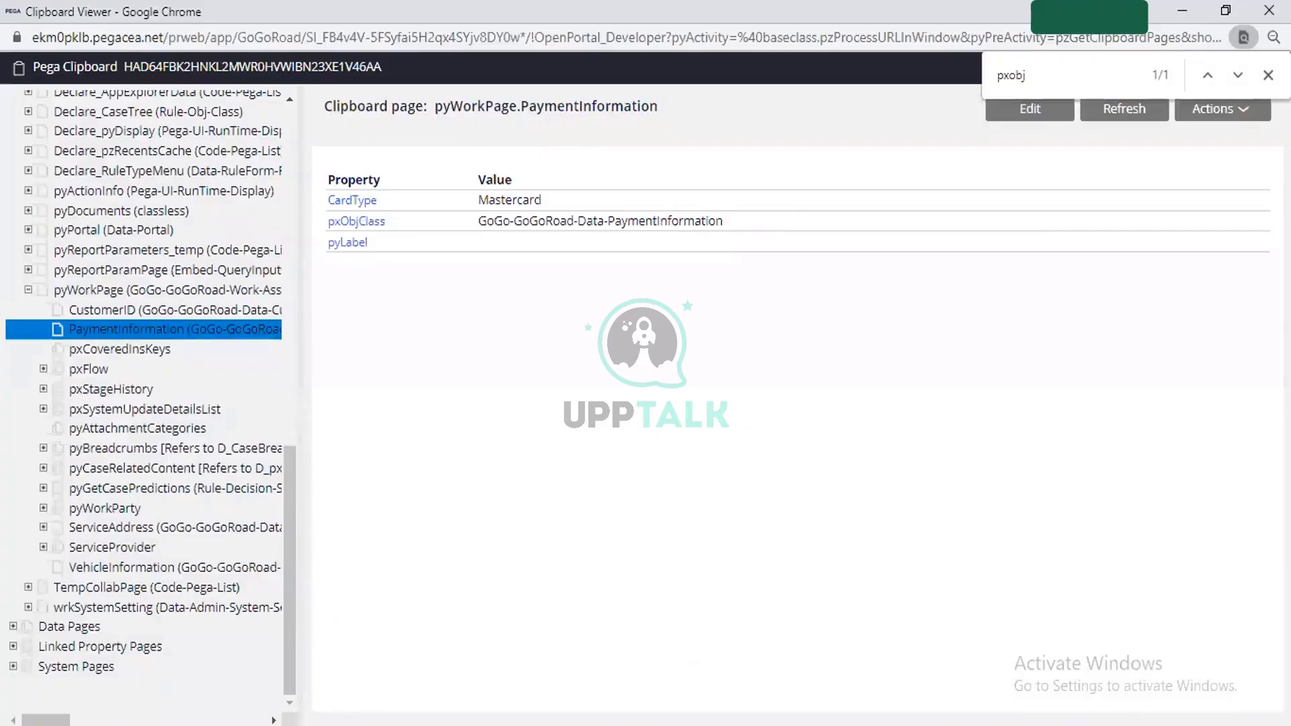
{"action": "key", "text": "alt+Tab"}
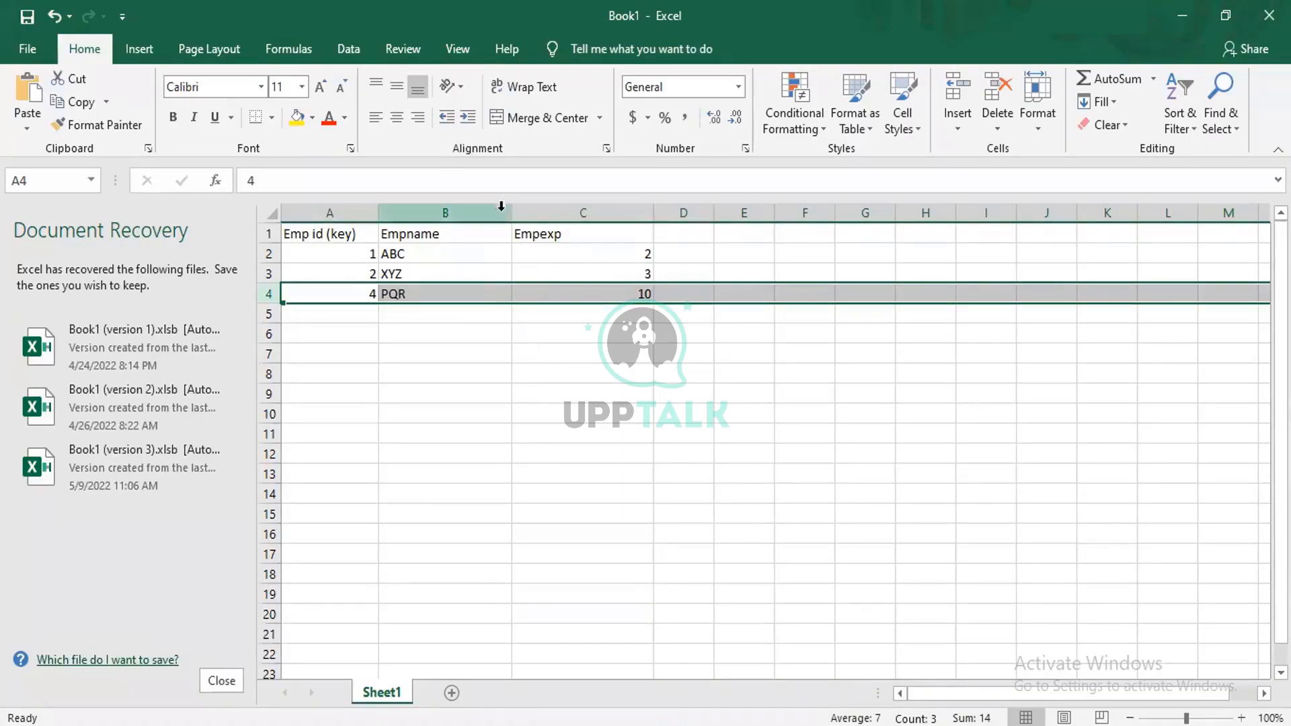
{"action": "left_click", "coordinate": [556, 253]}
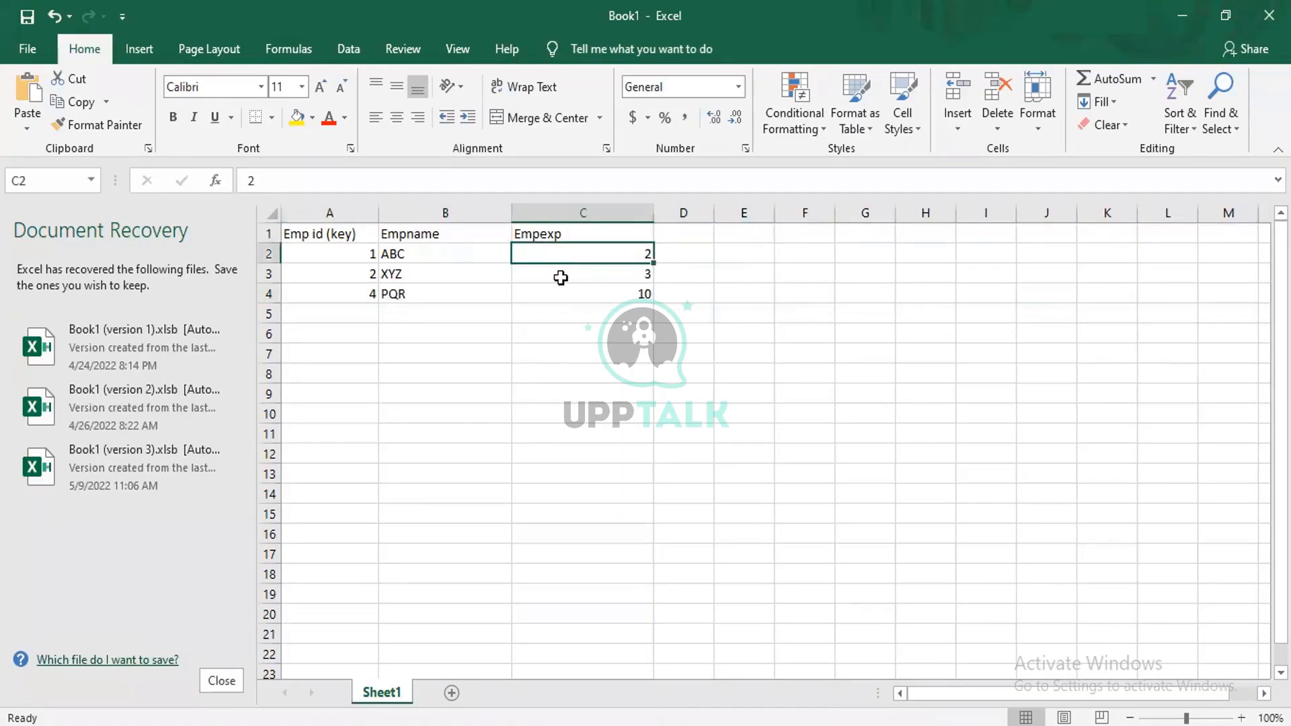
{"action": "left_click", "coordinate": [561, 277]}
{"action": "left_click", "coordinate": [563, 297]}
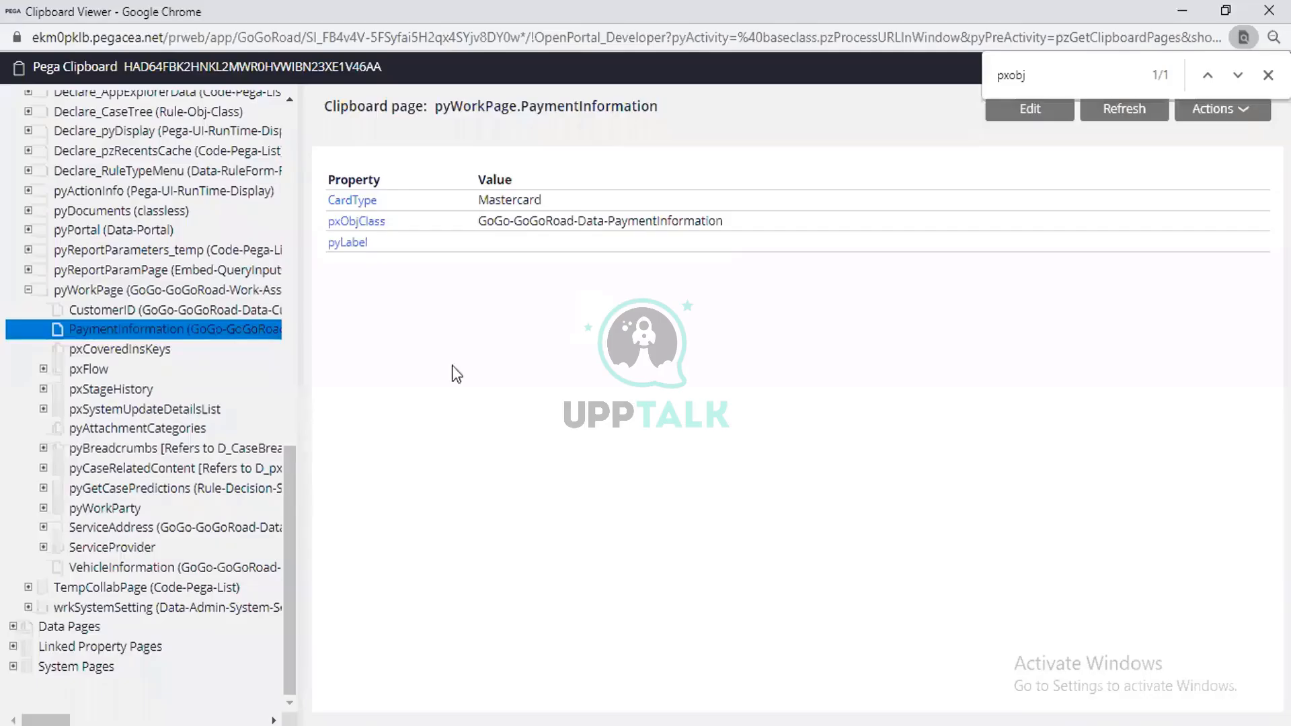
Look through the User Pages in the Clipboard Viewer for a list structure and inspect the D_AppExplorerPinnedClasses data page.
{"action": "scroll", "coordinate": [106, 446], "scroll_direction": "up", "scroll_amount": 5}
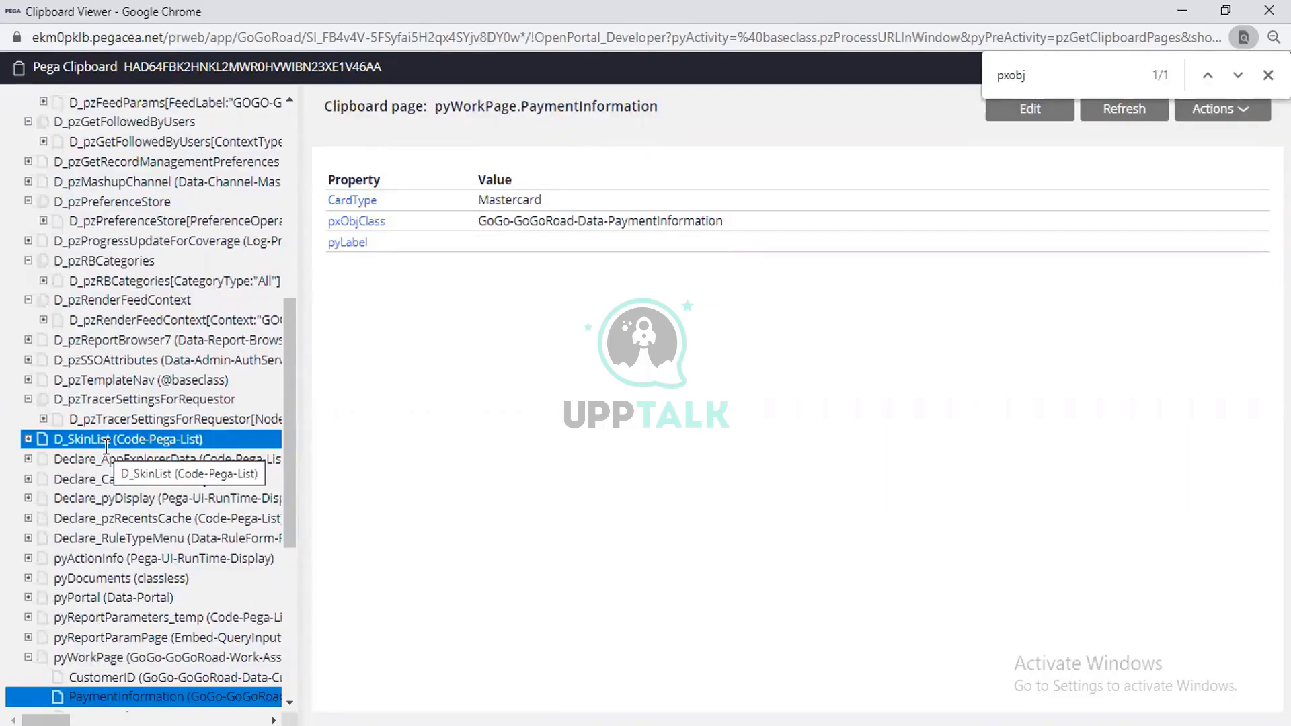
{"action": "scroll", "coordinate": [106, 447], "scroll_direction": "up", "scroll_amount": 5}
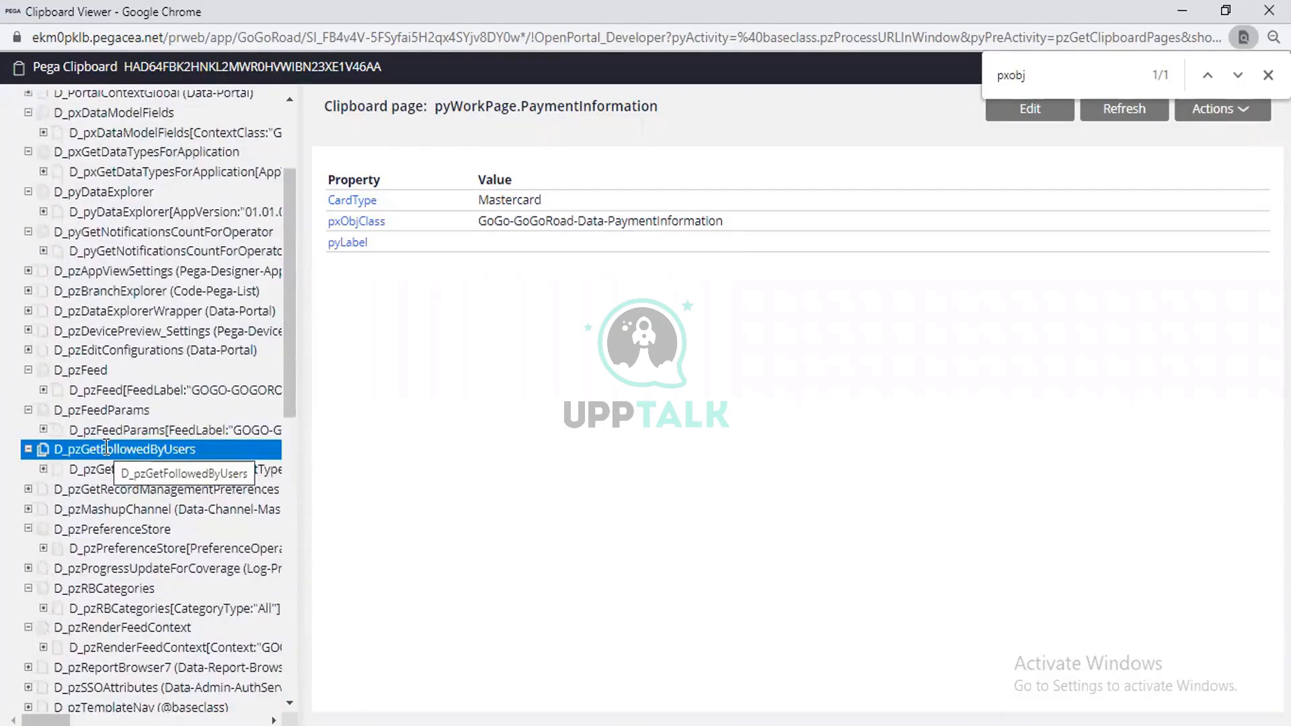
{"action": "scroll", "coordinate": [106, 448], "scroll_direction": "up", "scroll_amount": 3}
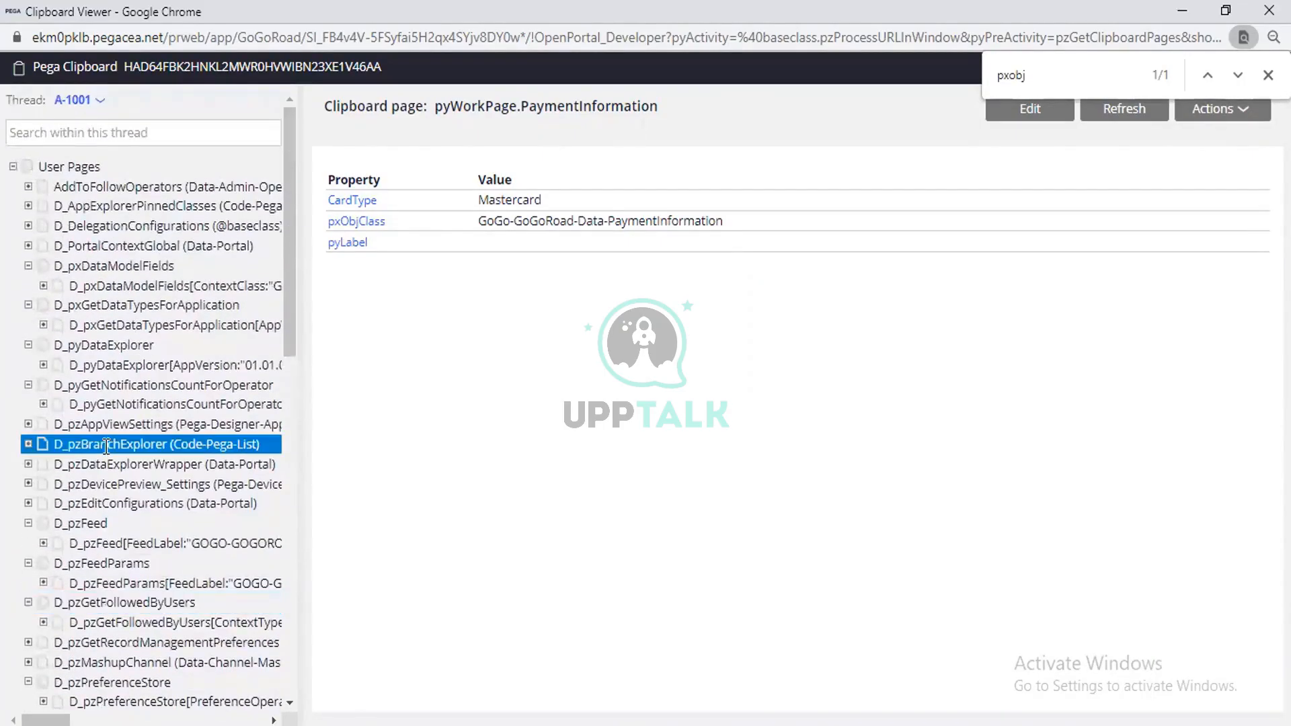
{"action": "left_click", "coordinate": [28, 206]}
{"action": "left_click", "coordinate": [84, 205]}
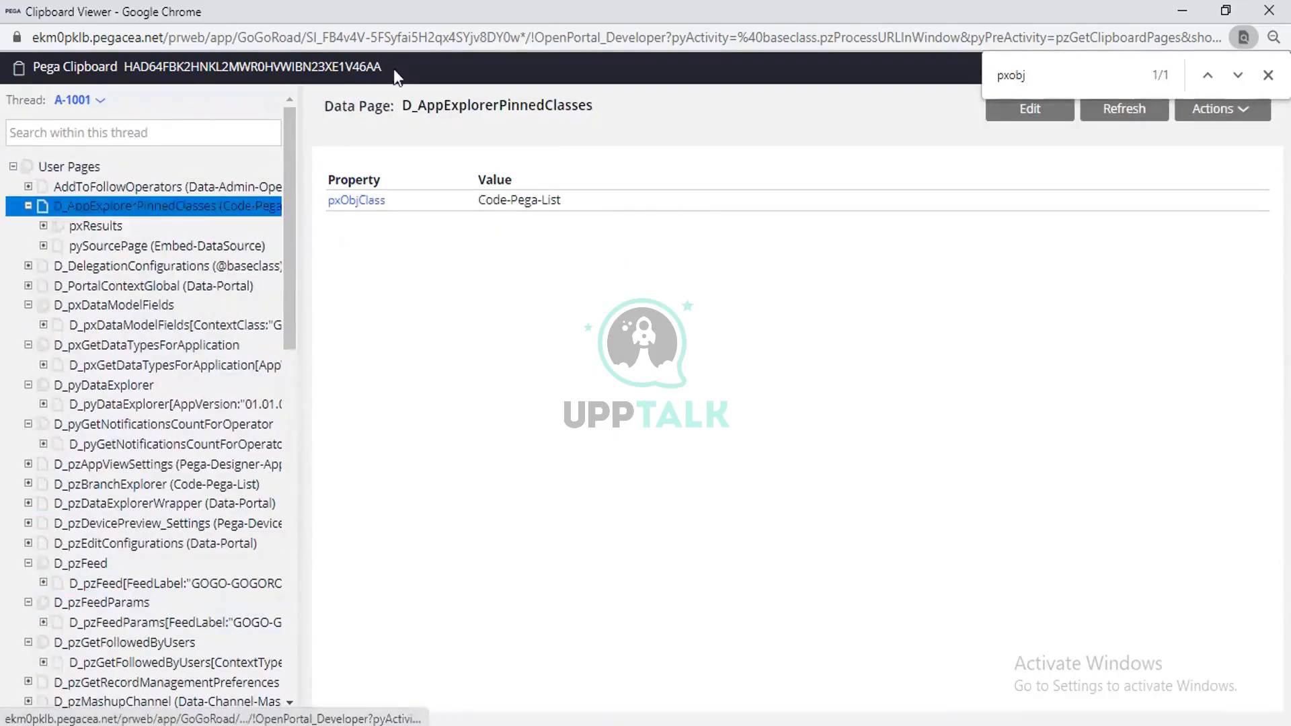
{"action": "left_click", "coordinate": [140, 241]}
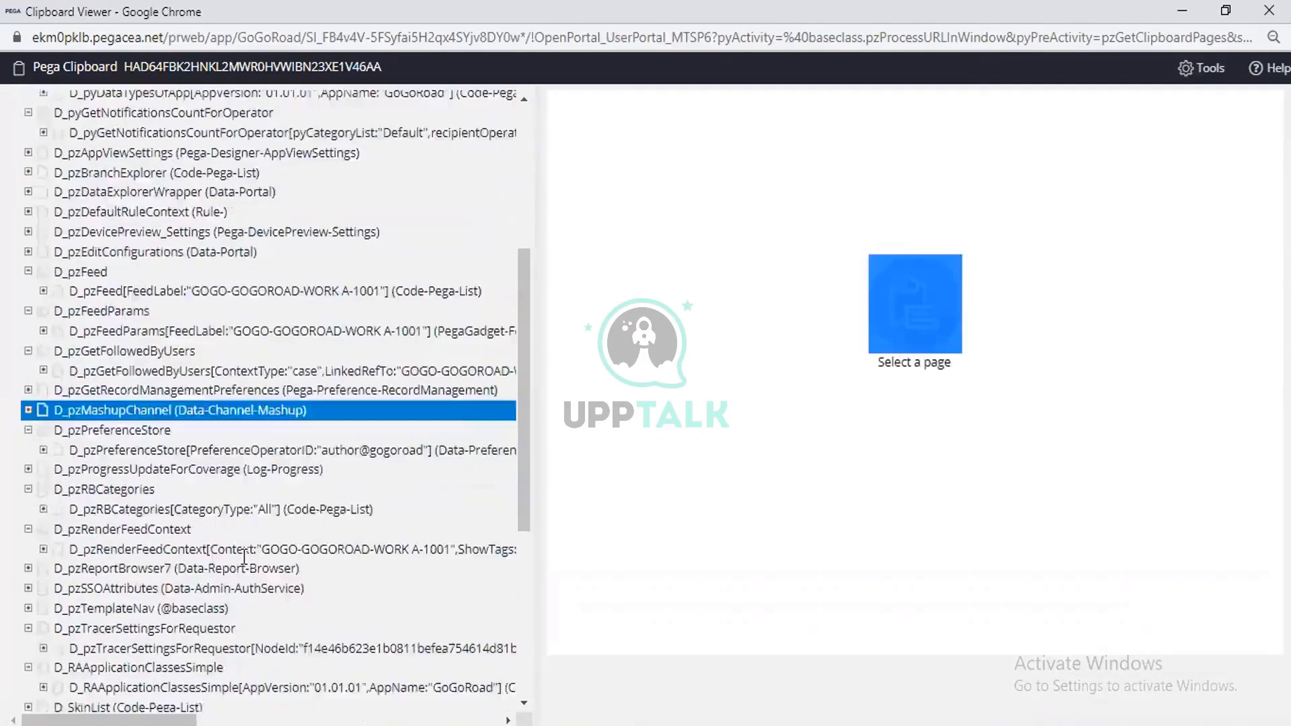
Find a page list in the clipboard by expanding pyReportParameters_temp and Declare_AppExplorerData, and examine the pxResults(1) page.
{"action": "scroll", "coordinate": [101, 404], "scroll_direction": "down", "scroll_amount": 1}
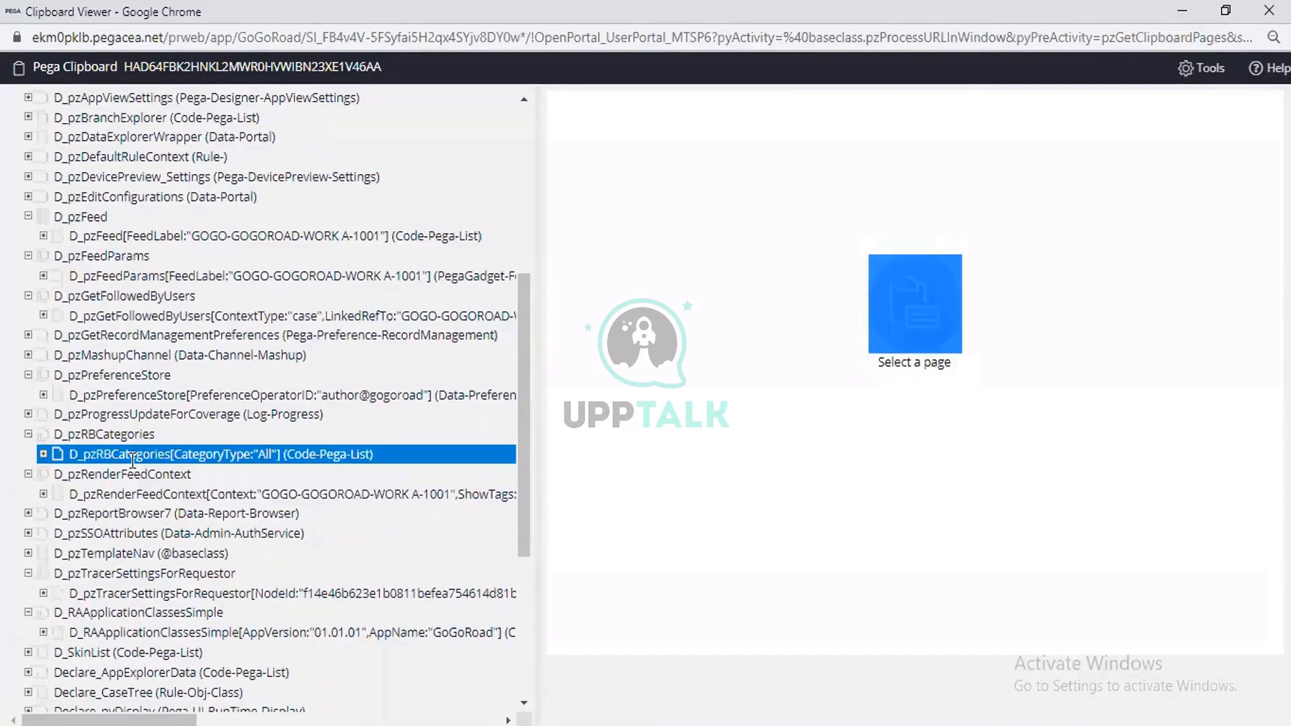
{"action": "scroll", "coordinate": [133, 460], "scroll_direction": "down", "scroll_amount": 4}
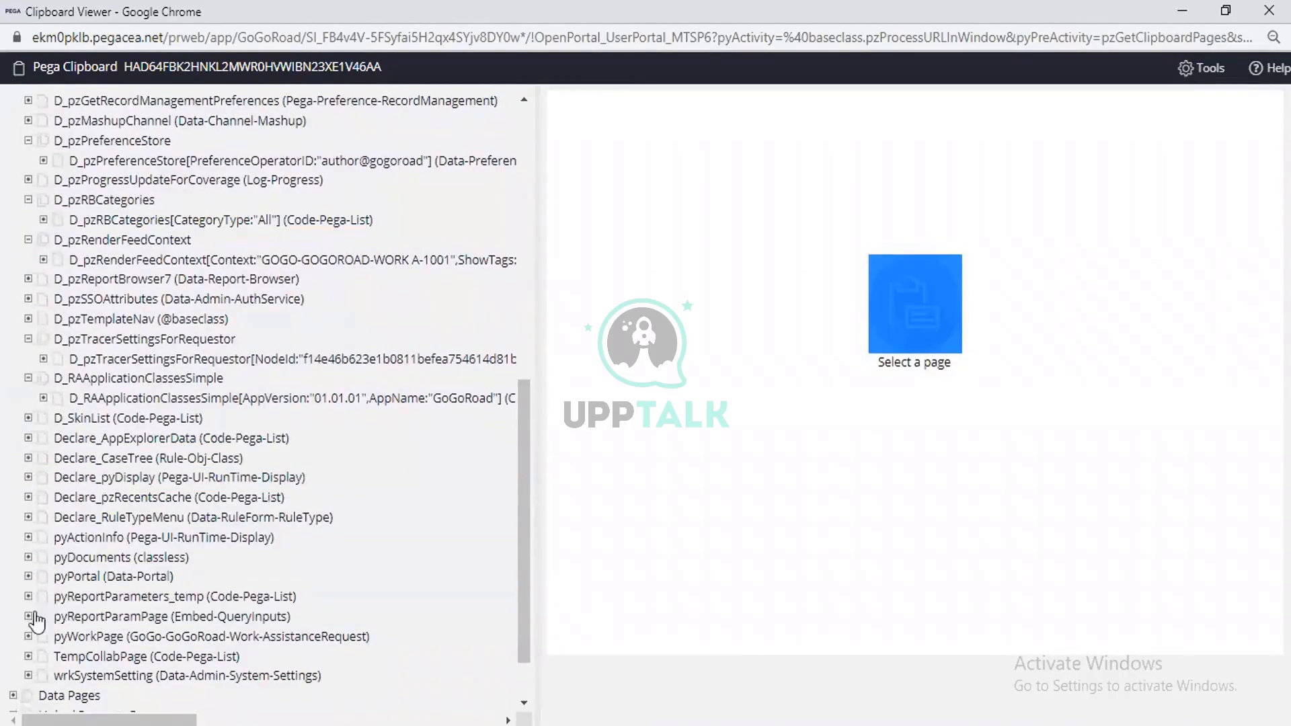
{"action": "left_click", "coordinate": [28, 596]}
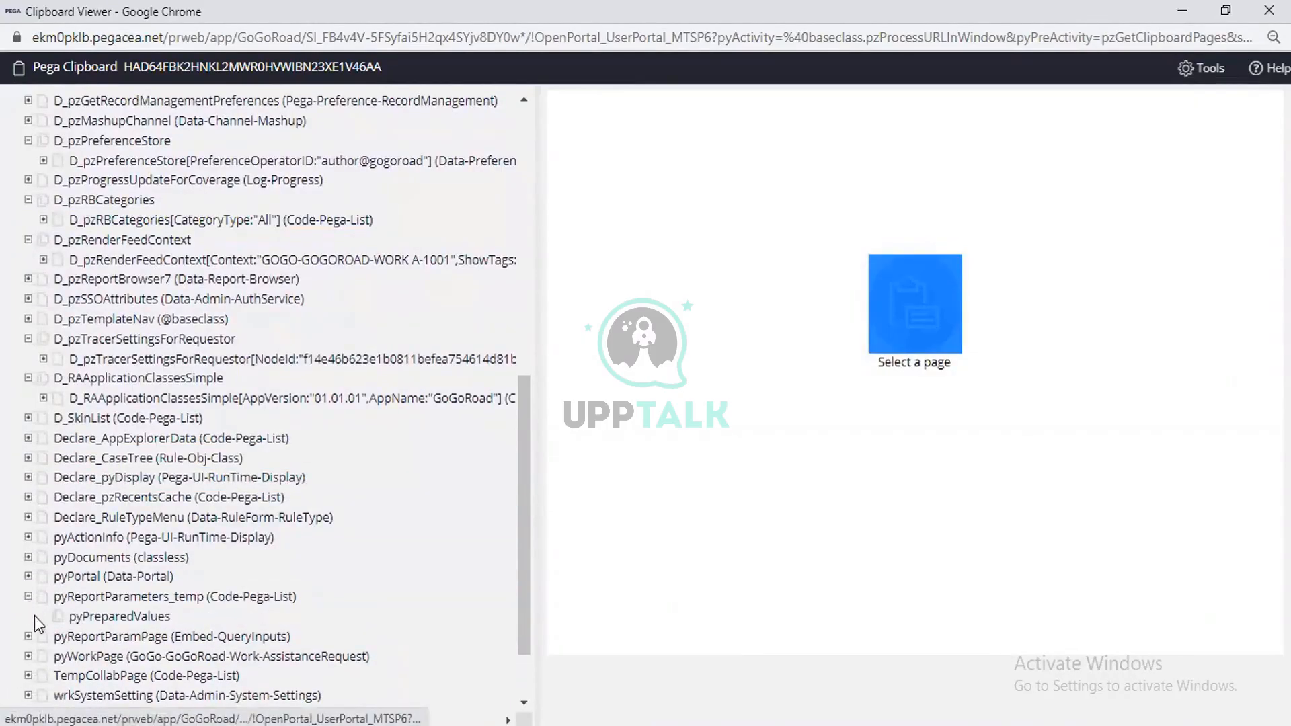
{"action": "left_click", "coordinate": [100, 581]}
{"action": "scroll", "coordinate": [104, 582], "scroll_direction": "up", "scroll_amount": 1}
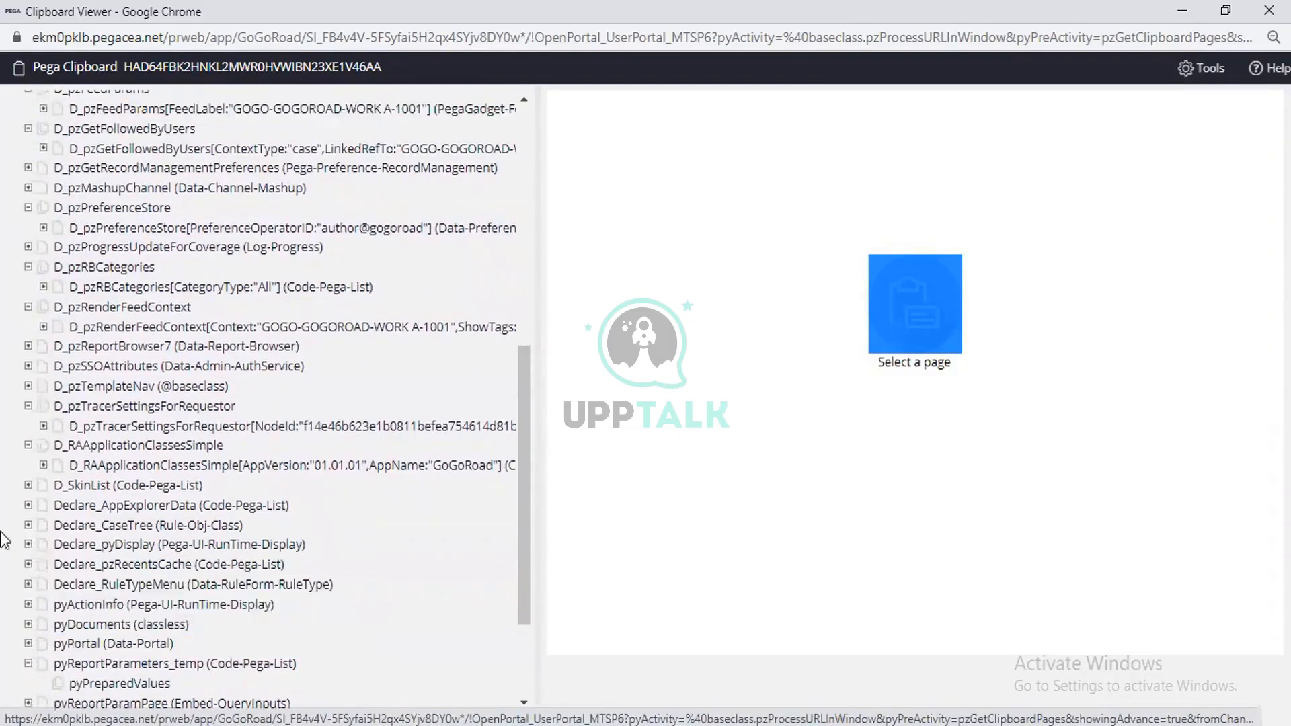
{"action": "left_click", "coordinate": [28, 506]}
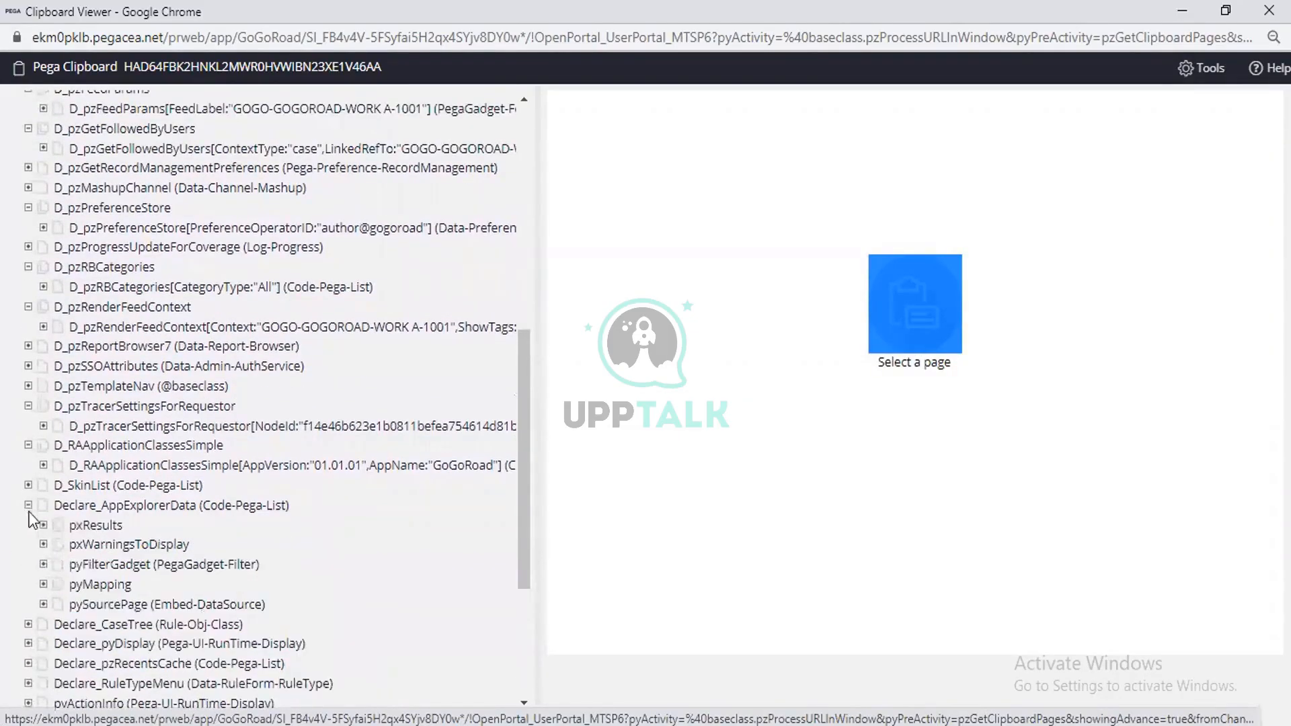
{"action": "left_click", "coordinate": [42, 526]}
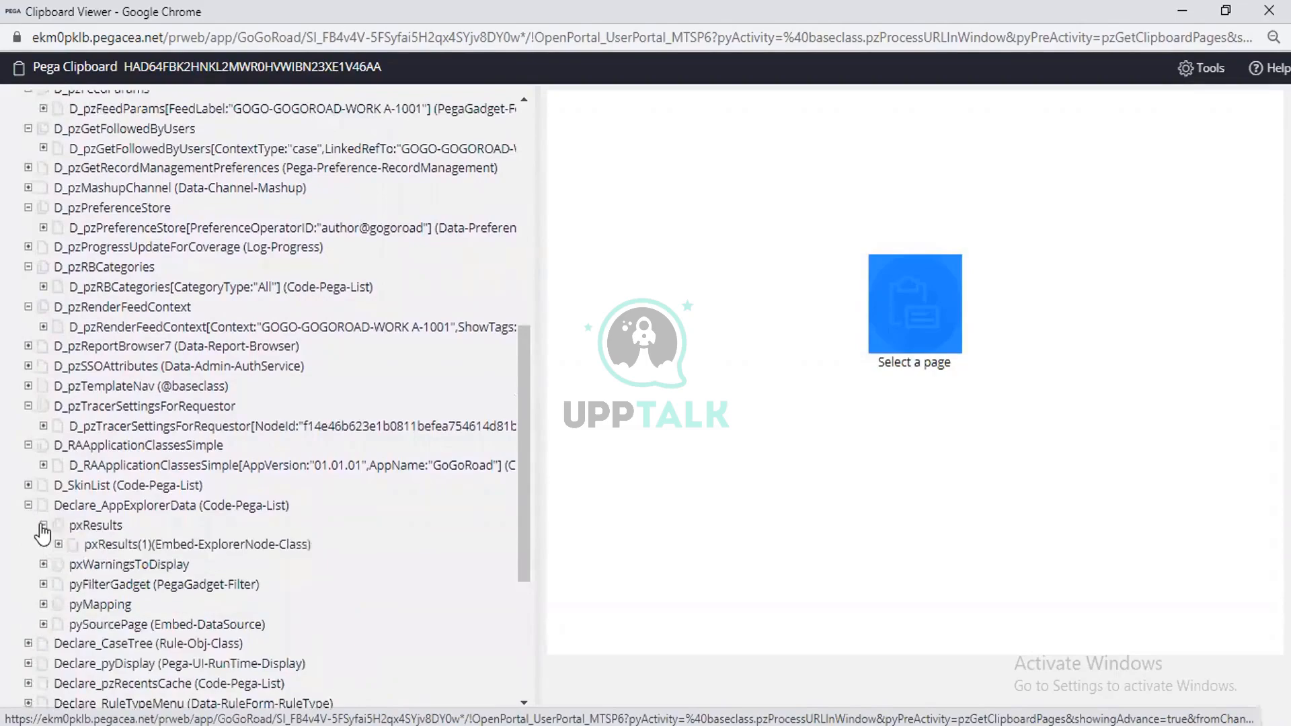
{"action": "left_click", "coordinate": [152, 548]}
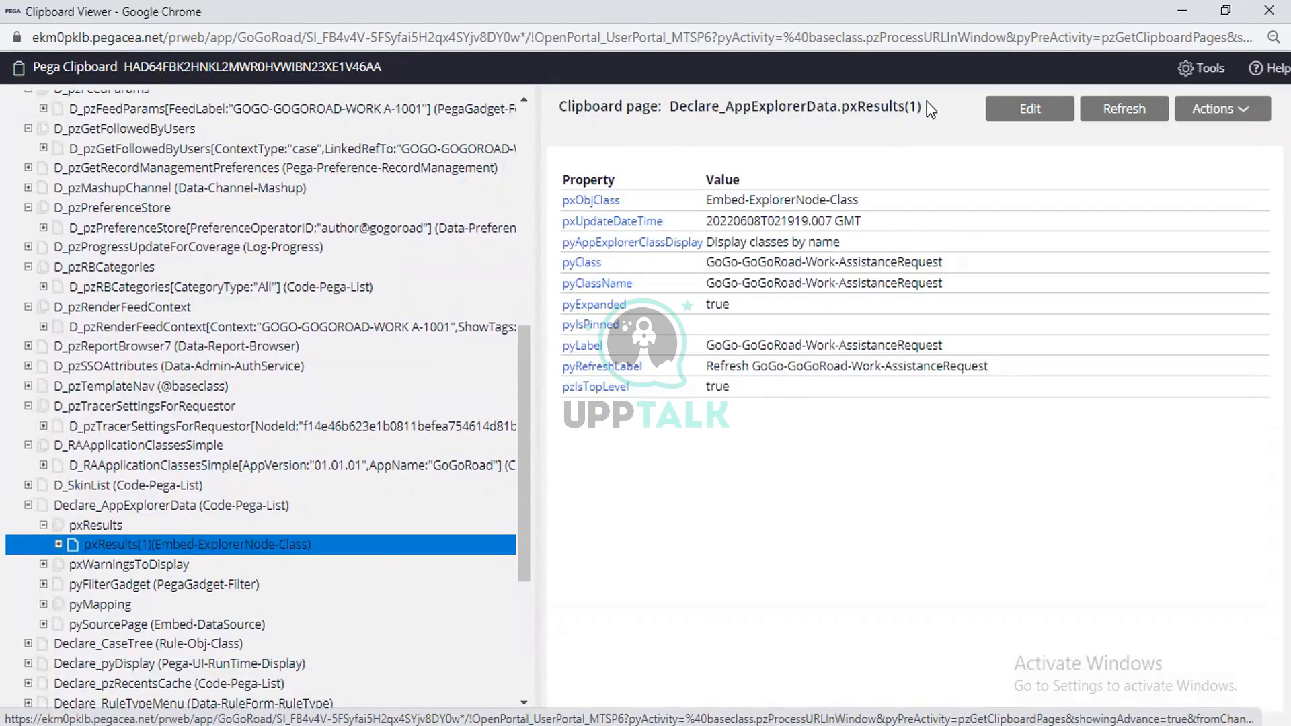
Highlight pxResults(1) in the clipboard page name and expand D_SkinList to look for another page list.
{"action": "left_click_drag", "start_coordinate": [924, 106], "coordinate": [843, 111]}
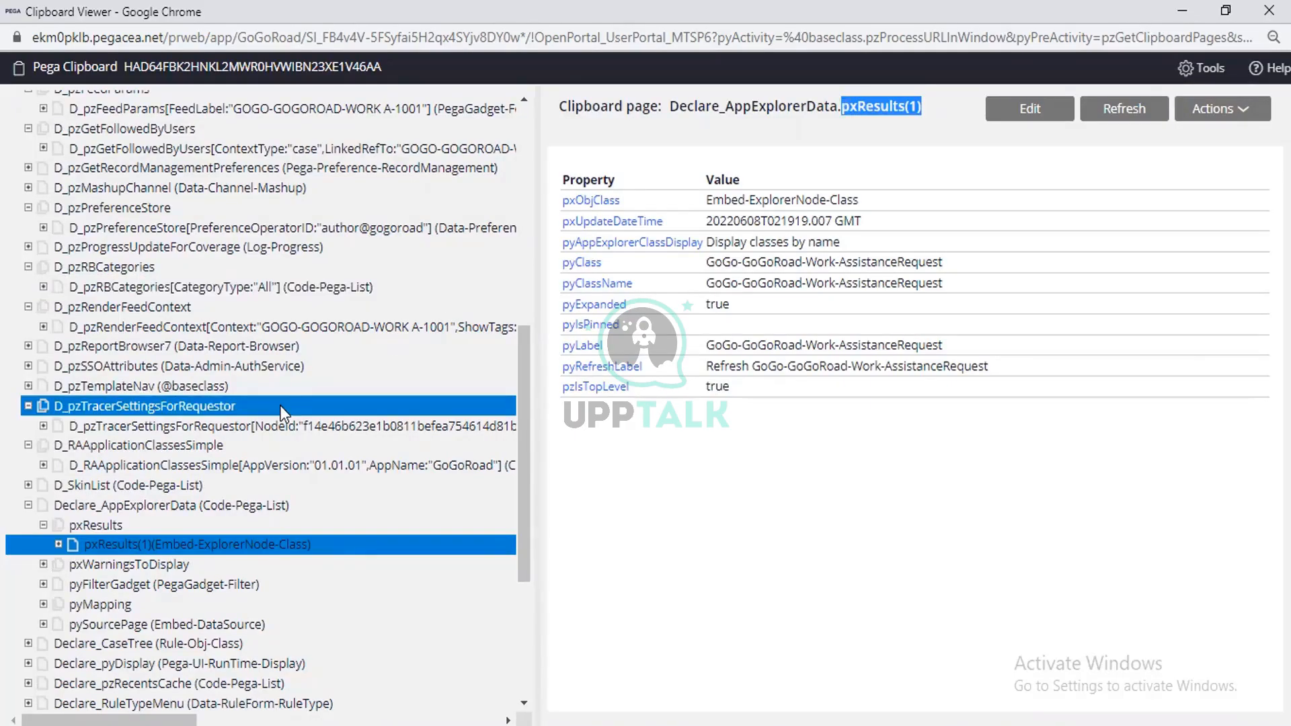
{"action": "left_click", "coordinate": [28, 485]}
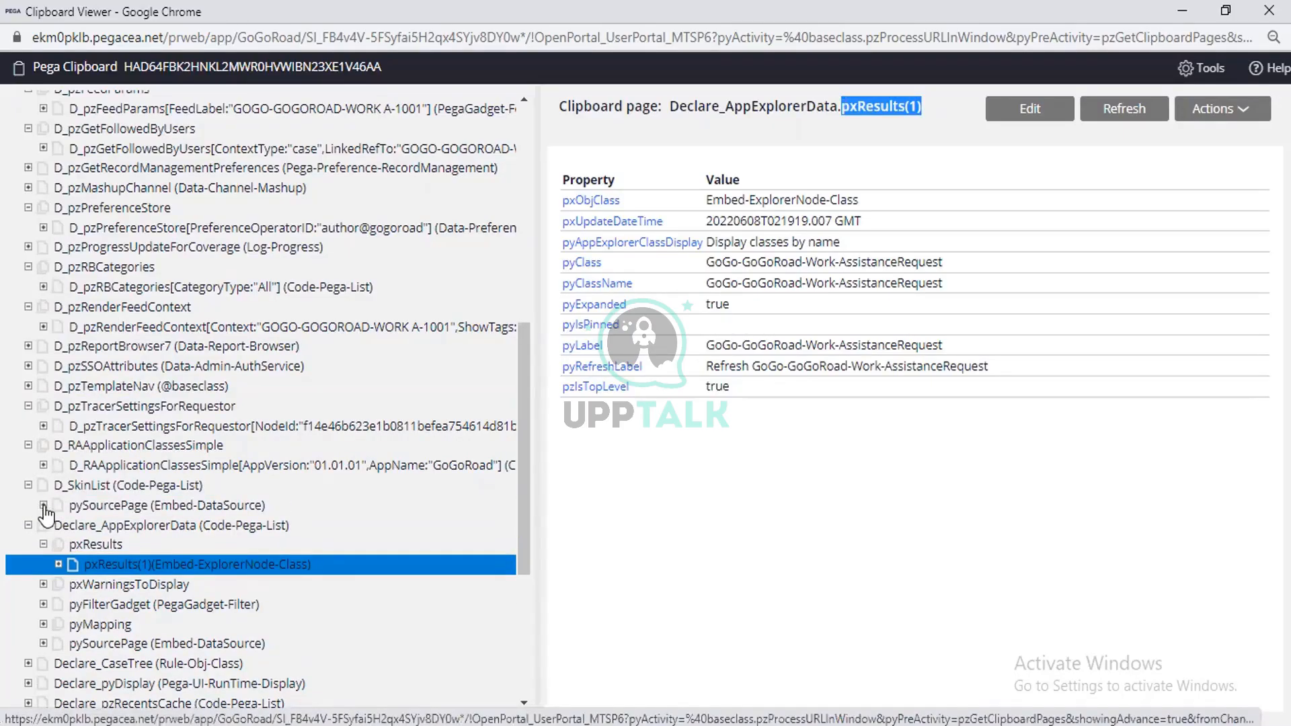
{"action": "left_click", "coordinate": [44, 505]}
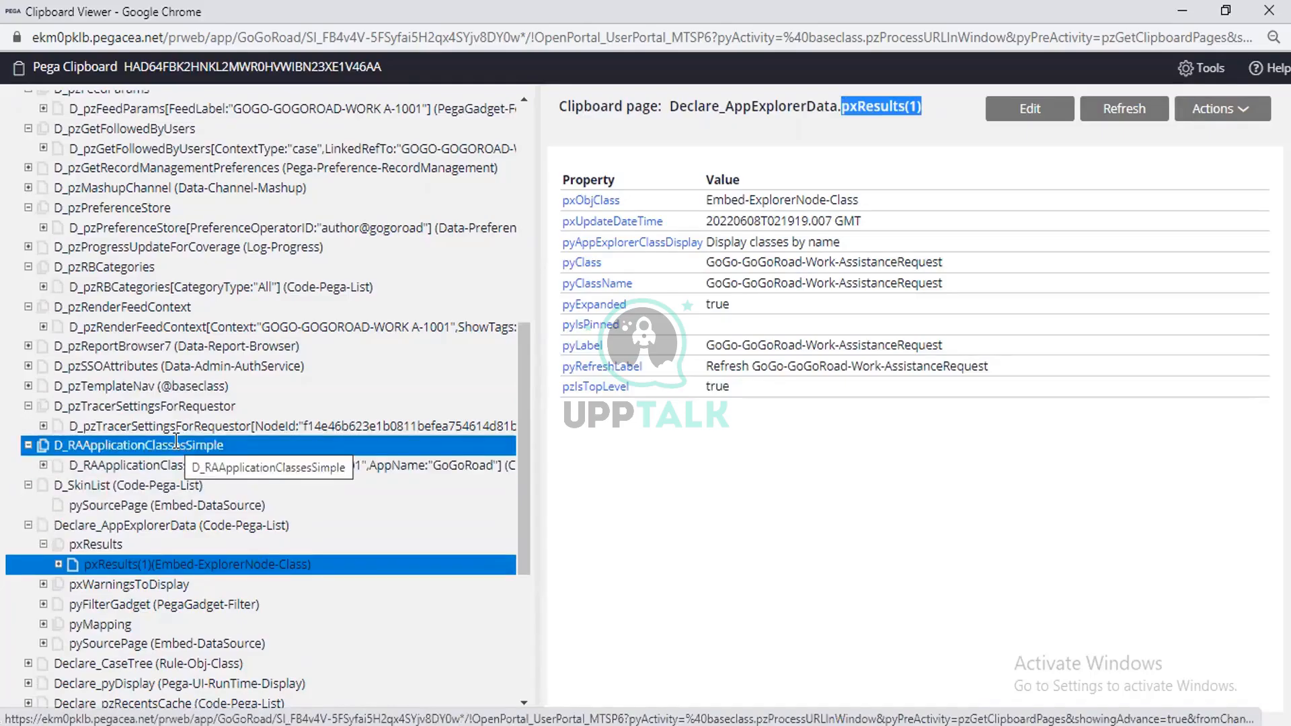
{"action": "scroll", "coordinate": [176, 440], "scroll_direction": "up", "scroll_amount": 2}
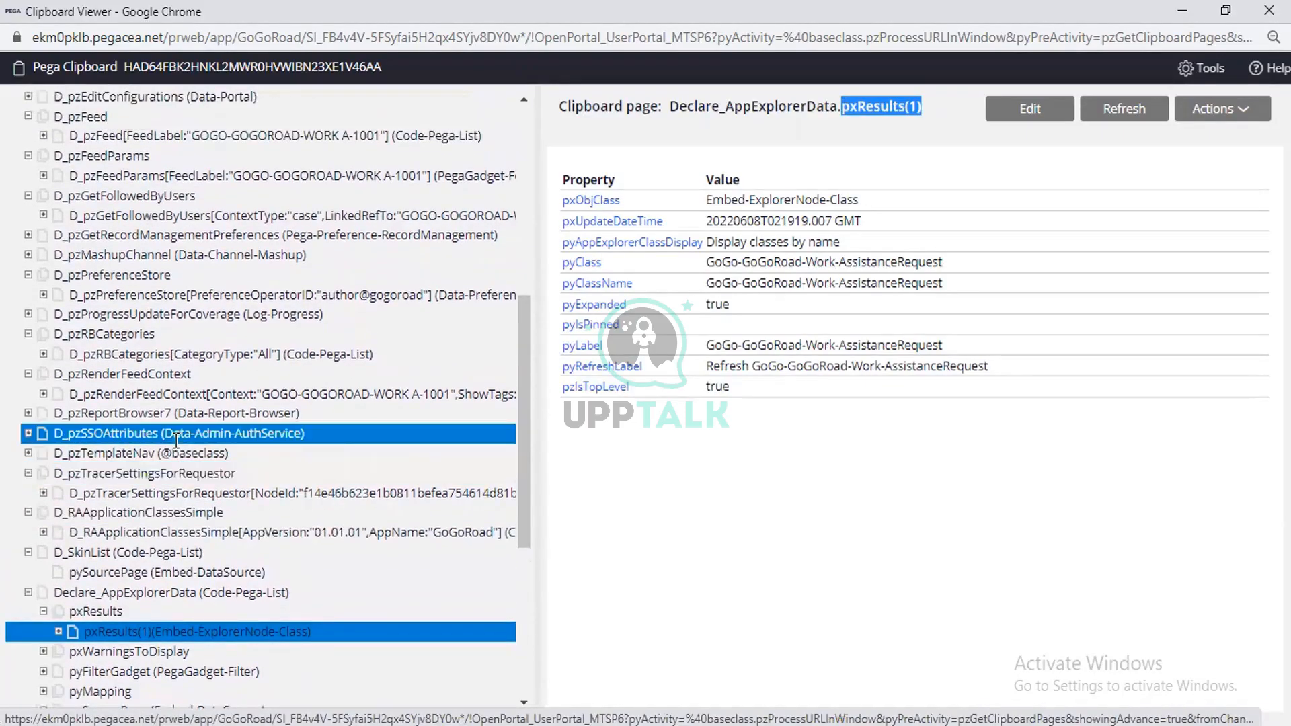
{"action": "scroll", "coordinate": [176, 440], "scroll_direction": "up", "scroll_amount": 5}
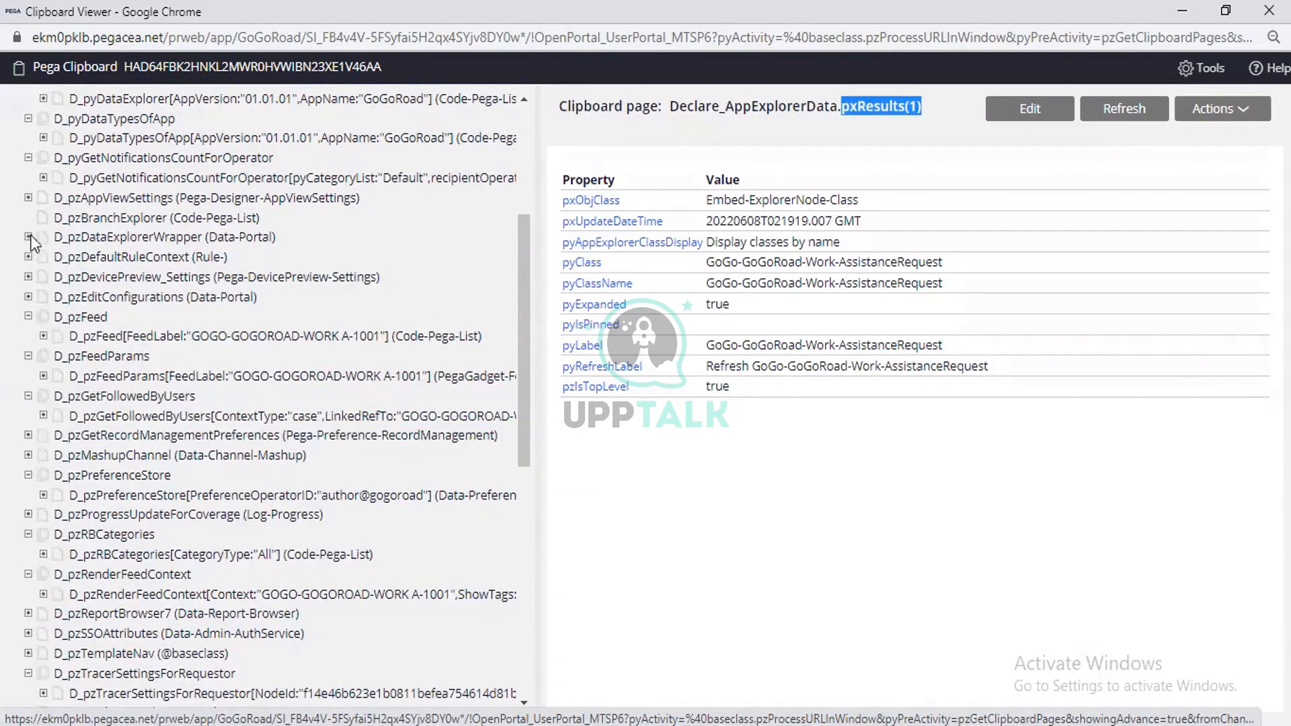
Expand pxResults under D_pzBranchExplorer and inspect the D_pzBranchExplorer data page with its class and name.
{"action": "left_click", "coordinate": [28, 218]}
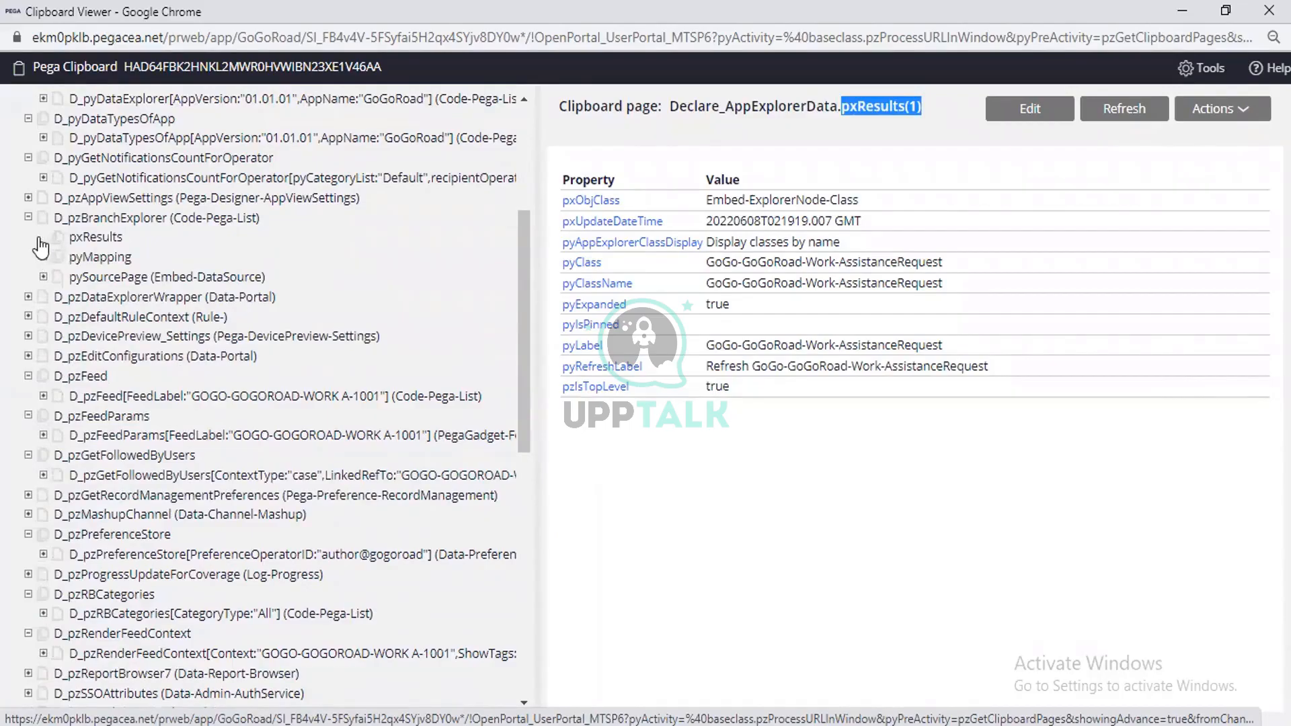
{"action": "left_click", "coordinate": [42, 237]}
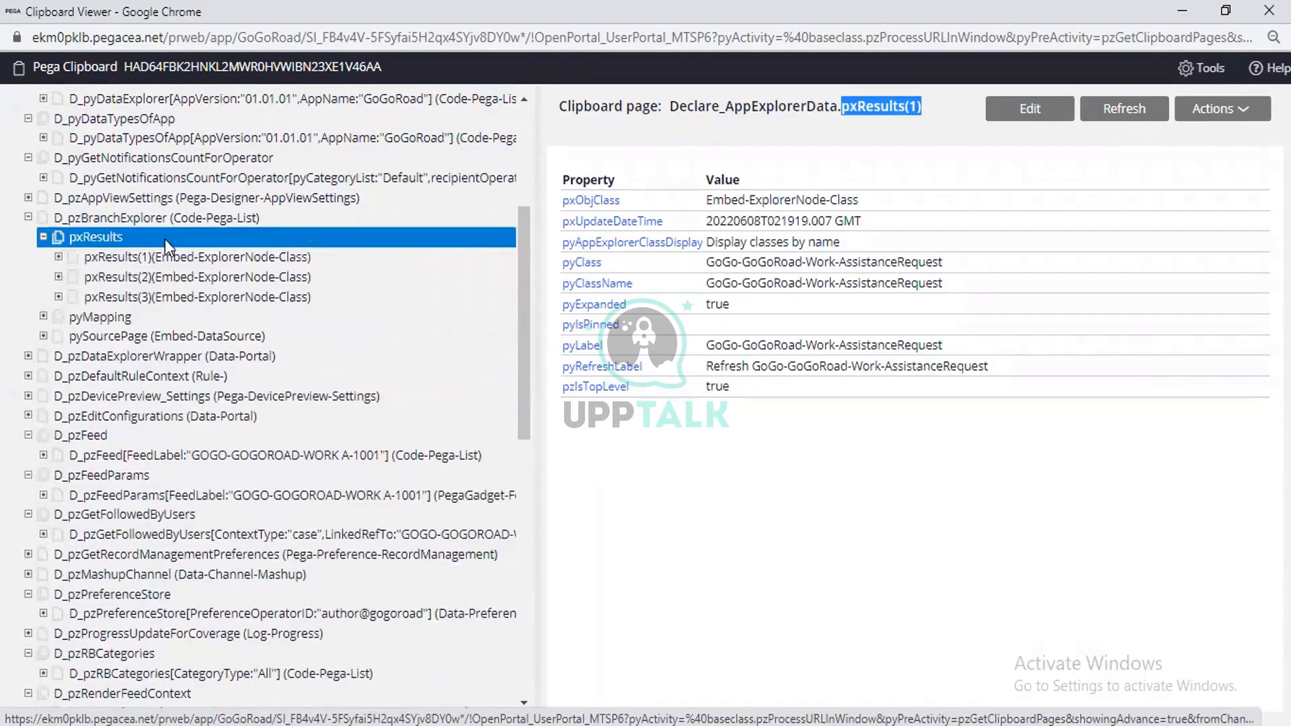
{"action": "left_click", "coordinate": [141, 216]}
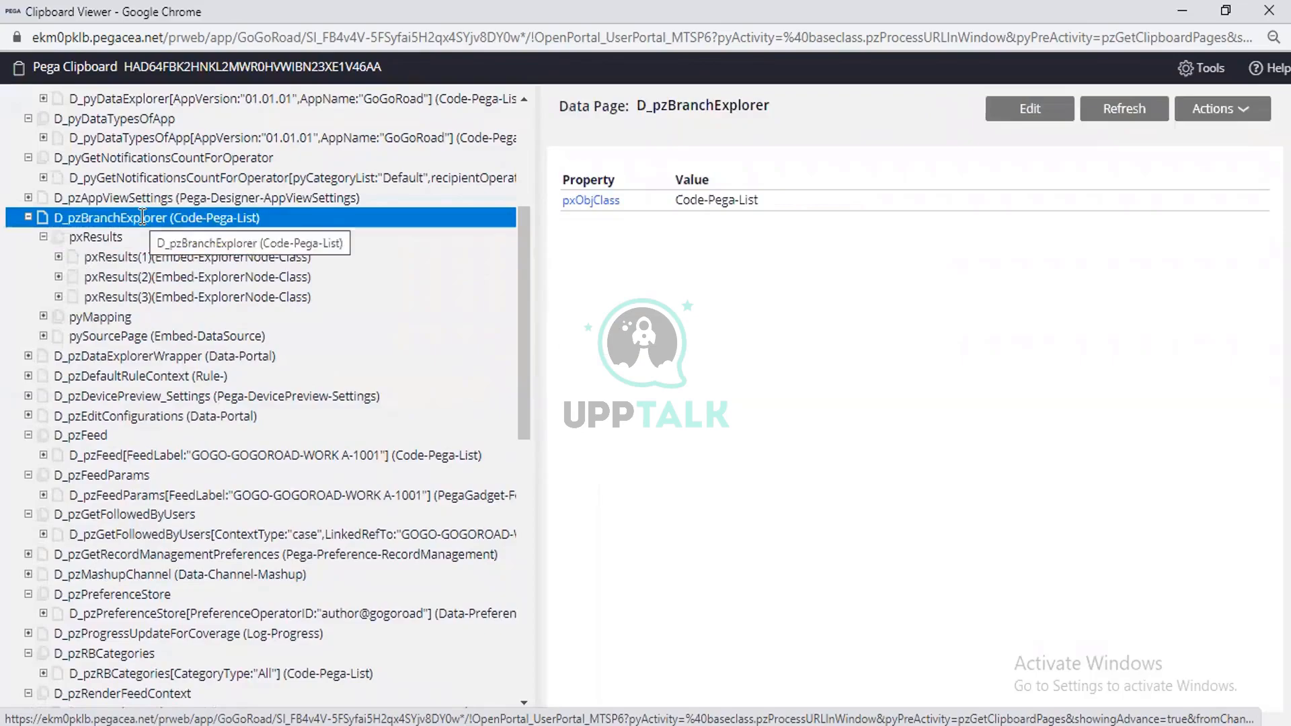
{"action": "left_click_drag", "start_coordinate": [767, 101], "coordinate": [635, 109]}
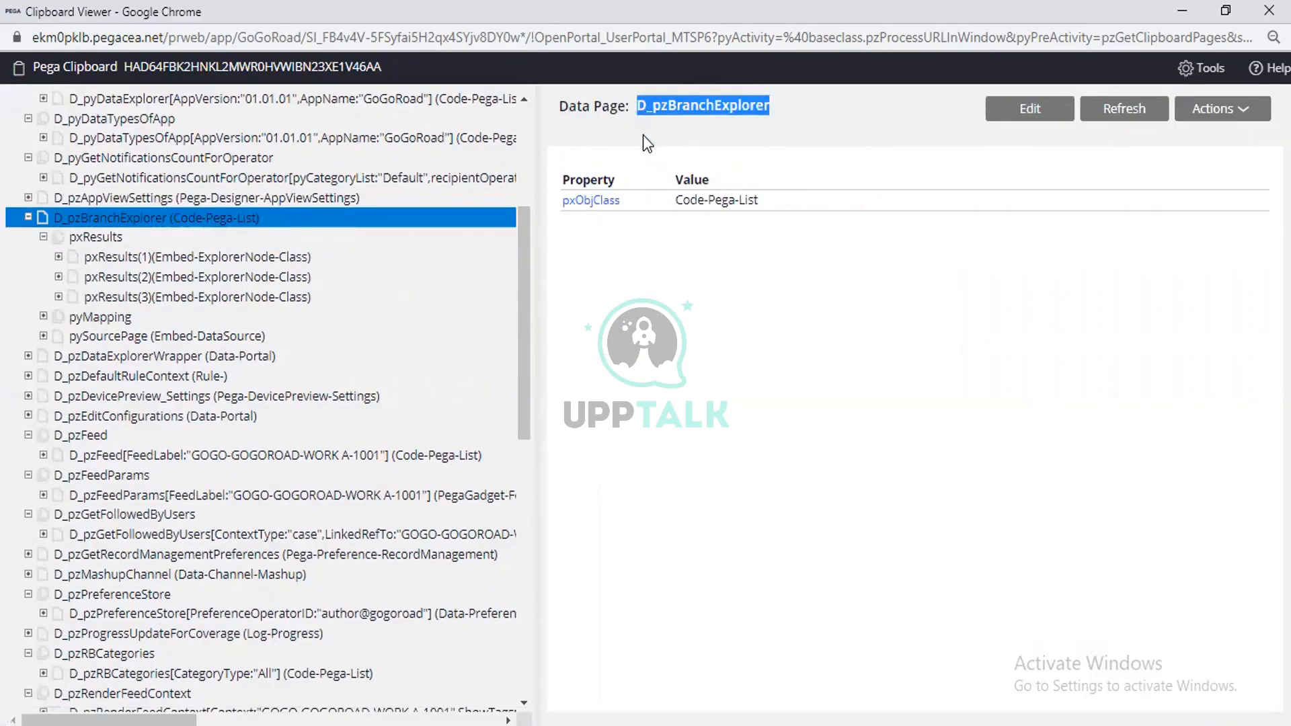
{"action": "left_click", "coordinate": [643, 137]}
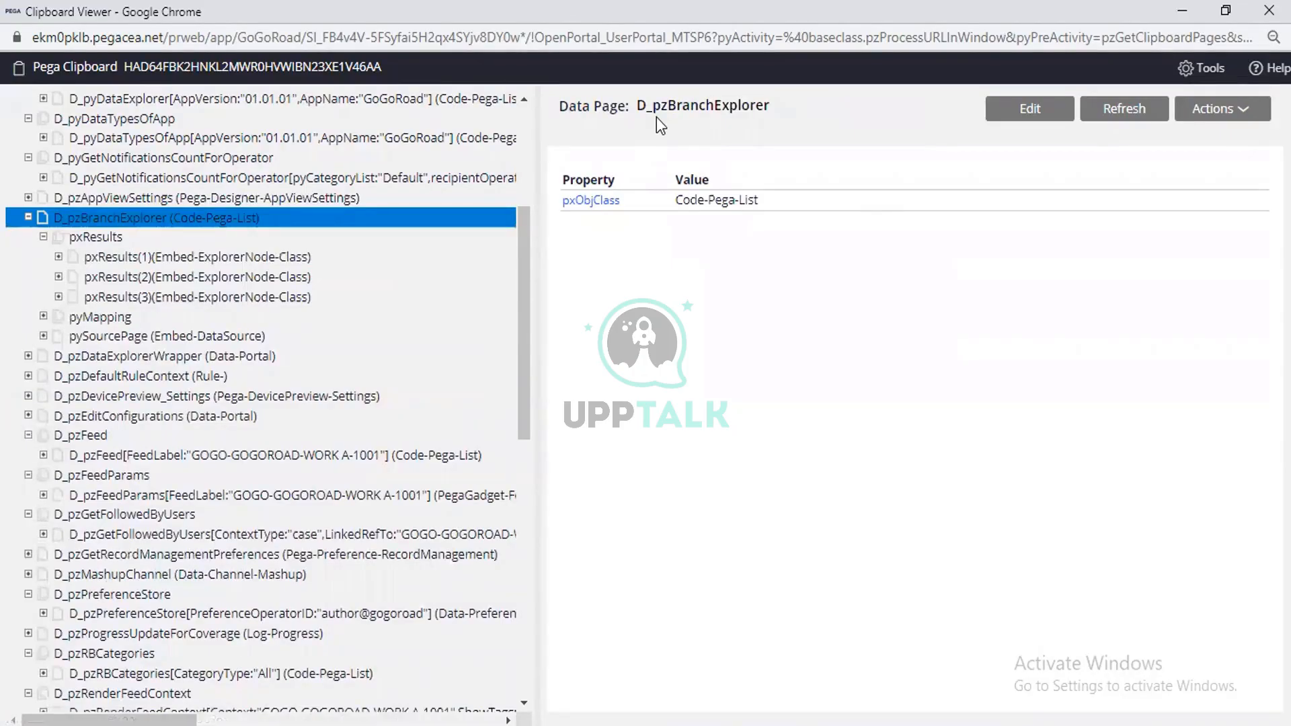
Compare the properties of pxResults(1), pxResults(2) and pxResults(3) in the D_pzBranchExplorer page list.
{"action": "left_click", "coordinate": [121, 257]}
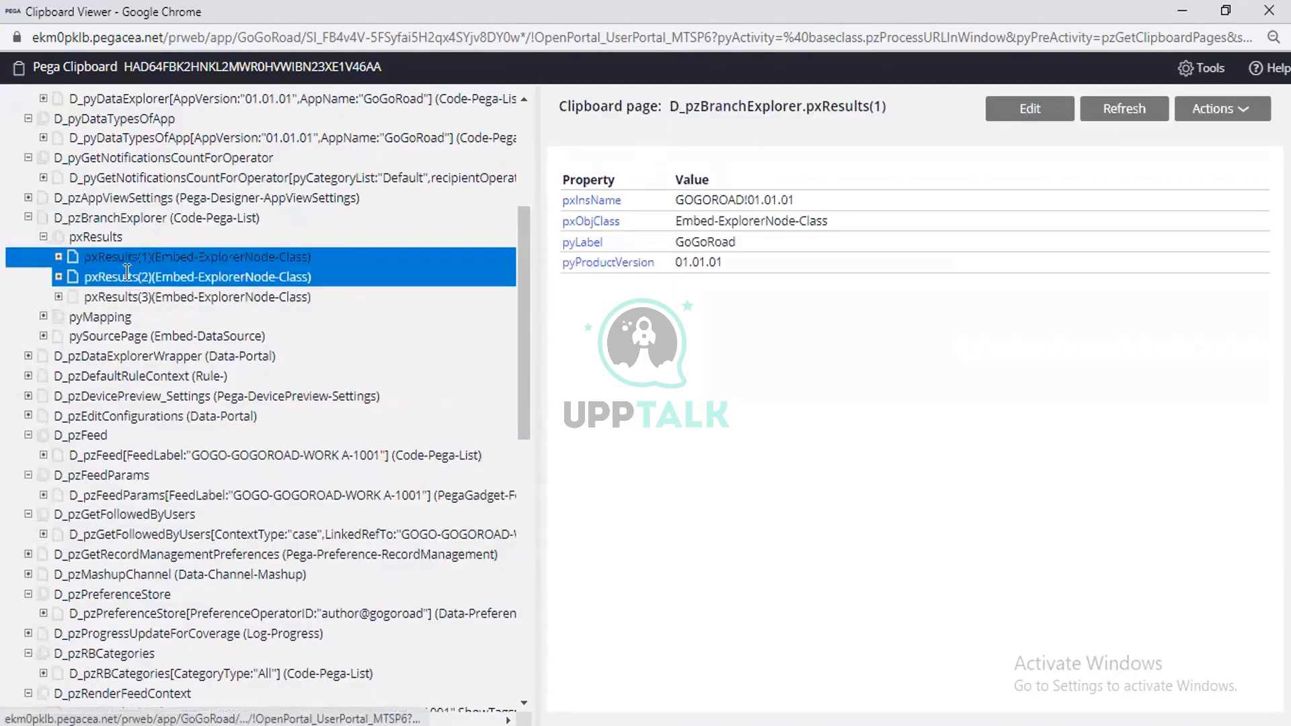
{"action": "left_click", "coordinate": [126, 272]}
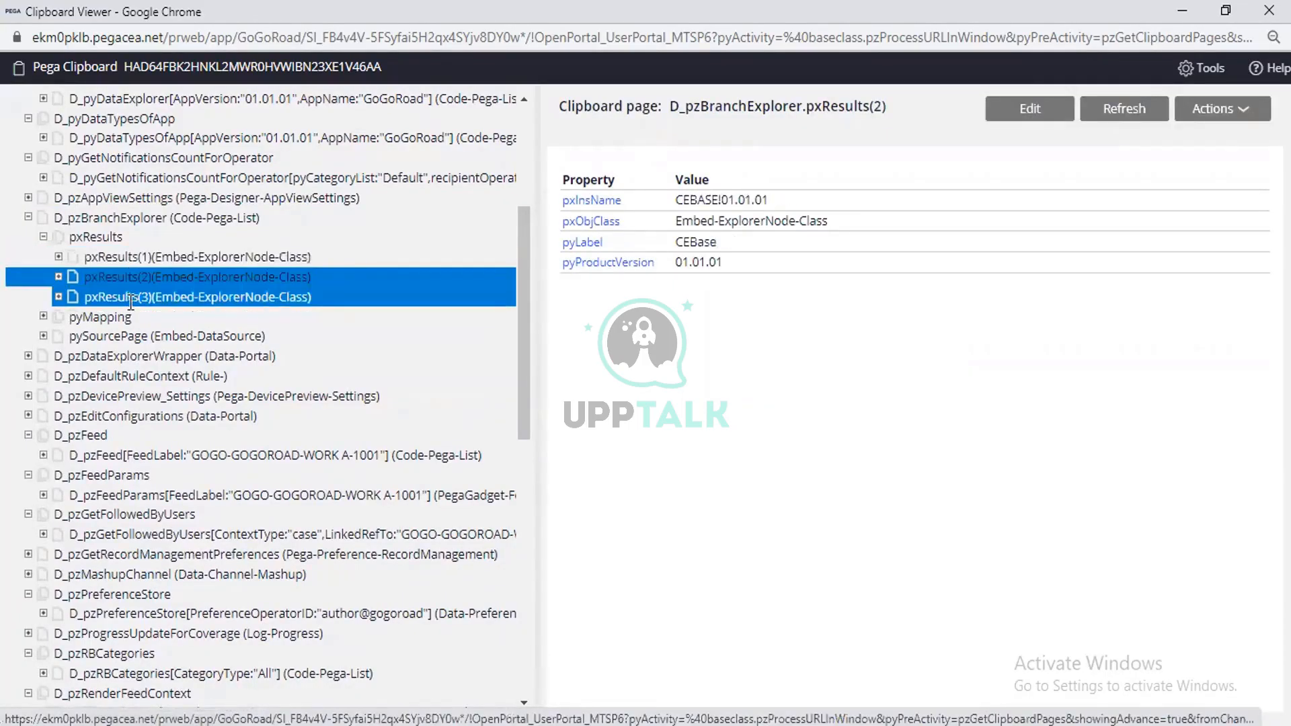
{"action": "left_click", "coordinate": [130, 300]}
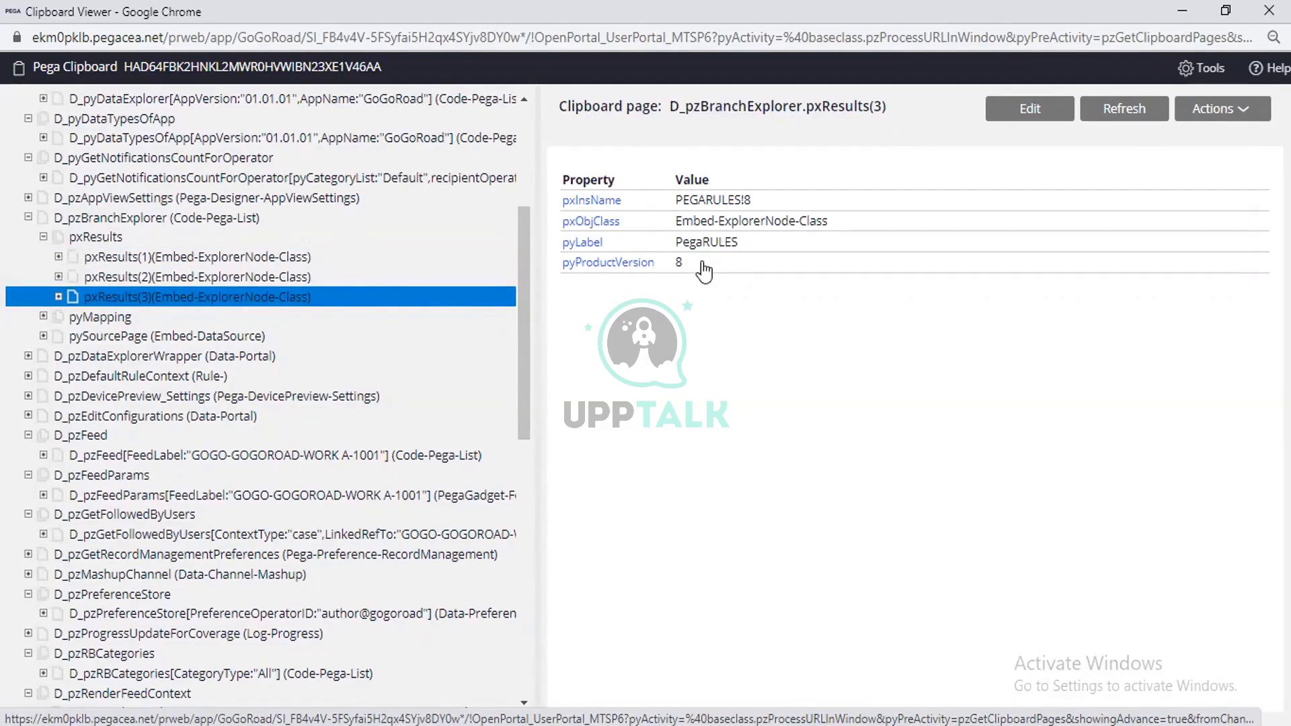
{"action": "left_click", "coordinate": [176, 277]}
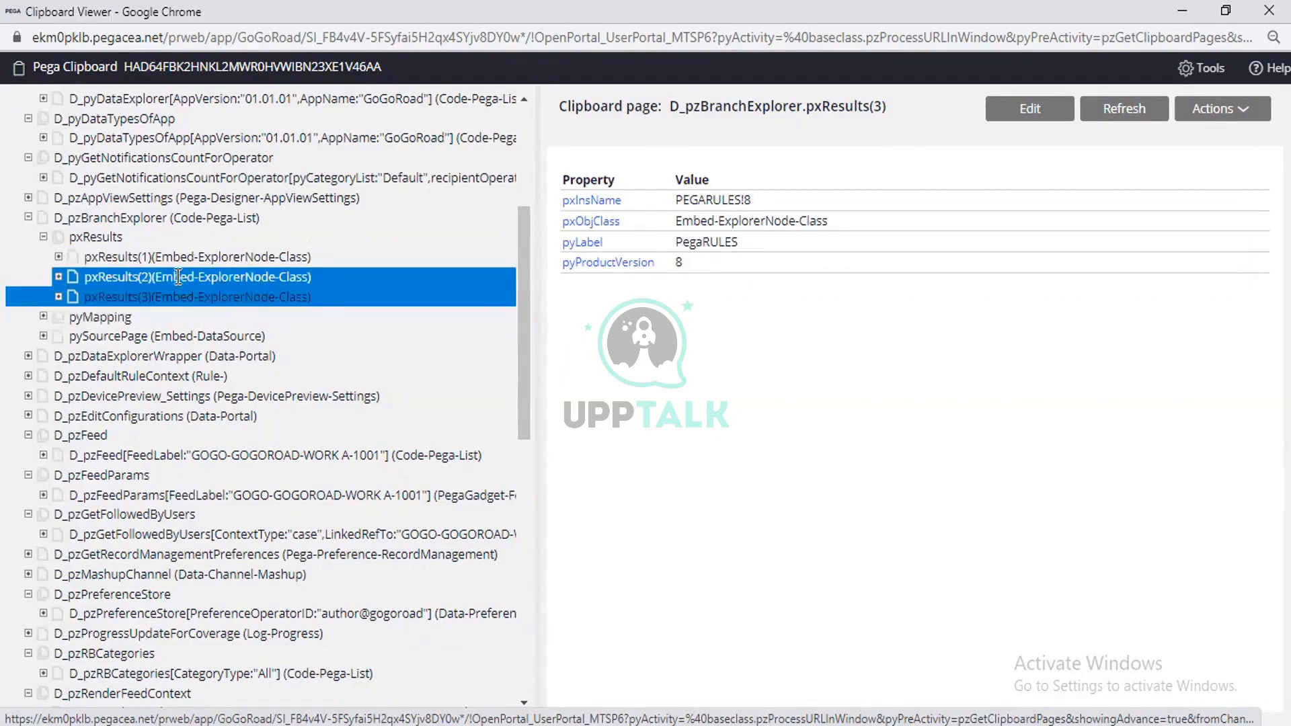
{"action": "left_click", "coordinate": [175, 260]}
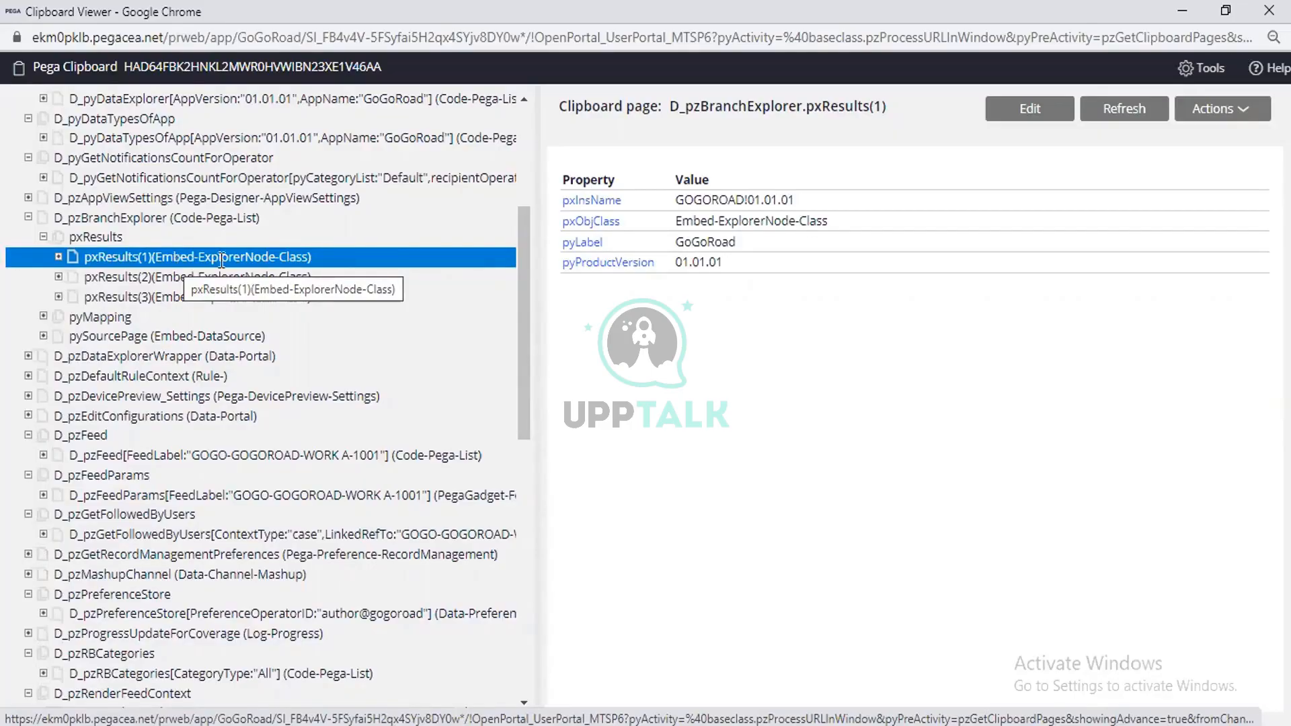
{"action": "triple_click", "coordinate": [177, 262]}
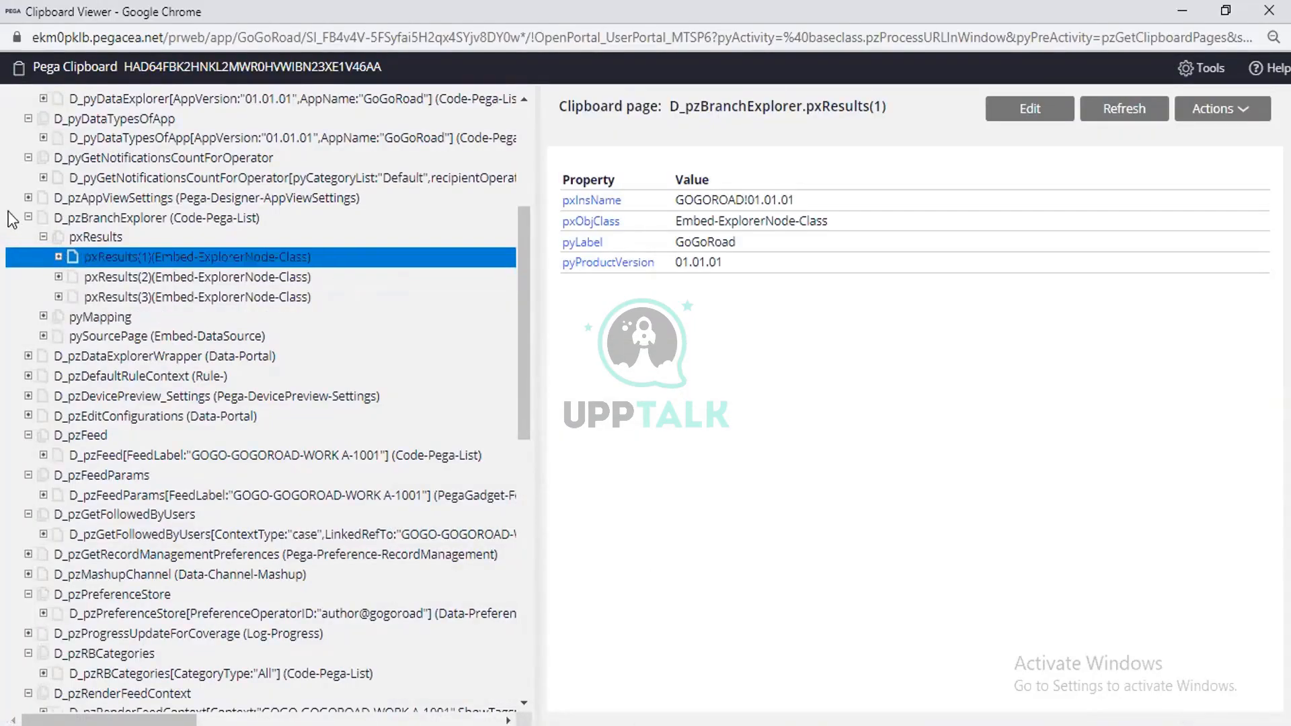
{"action": "left_click", "coordinate": [115, 220]}
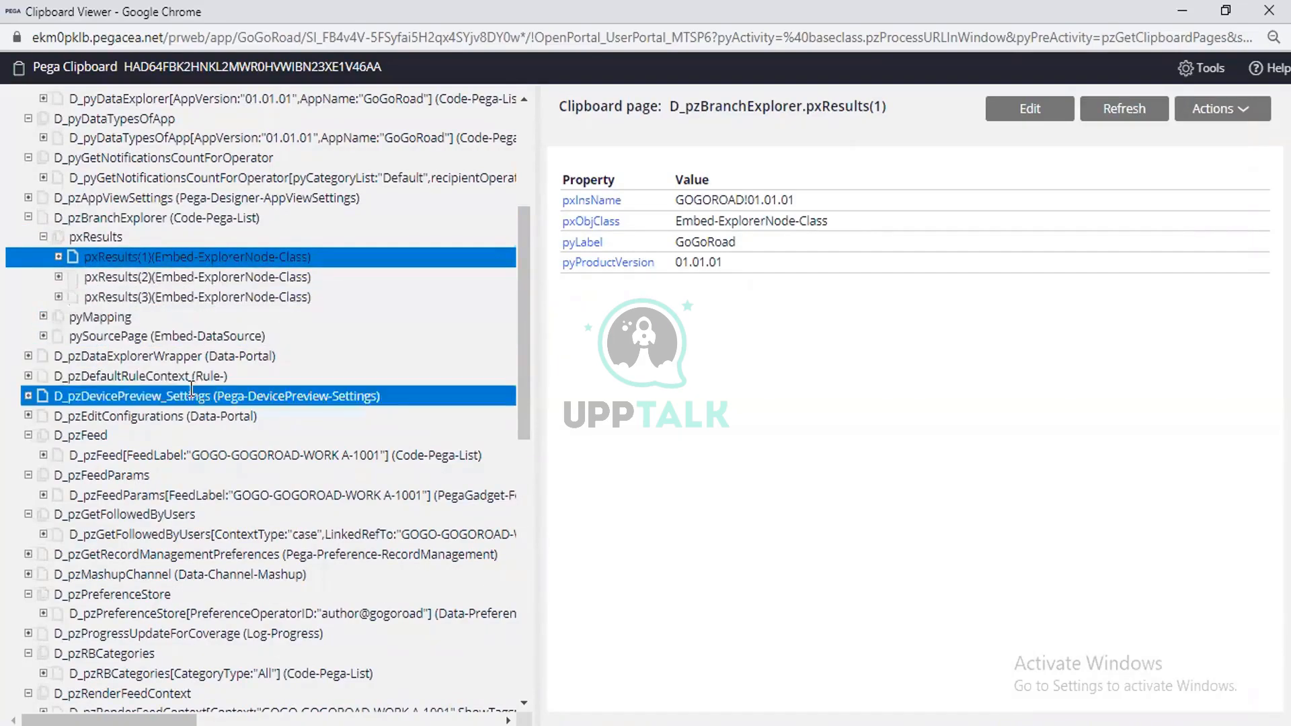
Examine the CustomerID and VehicleInformation single pages under pyWorkPage, then return to the CurrentLocaion property rule in Dev Studio.
{"action": "scroll", "coordinate": [191, 389], "scroll_direction": "down", "scroll_amount": 10}
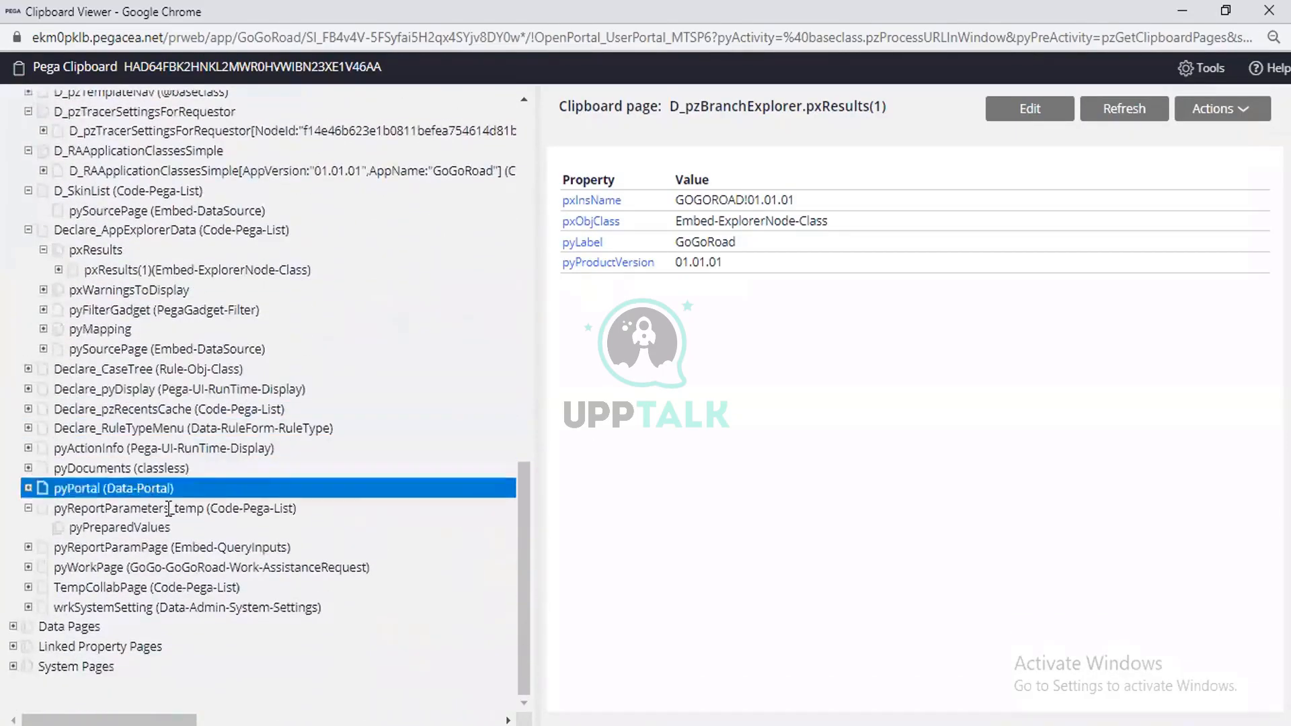
{"action": "scroll", "coordinate": [169, 509], "scroll_direction": "up", "scroll_amount": 2}
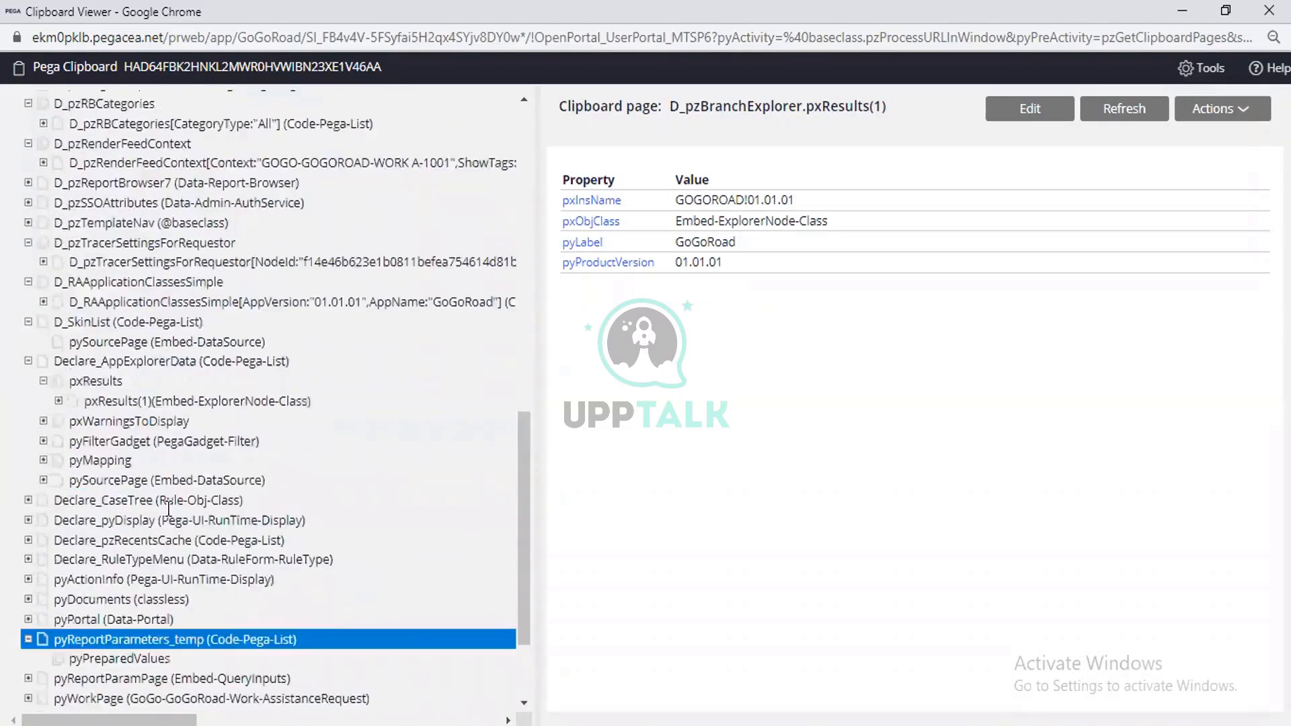
{"action": "scroll", "coordinate": [169, 509], "scroll_direction": "up", "scroll_amount": 10}
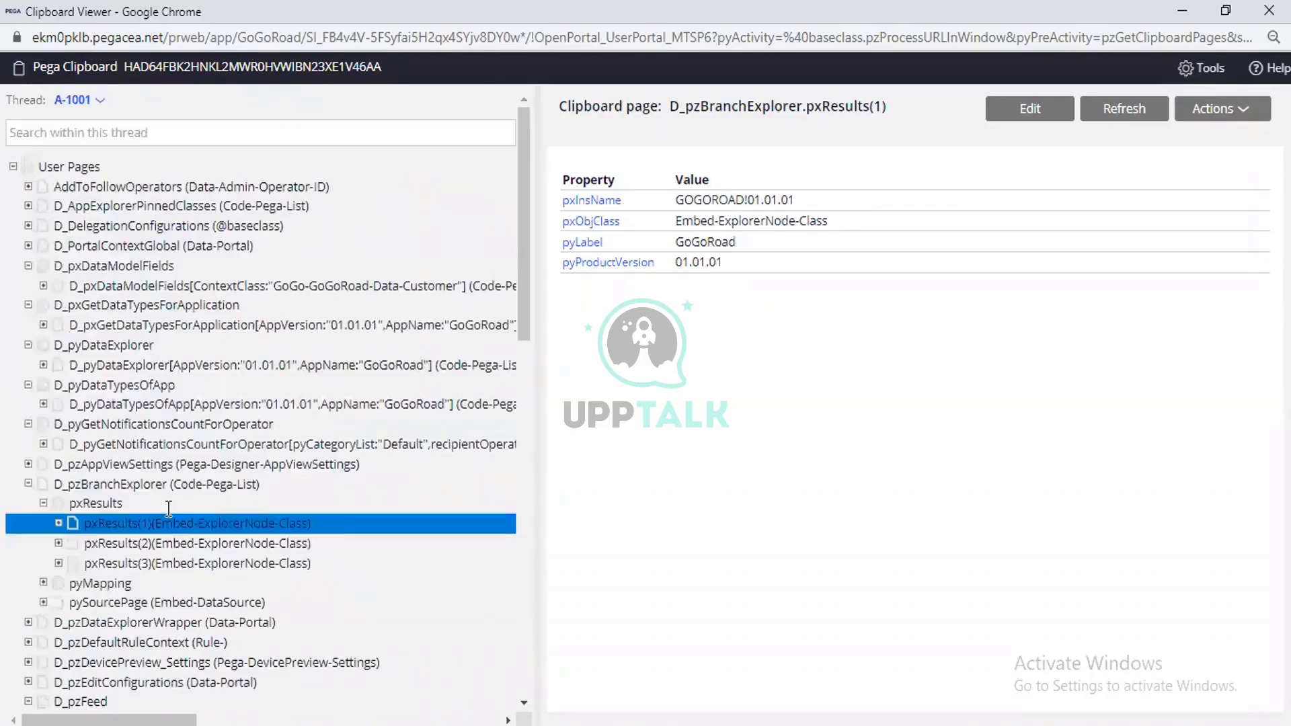
{"action": "scroll", "coordinate": [169, 509], "scroll_direction": "down", "scroll_amount": 12}
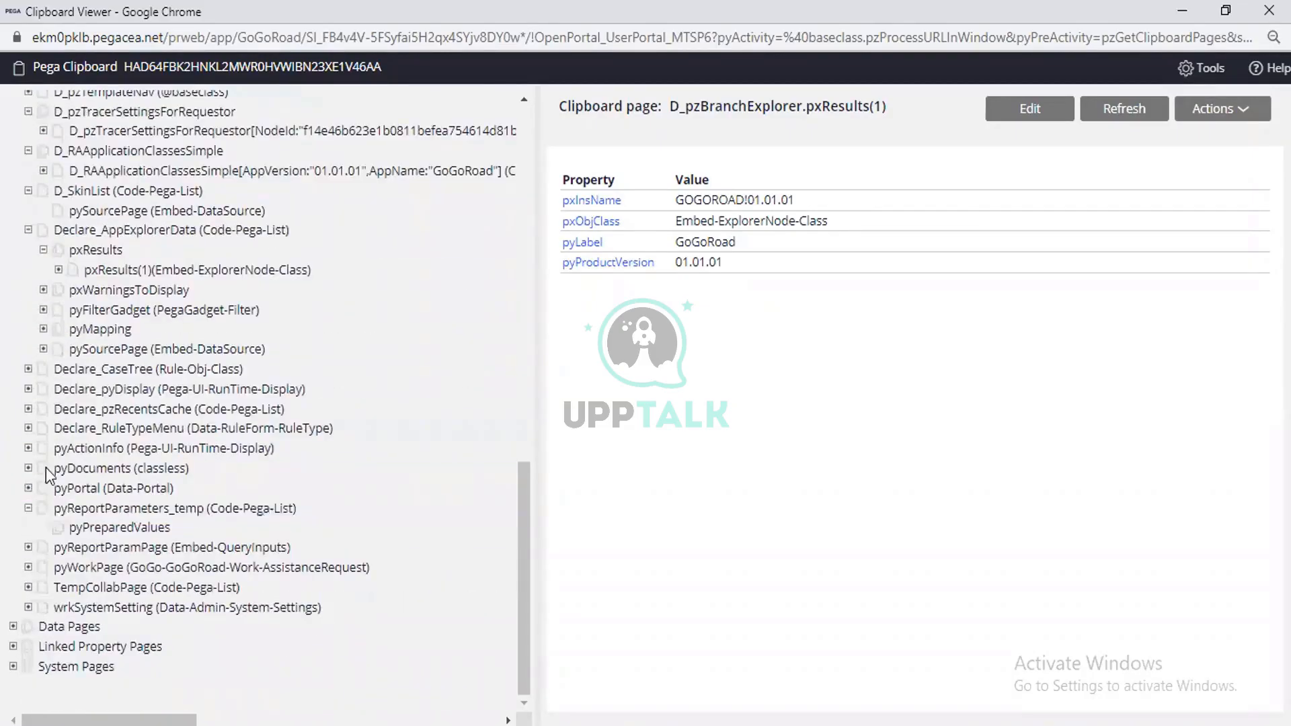
{"action": "left_click", "coordinate": [28, 567]}
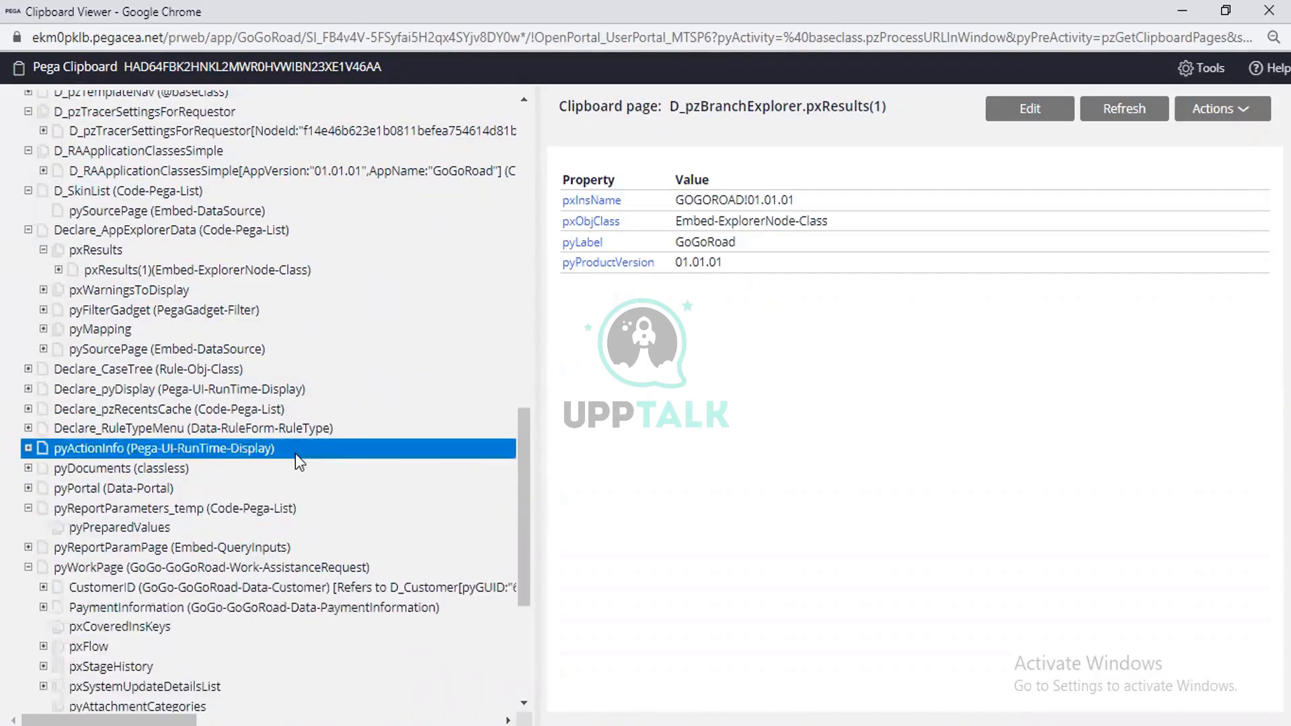
{"action": "scroll", "coordinate": [296, 453], "scroll_direction": "down", "scroll_amount": 5}
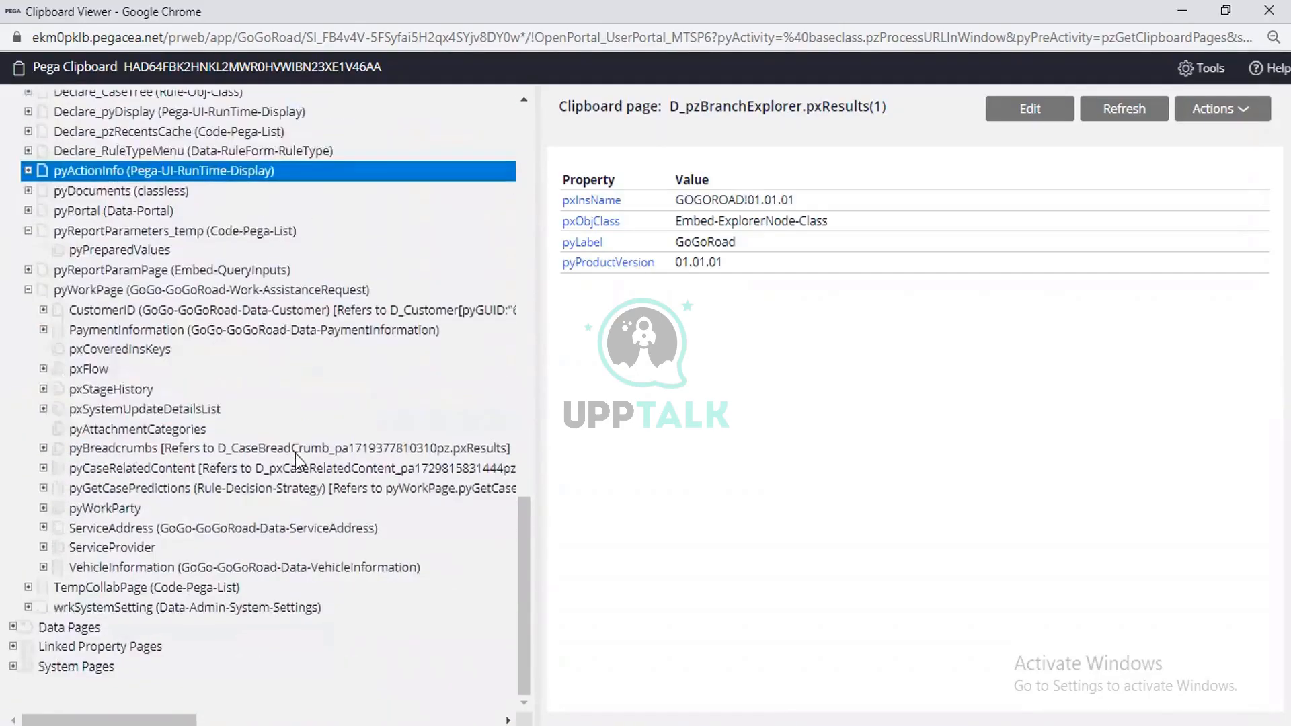
{"action": "left_click", "coordinate": [143, 309]}
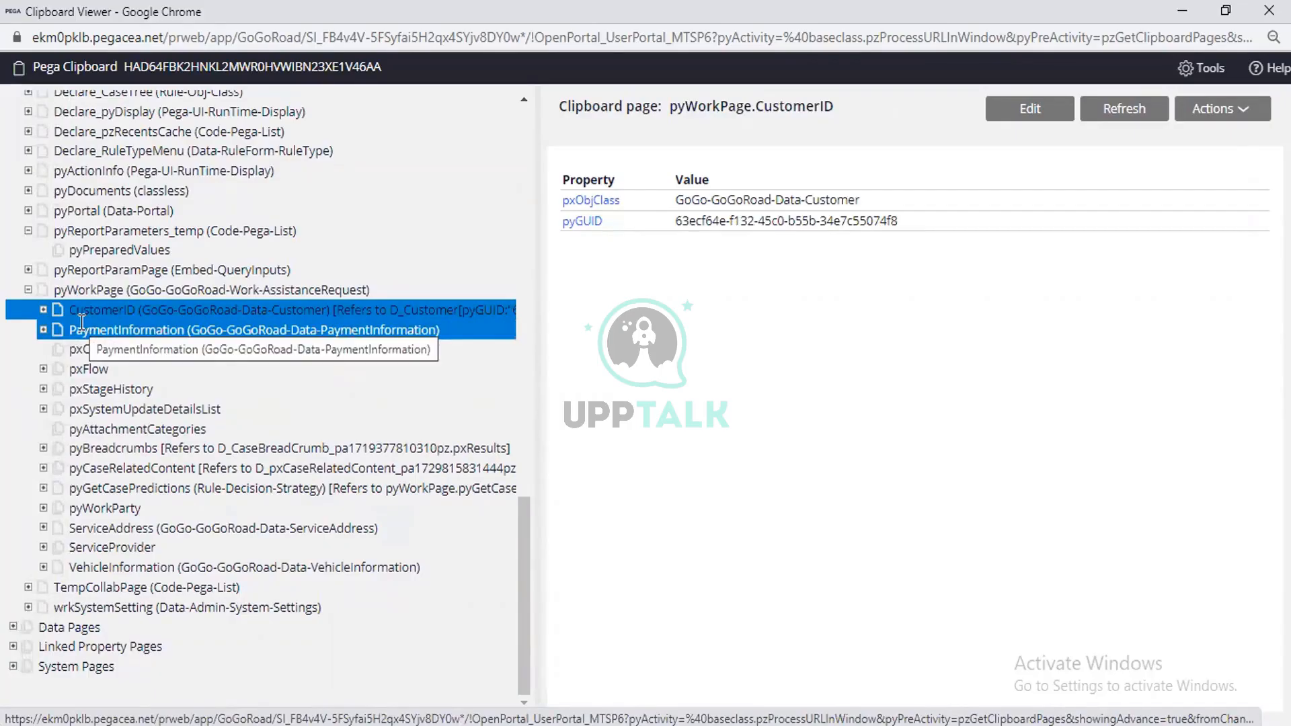
{"action": "left_click", "coordinate": [140, 567]}
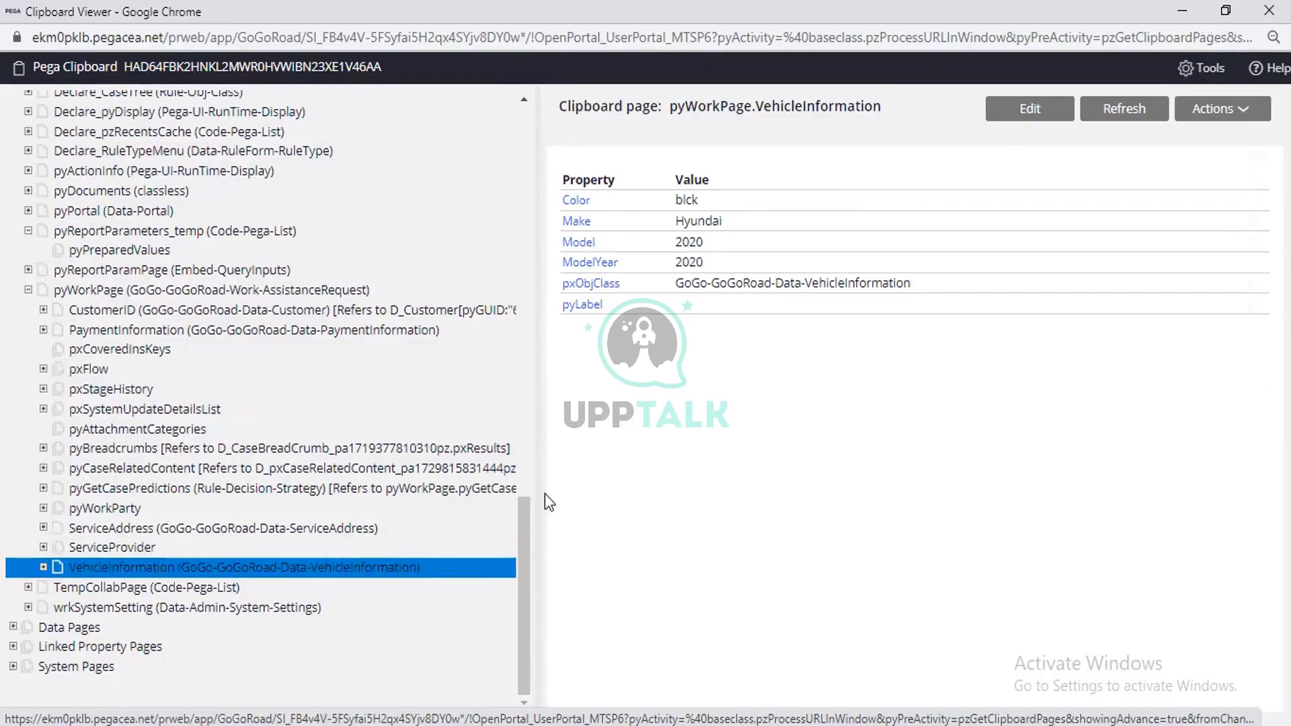
{"action": "left_click", "coordinate": [1202, 18]}
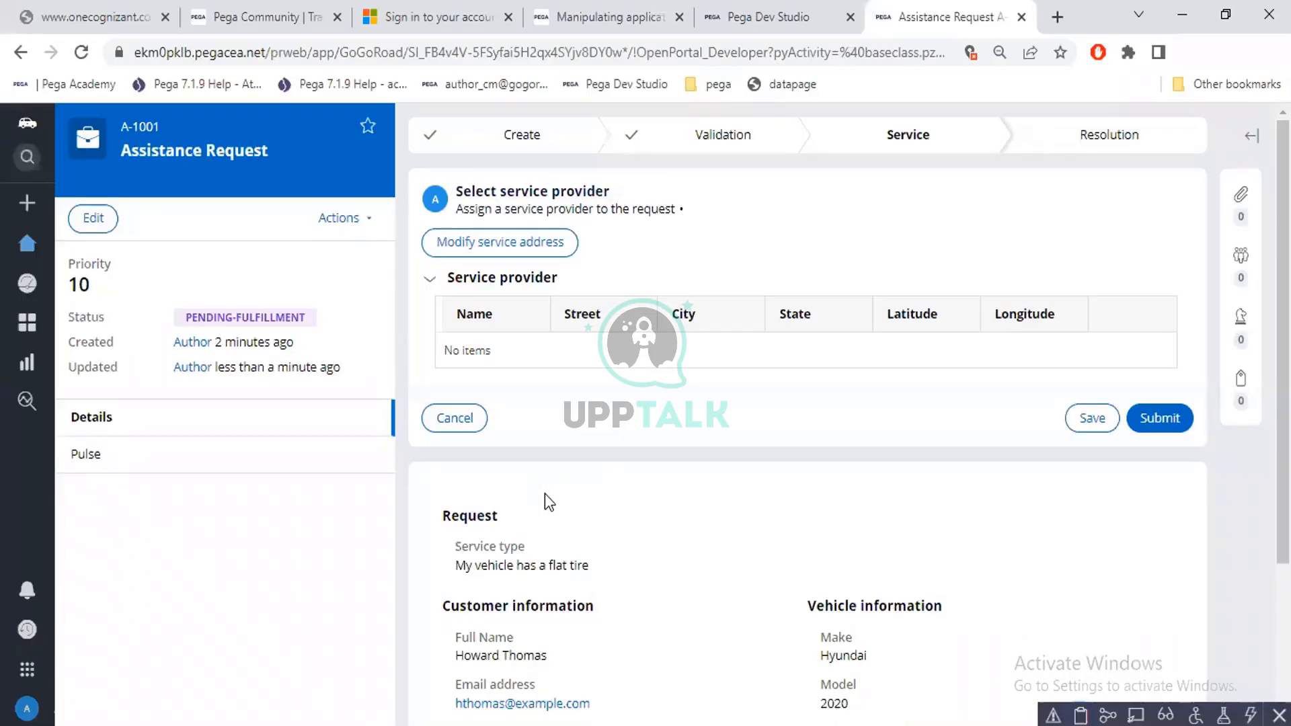
{"action": "key", "text": "ctrl+shift+Tab"}
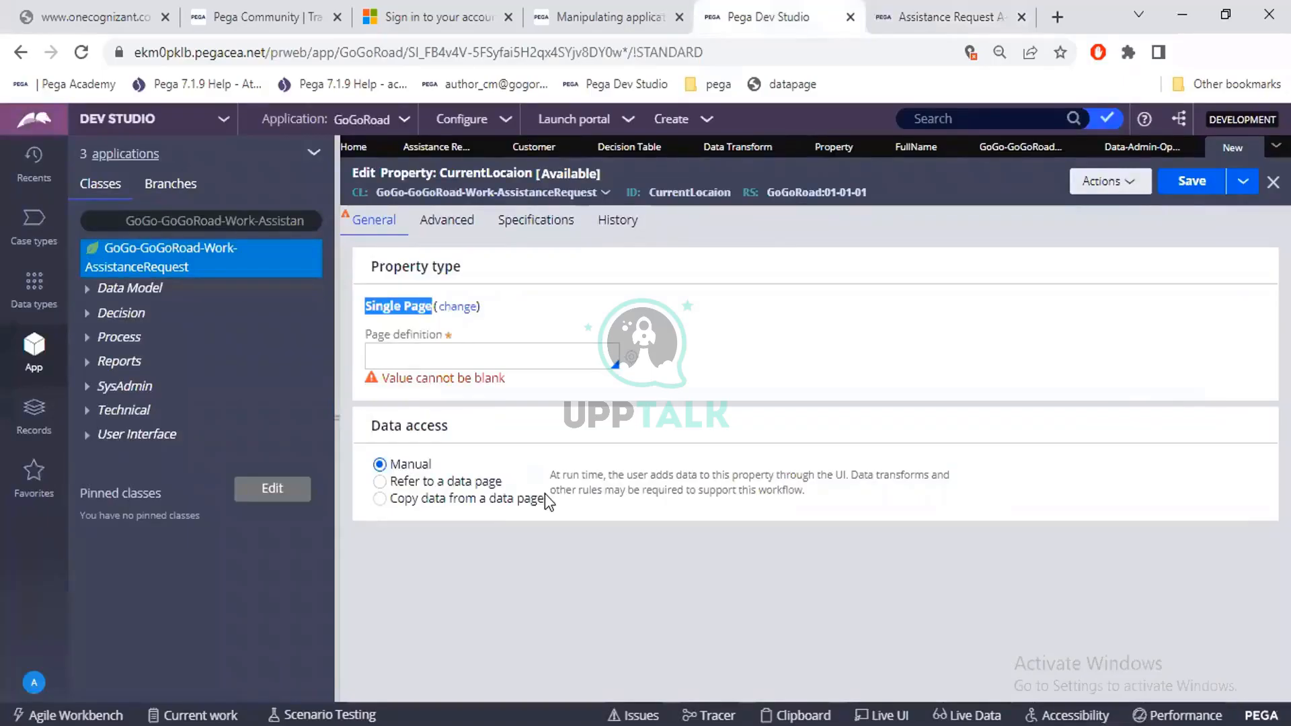
Change the CurrentLocaion property type to Page List and point out its page definition field.
{"action": "left_click", "coordinate": [453, 313]}
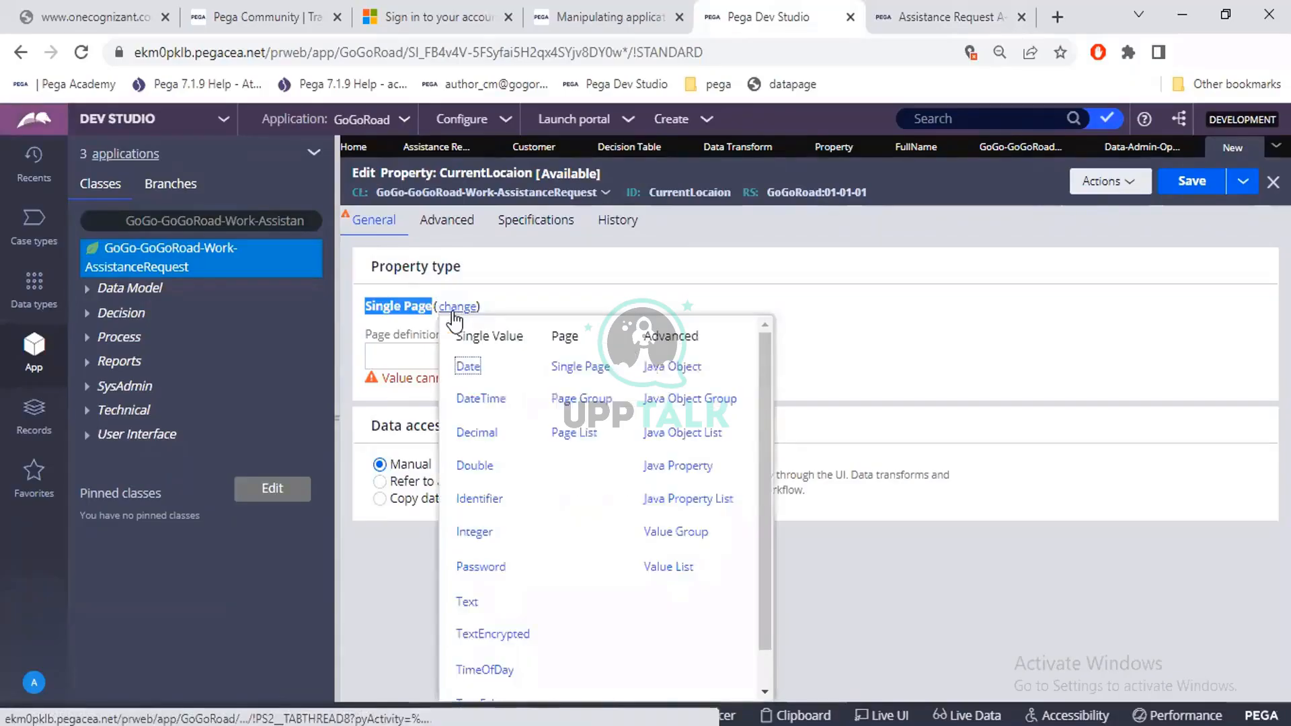
{"action": "left_click", "coordinate": [575, 434]}
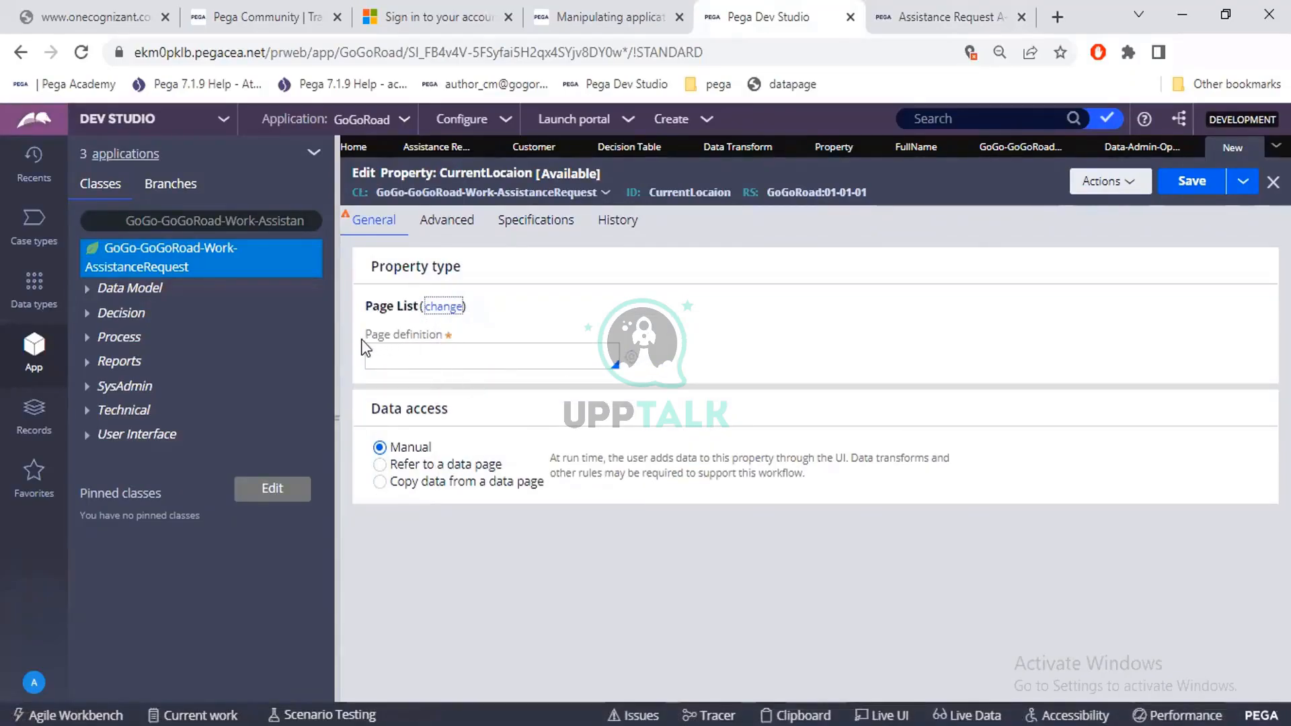
{"action": "left_click_drag", "start_coordinate": [365, 335], "coordinate": [443, 339]}
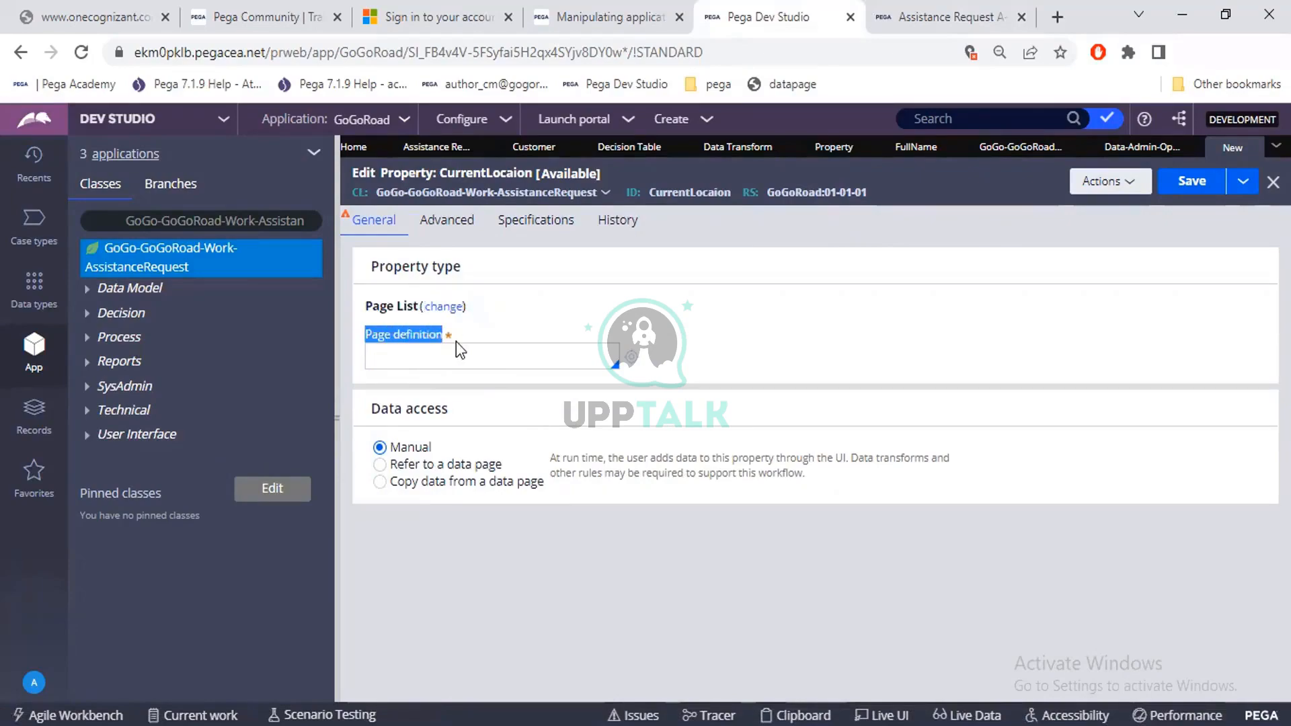
Change the CurrentLocaion property type to Page Group and reopen the property type choices for review.
{"action": "left_click", "coordinate": [444, 307]}
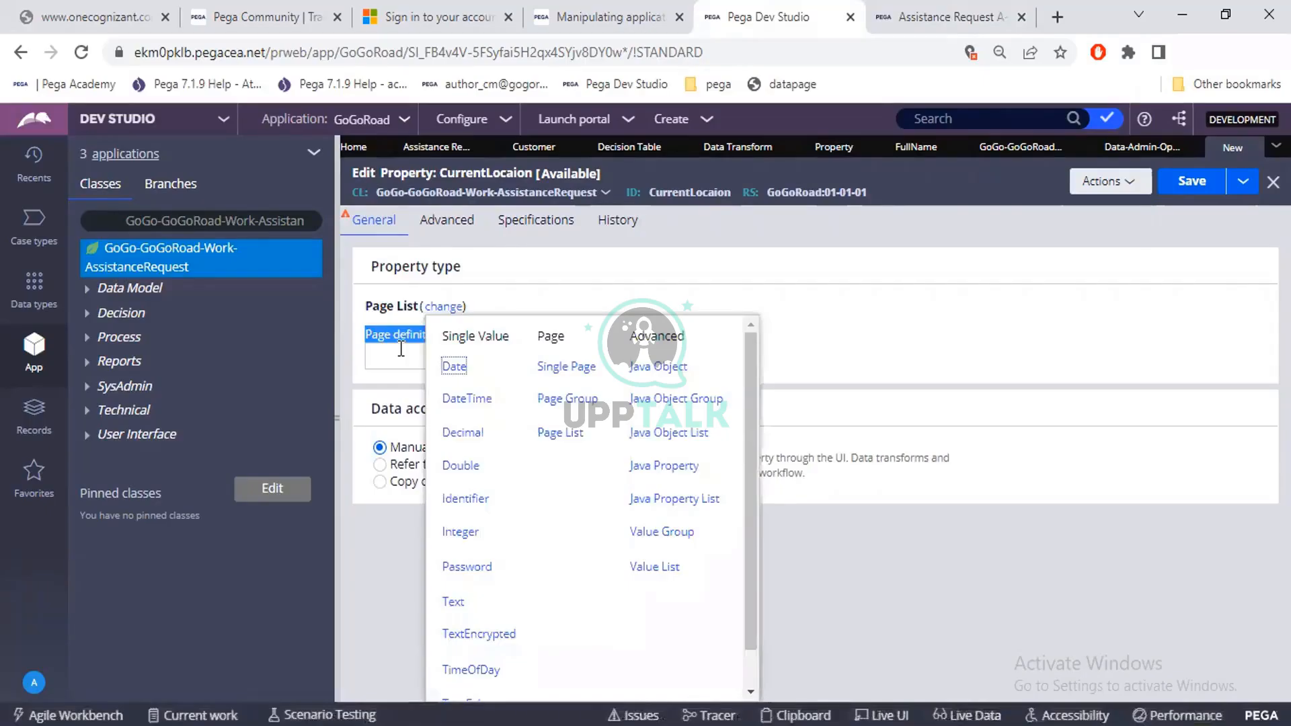
{"action": "left_click", "coordinate": [554, 400]}
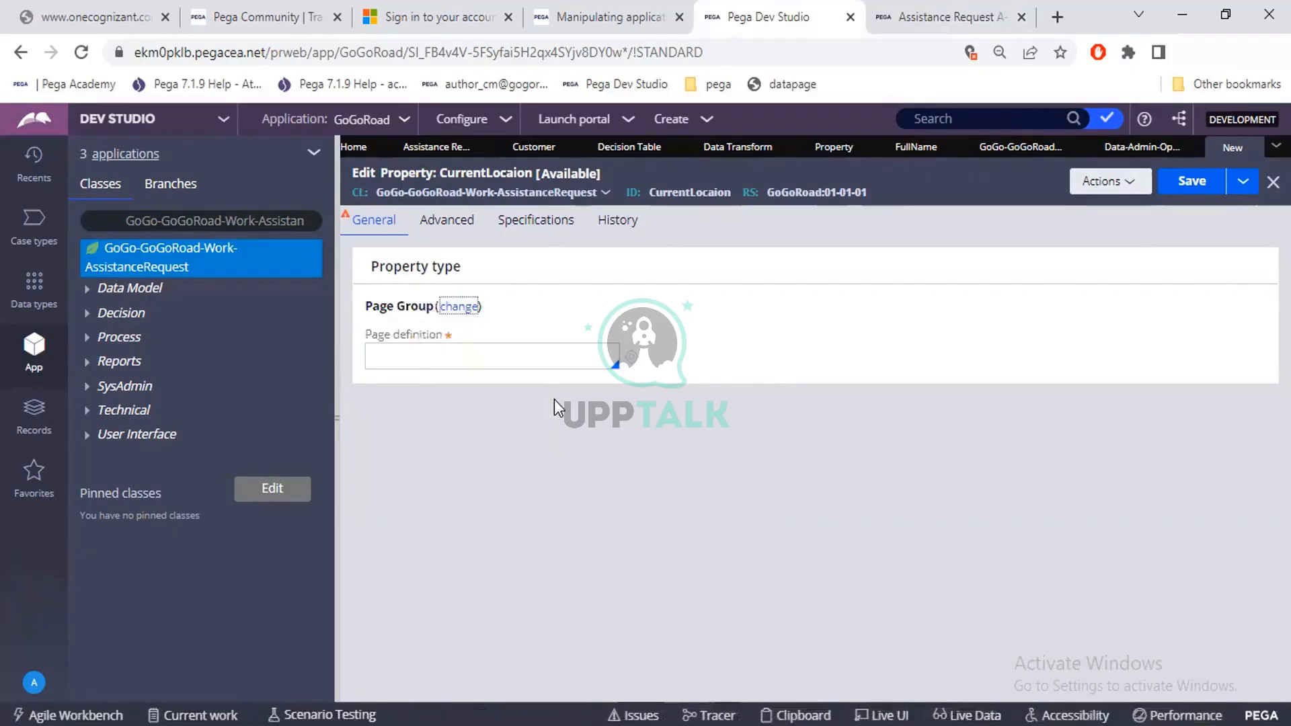
{"action": "left_click", "coordinate": [457, 309]}
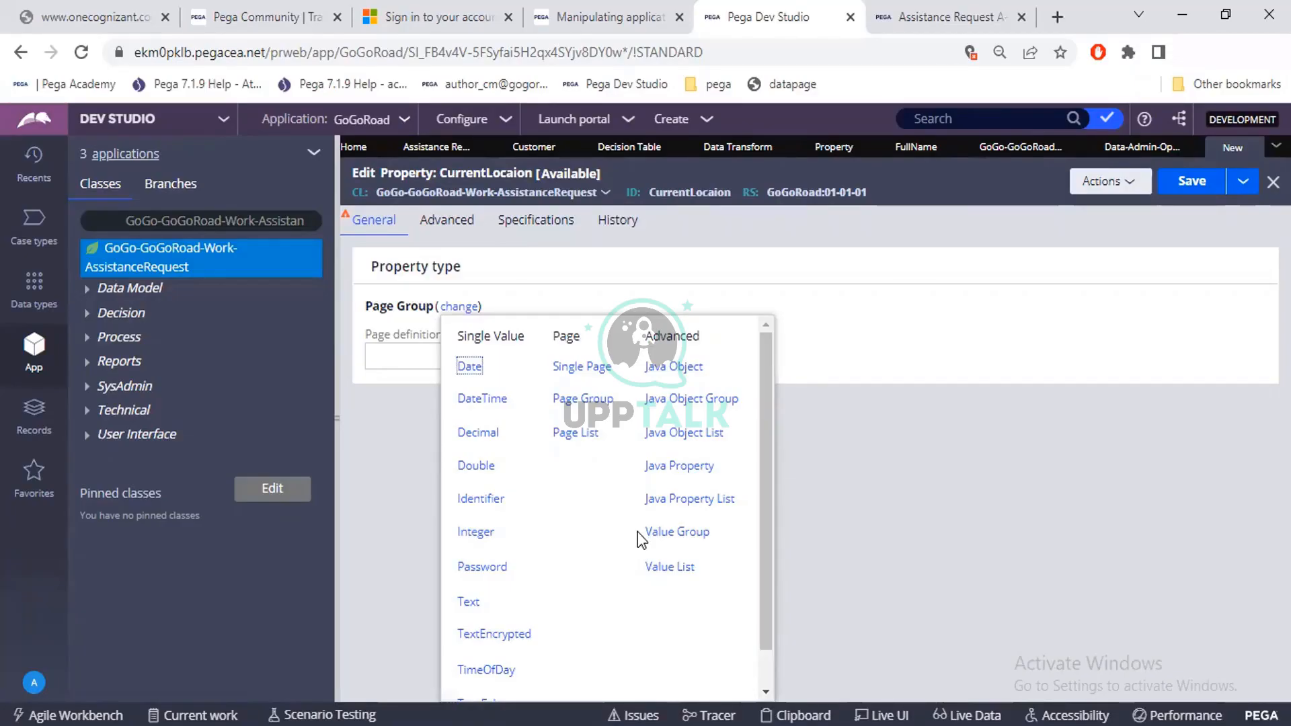
{"action": "left_click", "coordinate": [948, 17]}
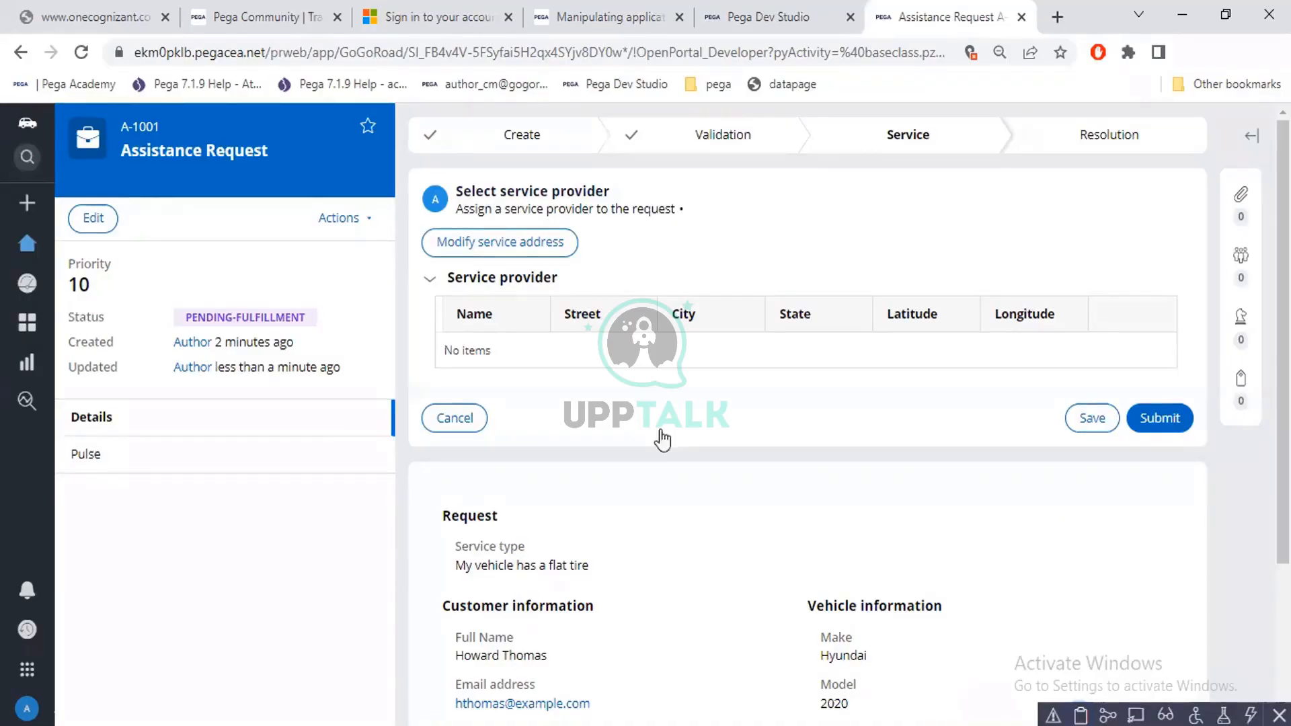
{"action": "key", "text": "ctrl+shift+Tab"}
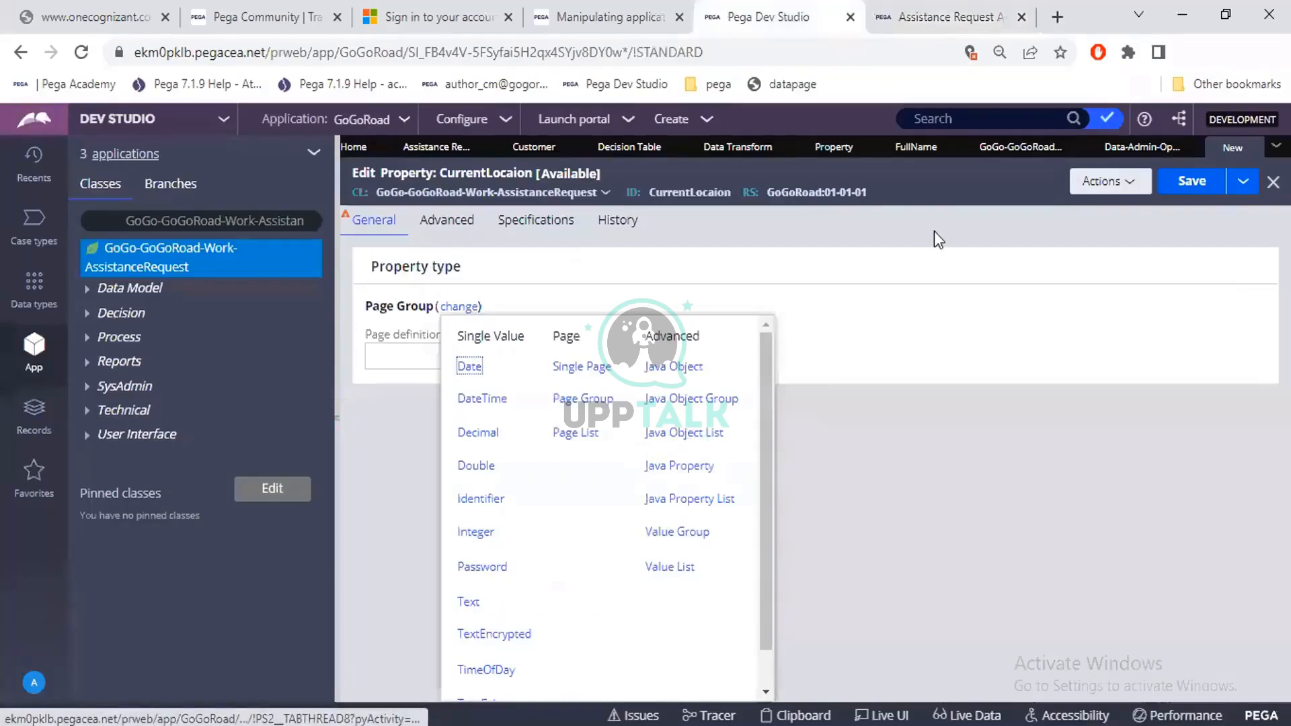
Open the GoGo-GoGoRoad-Work class rule and review its class type choices, keeping Concrete.
{"action": "left_click", "coordinate": [1014, 146]}
{"action": "scroll", "coordinate": [583, 224], "scroll_direction": "up", "scroll_amount": 5}
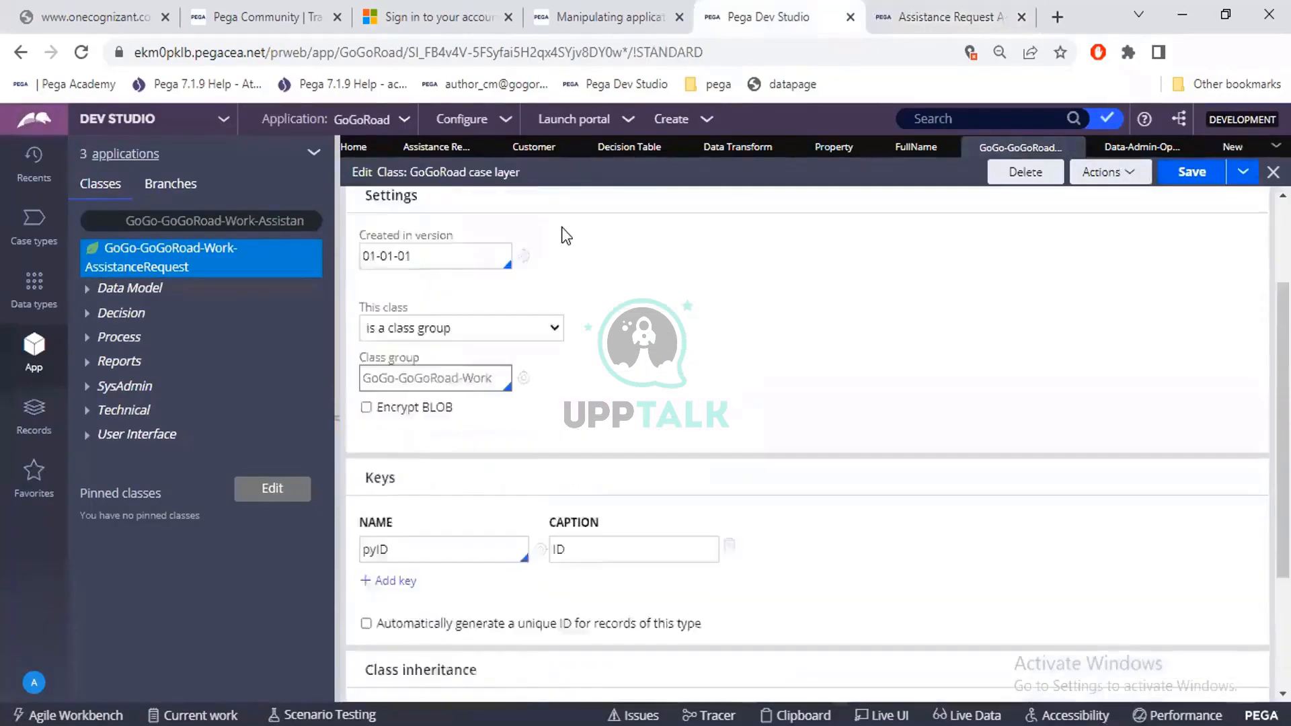
{"action": "left_click", "coordinate": [436, 296]}
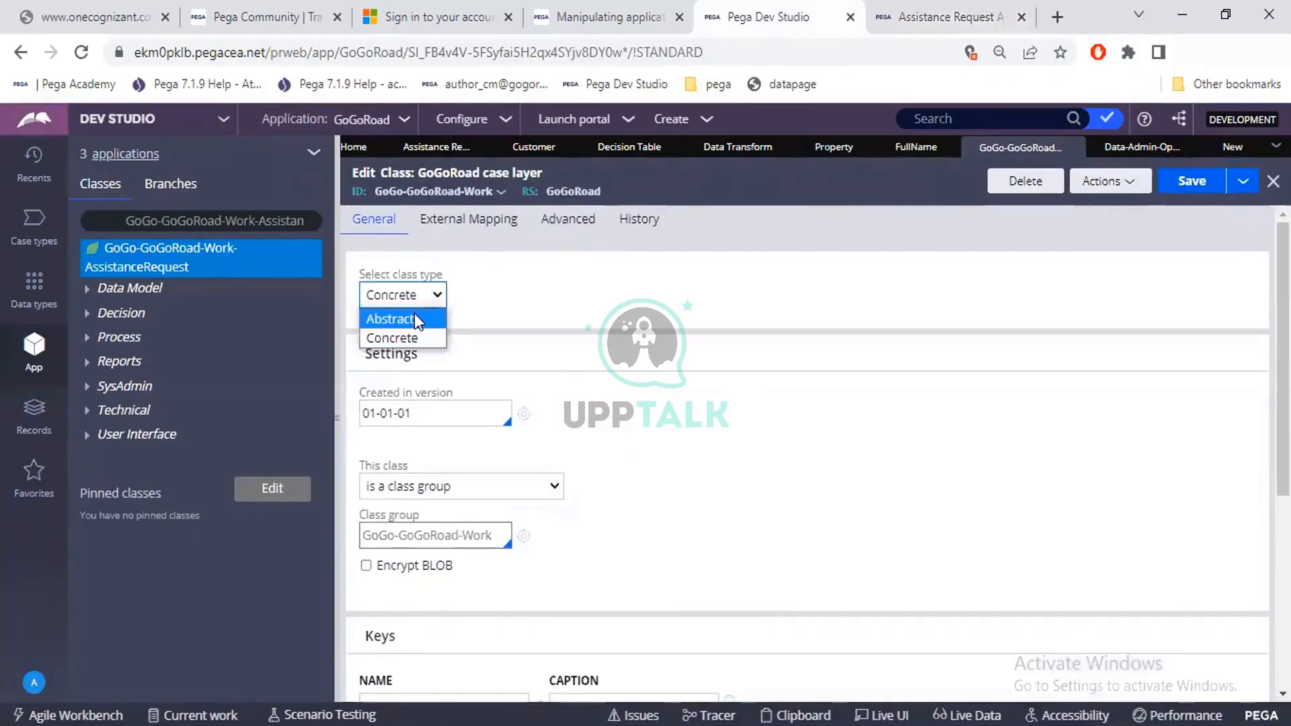
{"action": "left_click", "coordinate": [408, 336]}
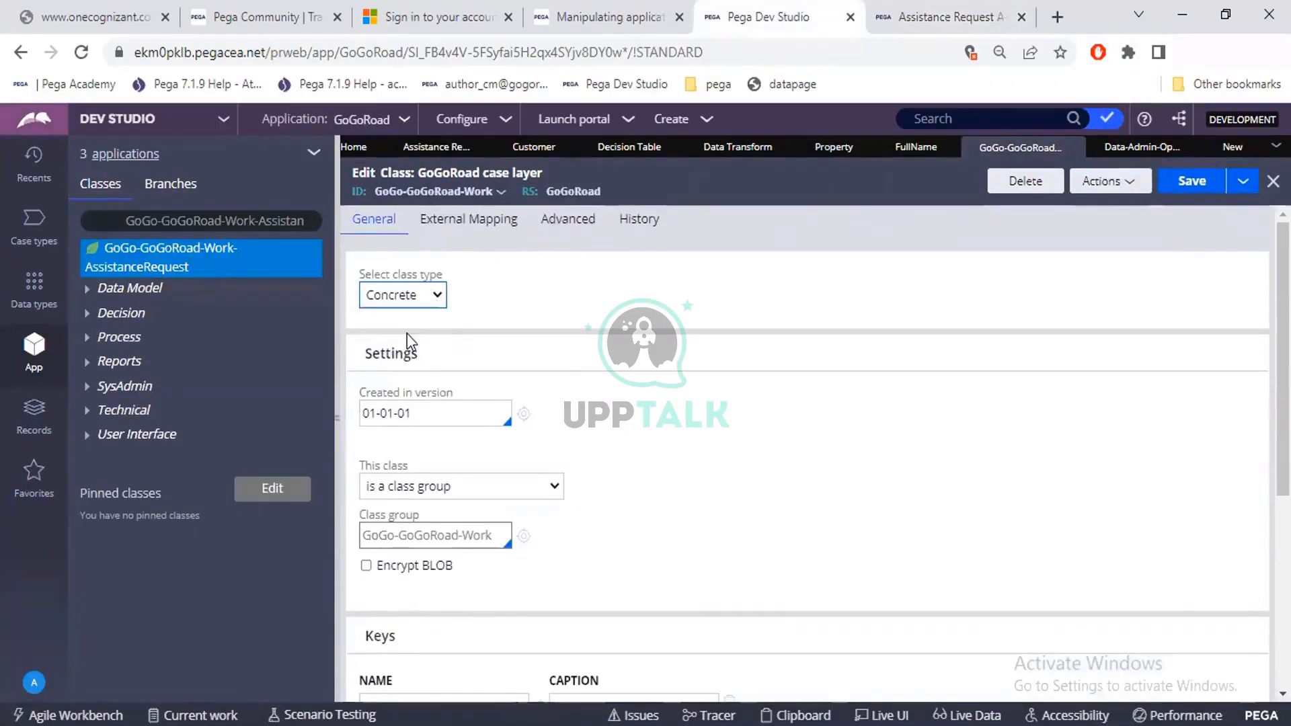
Examine the class rule's keys and class inheritance, and point out the option for testing the database table connection.
{"action": "scroll", "coordinate": [518, 523], "scroll_direction": "down", "scroll_amount": 3}
{"action": "scroll", "coordinate": [518, 529], "scroll_direction": "down", "scroll_amount": 2}
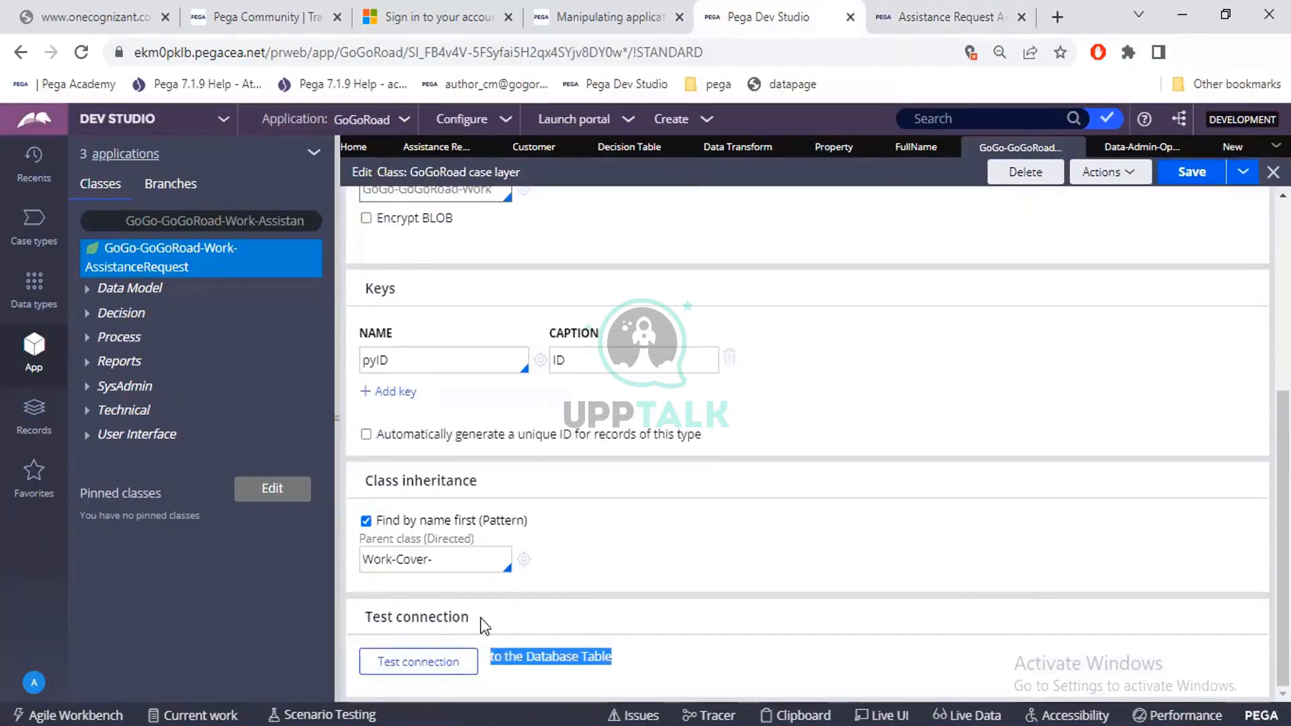
{"action": "left_click", "coordinate": [450, 669]}
{"action": "scroll", "coordinate": [589, 562], "scroll_direction": "up", "scroll_amount": 5}
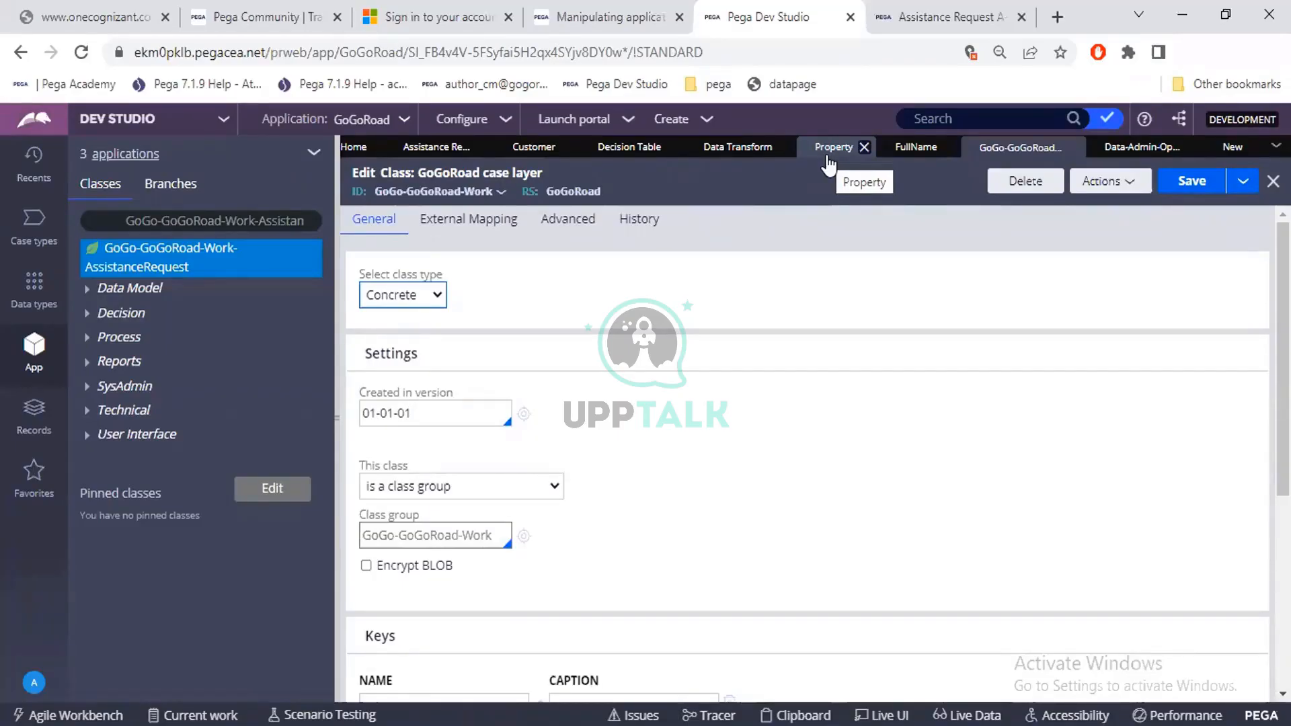
Switch to the Book1 workbook in Excel and highlight the ABC employee row, then the whole sheet, as a table example.
{"action": "left_click", "coordinate": [811, 725]}
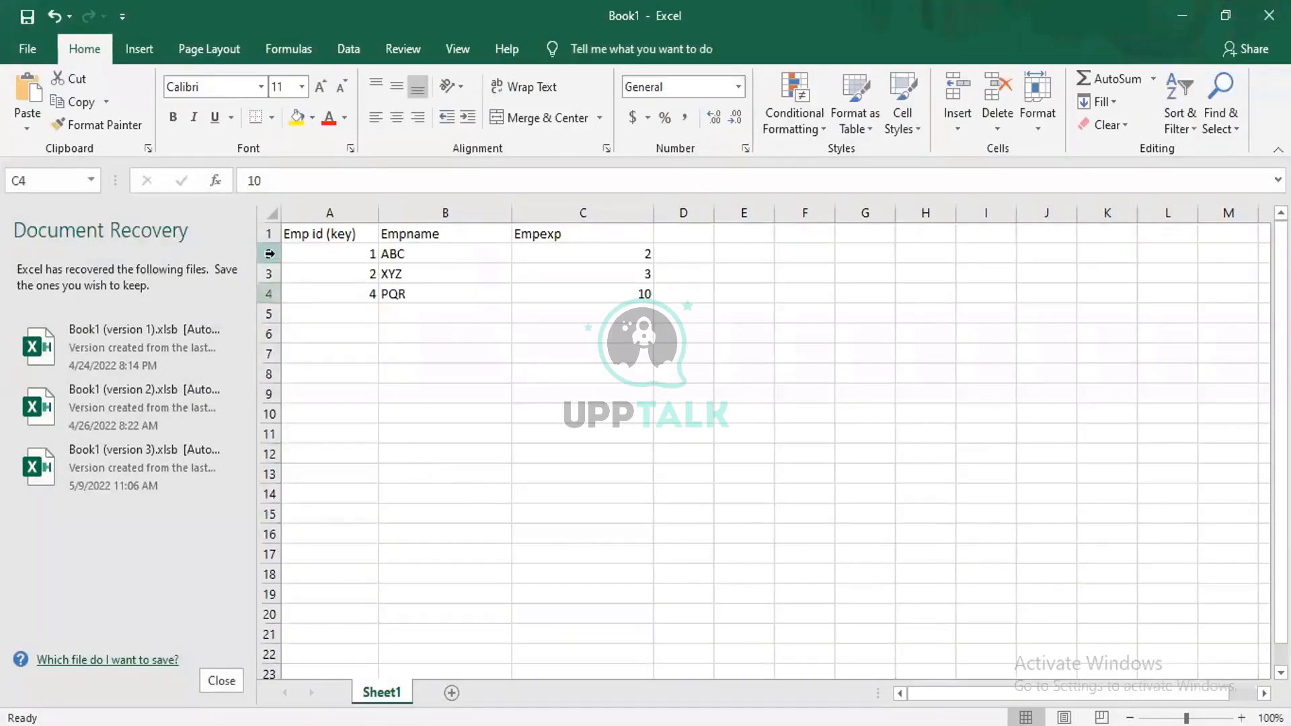
{"action": "left_click", "coordinate": [269, 254]}
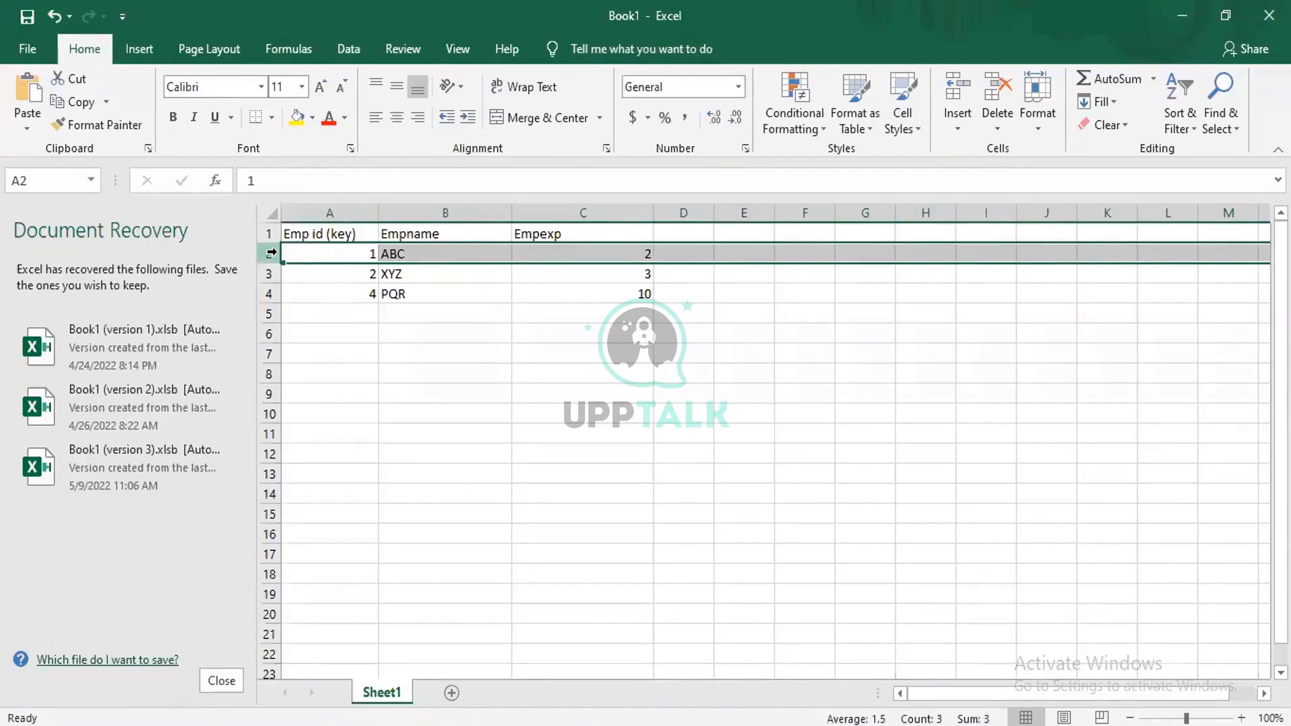
{"action": "left_click", "coordinate": [272, 212]}
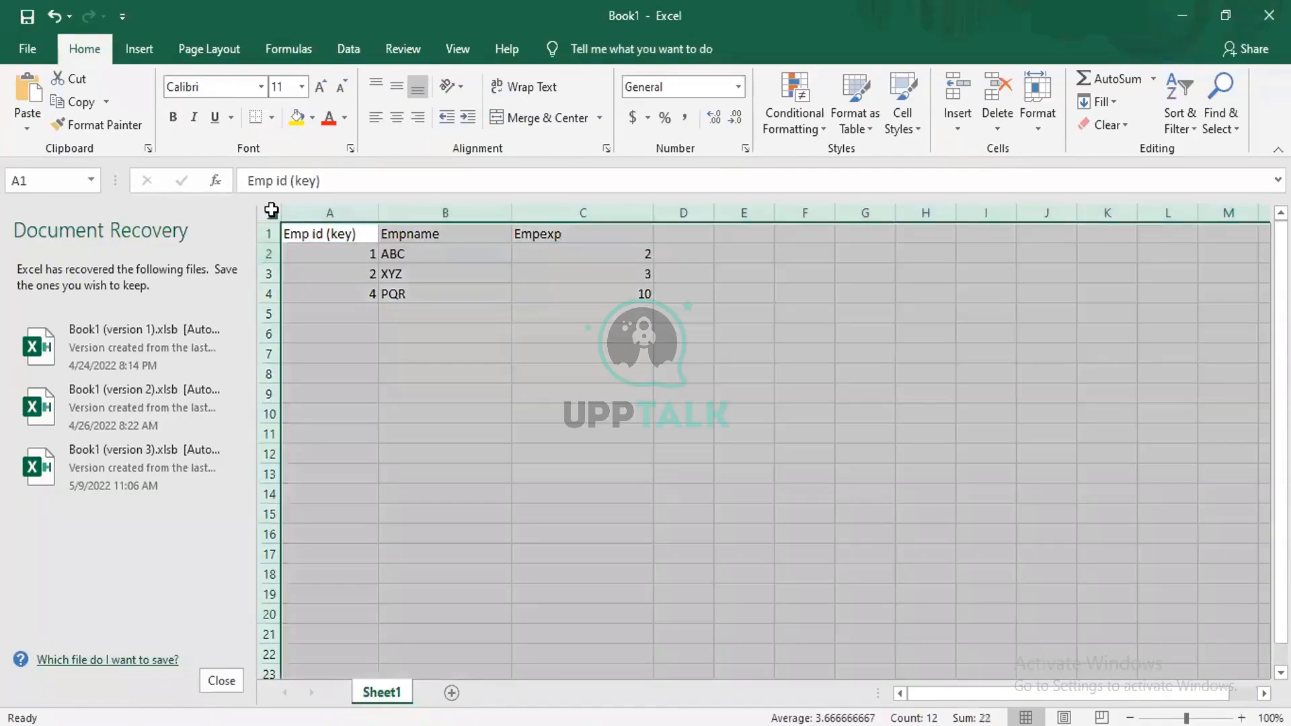
{"action": "left_click", "coordinate": [587, 378]}
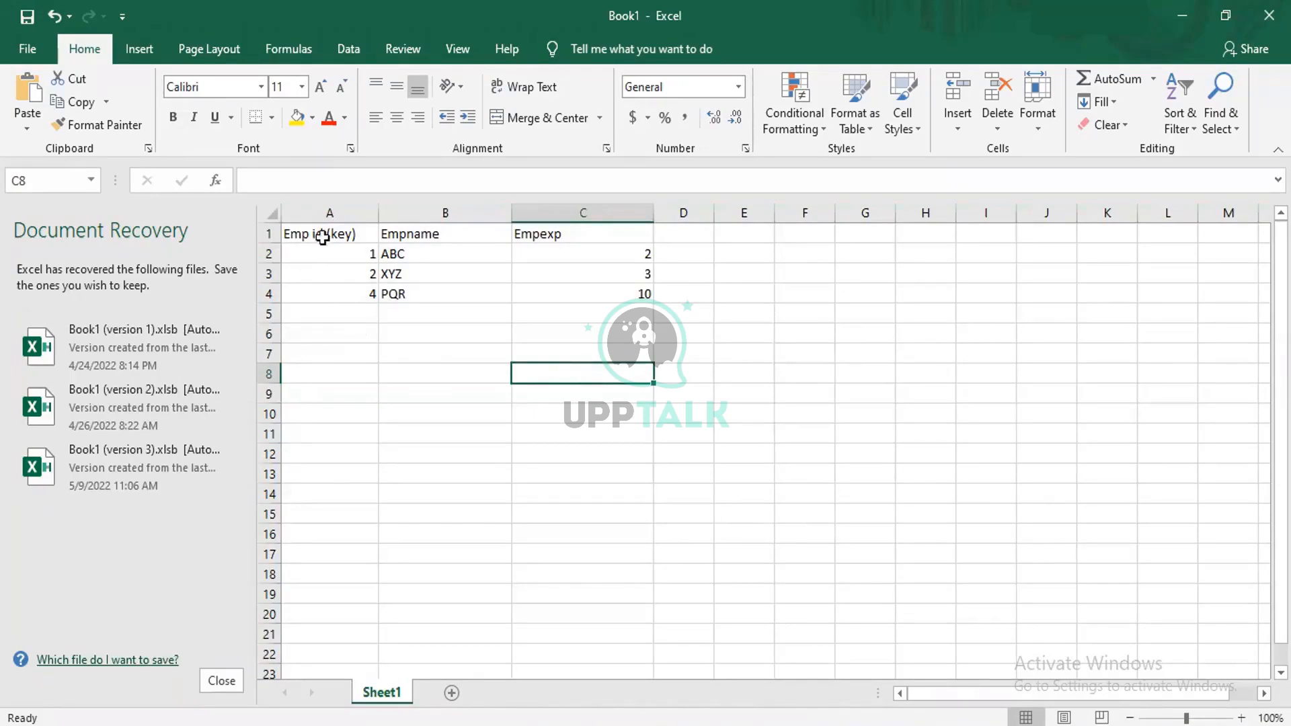
Point out the Emp id (key) and Empname column headings in the employee table.
{"action": "left_click", "coordinate": [418, 235]}
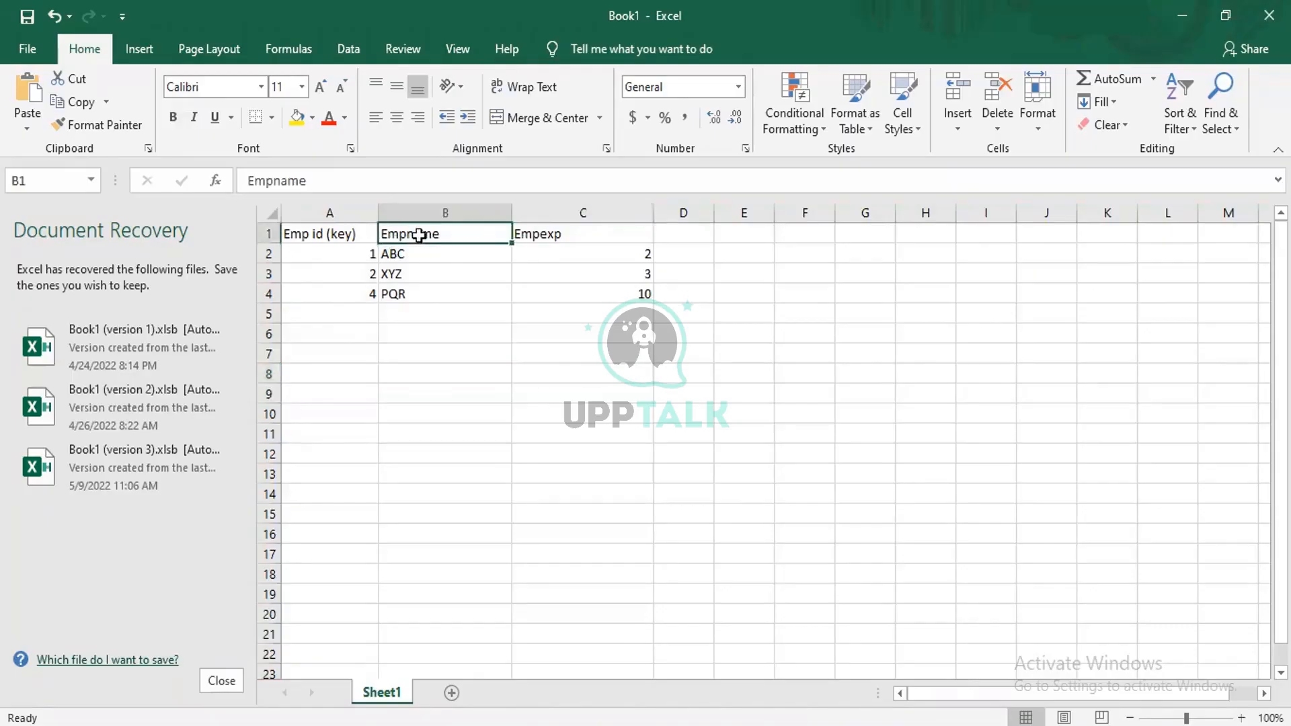
{"action": "left_click", "coordinate": [309, 235]}
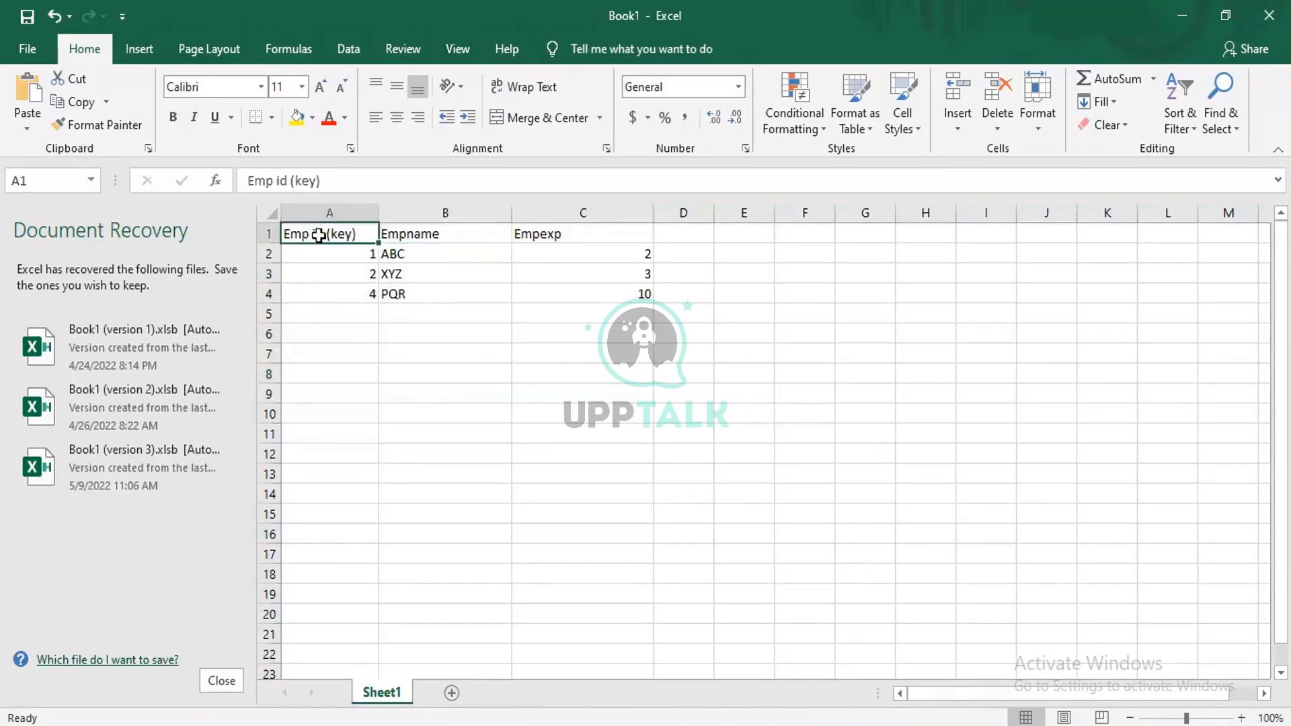
{"action": "left_click", "coordinate": [387, 235]}
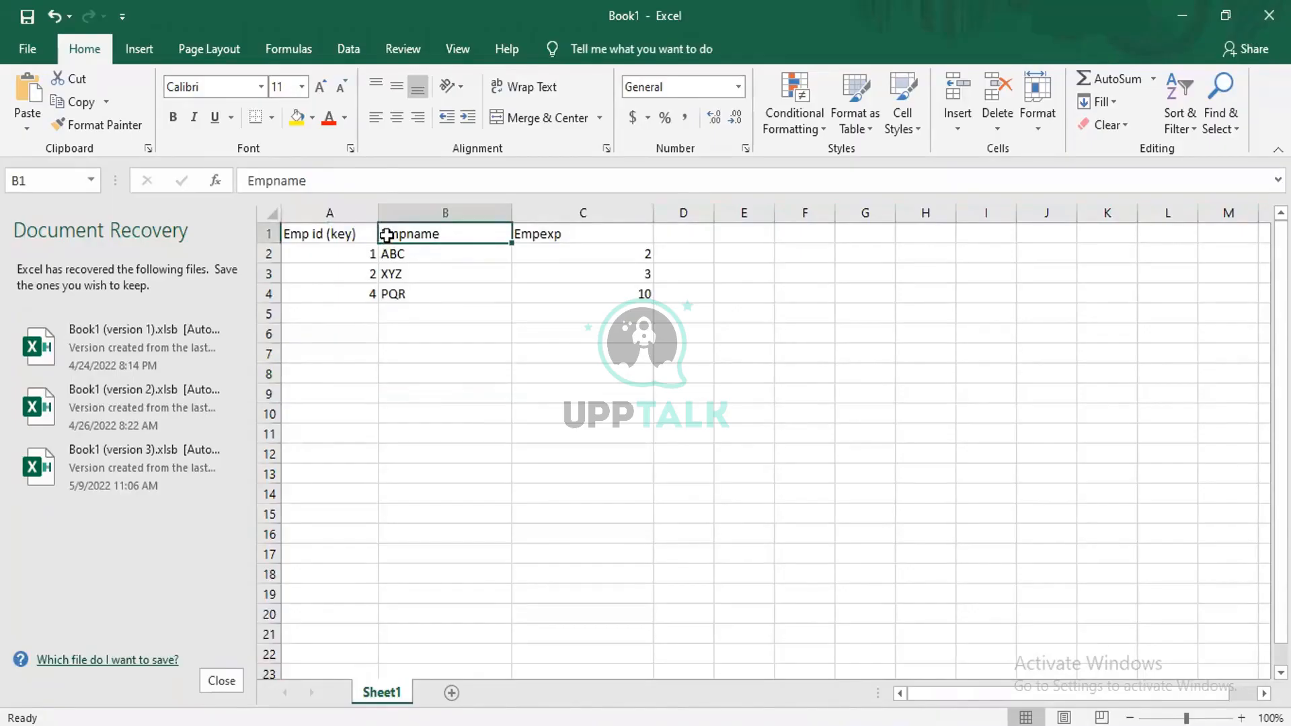
{"action": "left_click", "coordinate": [347, 237]}
{"action": "left_click", "coordinate": [426, 229]}
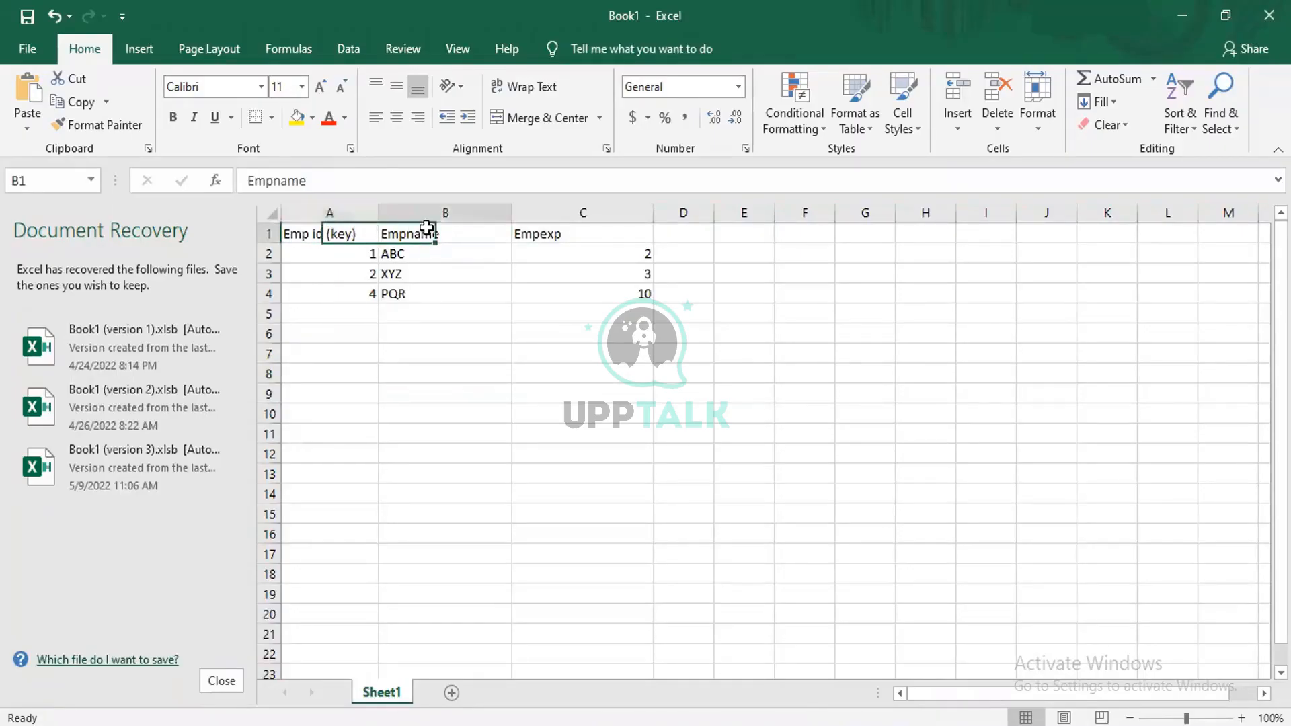
{"action": "left_click", "coordinate": [341, 240]}
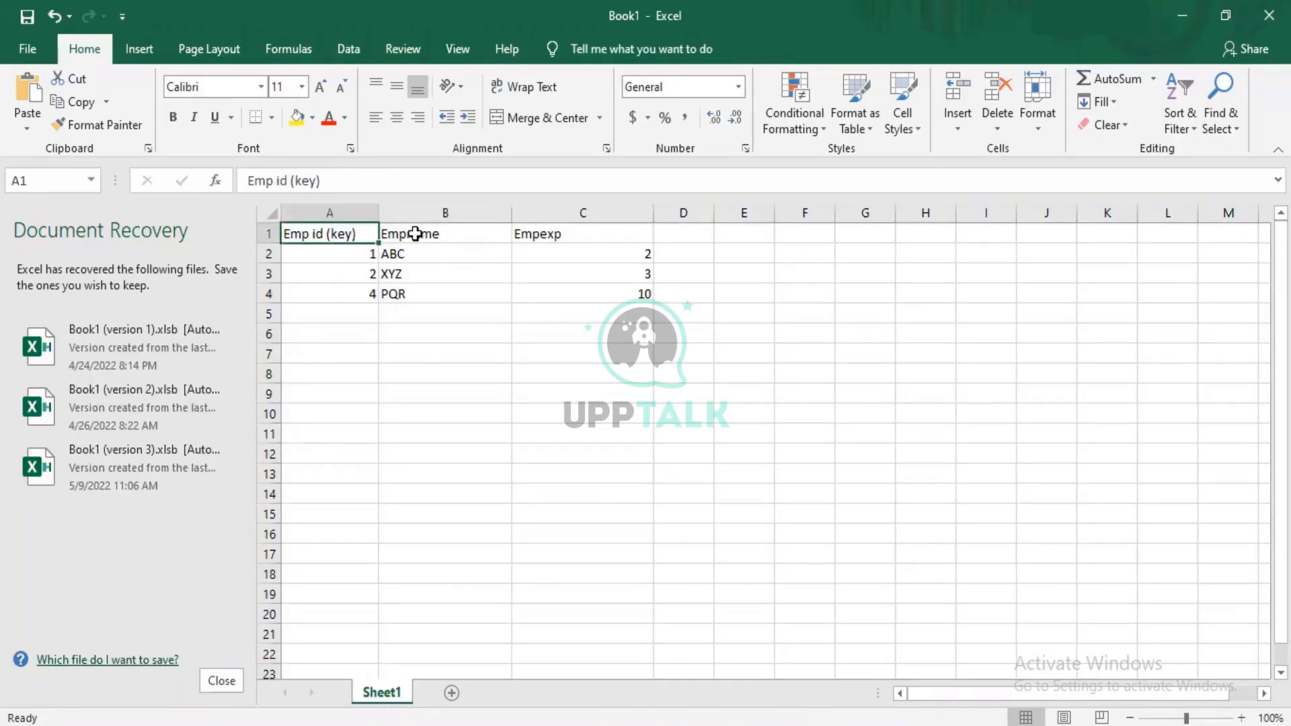